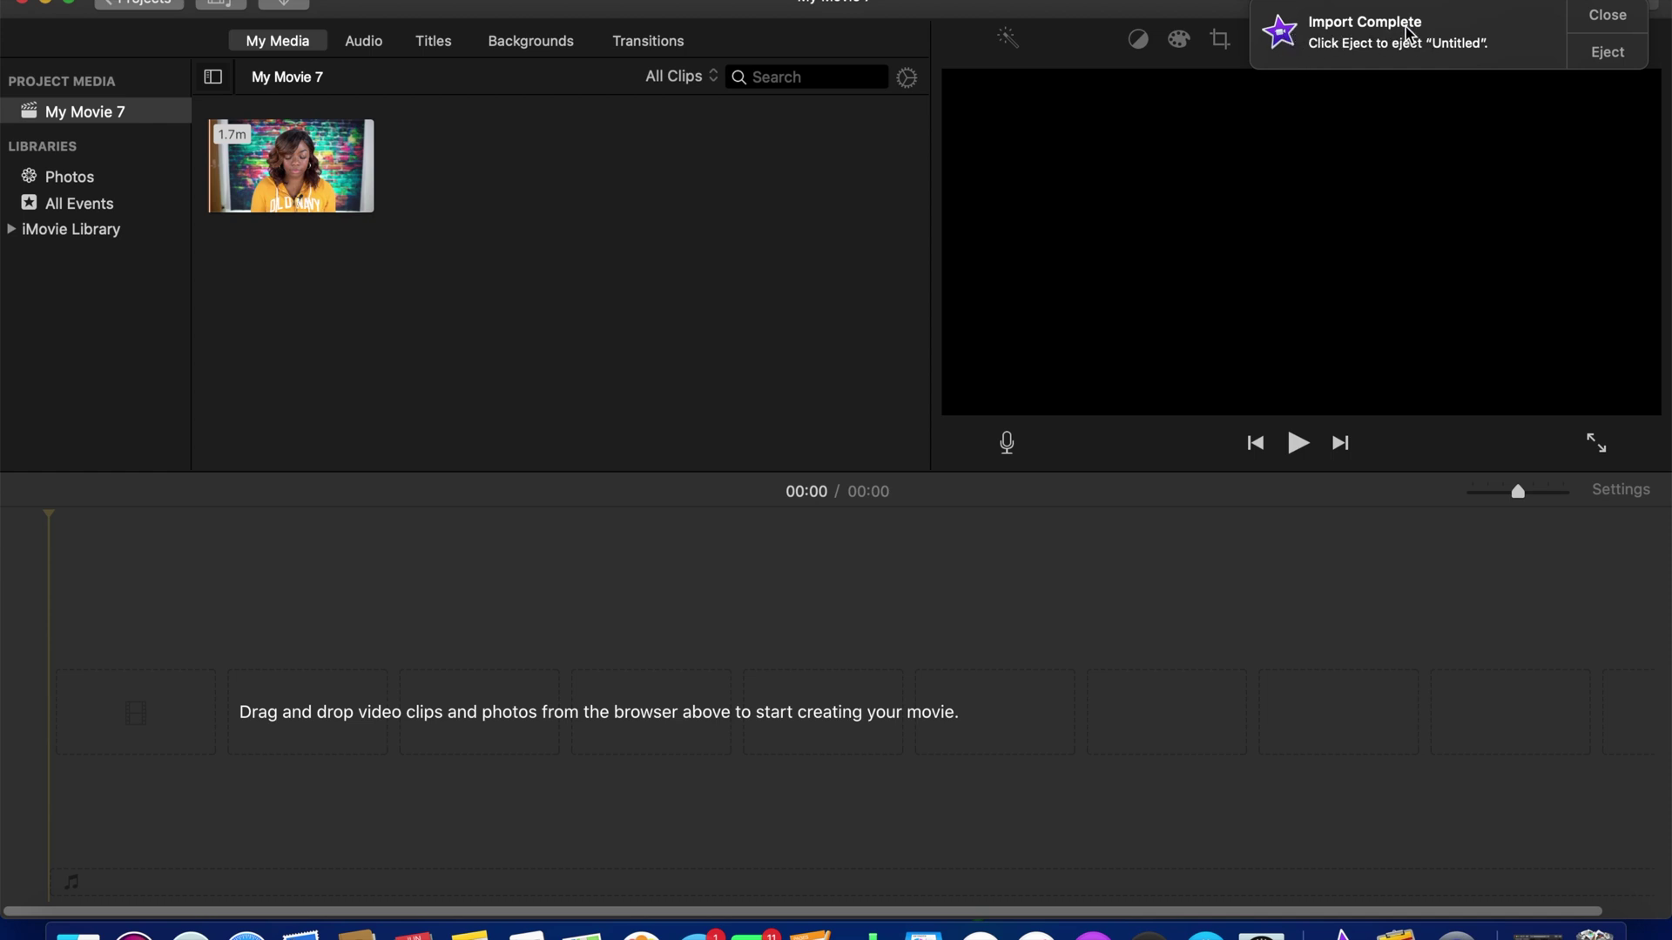
# Dismiss the import notification and add the imported clip to the empty timeline
pyautogui.click(1605, 18)
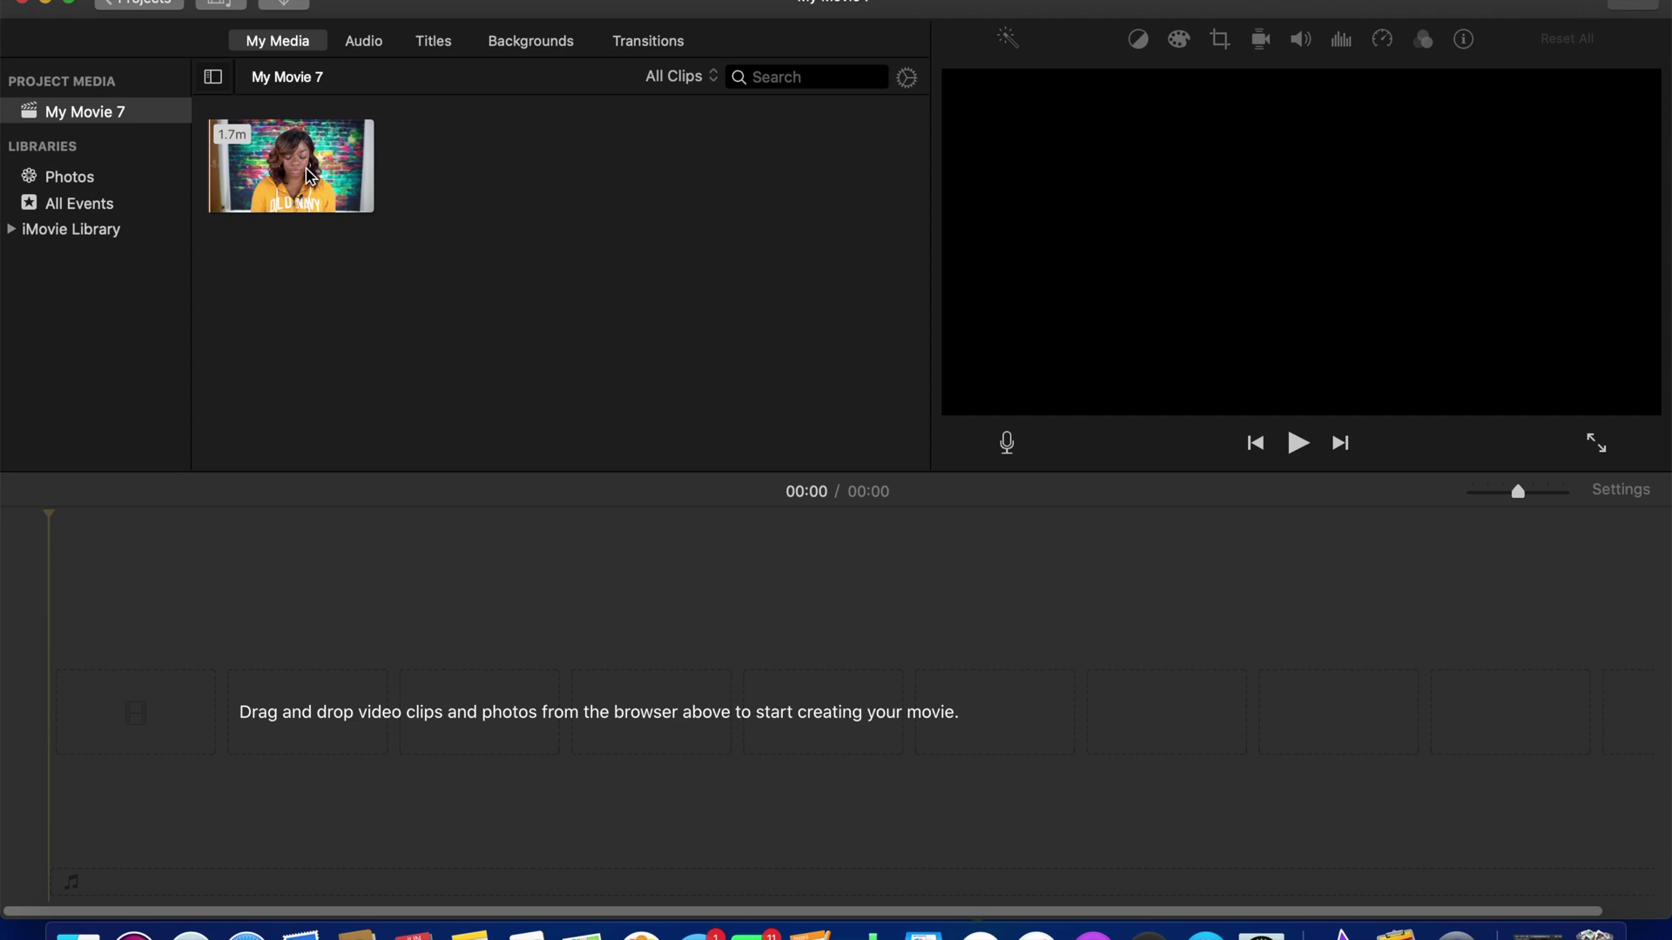
pyautogui.moveTo(295, 171); pyautogui.dragTo(83, 723)
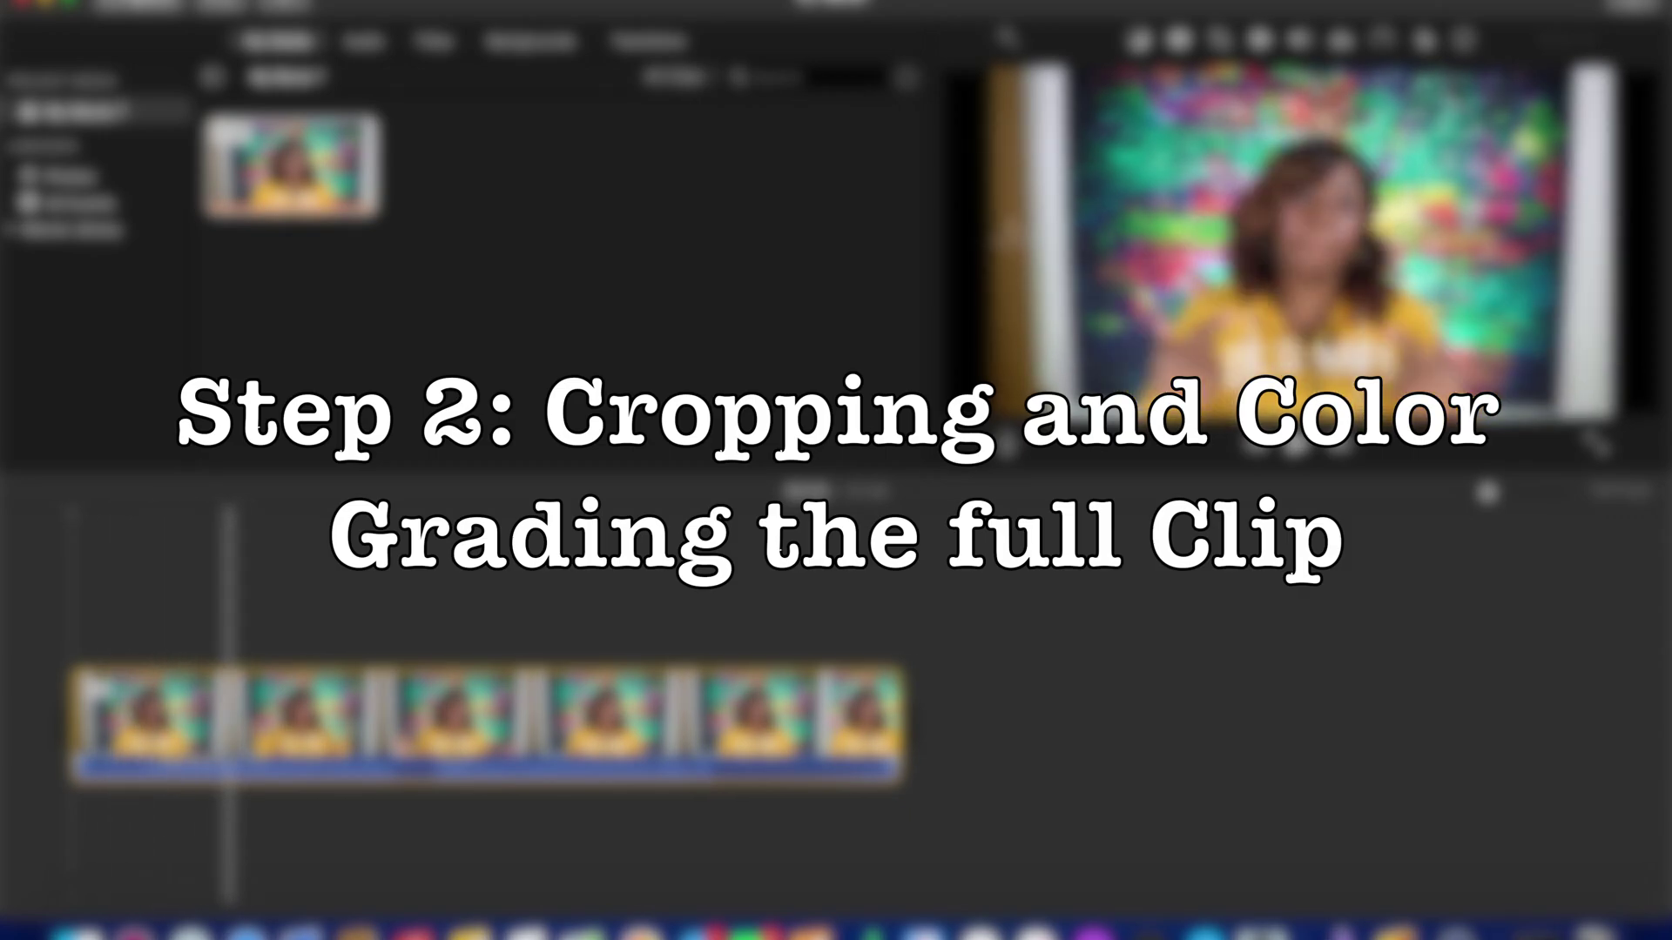
# Crop the timeline clip with Crop to Fill, framing the speaker tightly and excluding the door and wall edges, and apply it
pyautogui.click(199, 713)
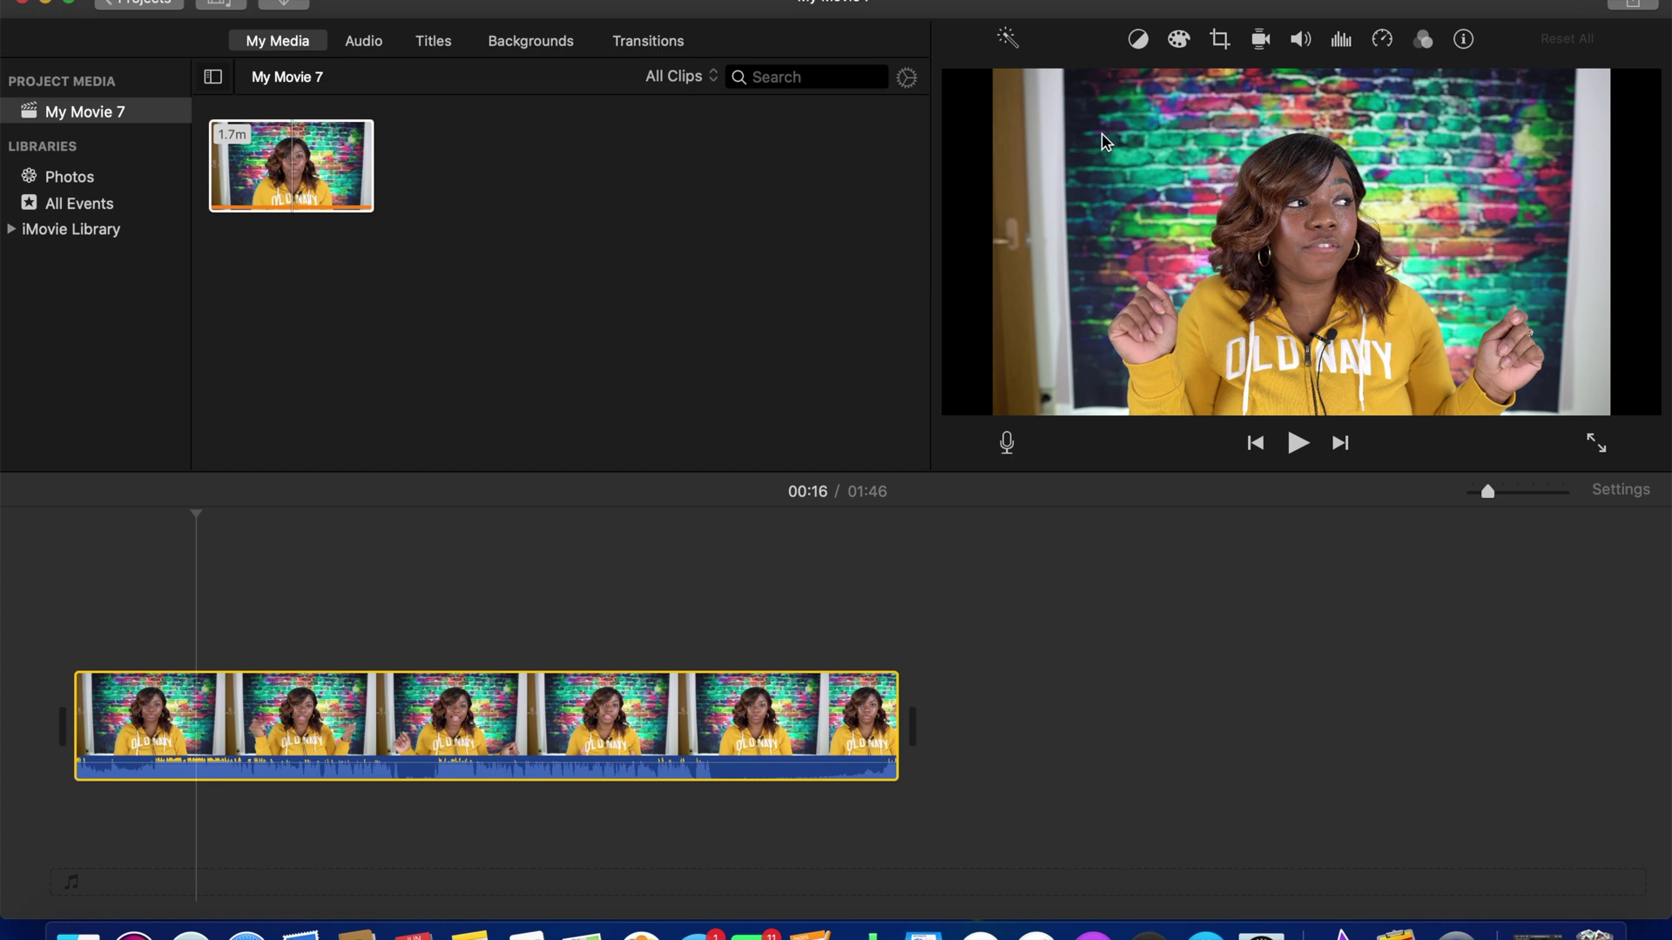
pyautogui.click(1221, 40)
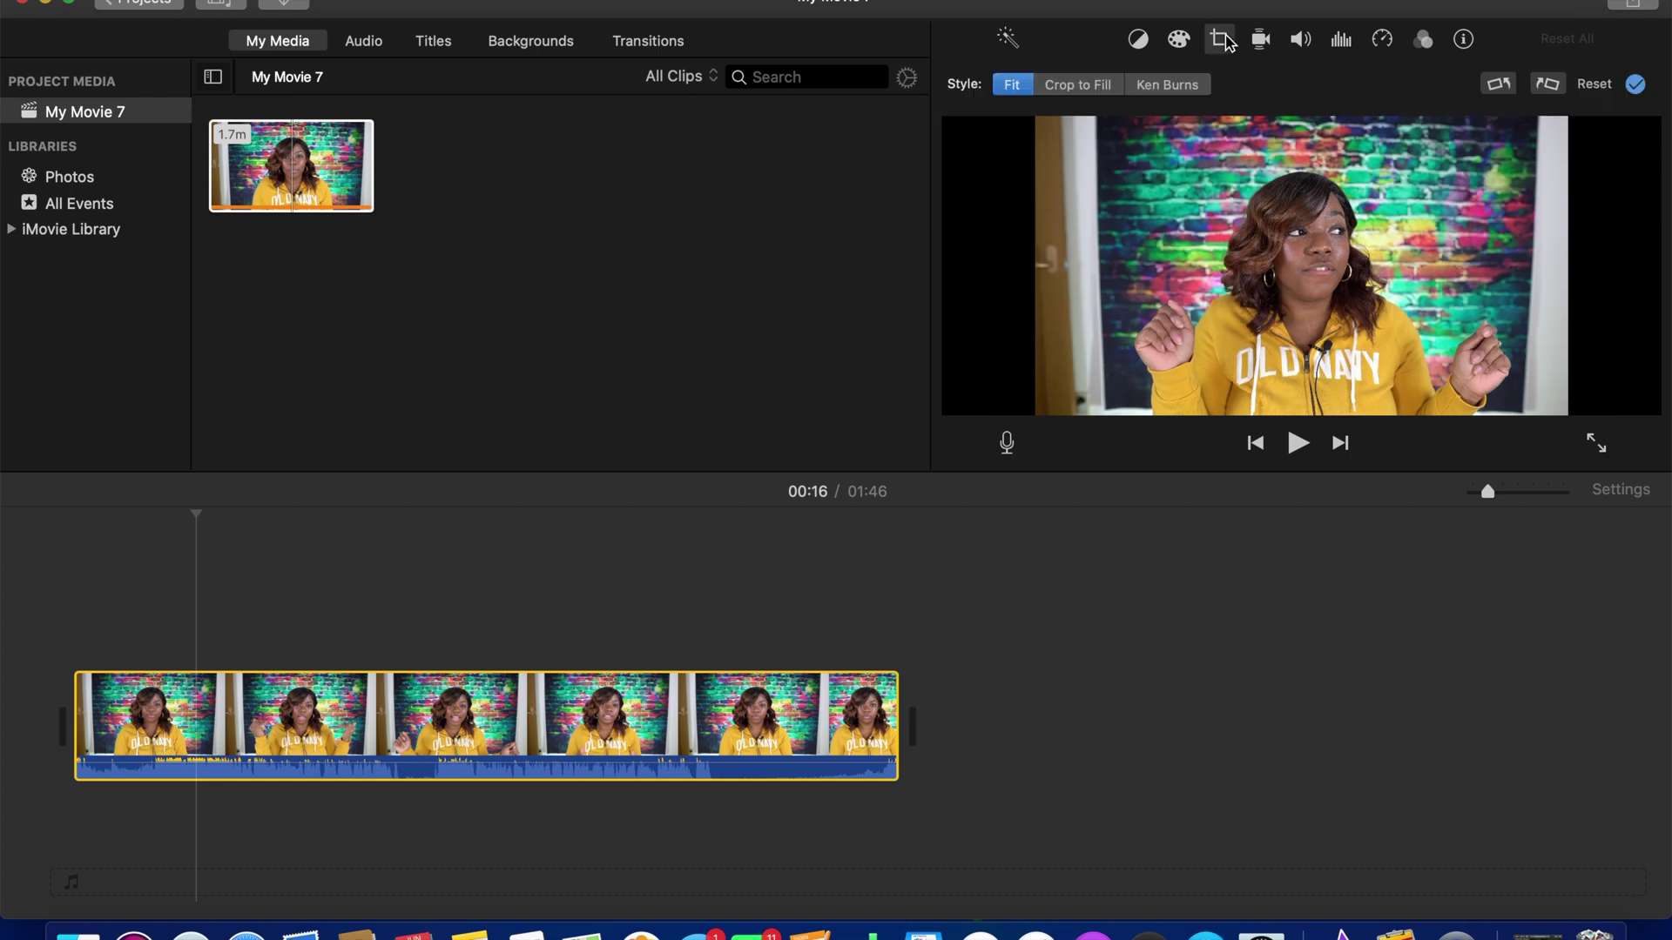
pyautogui.click(1102, 87)
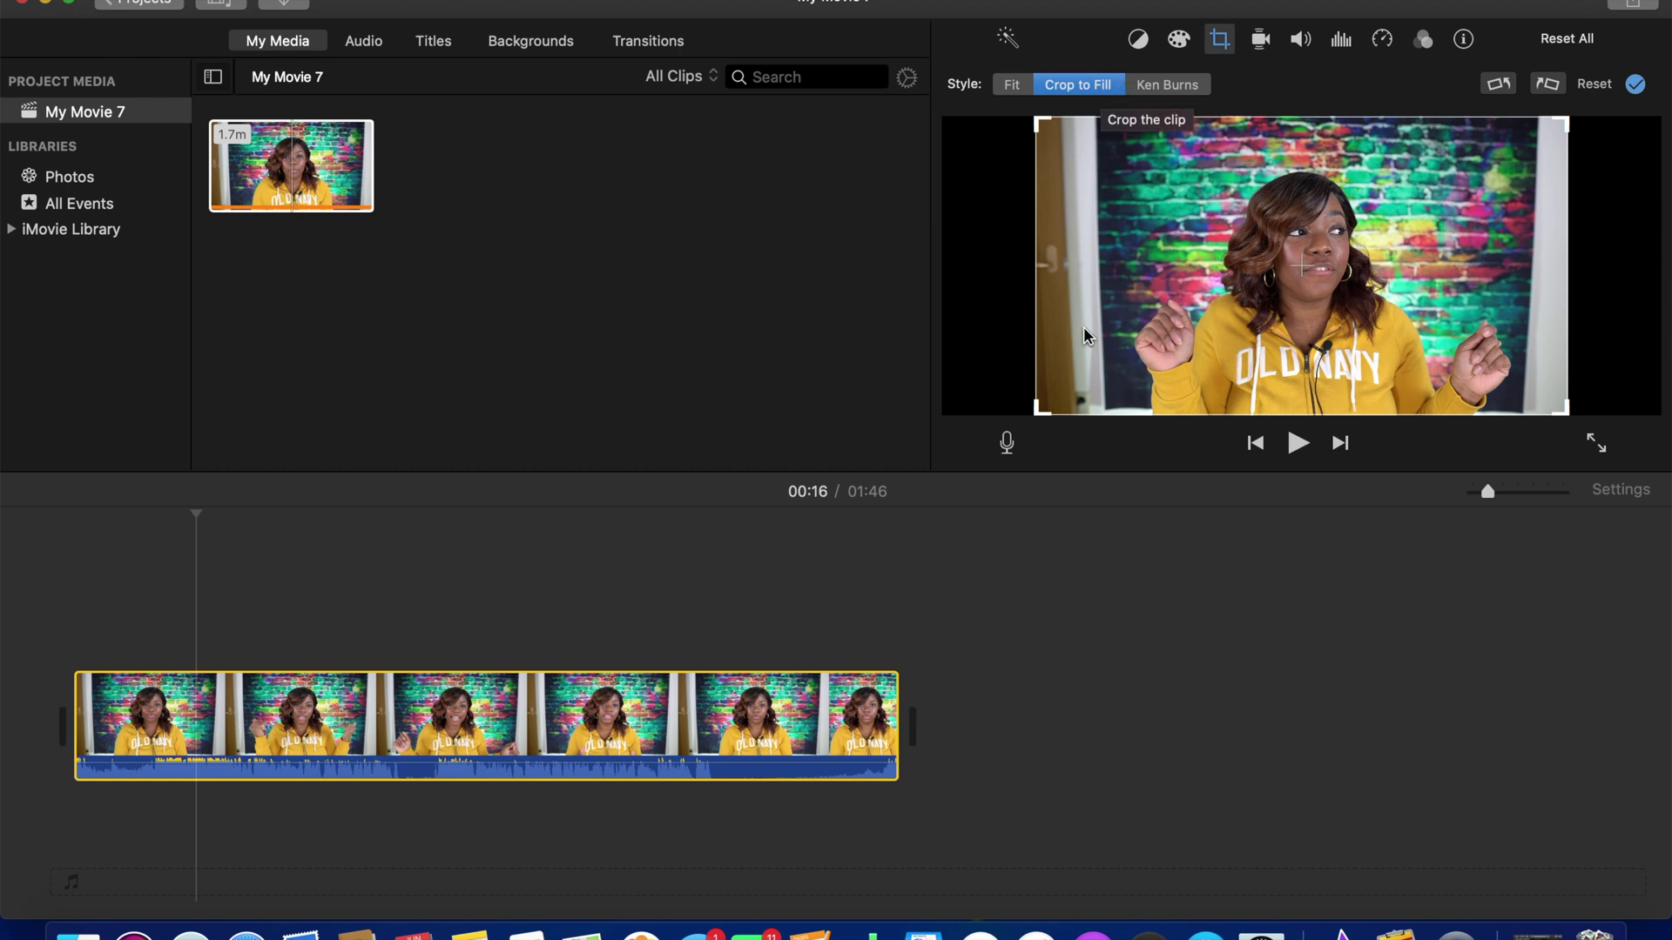
pyautogui.moveTo(1055, 381); pyautogui.dragTo(1114, 375)
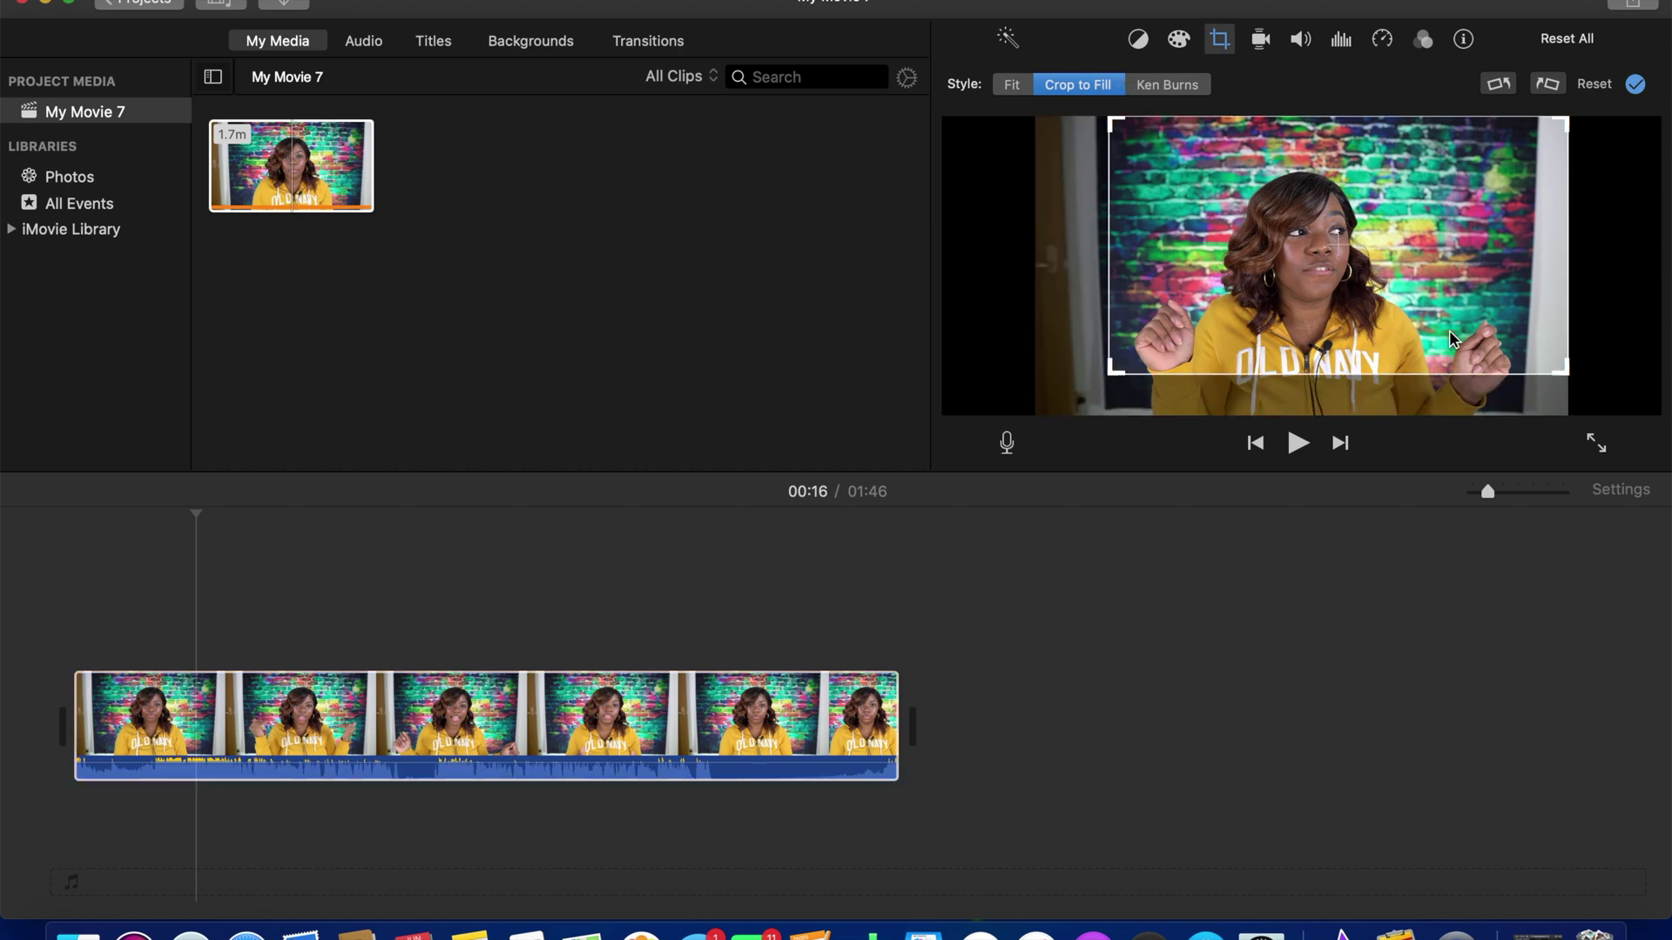
pyautogui.moveTo(1568, 372); pyautogui.dragTo(1519, 372)
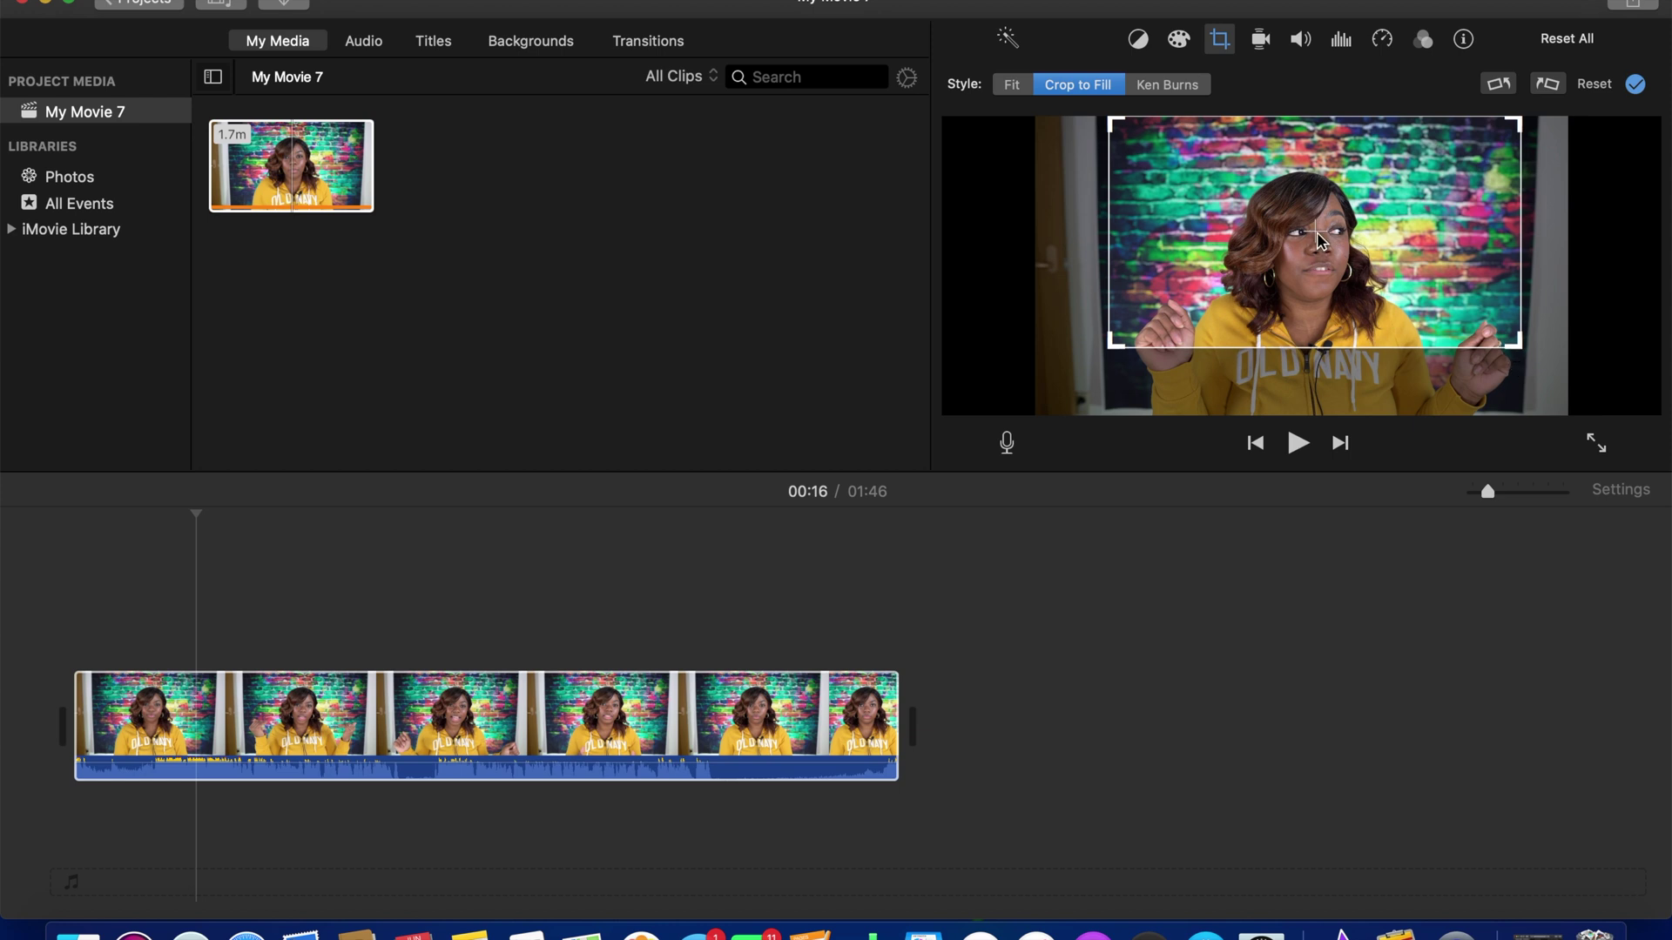
pyautogui.moveTo(1319, 237); pyautogui.dragTo(1319, 280)
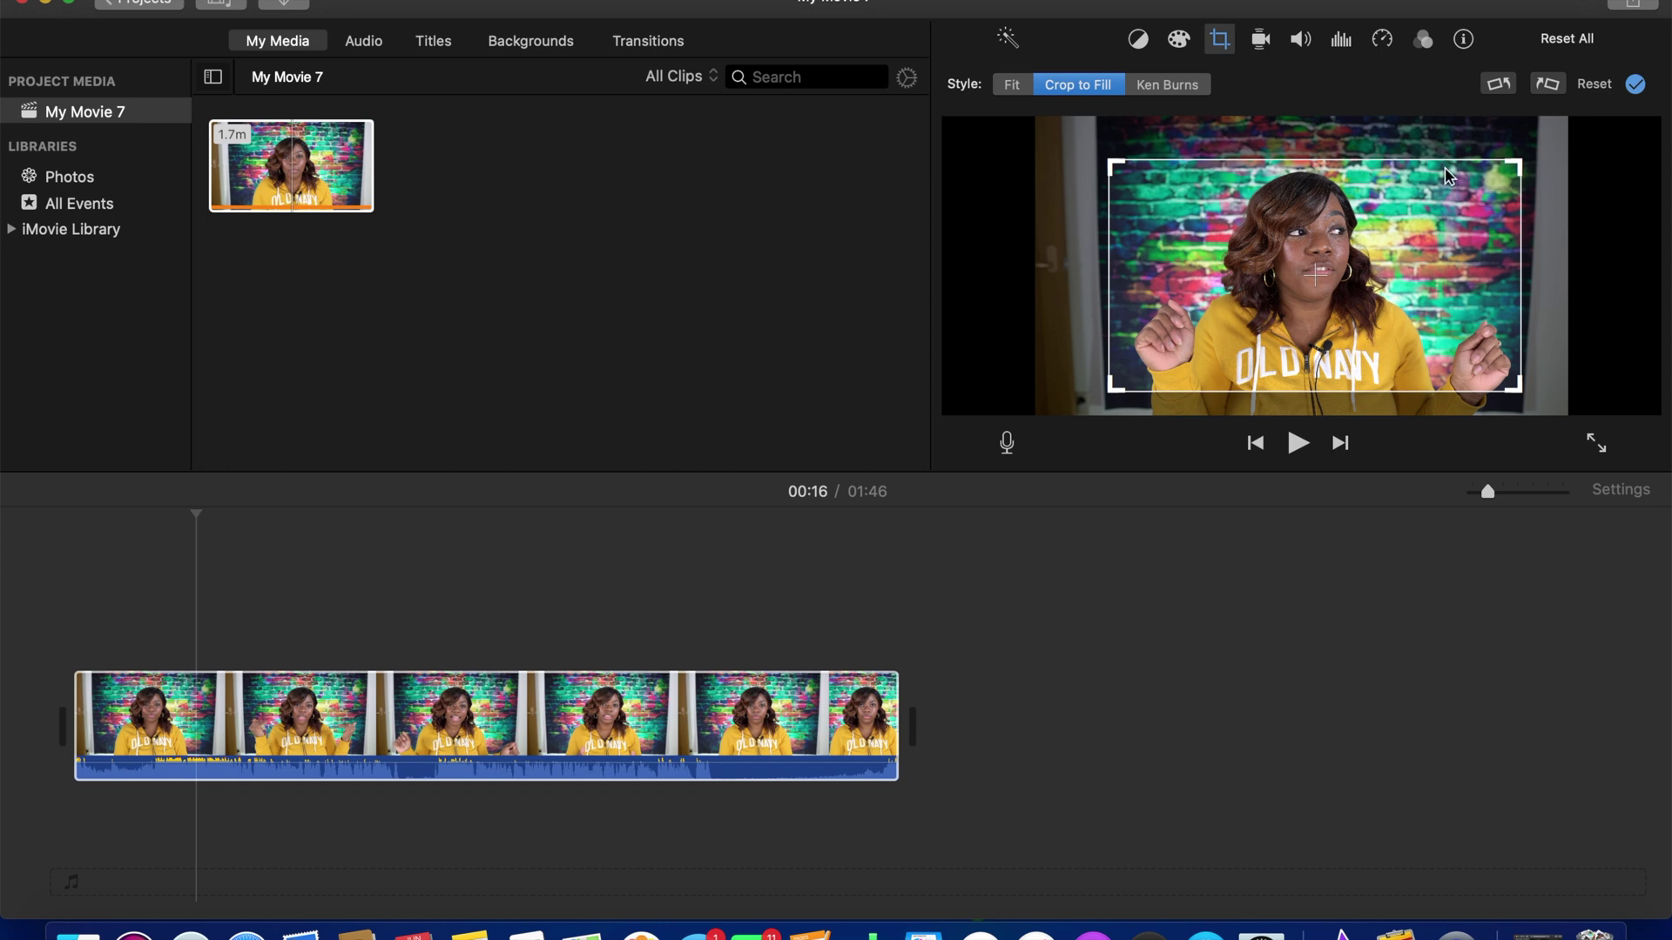
pyautogui.press('Return')
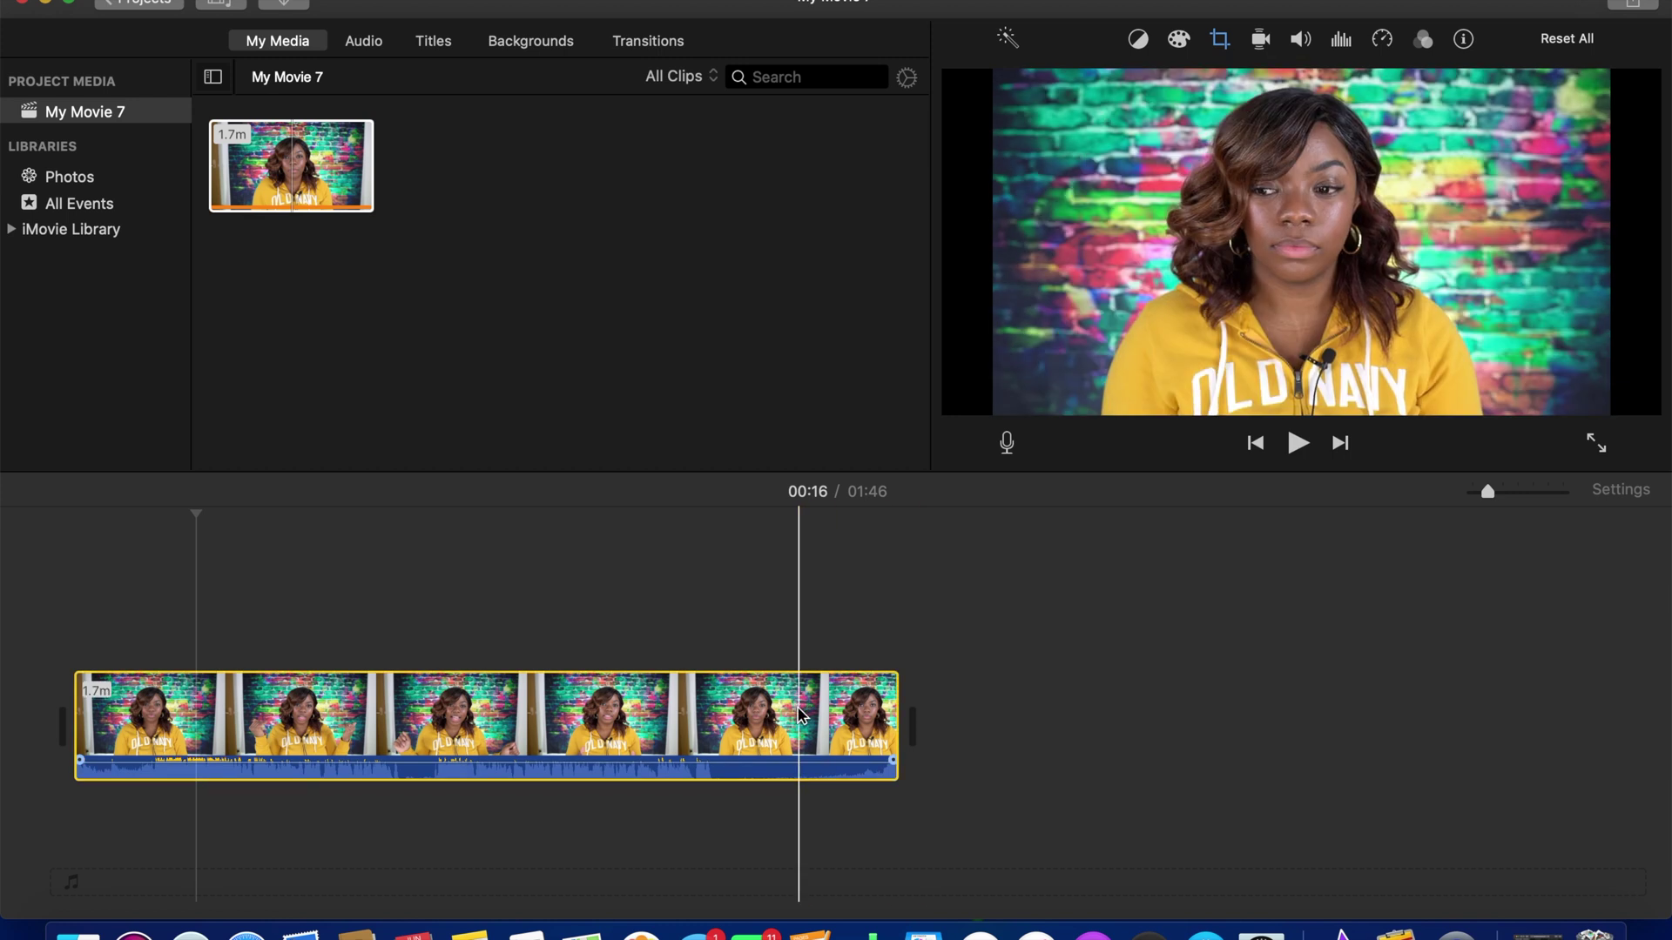
# Look through the available clip filters for the cropped clip, leaving the filter set to None
pyautogui.click(491, 728)
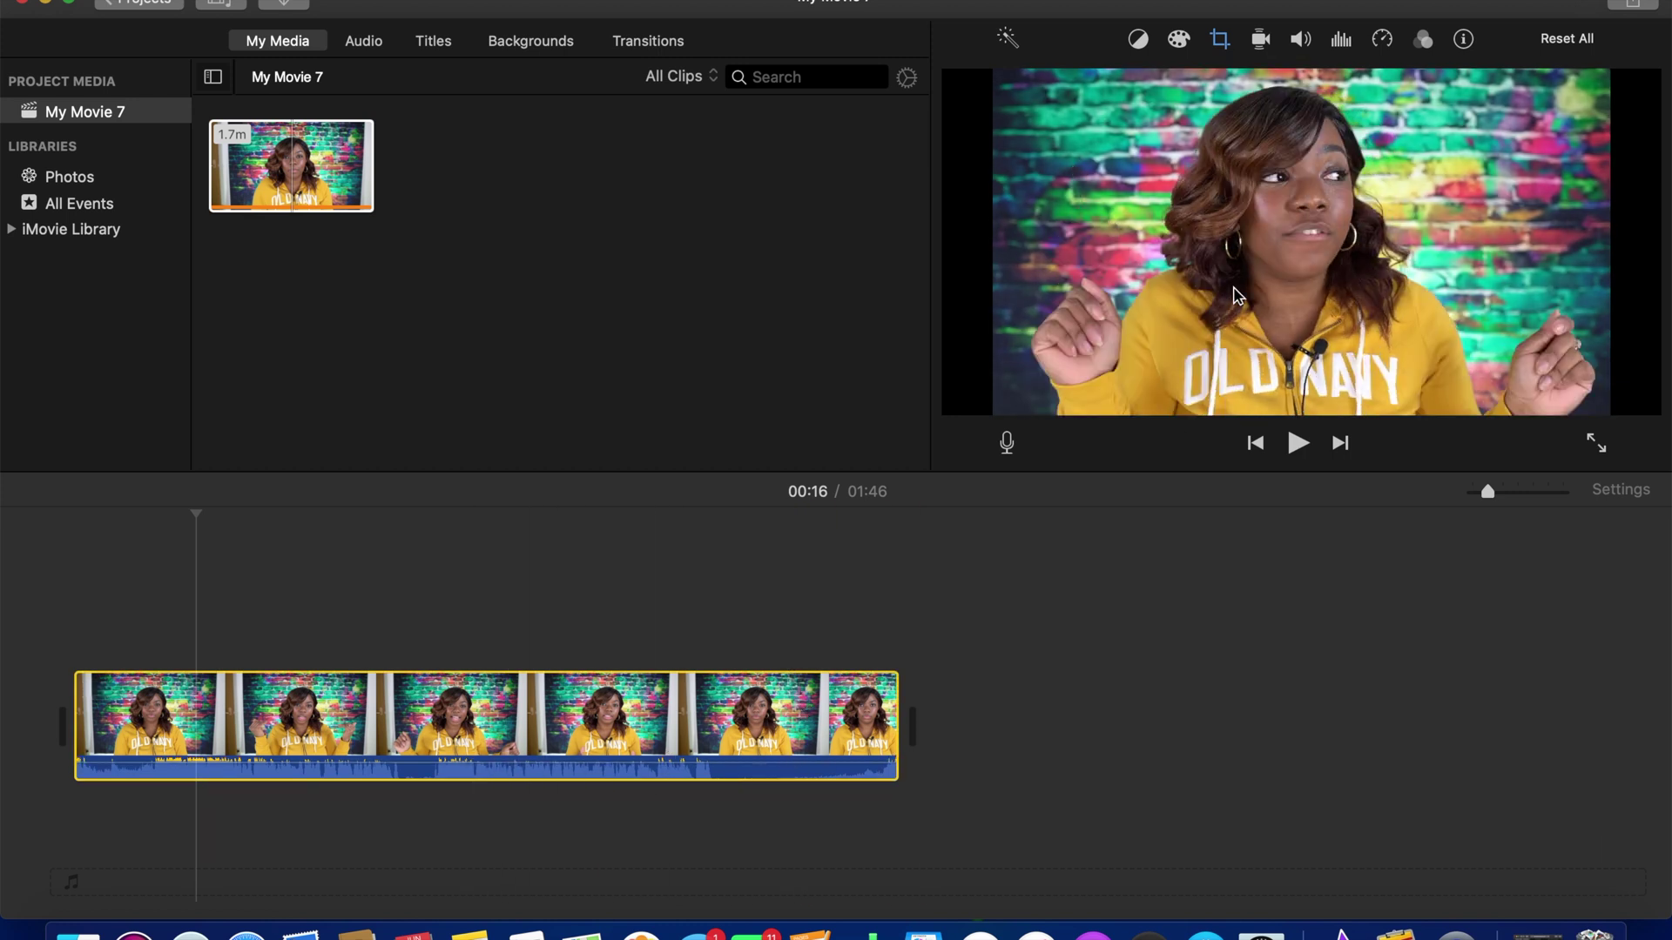
pyautogui.click(1422, 43)
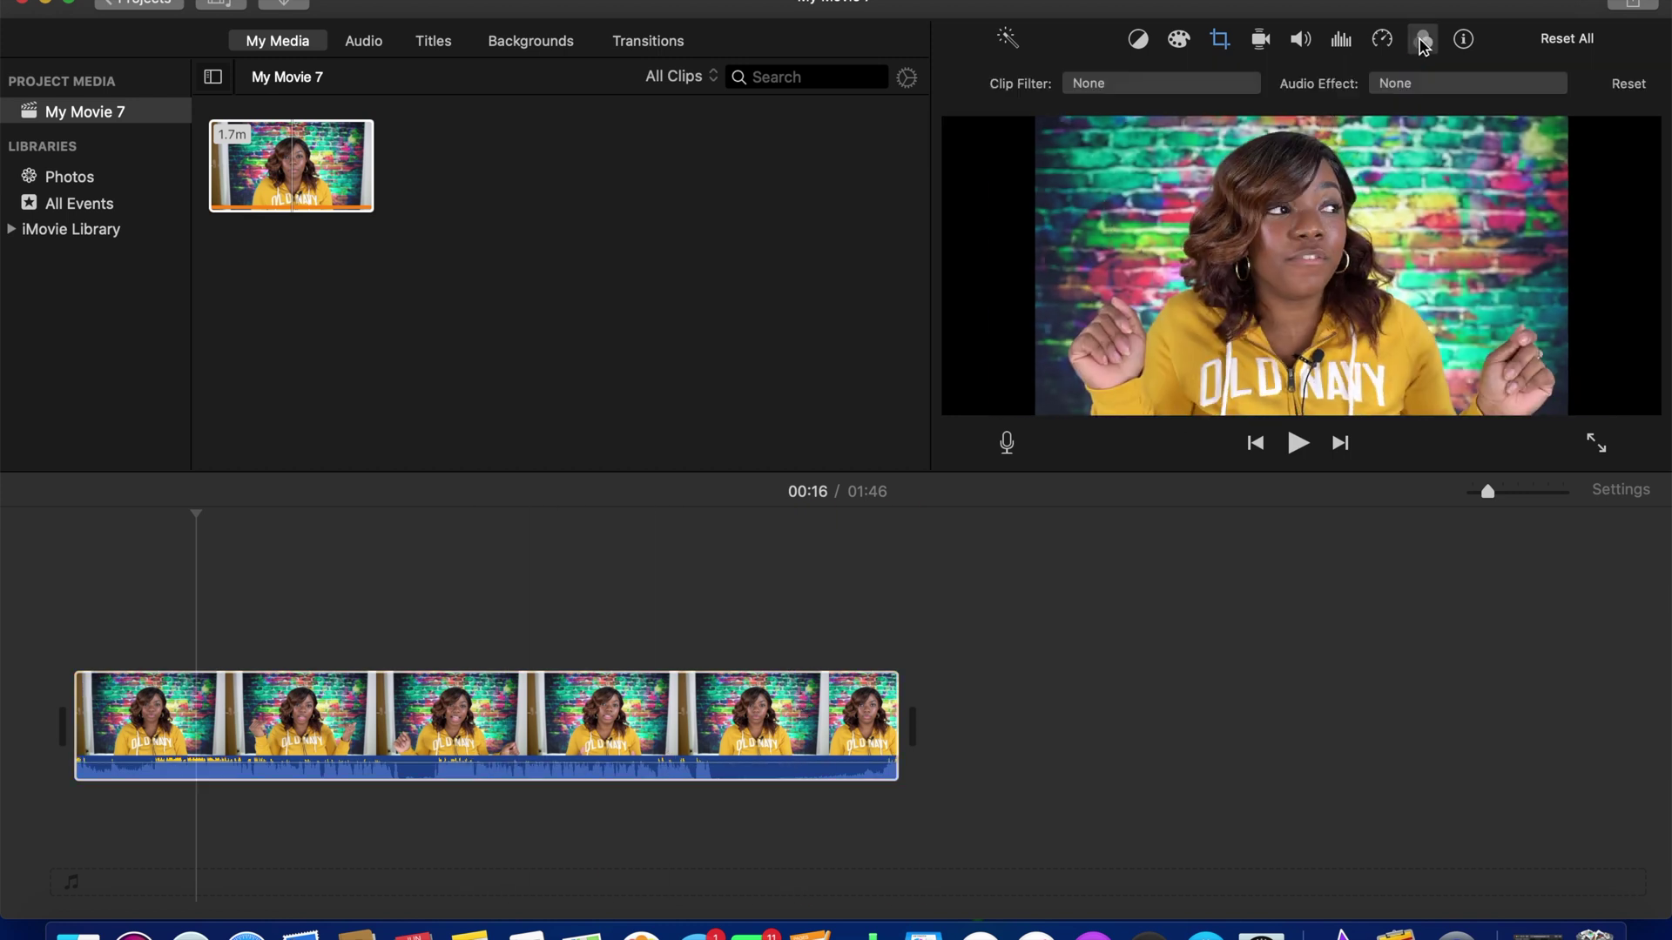
pyautogui.click(1095, 87)
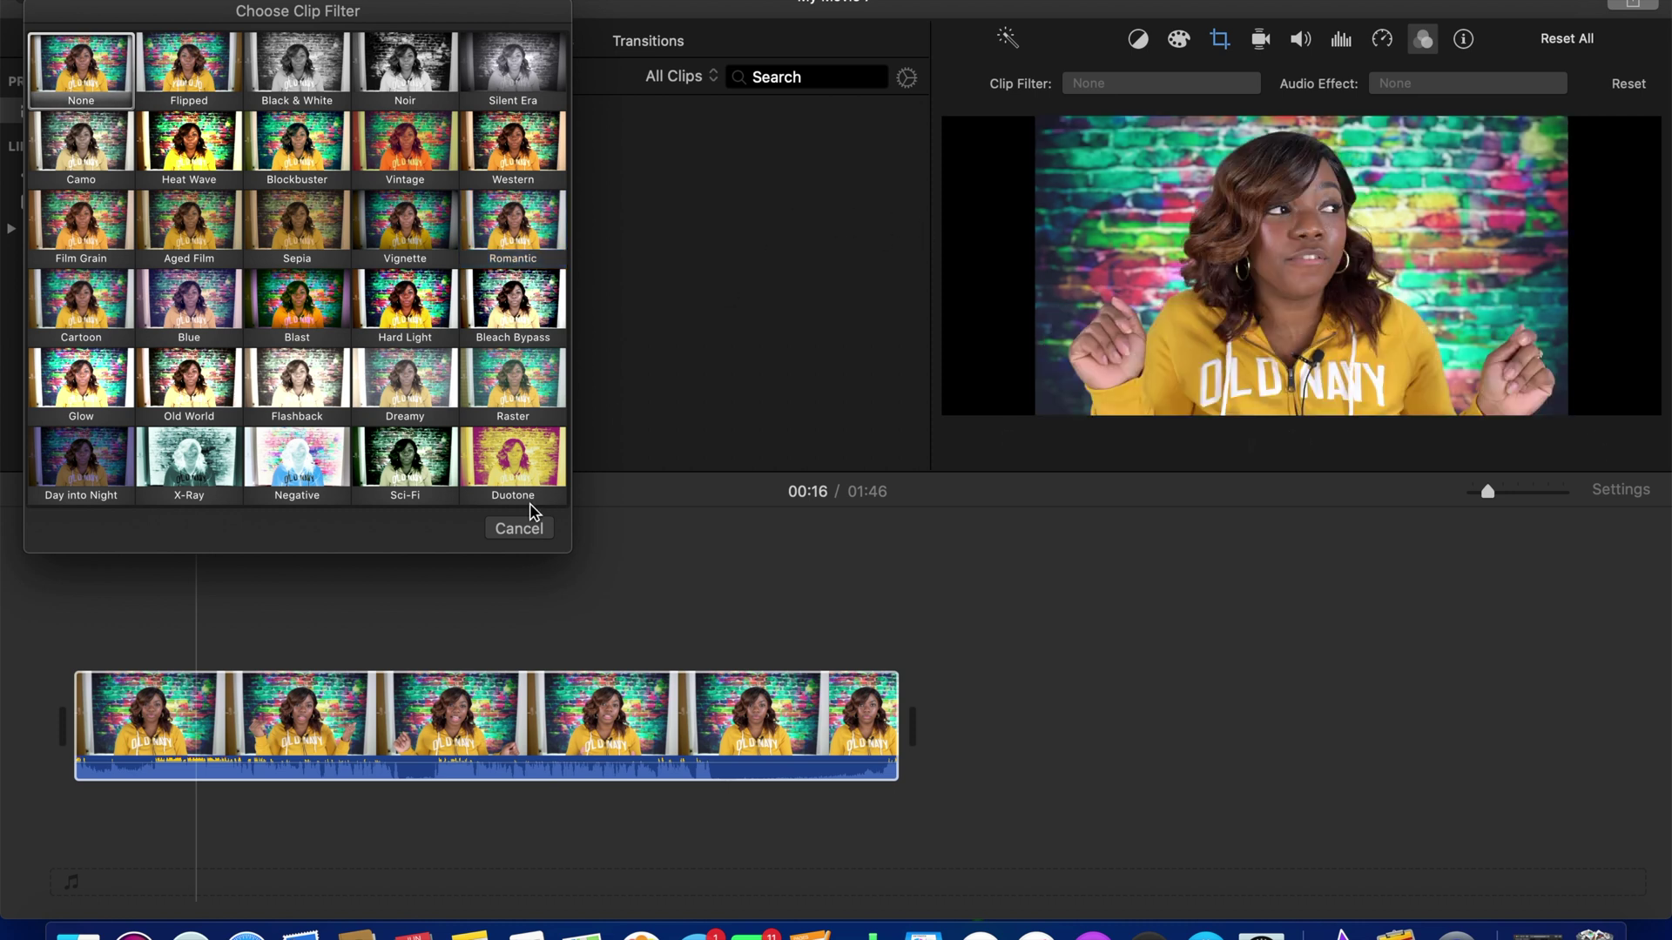
# Color-correct the clip with deeper shadows, brighter highlights and a slightly cooler color temperature
pyautogui.click(1178, 39)
pyautogui.moveTo(1002, 84); pyautogui.dragTo(980, 85)
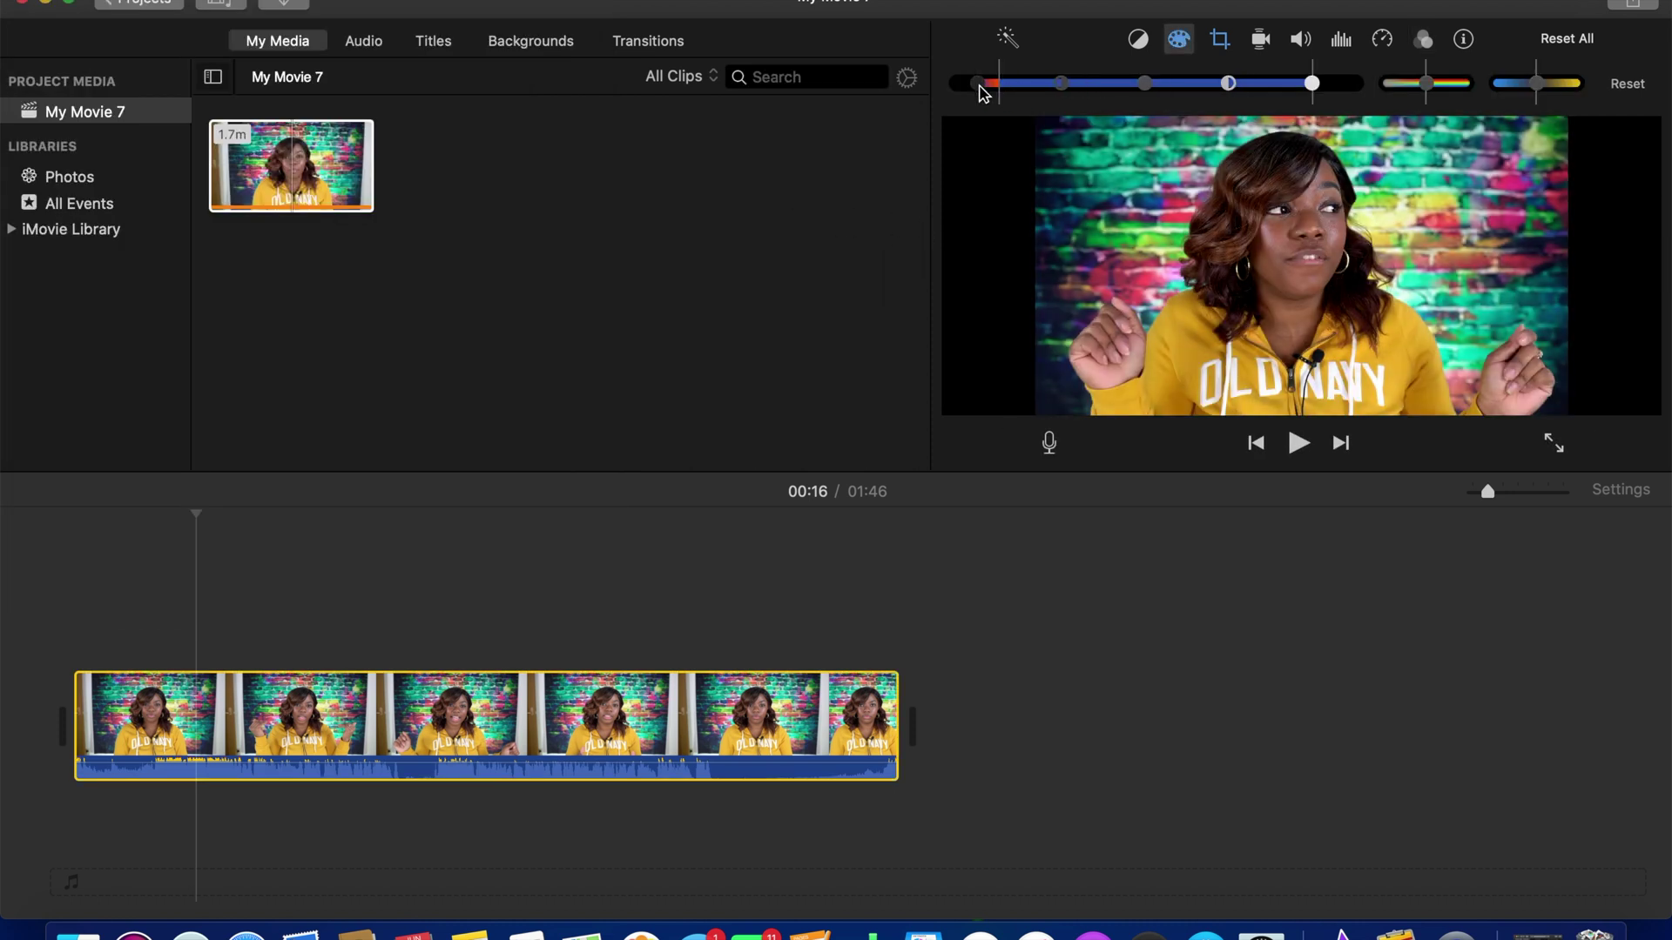
pyautogui.moveTo(1313, 84); pyautogui.dragTo(1336, 84)
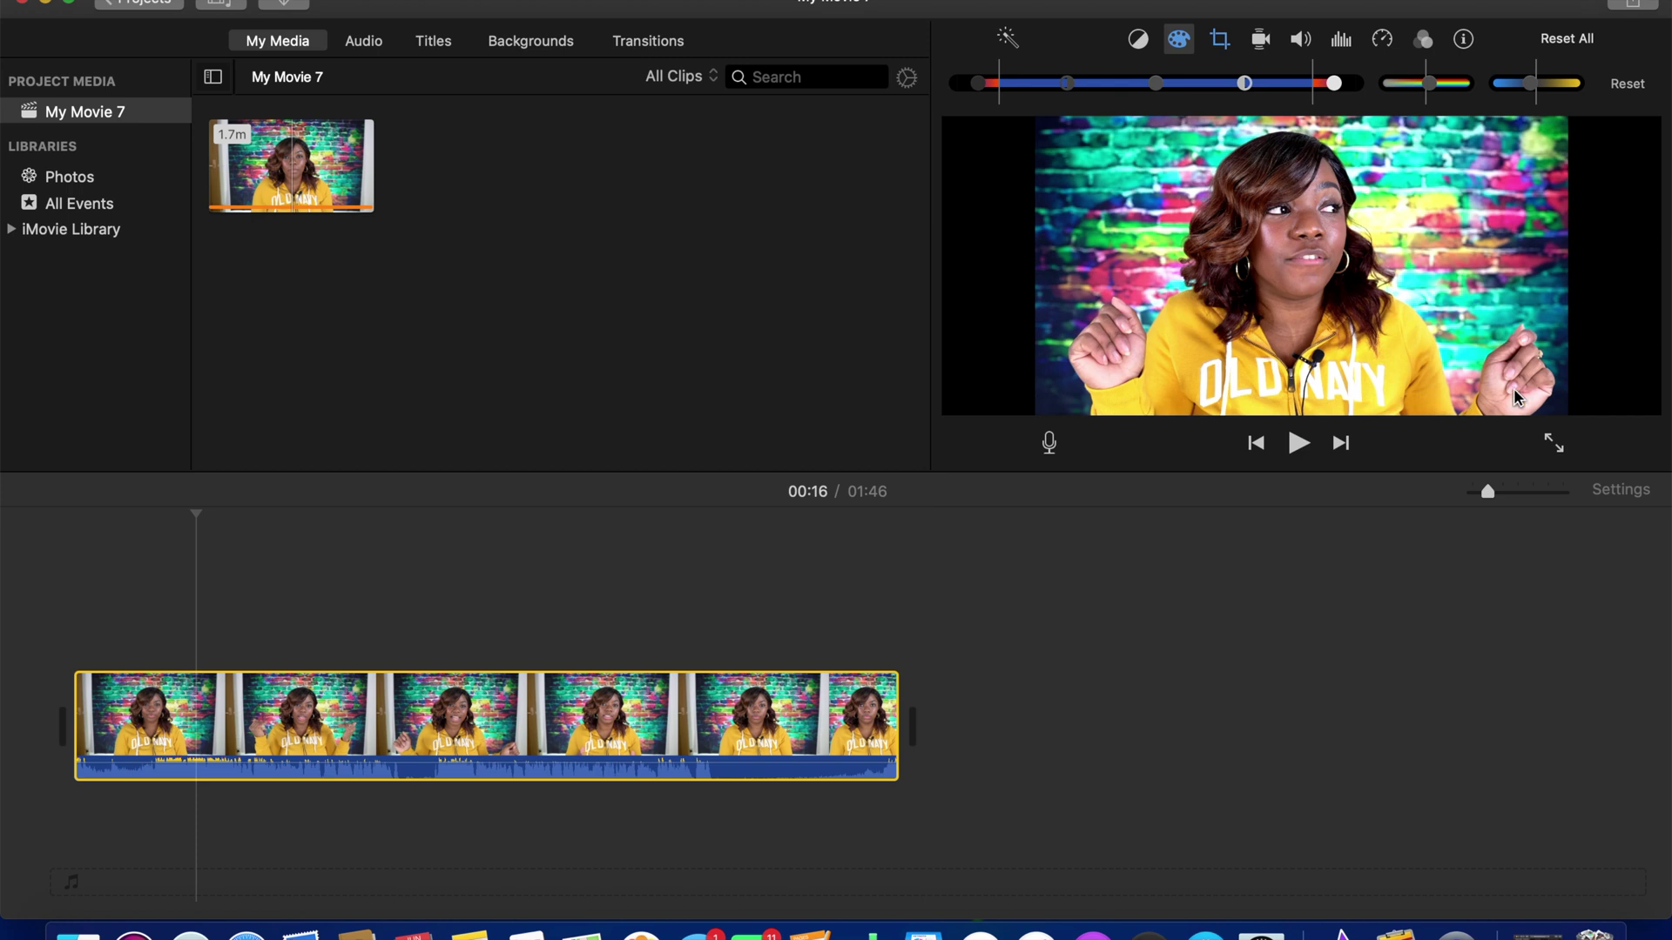
# Play the color-corrected clip in full screen to check it, return to the editor and pause playback
pyautogui.click(1553, 443)
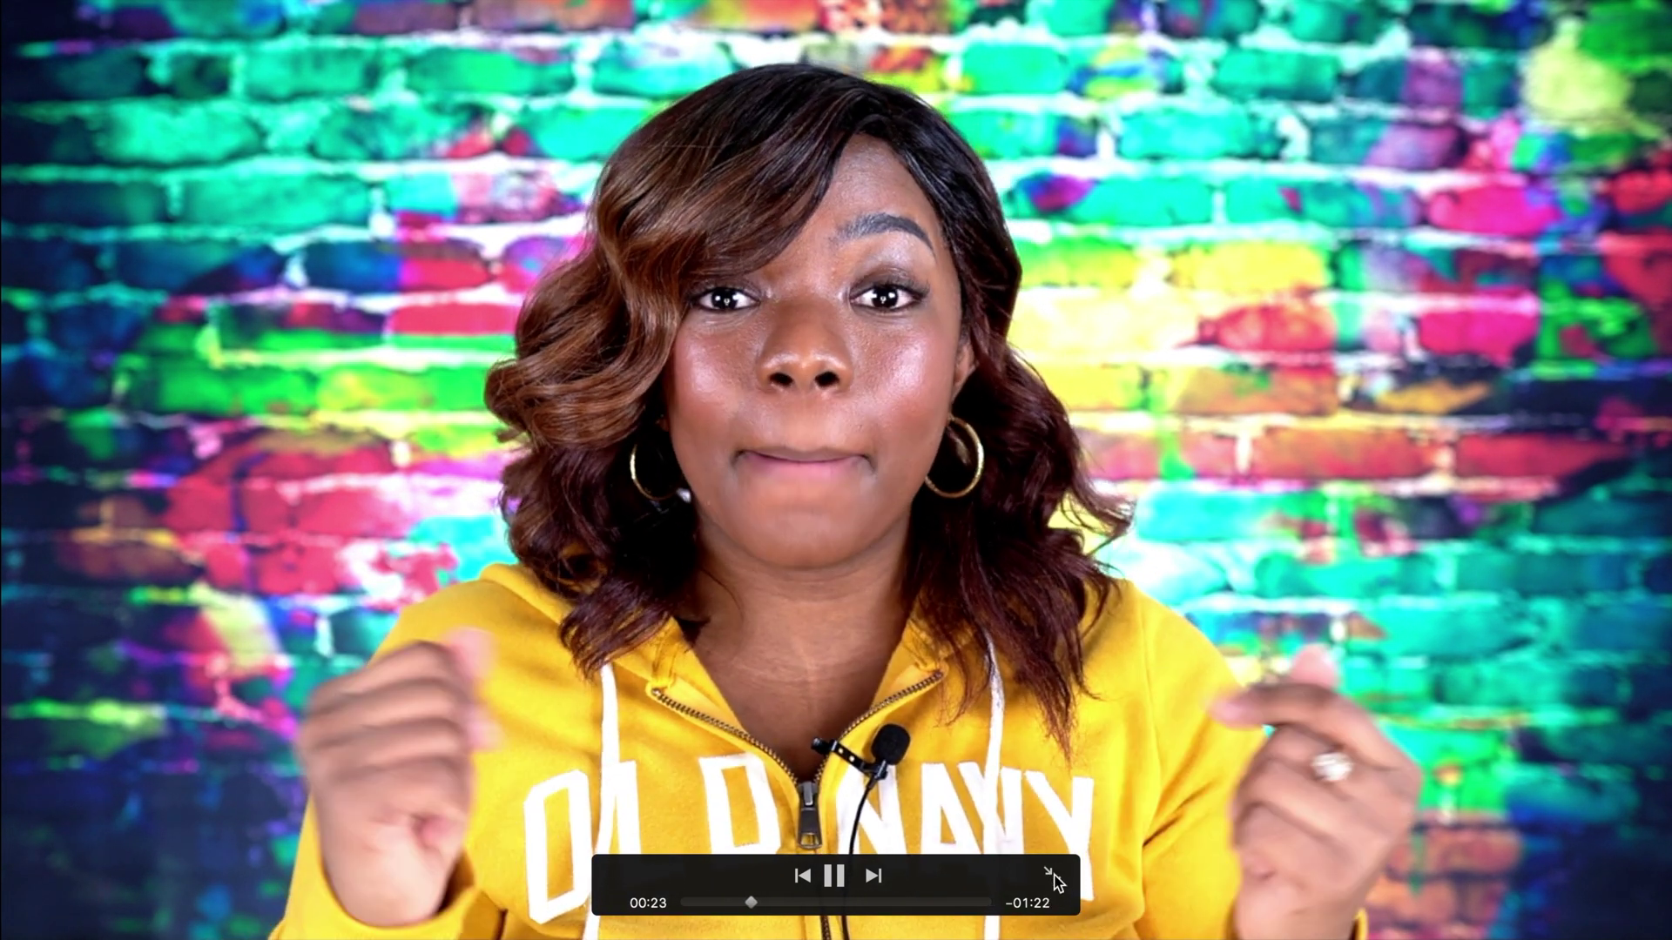
pyautogui.press('Escape')
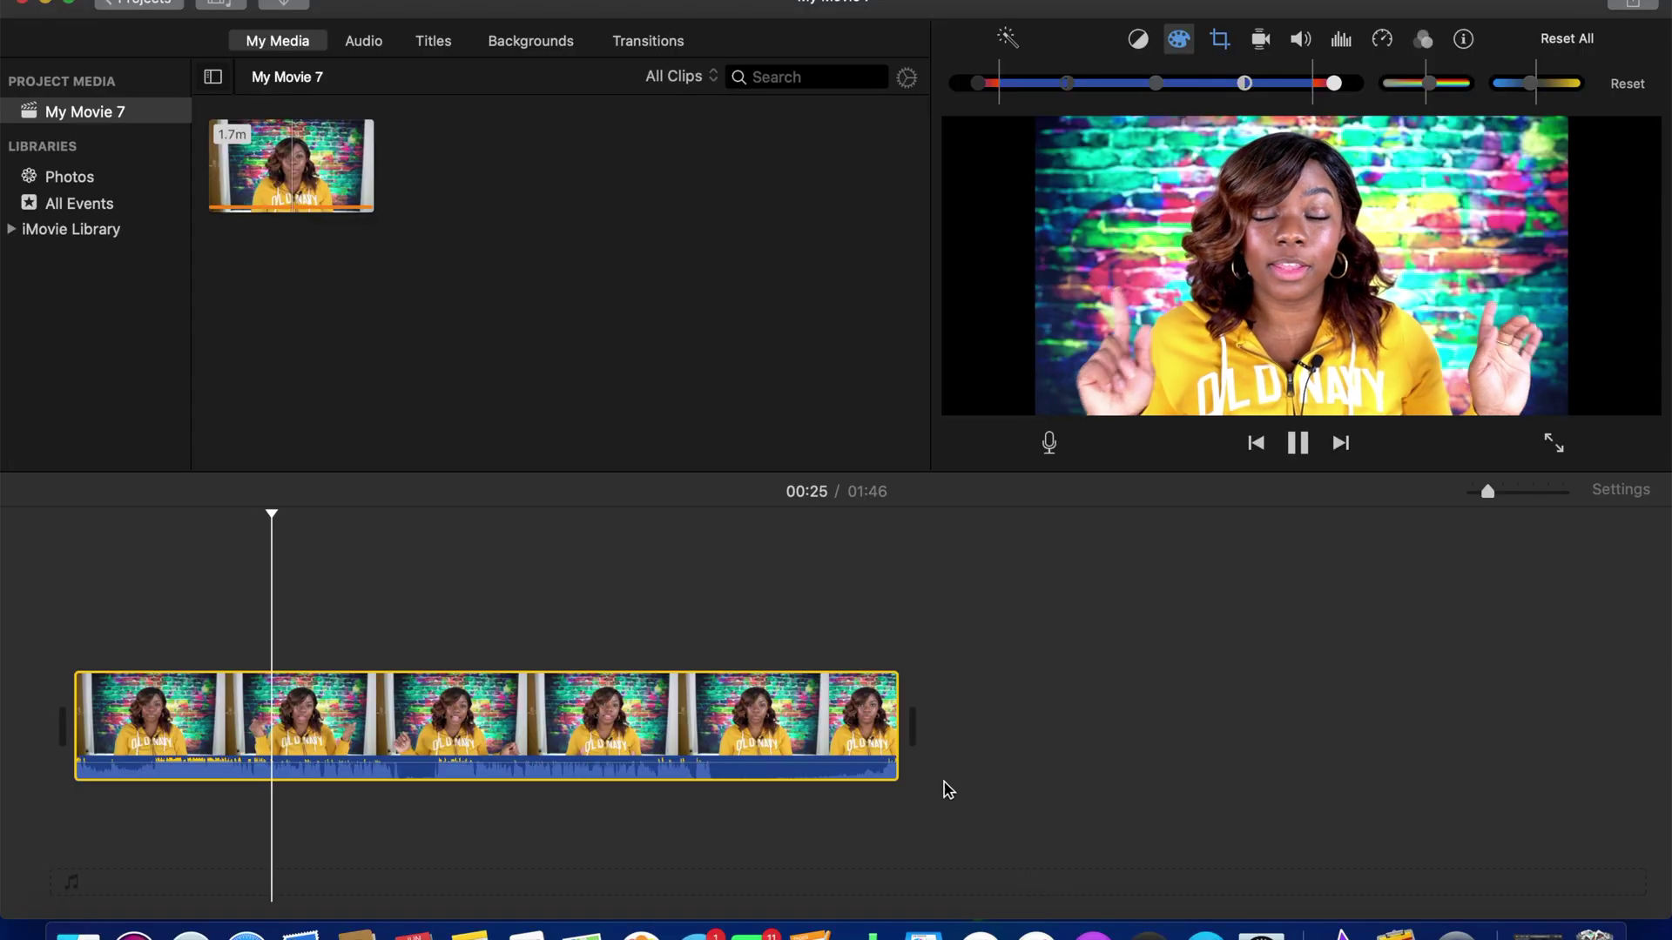
pyautogui.click(1297, 443)
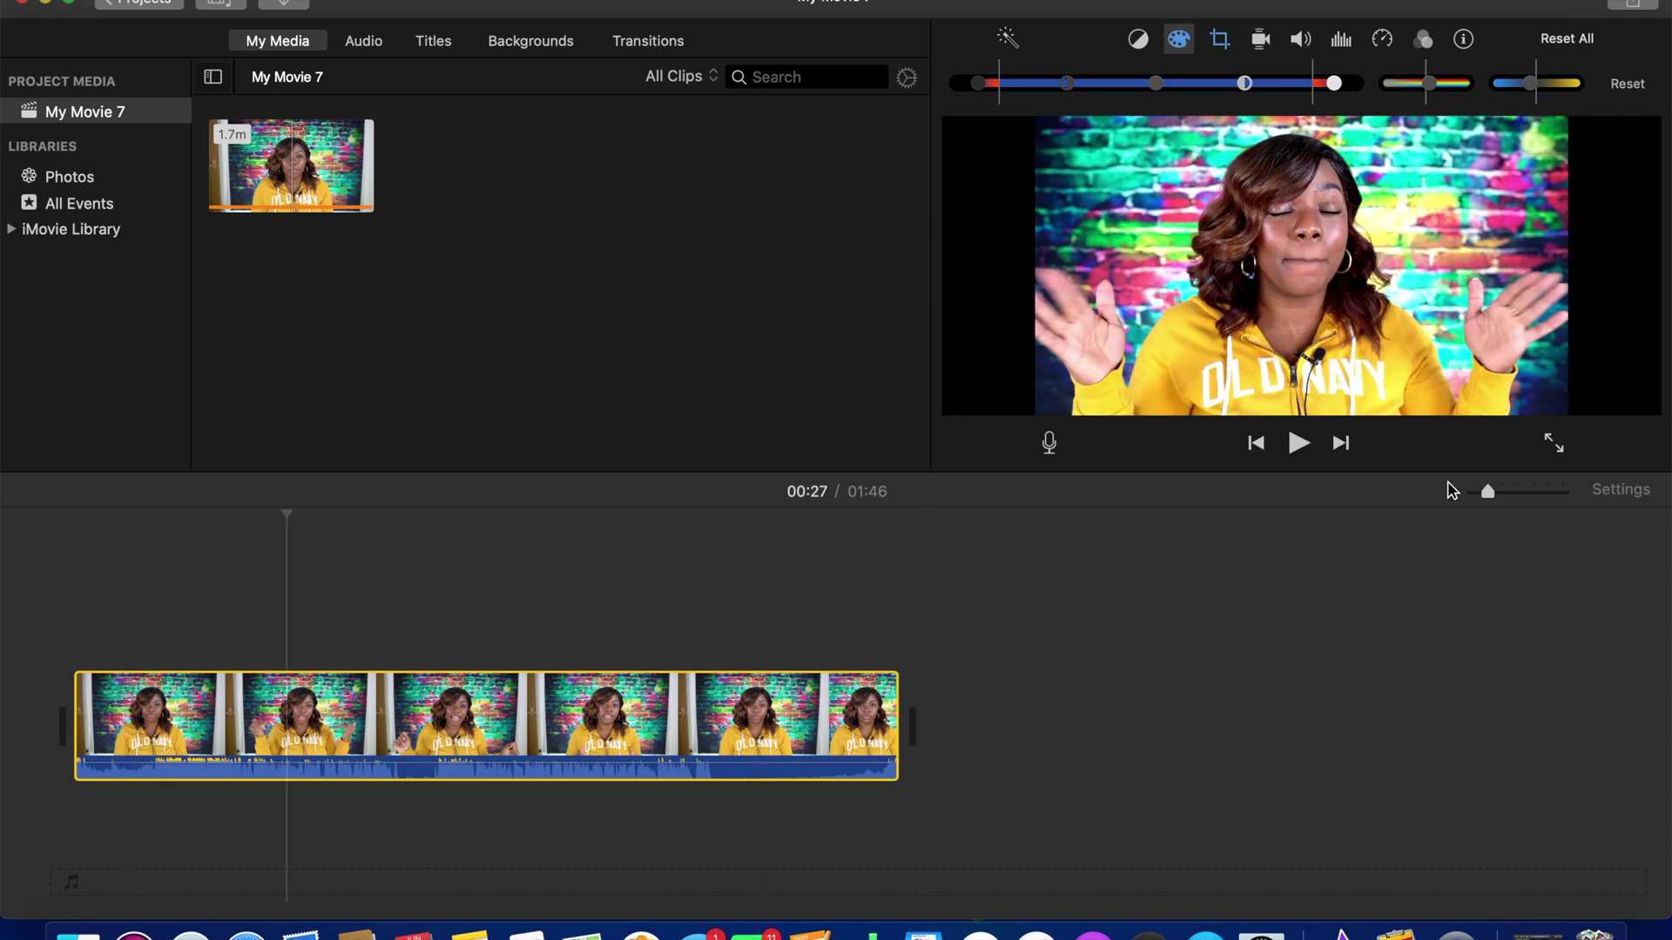
# Split the clip at about 00:10, where the speaking begins, and delete the section before the split
pyautogui.moveTo(1488, 493); pyautogui.dragTo(1521, 503)
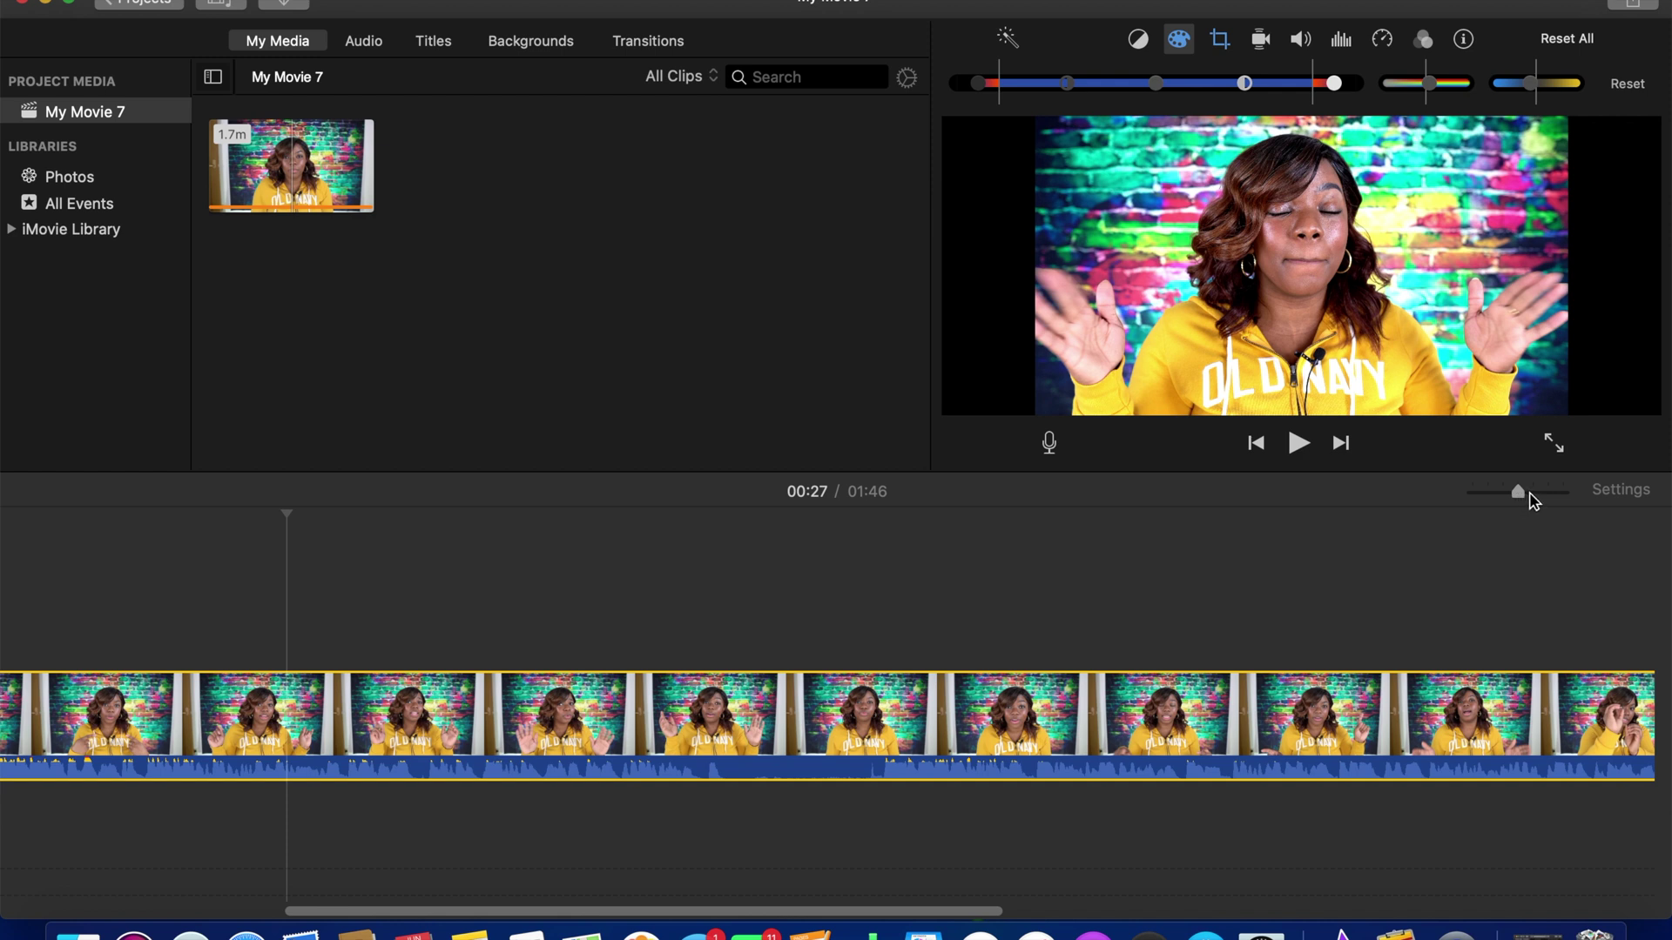
pyautogui.moveTo(1517, 493); pyautogui.dragTo(1534, 493)
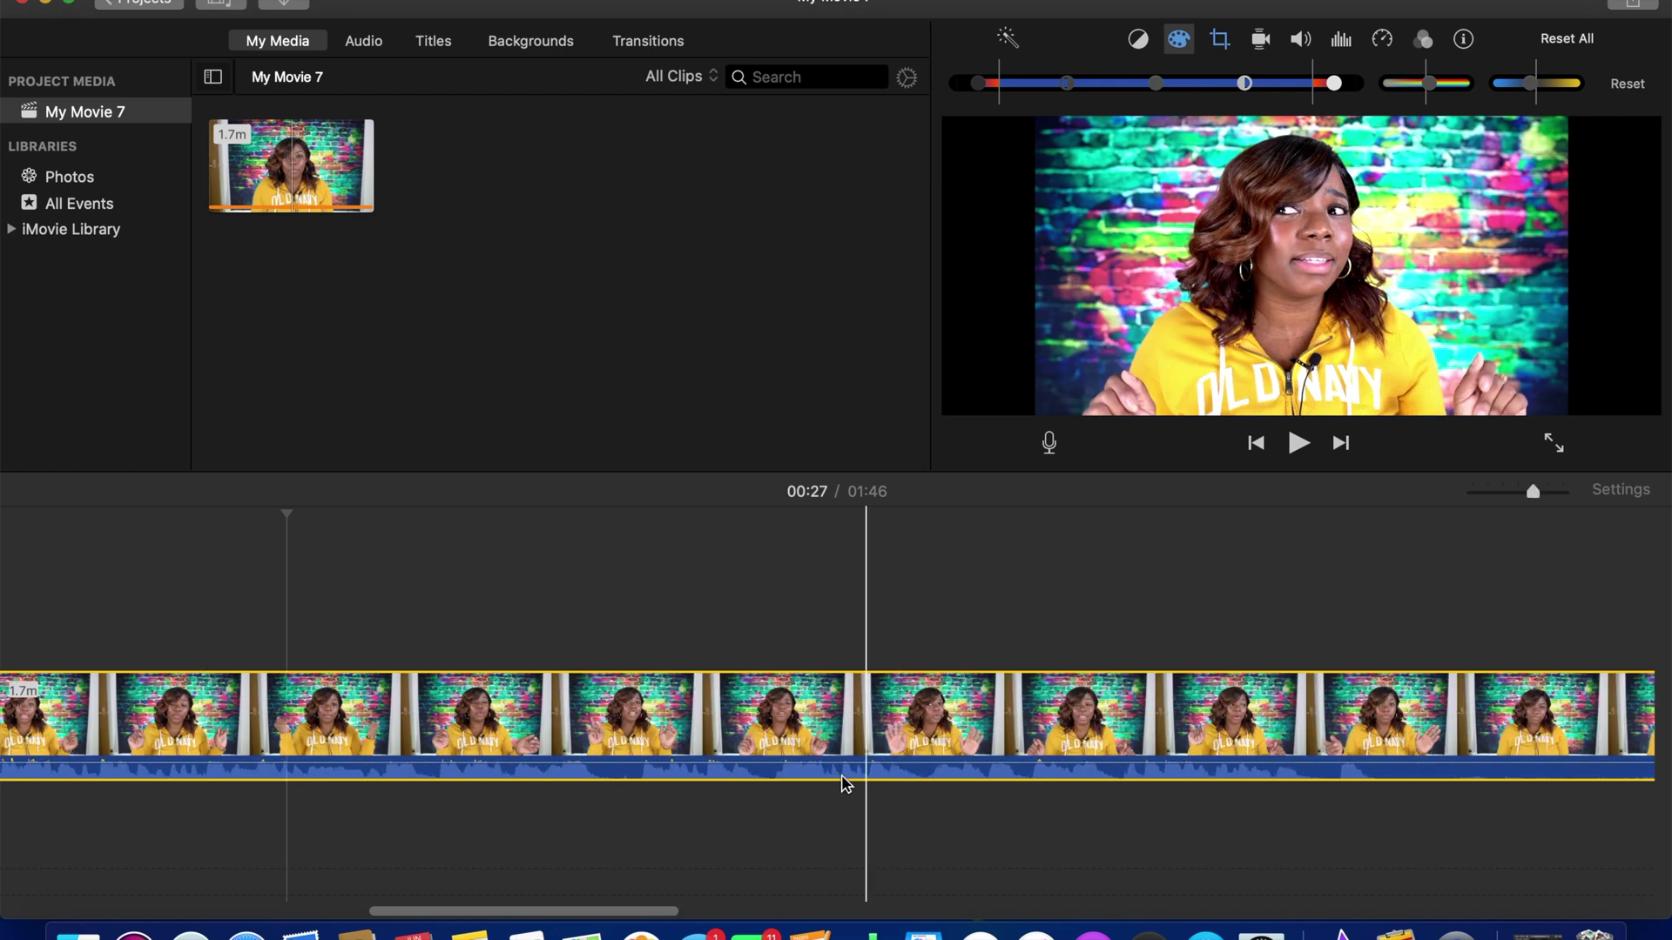
pyautogui.hscroll(-10, 468, 775)
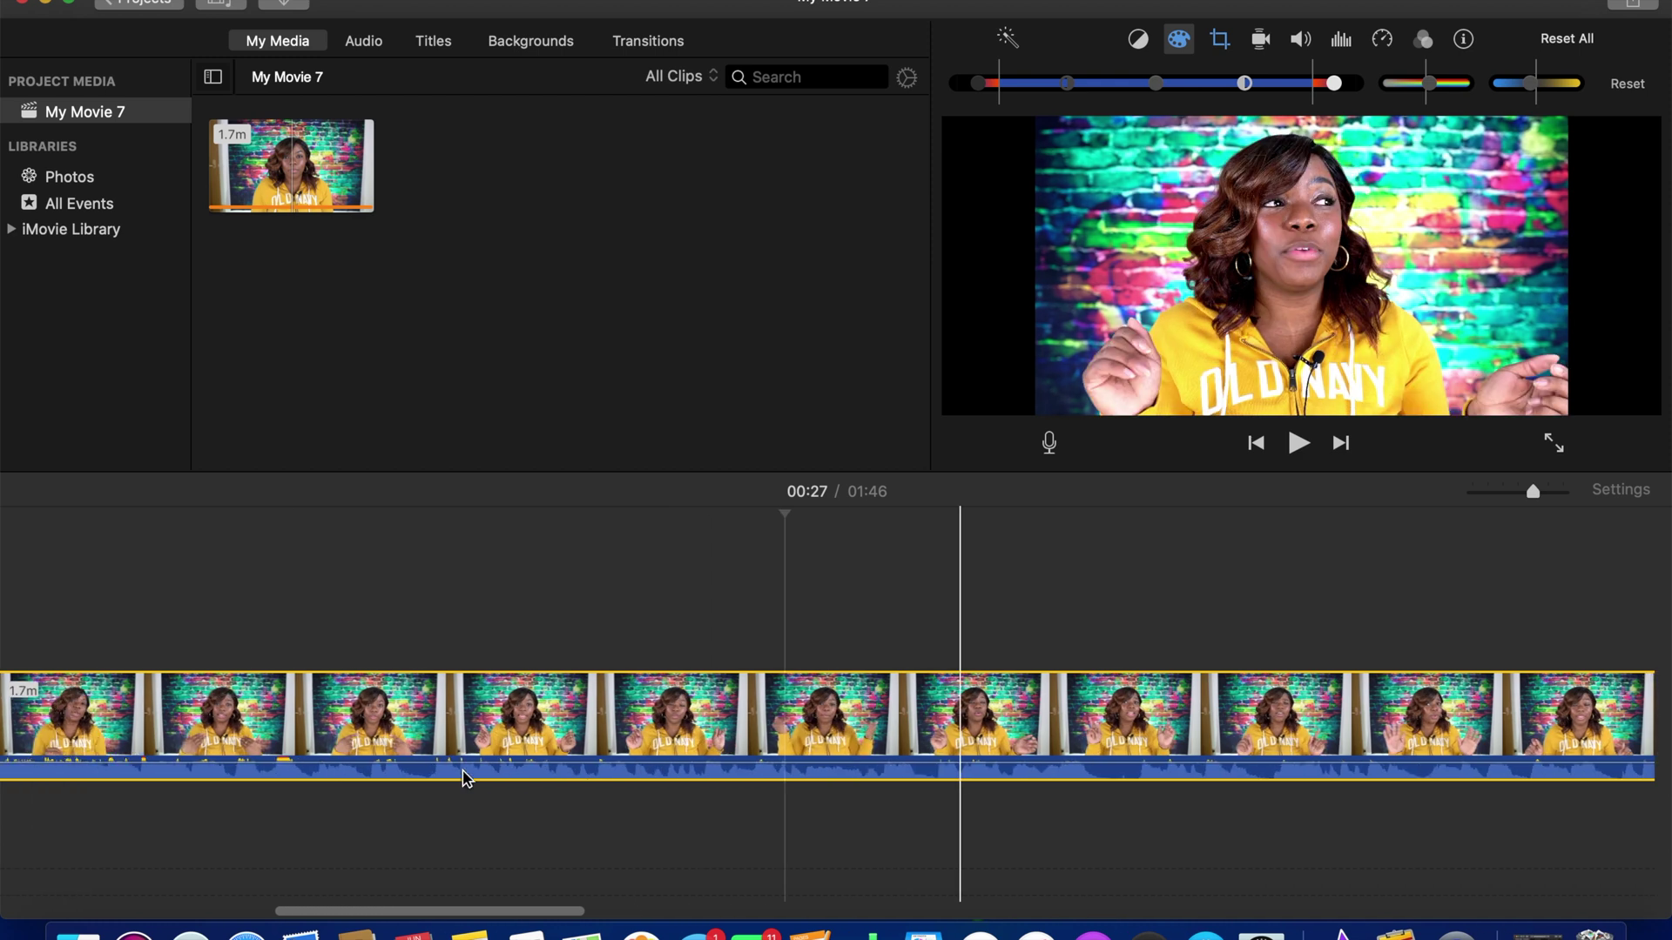
pyautogui.hscroll(-3, 468, 775)
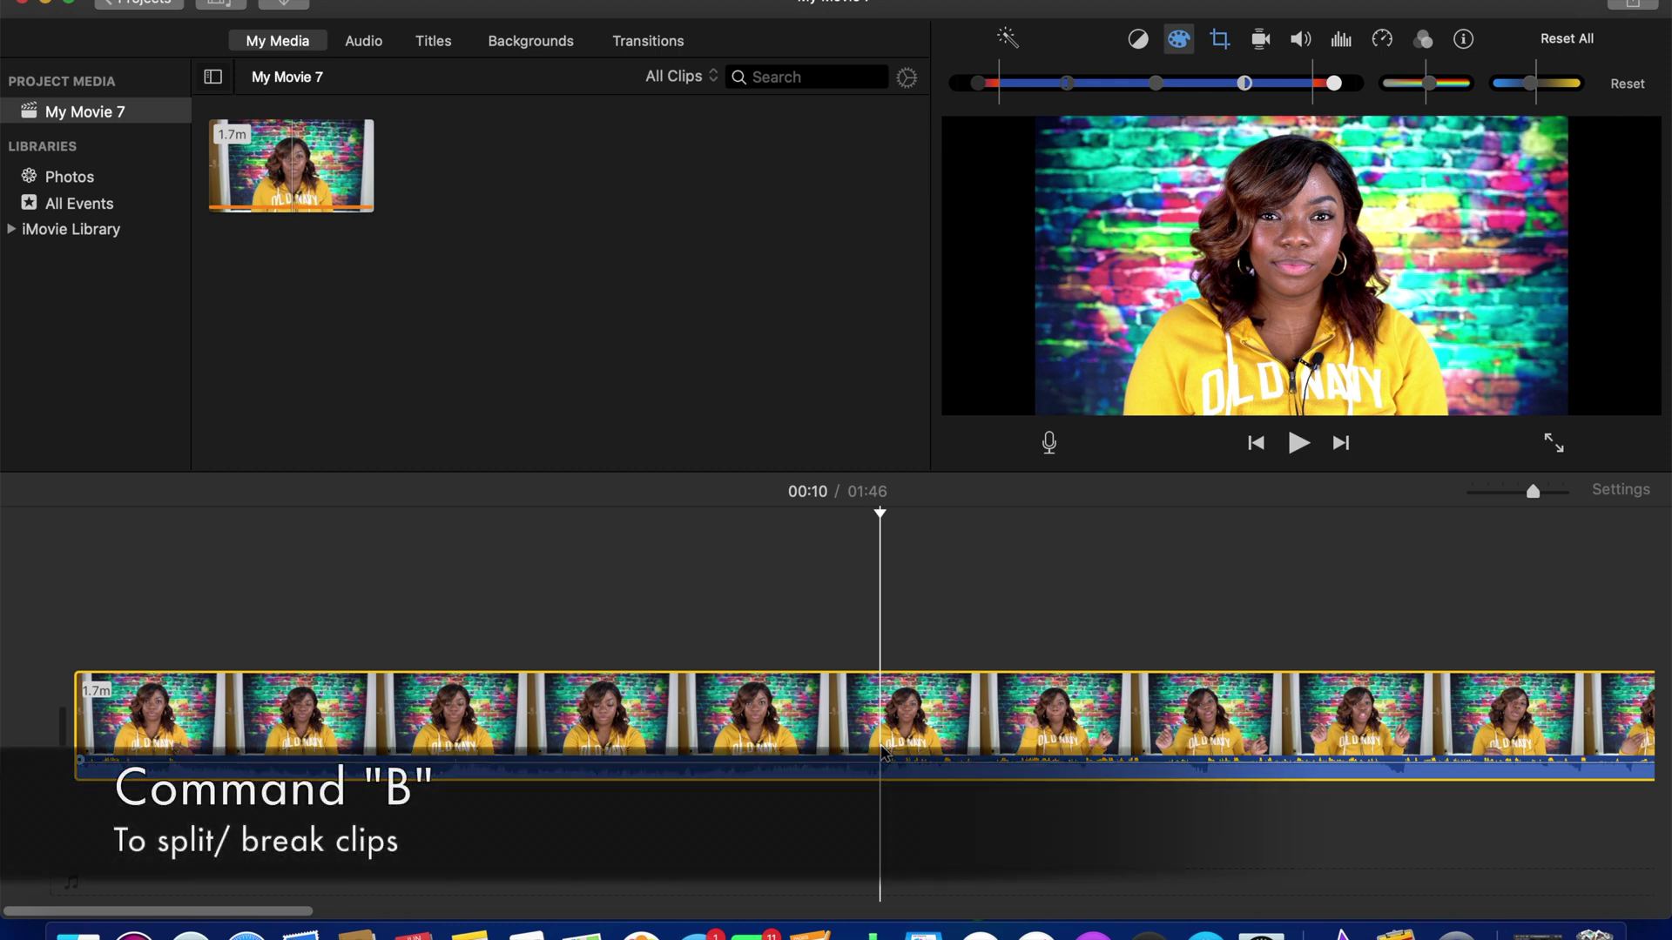
pyautogui.press('super+b')
pyautogui.click(741, 745)
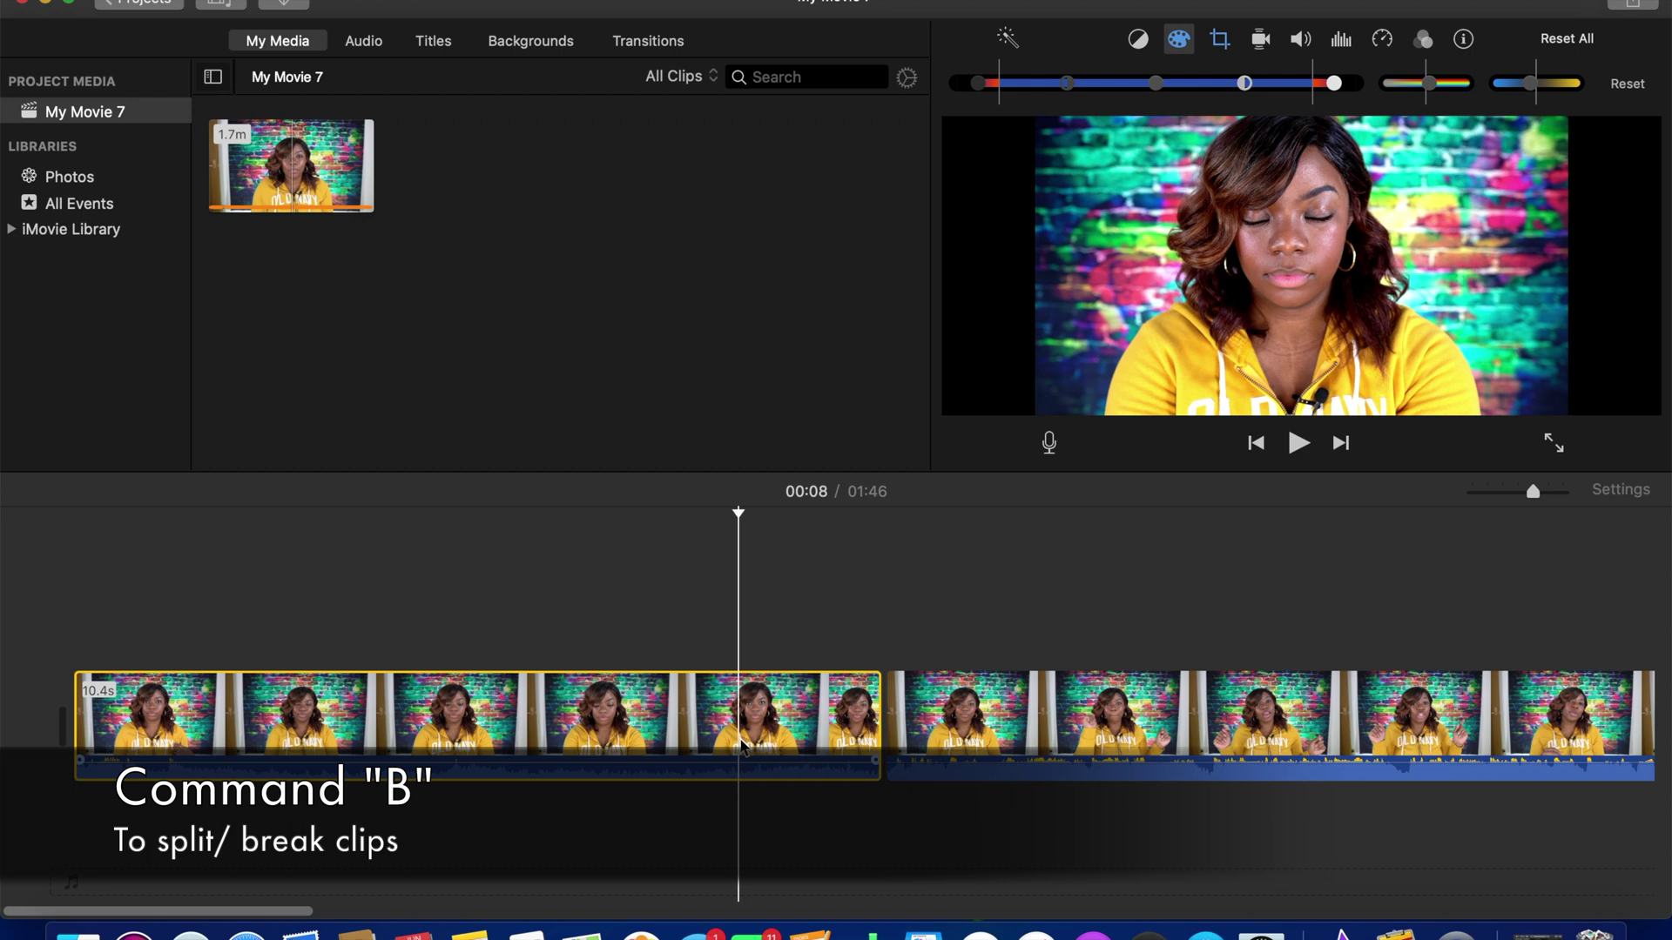
pyautogui.rightClick(741, 745)
pyautogui.click(783, 659)
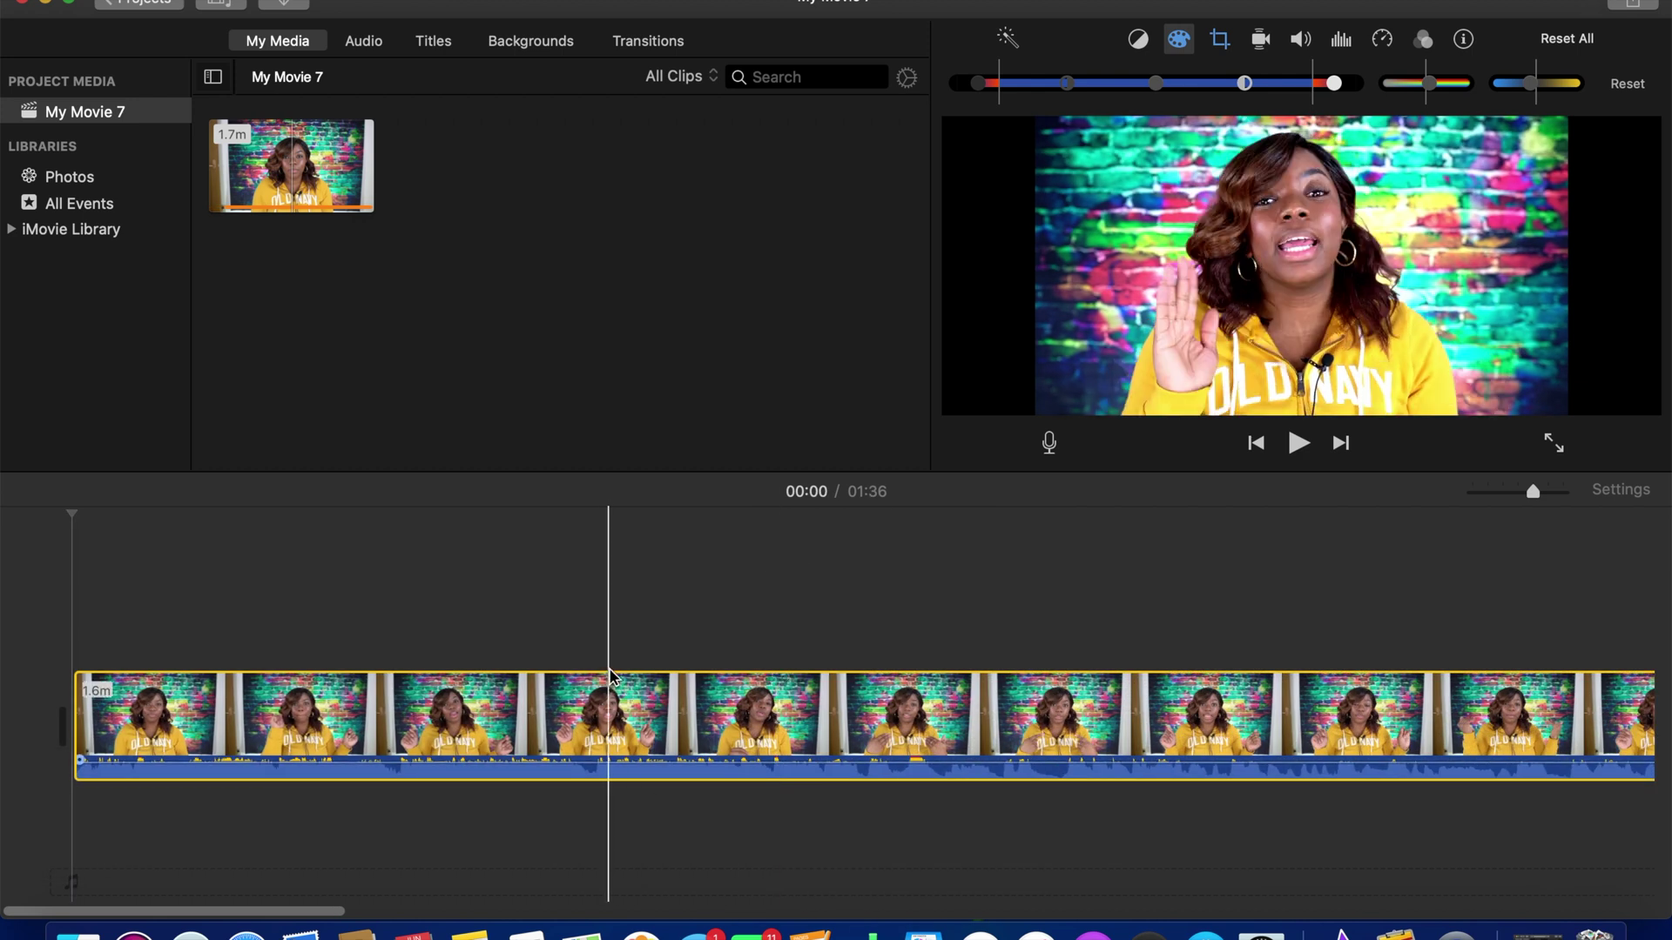
# Split the clip at 01:12, just after the speaking ends, and delete the silent section after the split
pyautogui.hscroll(10, 610, 674)
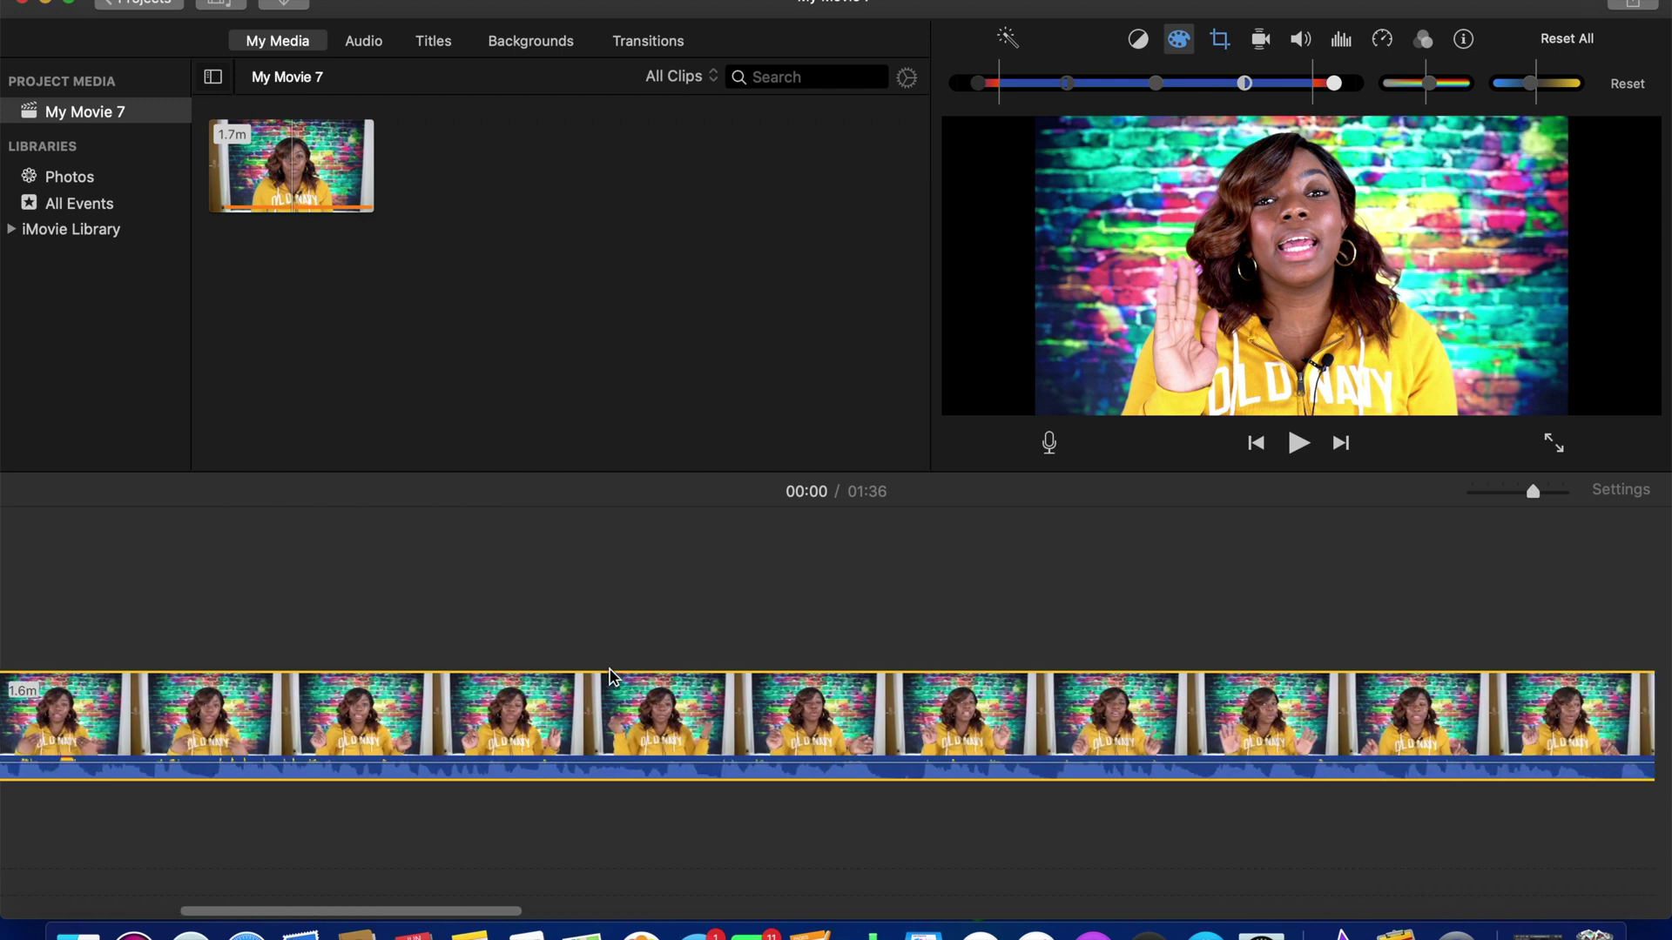
pyautogui.hscroll(10, 611, 675)
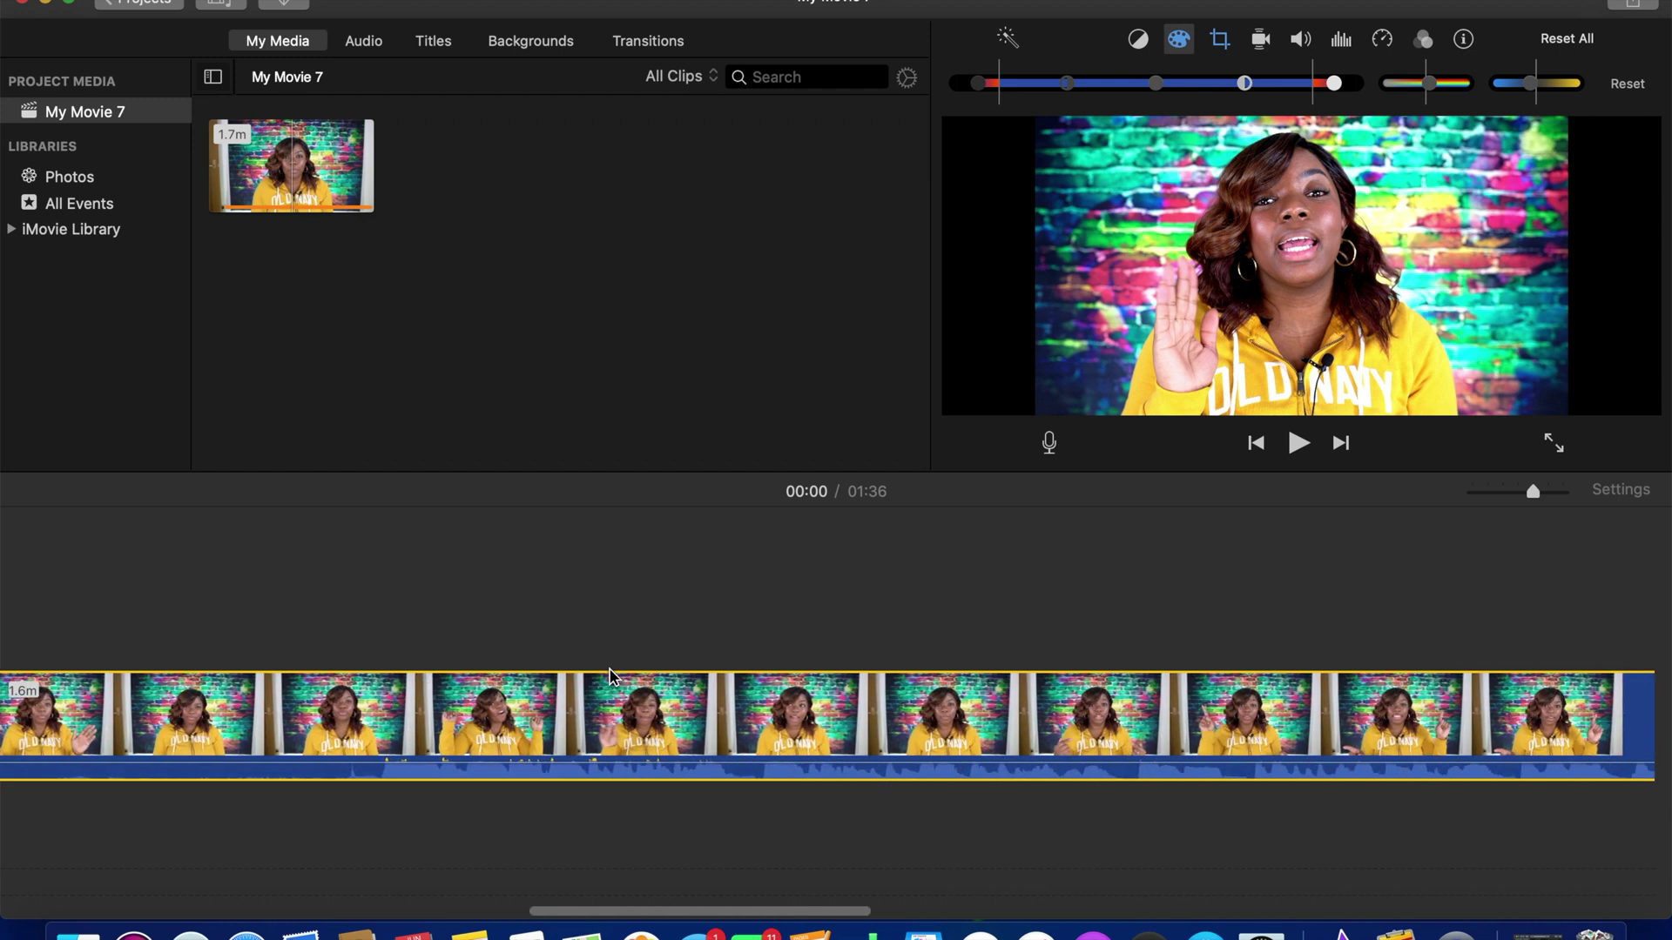
pyautogui.hscroll(10, 611, 675)
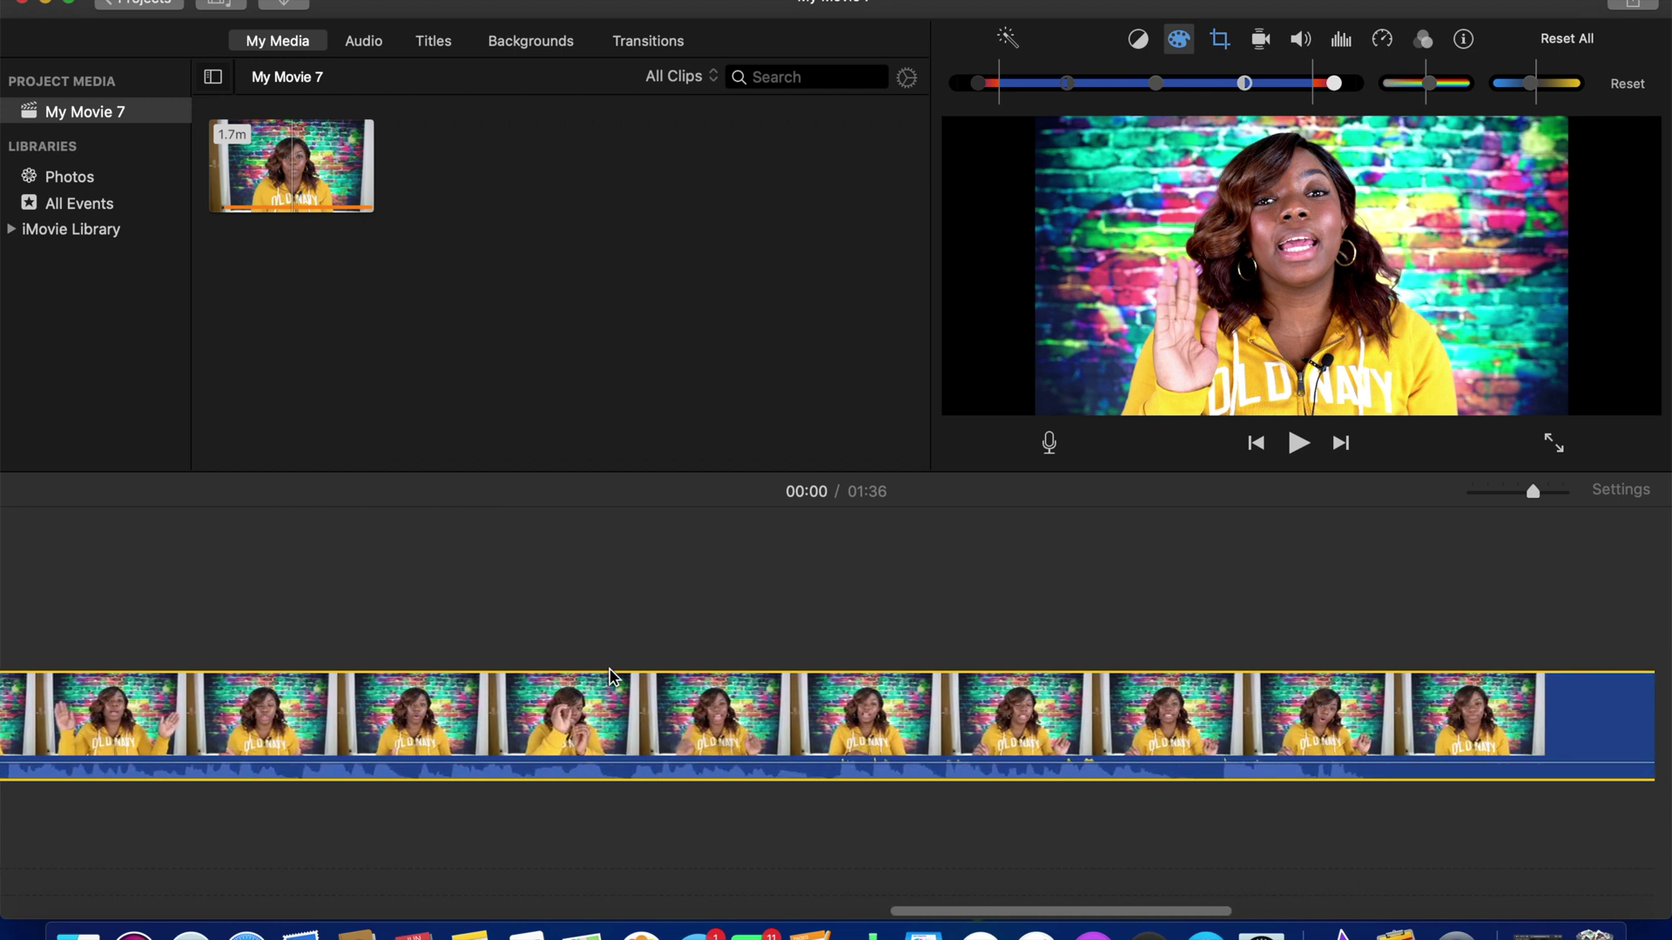
pyautogui.hscroll(2, 611, 675)
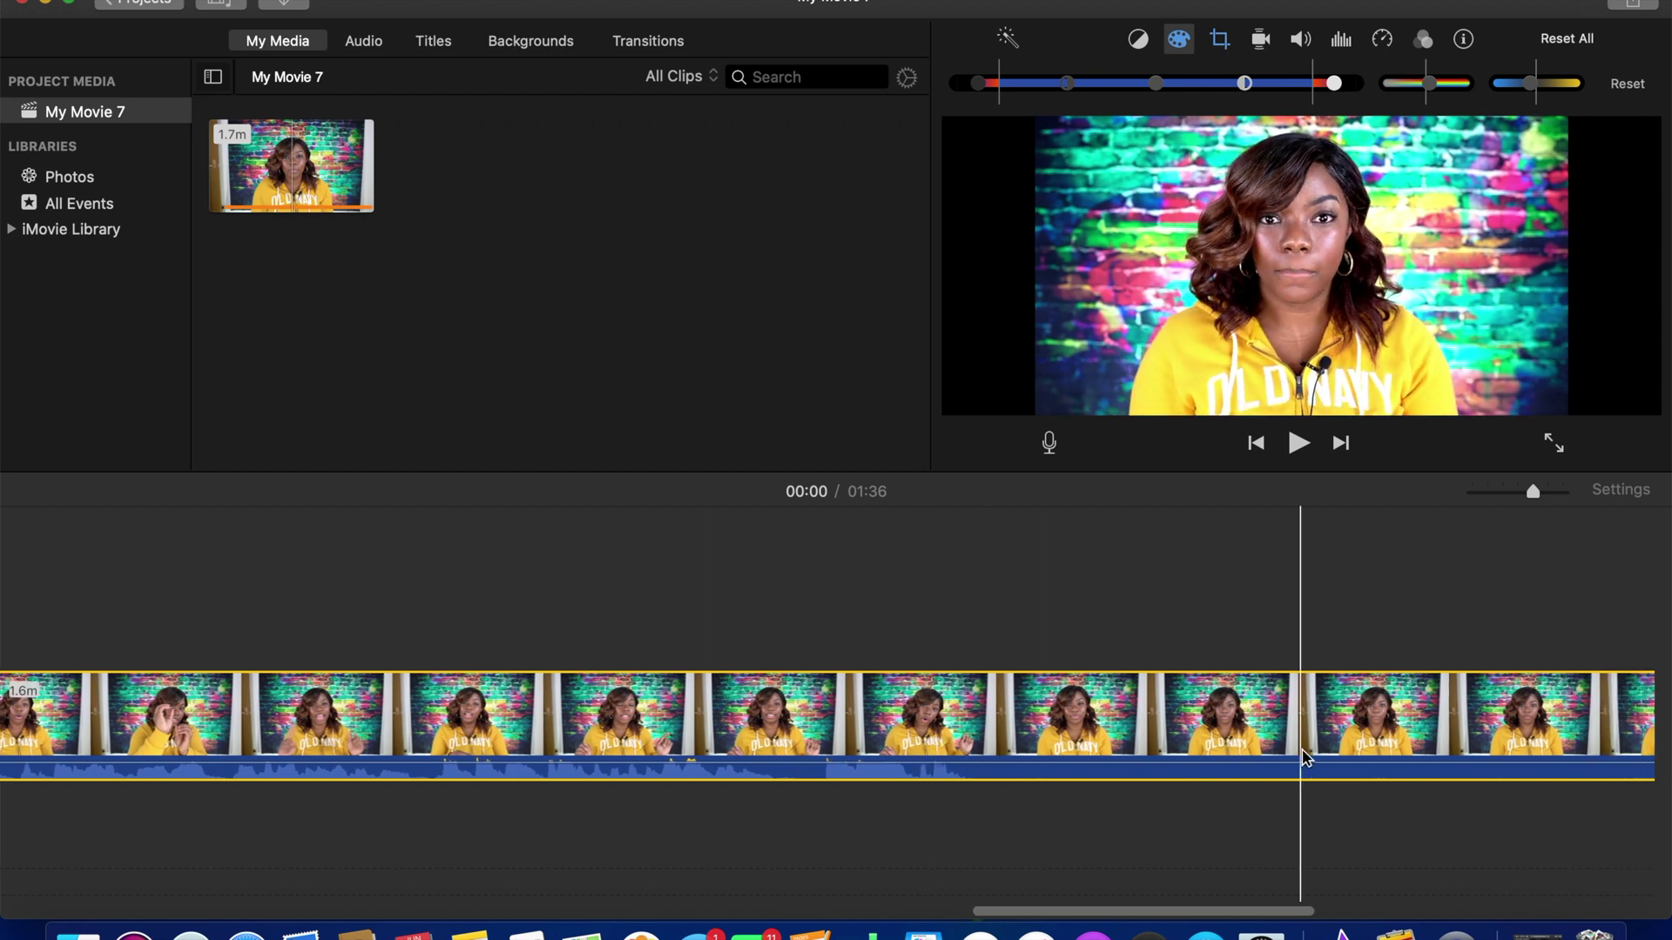
pyautogui.hscroll(2, 1305, 758)
pyautogui.hscroll(1, 1304, 757)
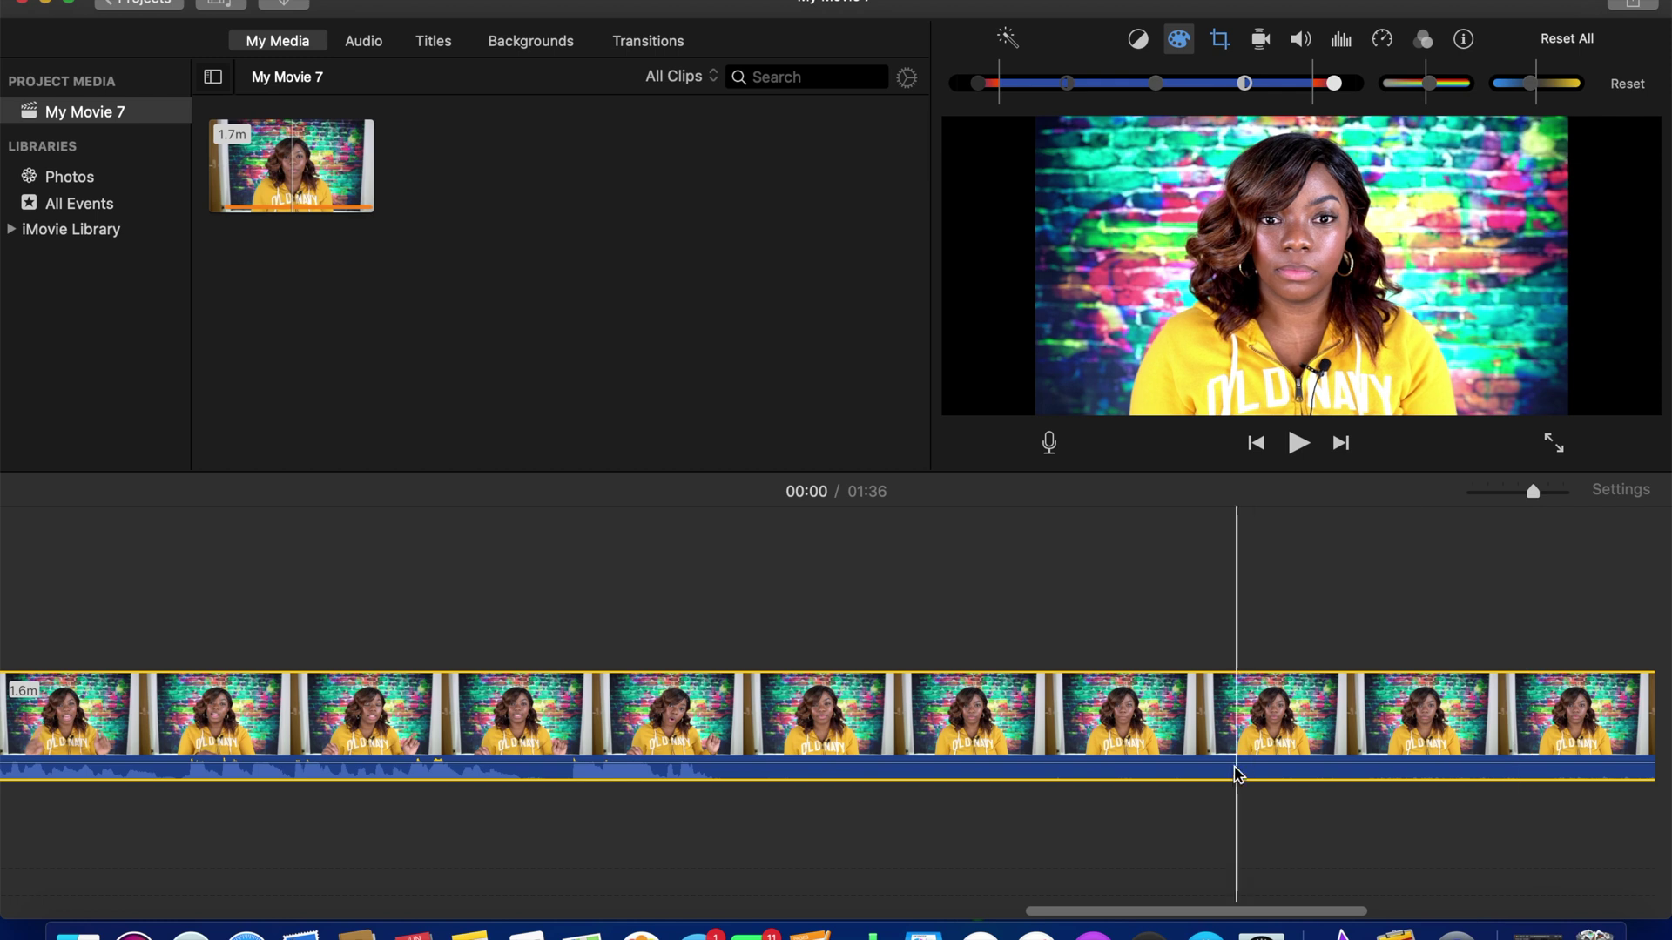
pyautogui.hscroll(2, 1260, 771)
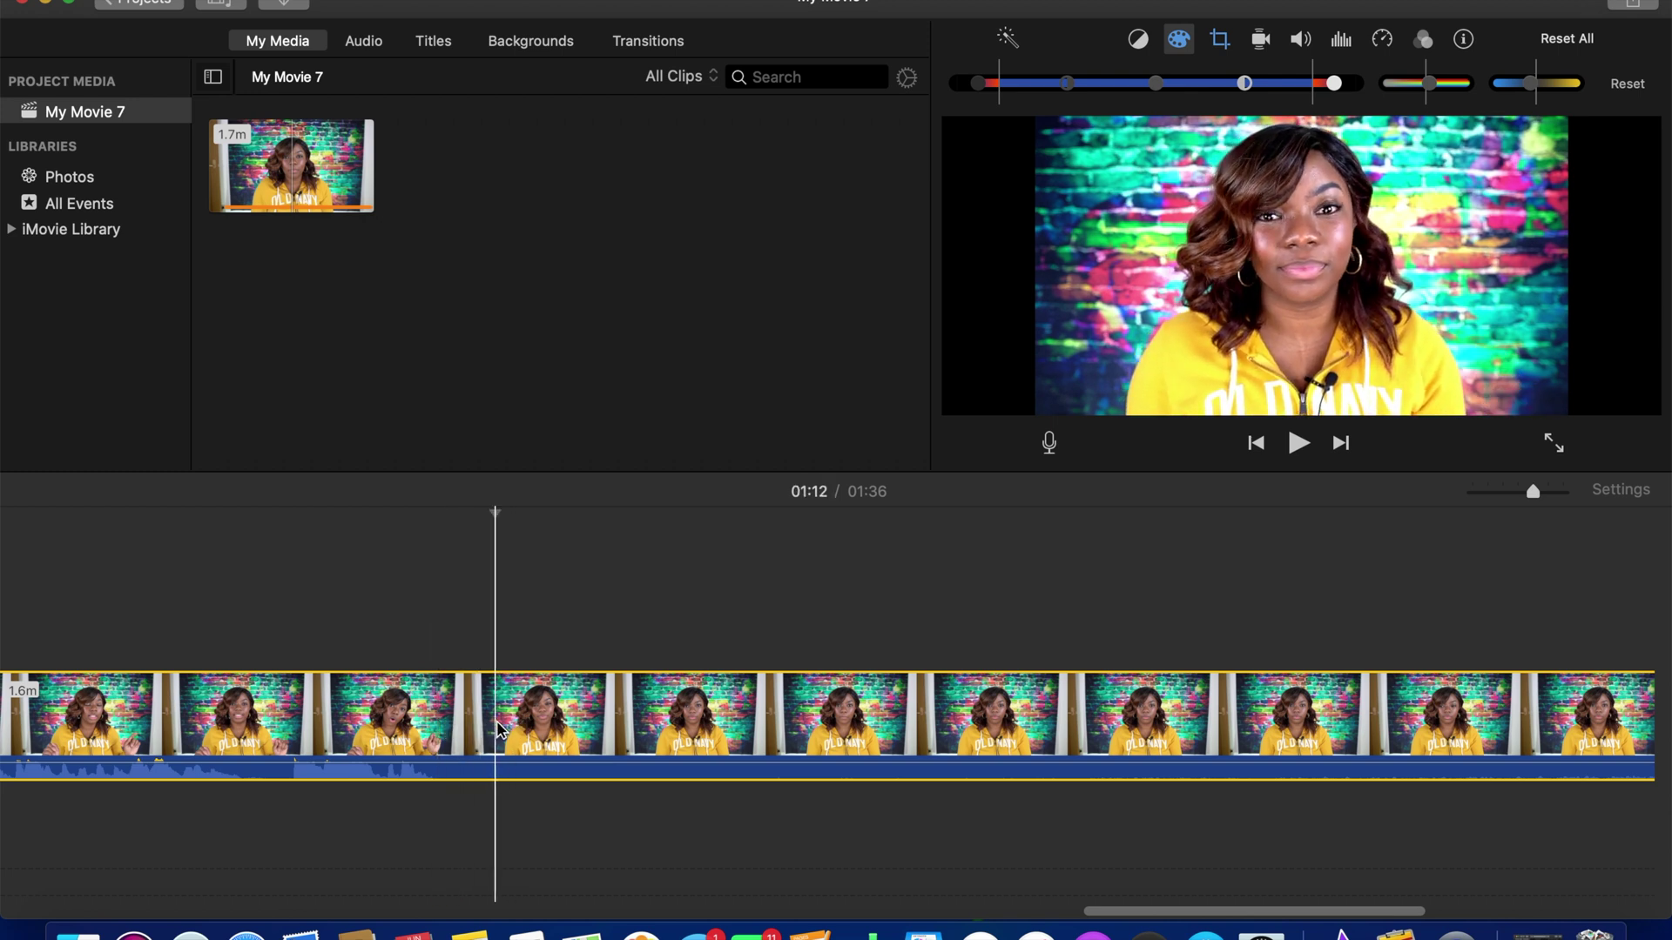
pyautogui.press('super+b')
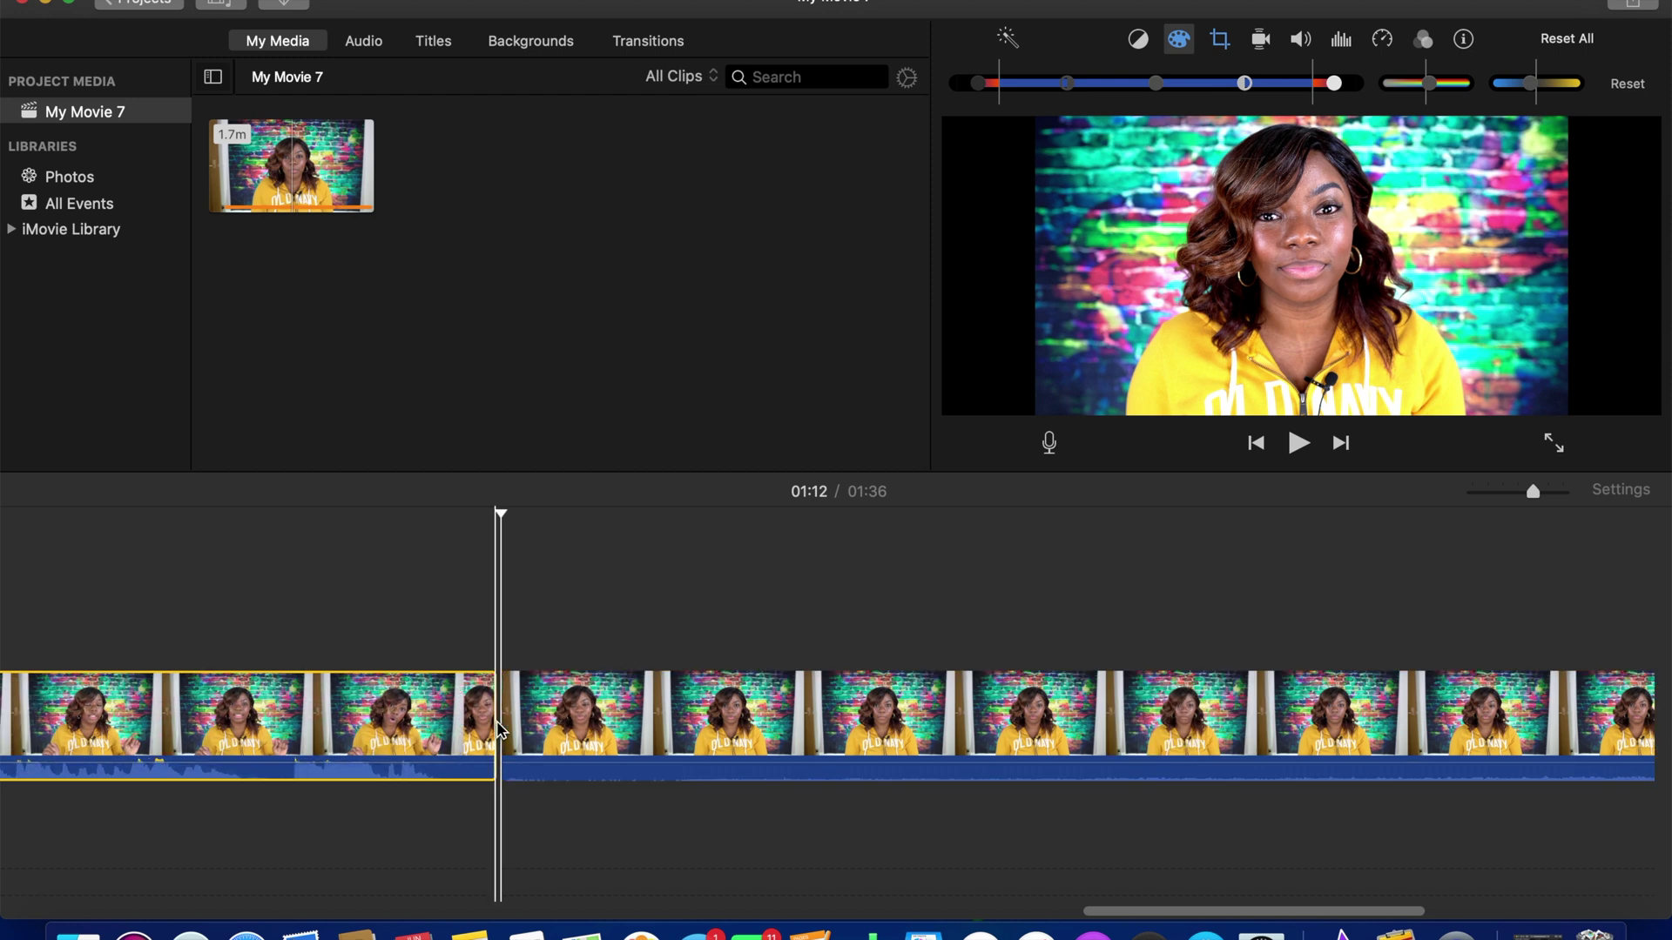
pyautogui.click(551, 734)
pyautogui.rightClick(551, 734)
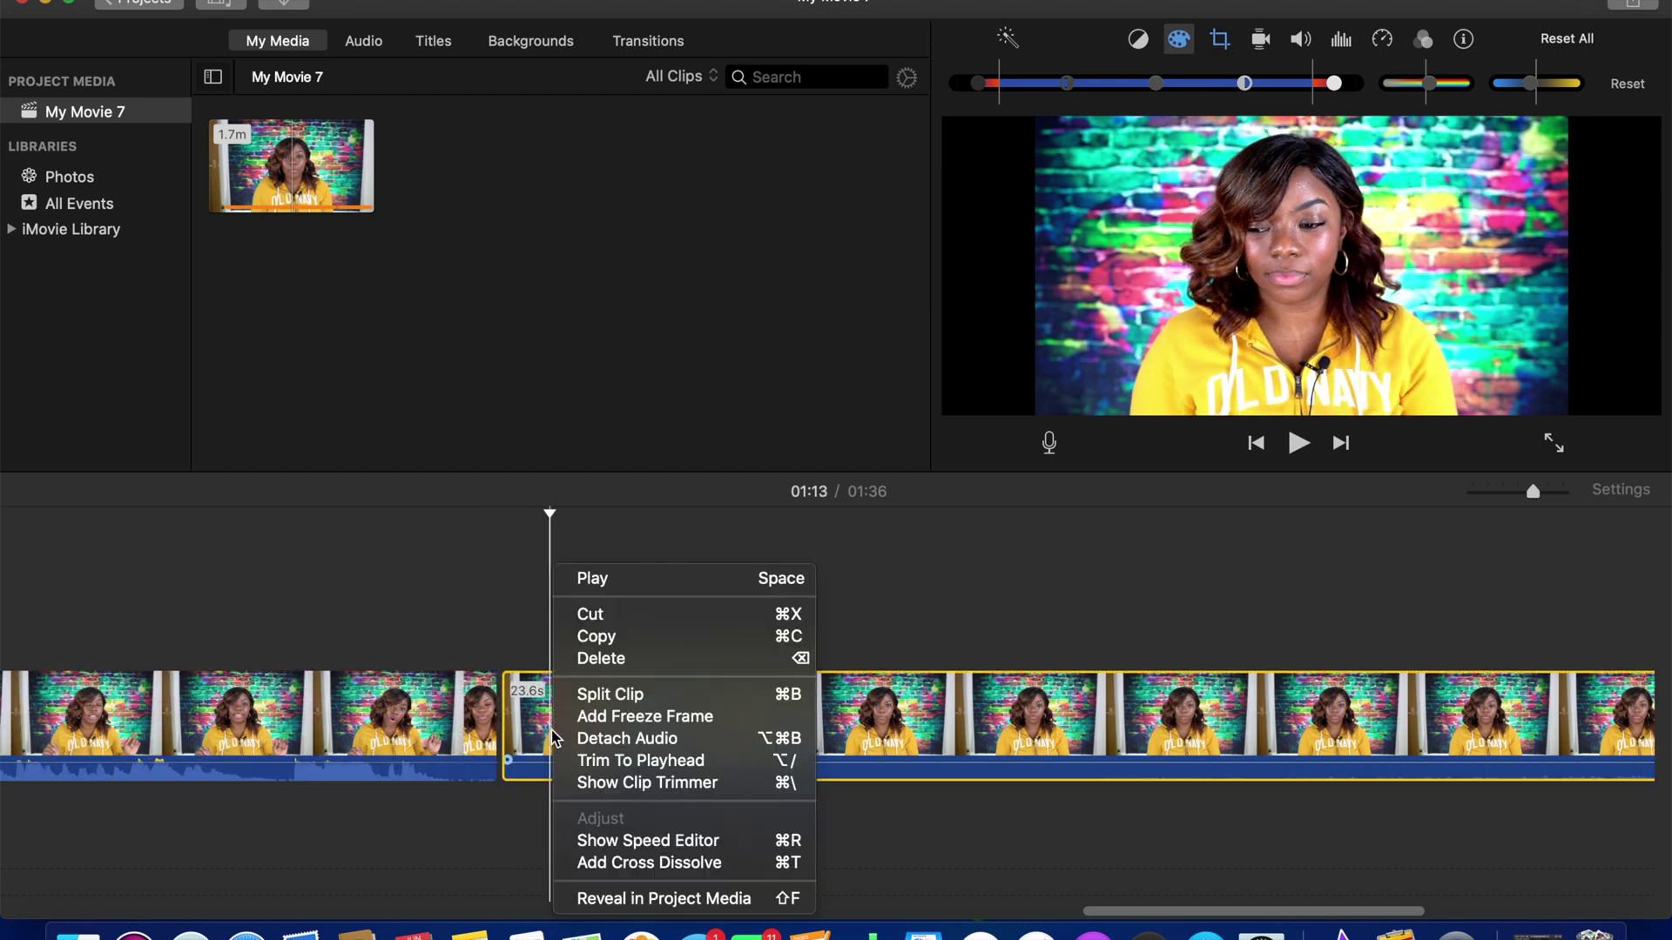
pyautogui.click(598, 664)
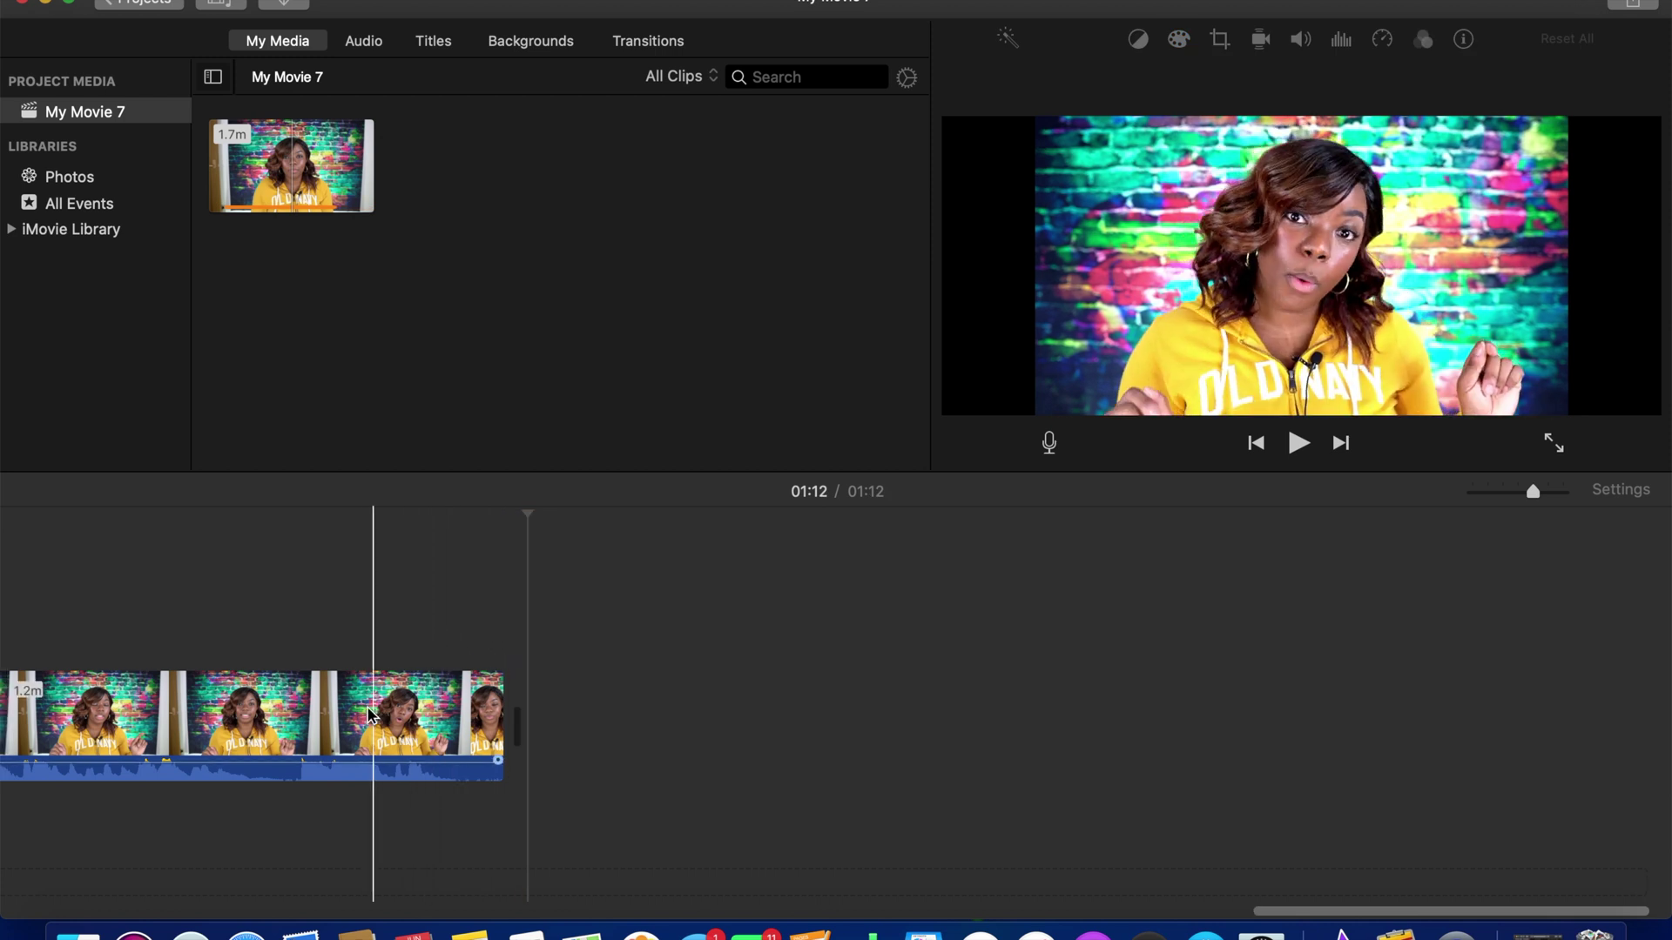
# Look through the trimmed clip's frames and audio waveform along the whole timeline
pyautogui.hscroll(-5, 373, 714)
pyautogui.hscroll(-10, 372, 716)
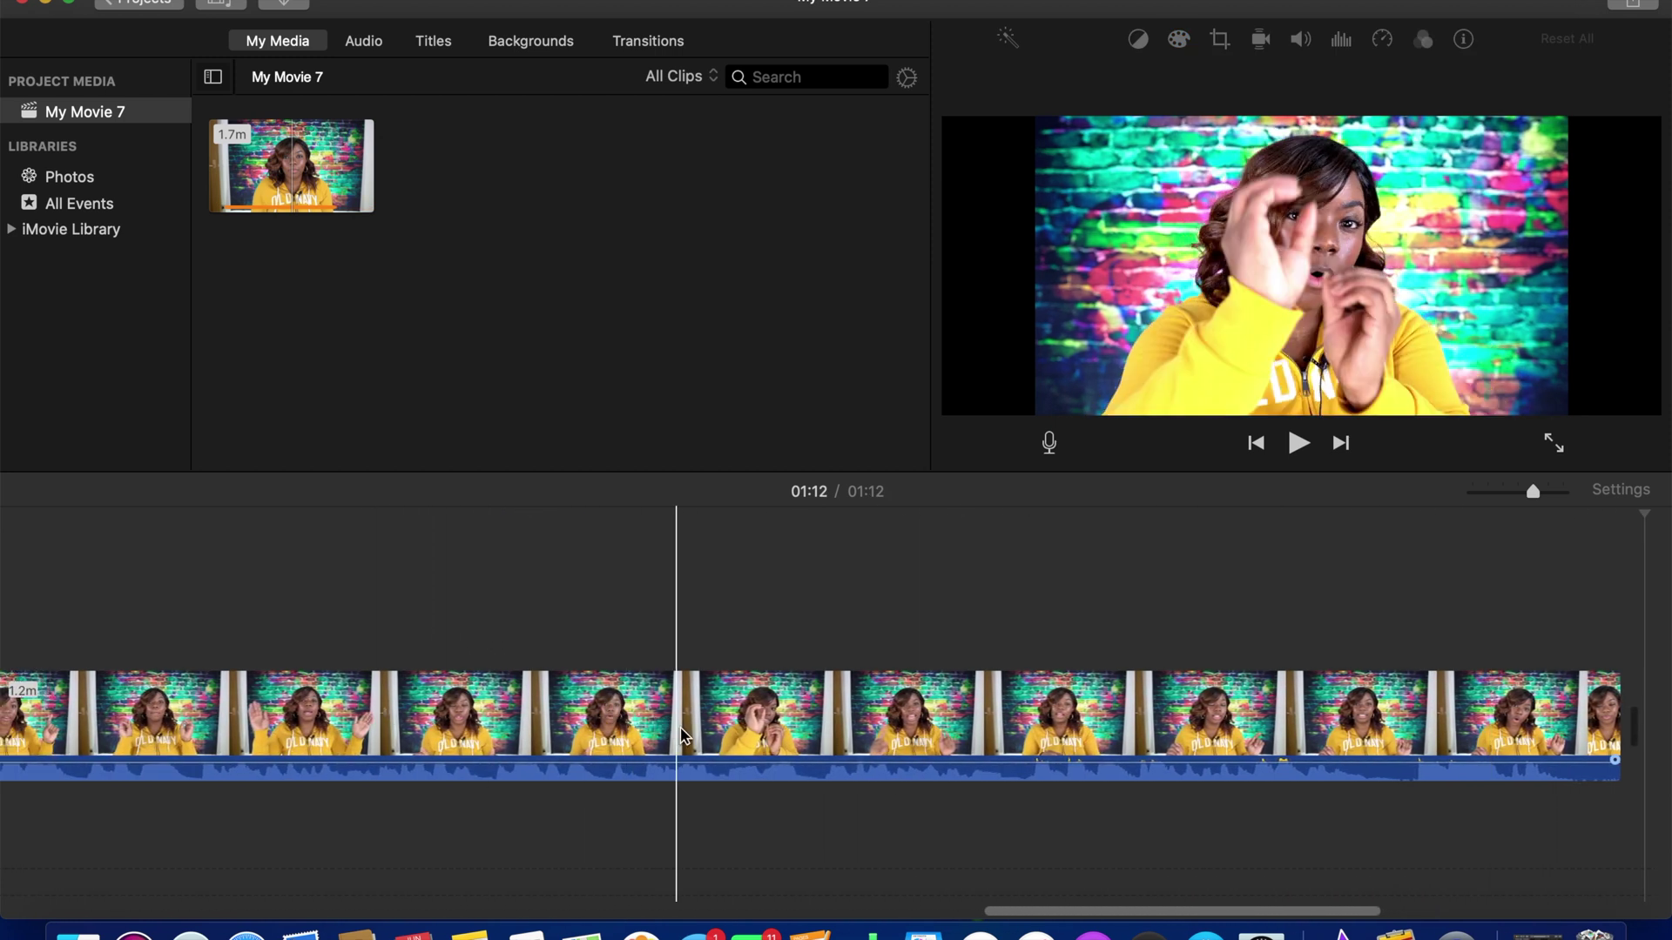
pyautogui.hscroll(-5, 441, 737)
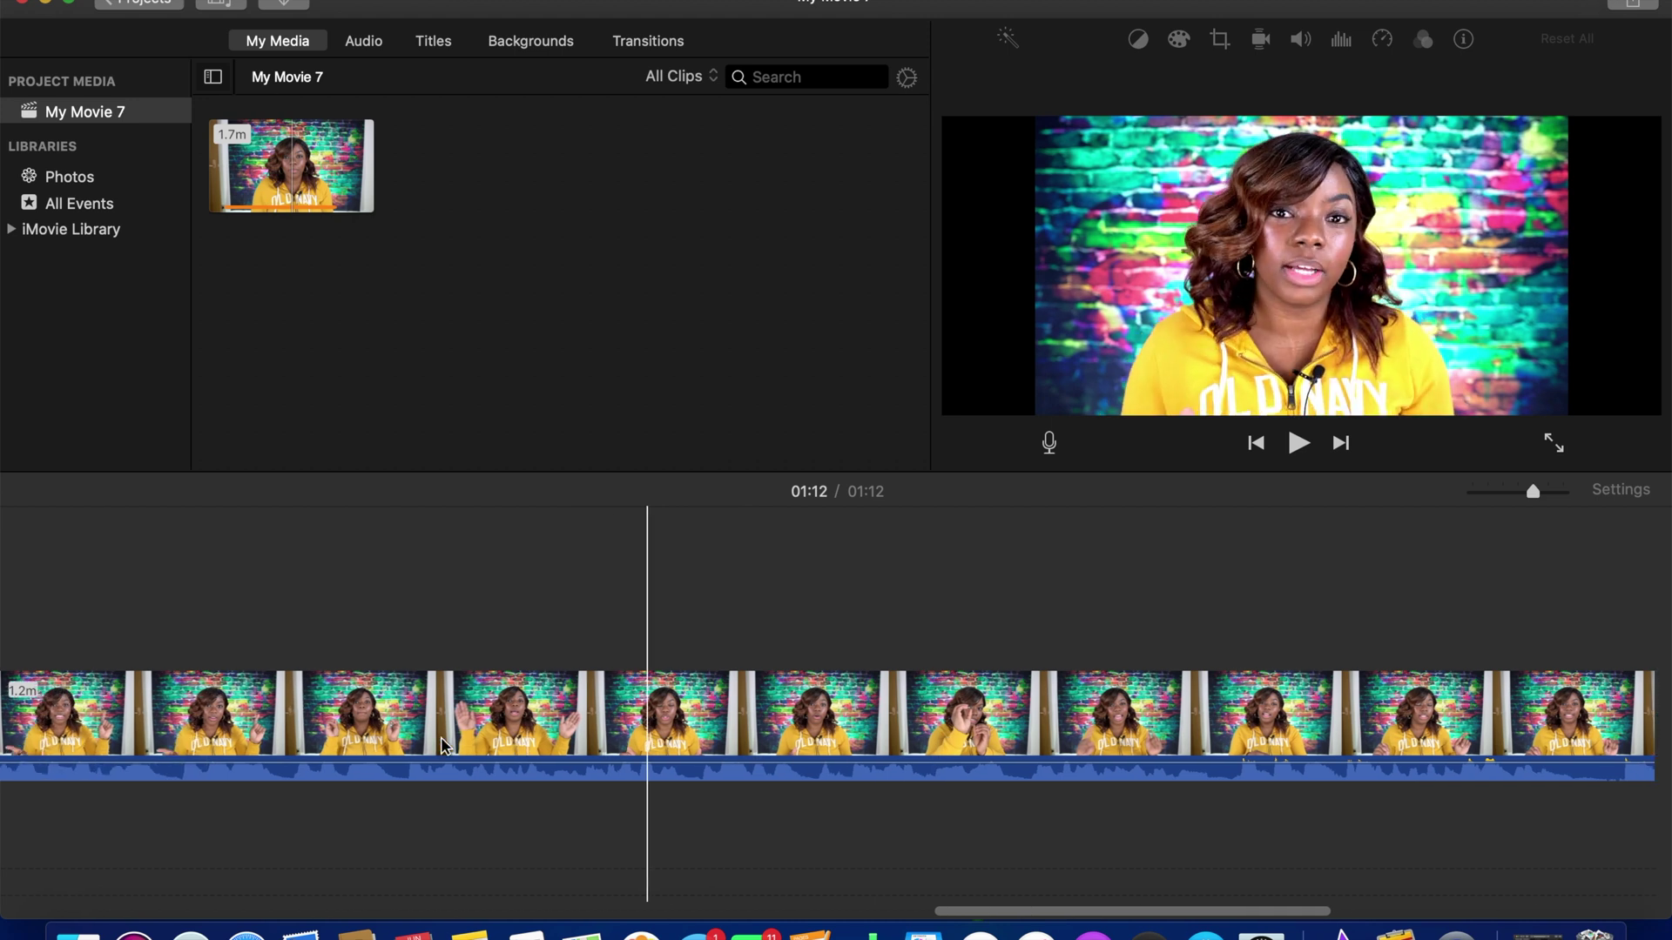
pyautogui.hscroll(-8, 440, 737)
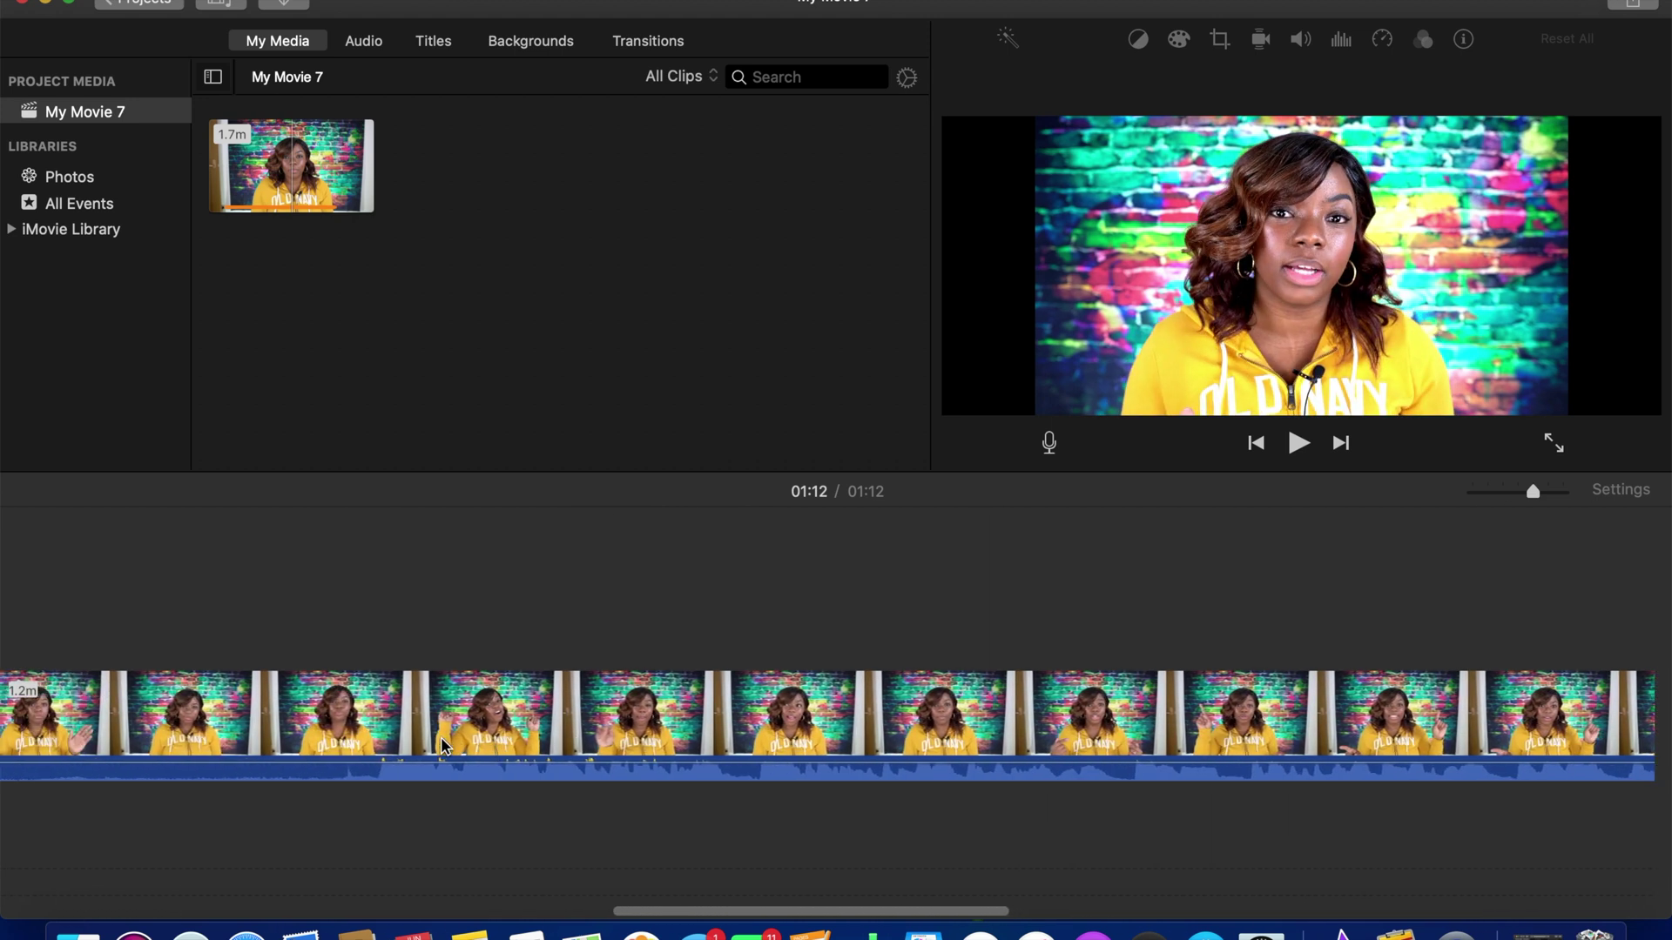
pyautogui.hscroll(-6, 441, 736)
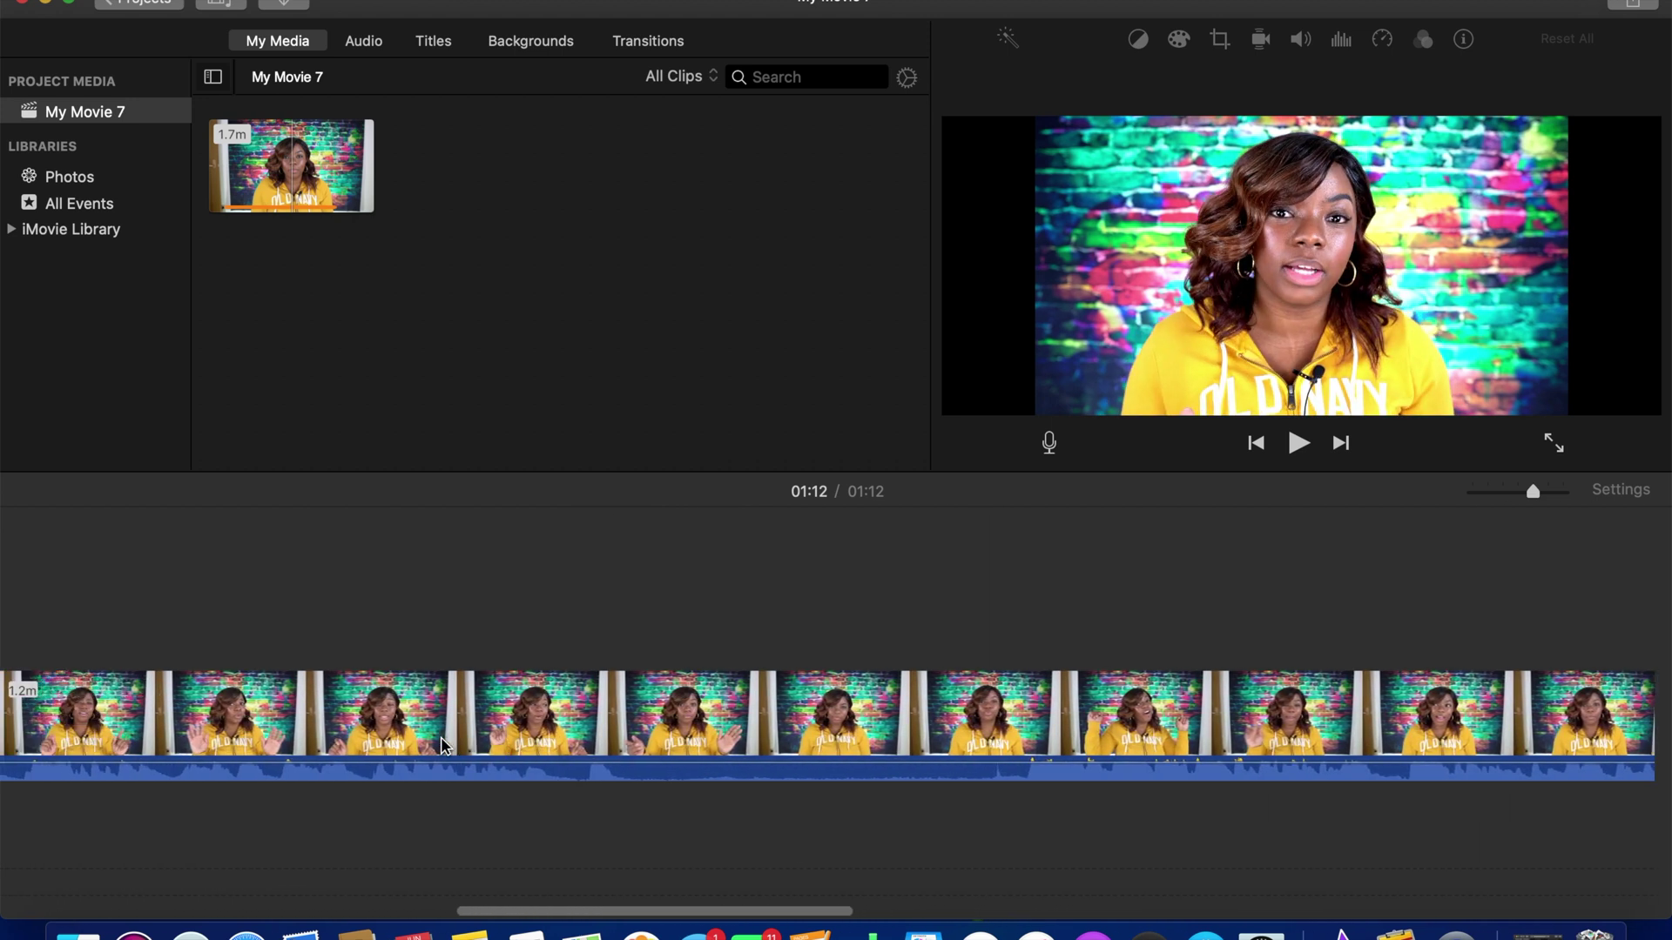
pyautogui.hscroll(-12, 441, 737)
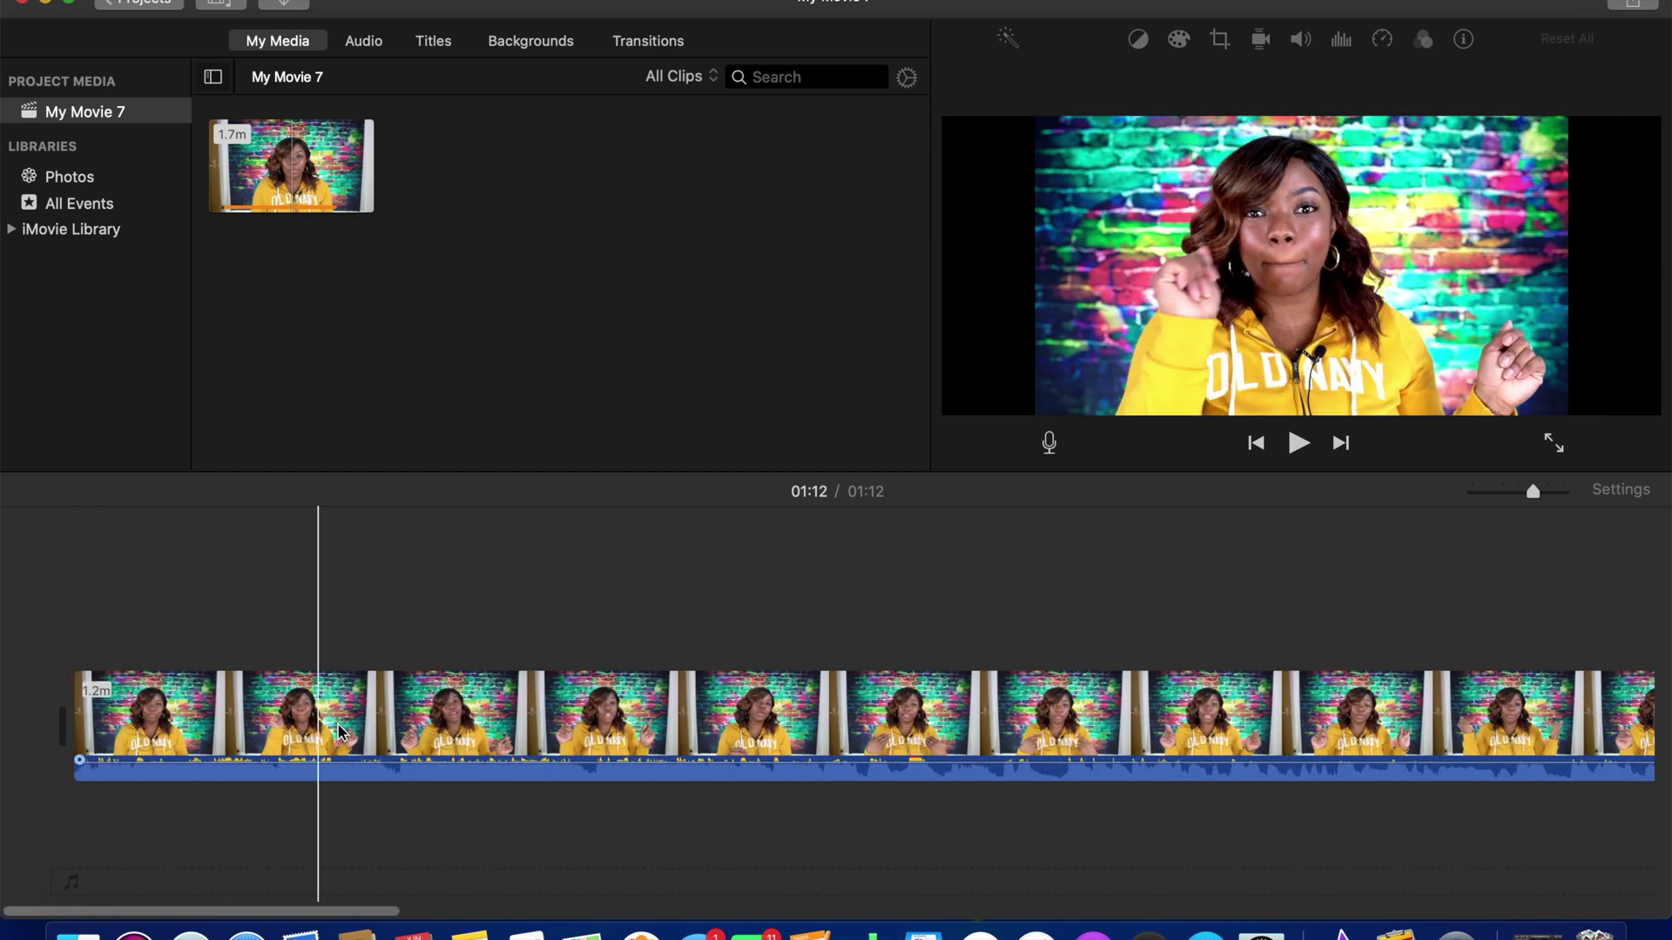
pyautogui.hscroll(4, 492, 755)
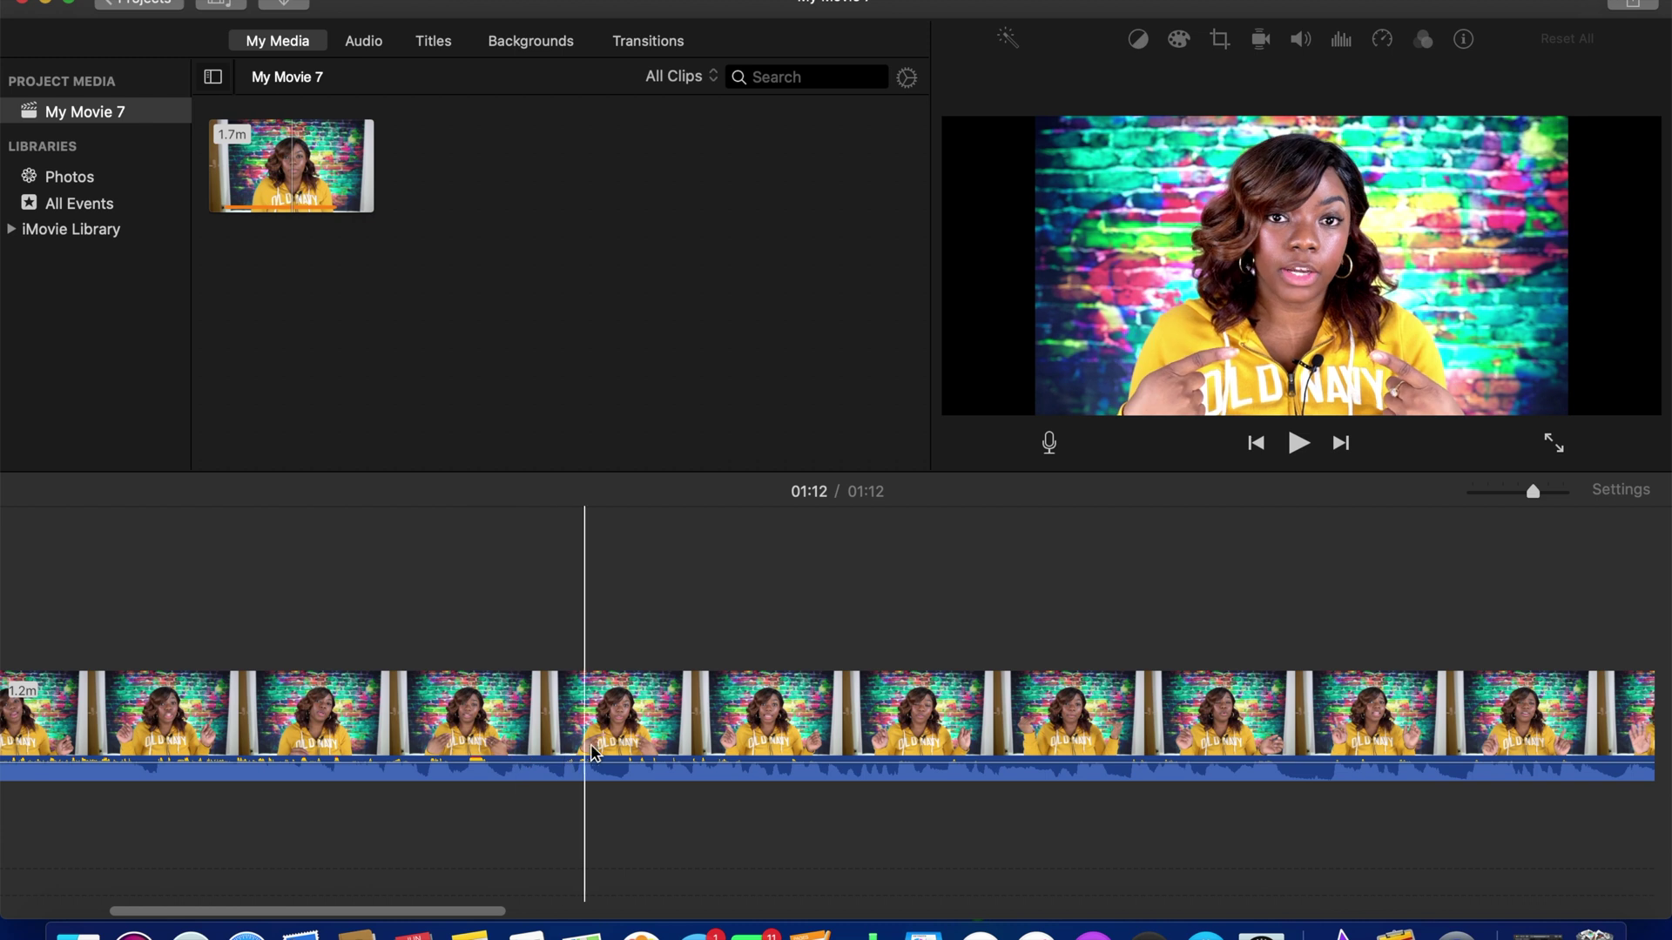
pyautogui.hscroll(5, 923, 748)
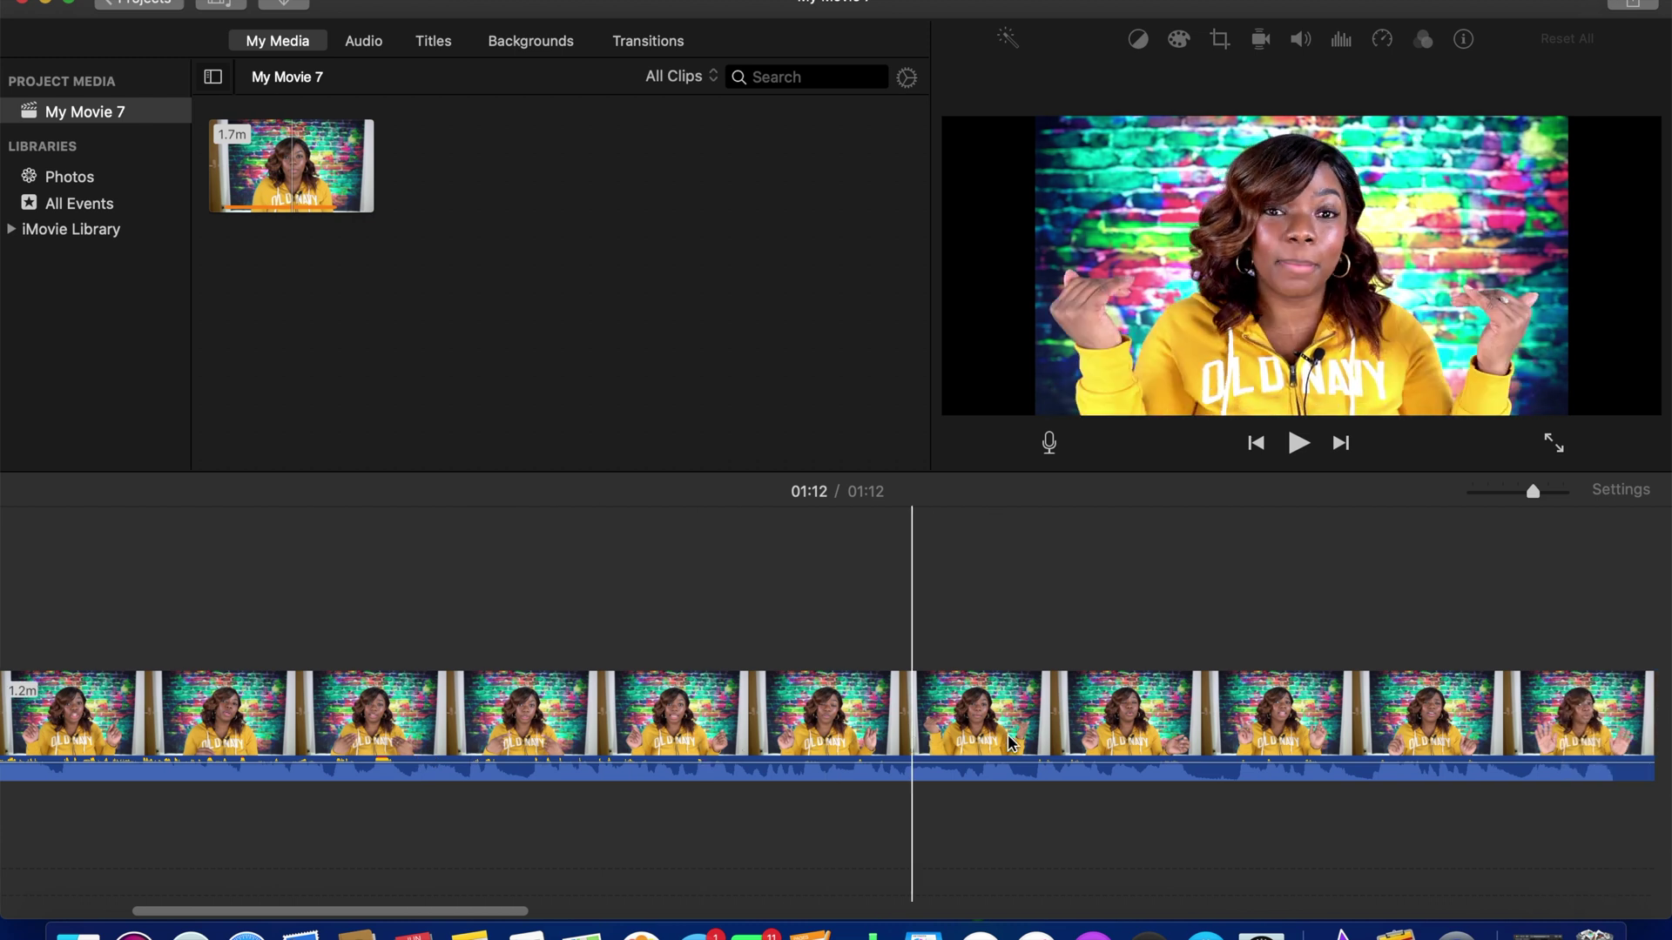
pyautogui.hscroll(5, 1010, 743)
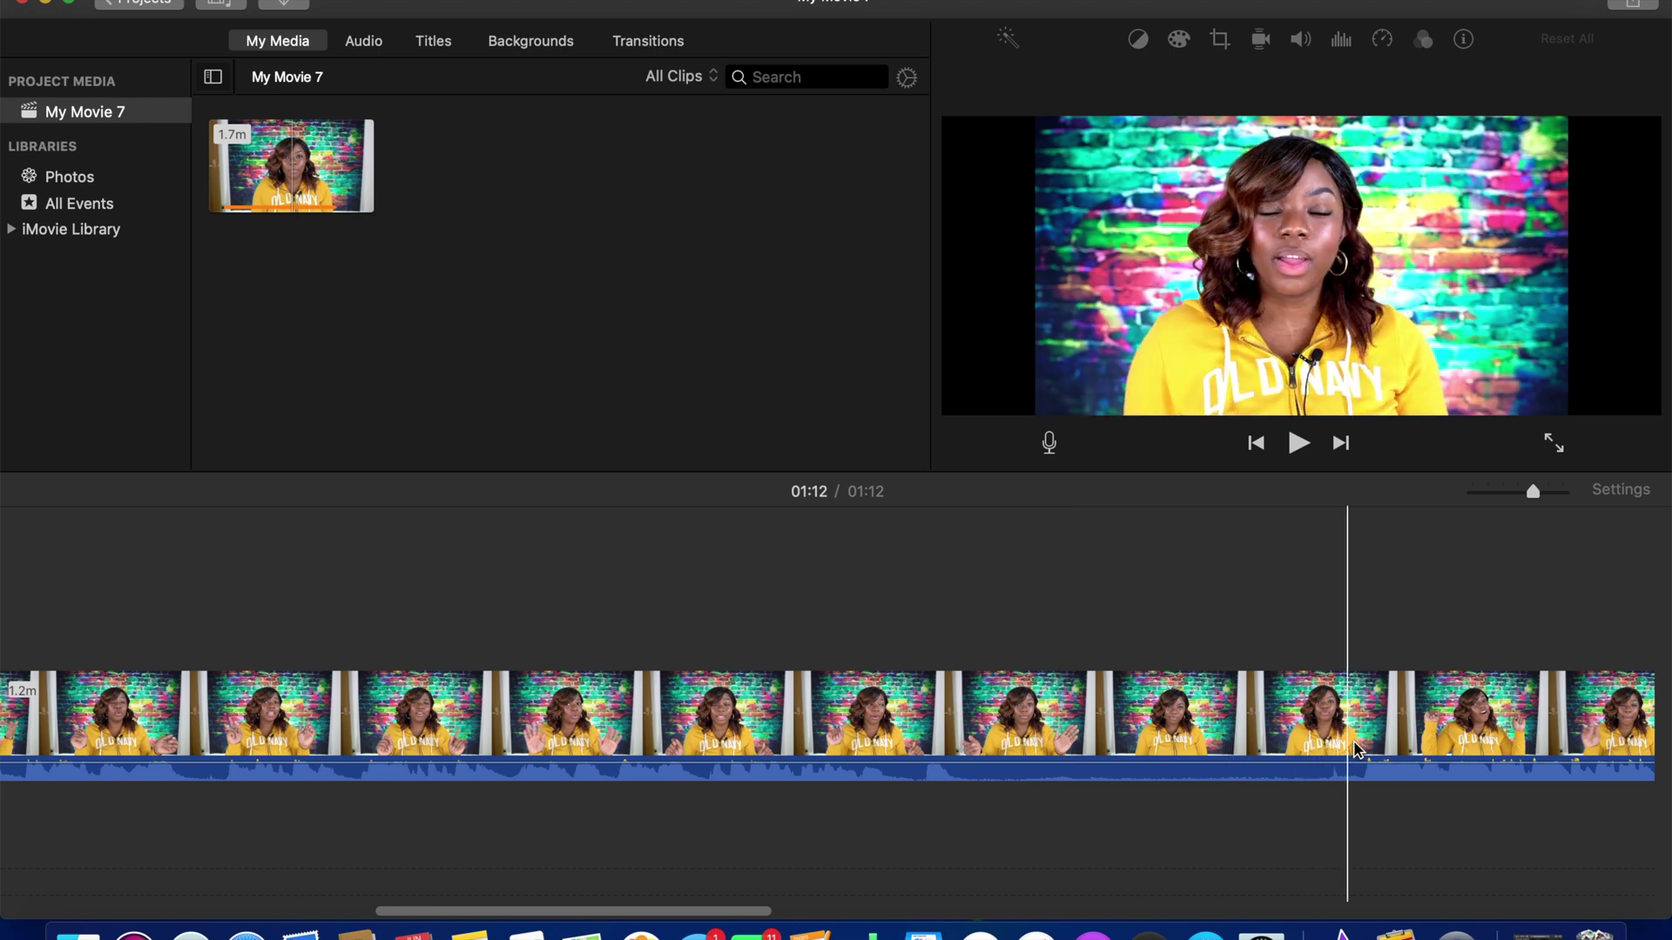
pyautogui.hscroll(-5, 1154, 777)
pyautogui.hscroll(-3, 597, 704)
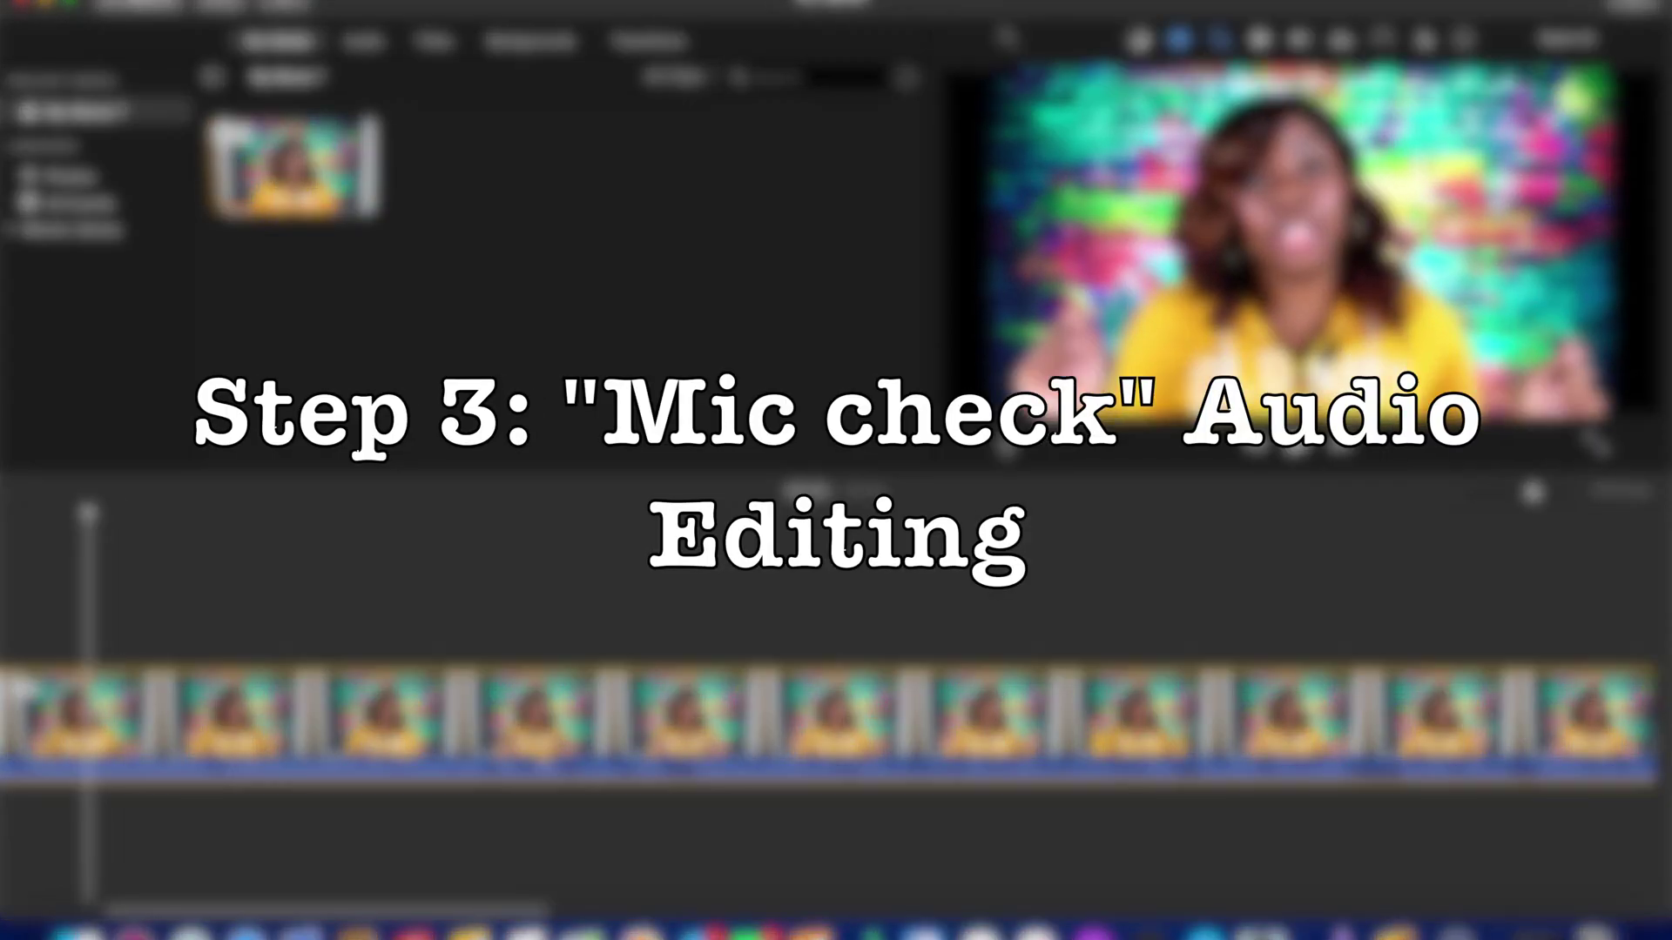
# Turn on background noise reduction for the clip at 100% and play a section to check the sound
pyautogui.press('space')
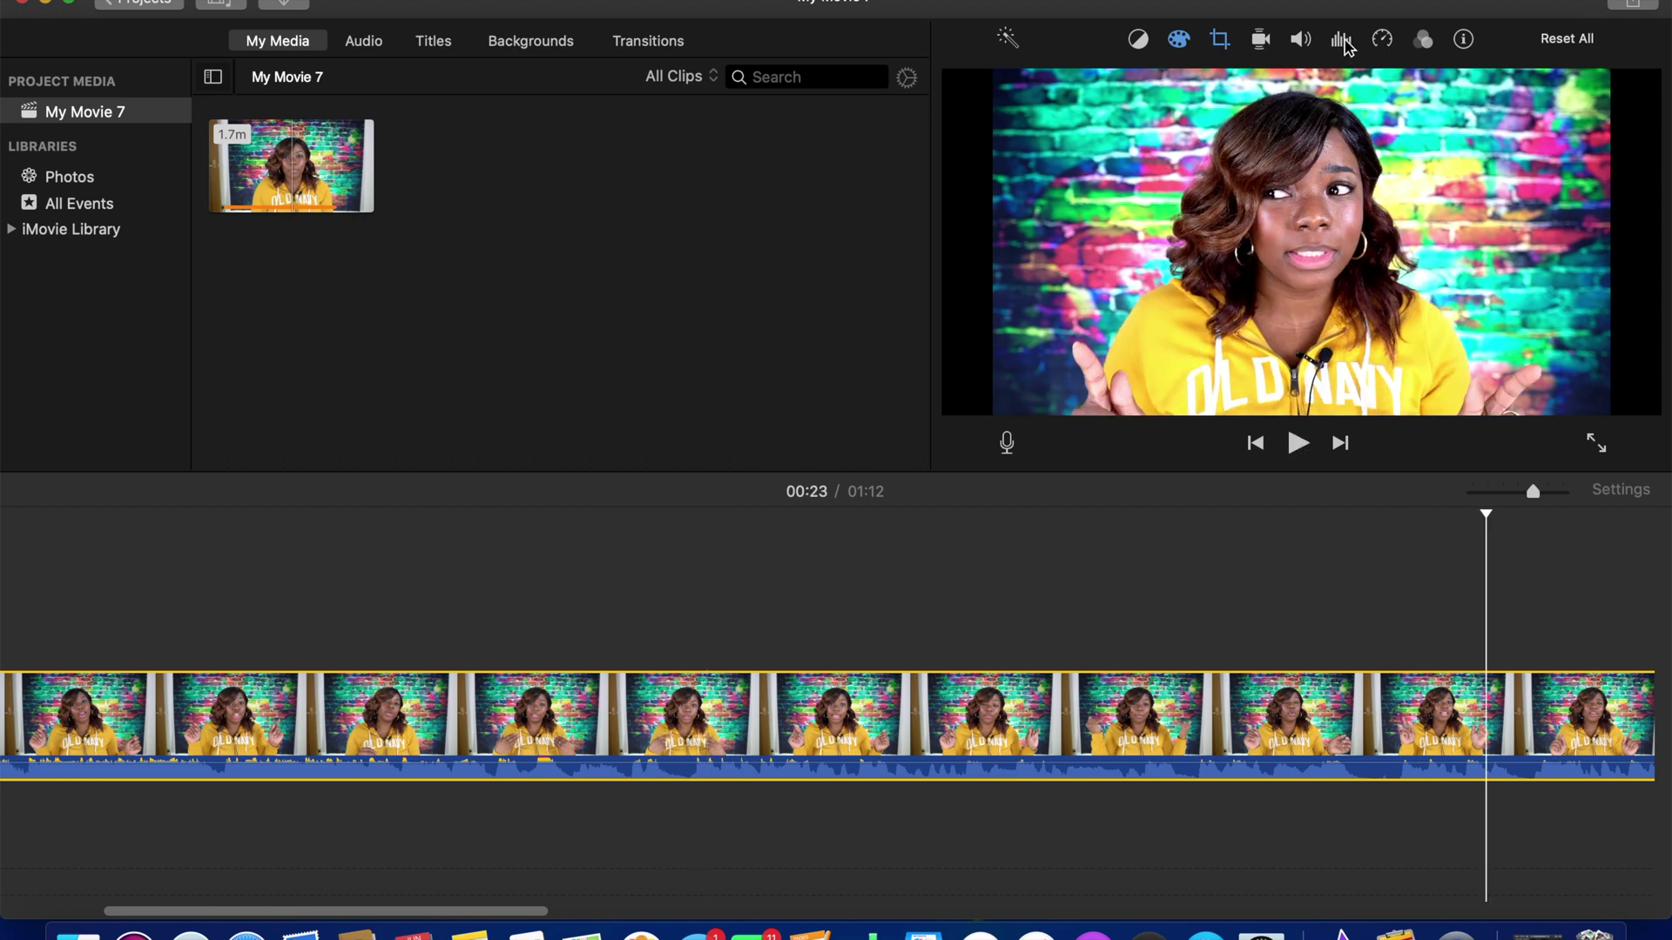
pyautogui.click(1343, 43)
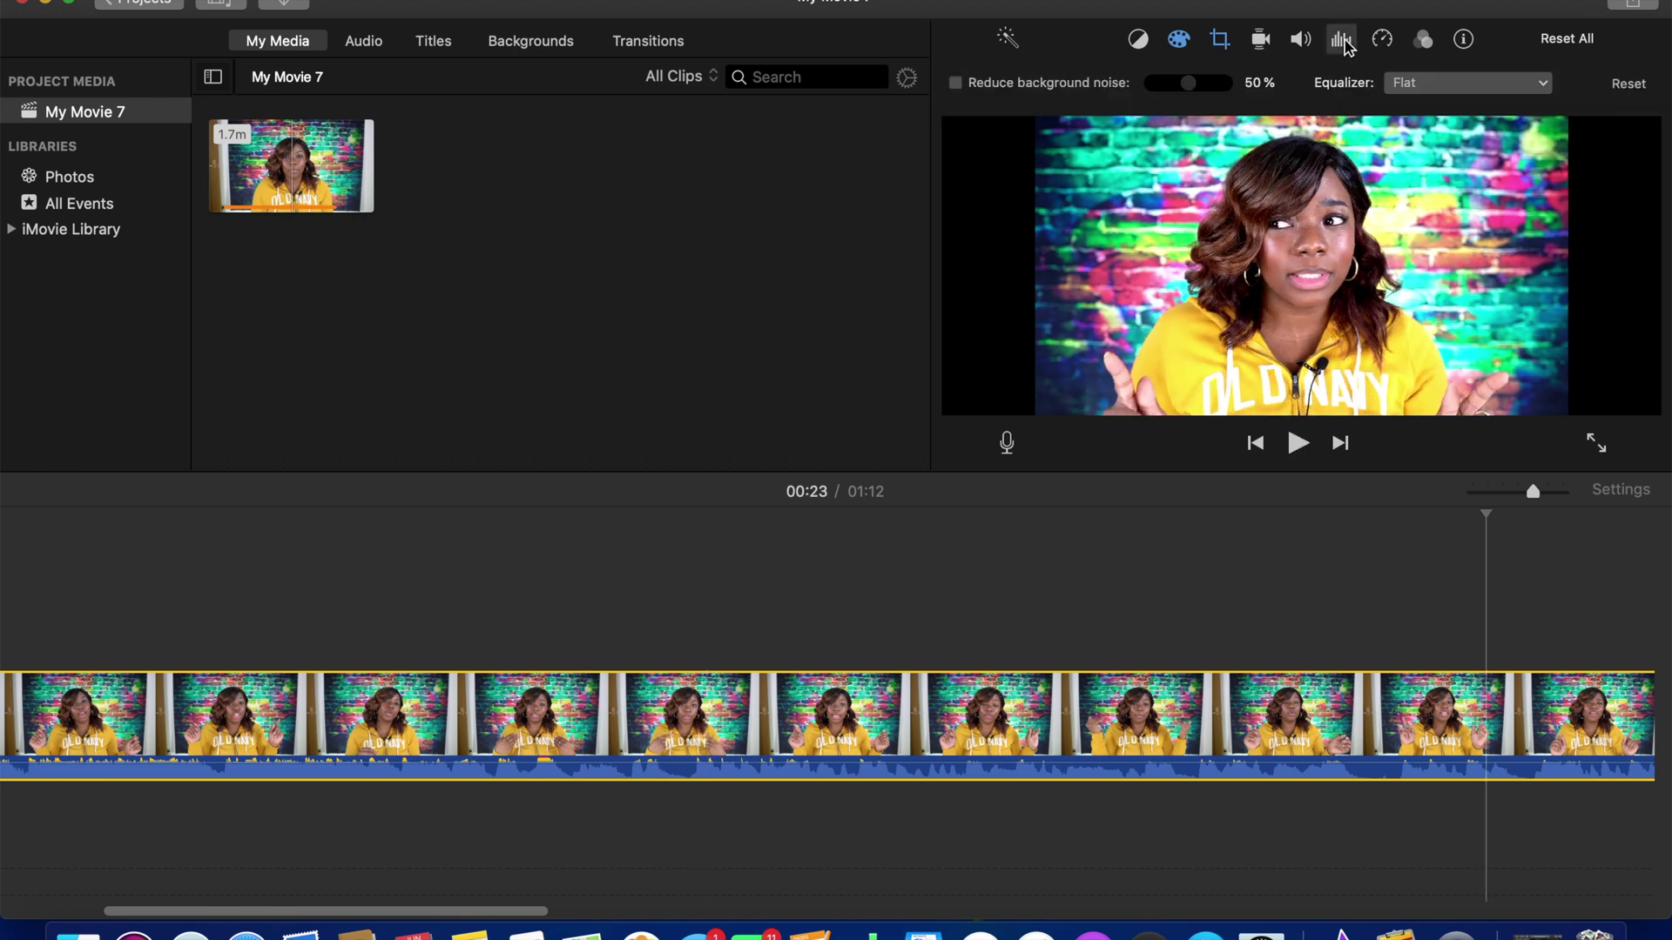
pyautogui.click(956, 84)
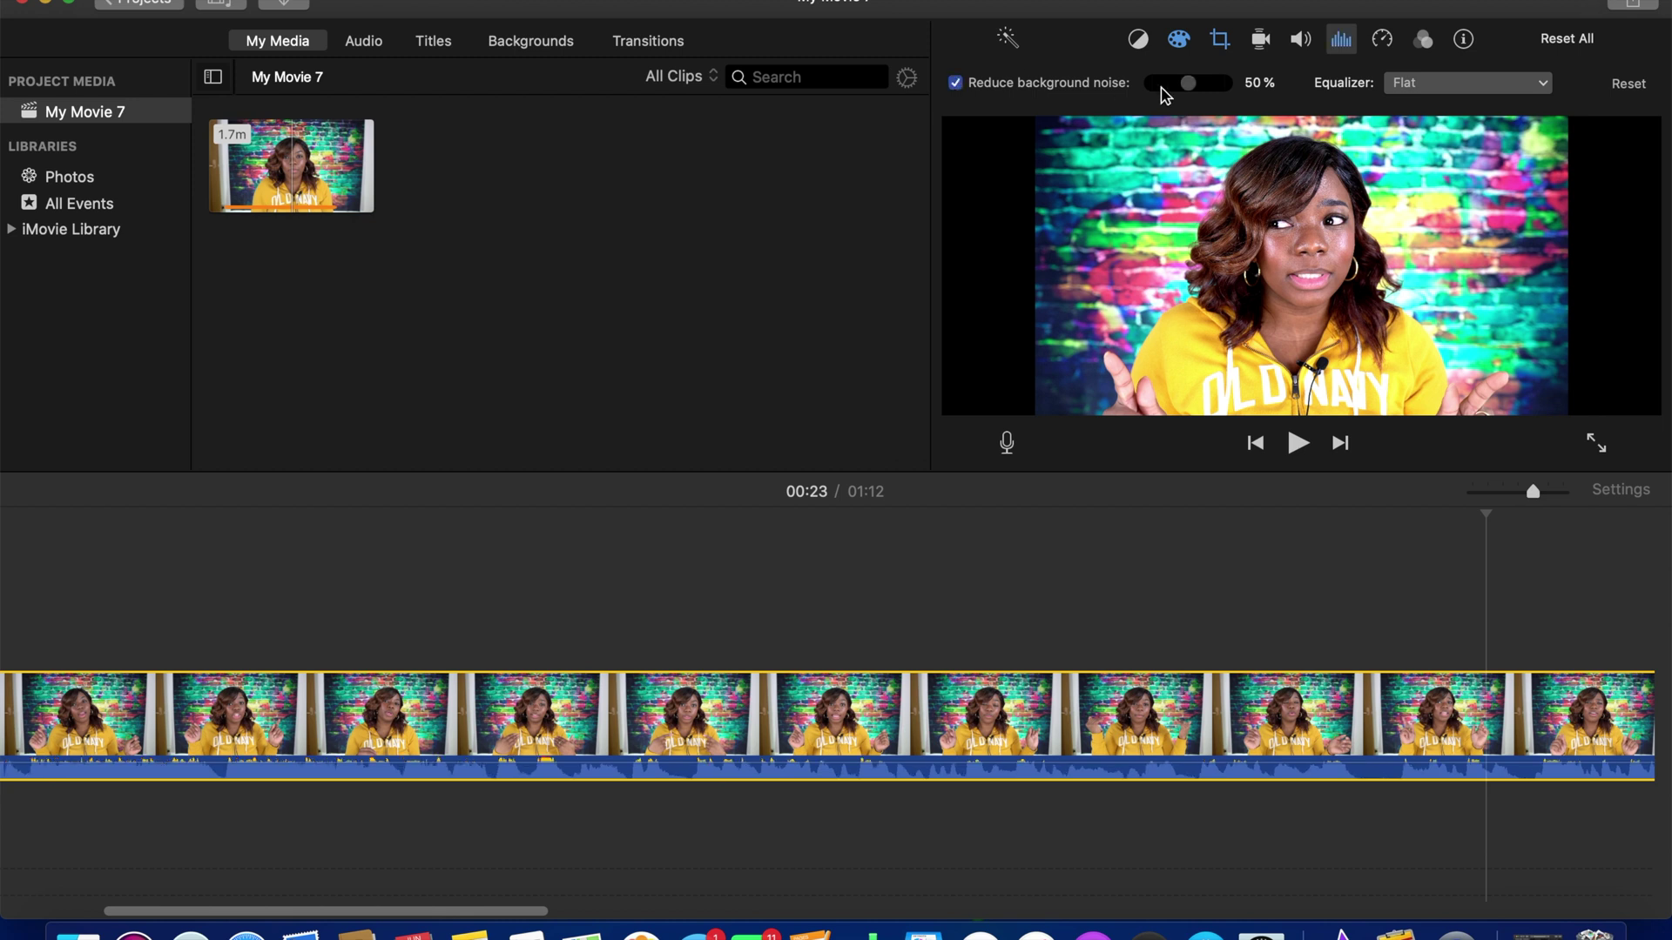
pyautogui.moveTo(1195, 87); pyautogui.dragTo(1223, 85)
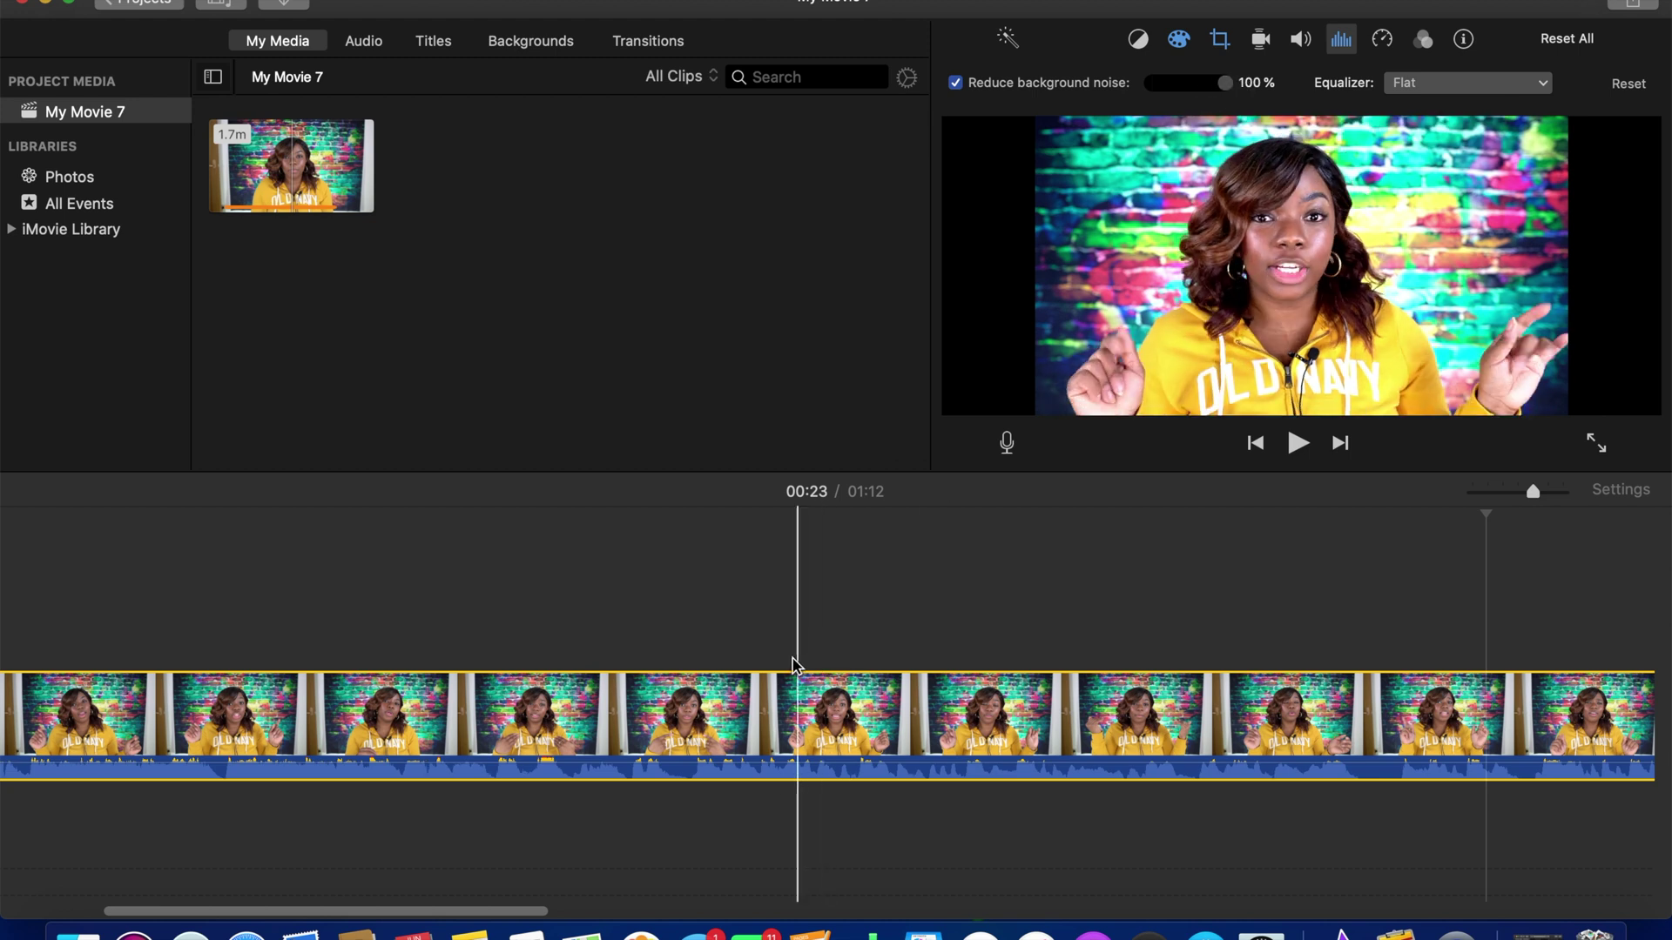
pyautogui.press('space')
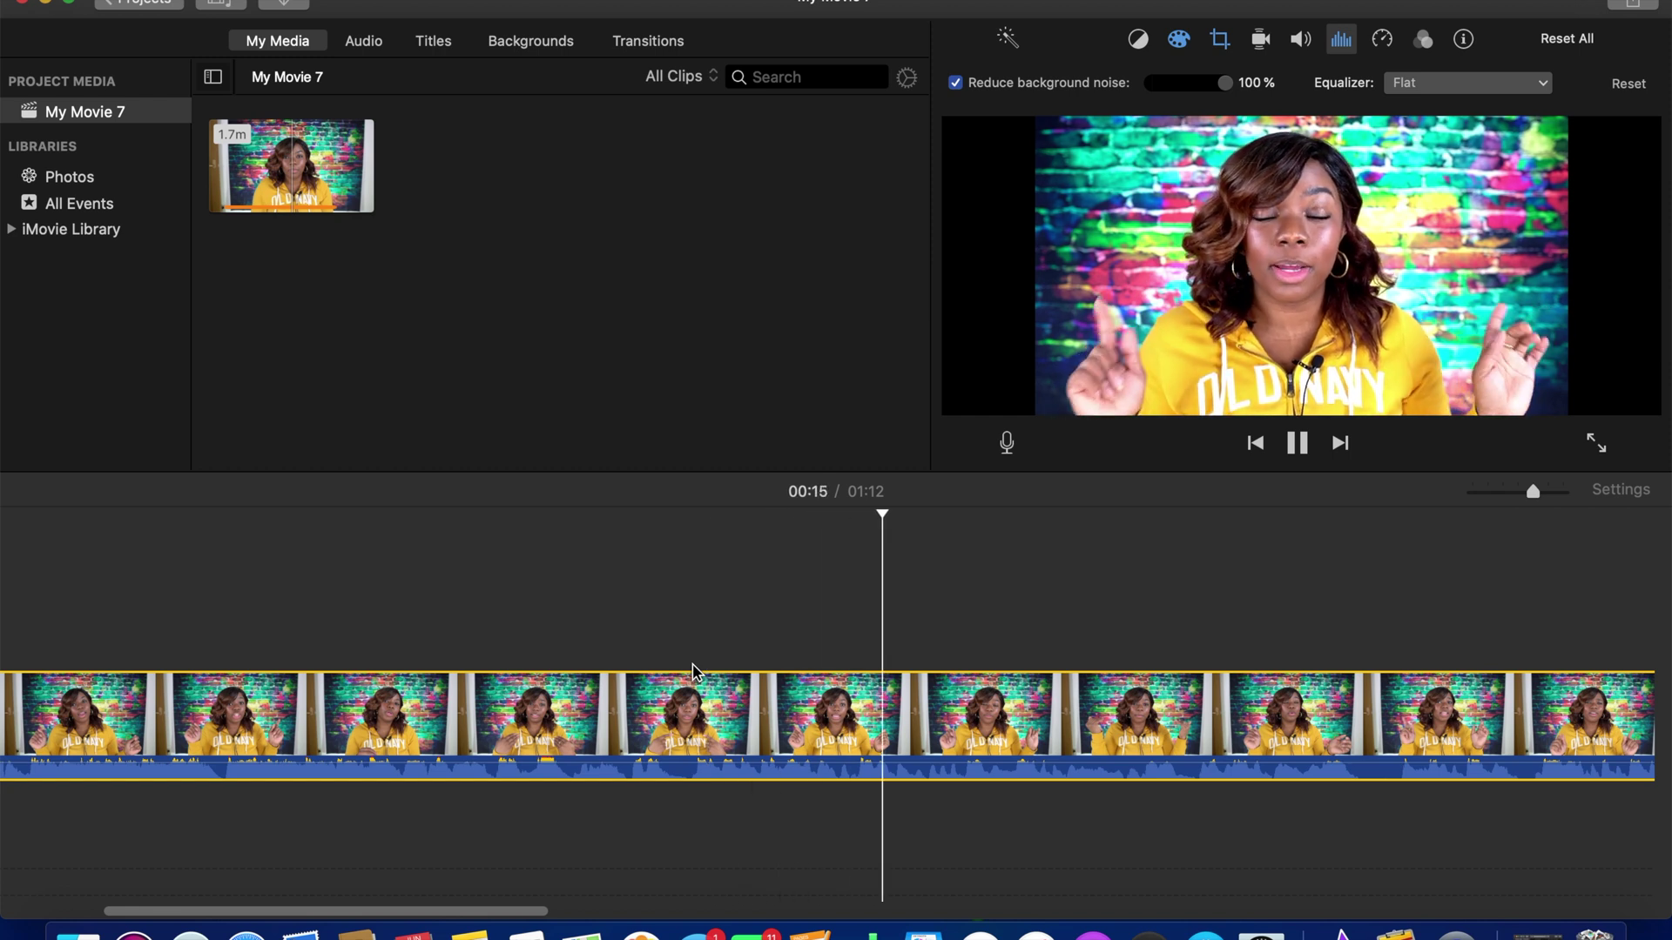
pyautogui.press('space')
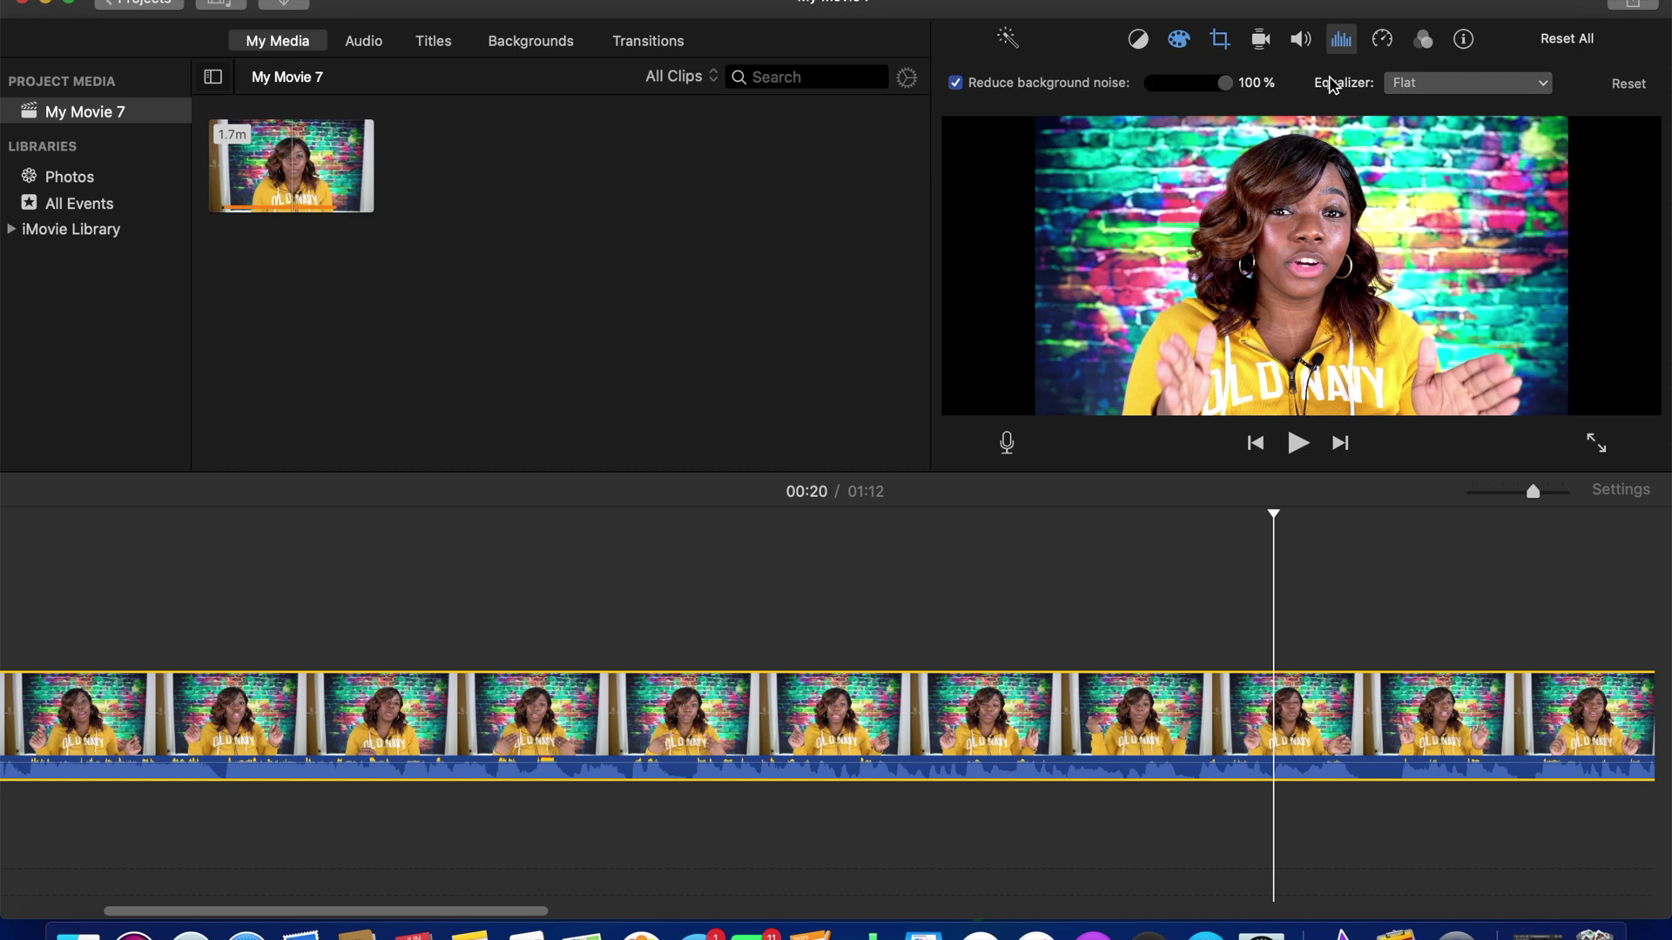
# Set the clip's equalizer to Voice Enhance and lower the clip's volume slightly
pyautogui.click(1405, 84)
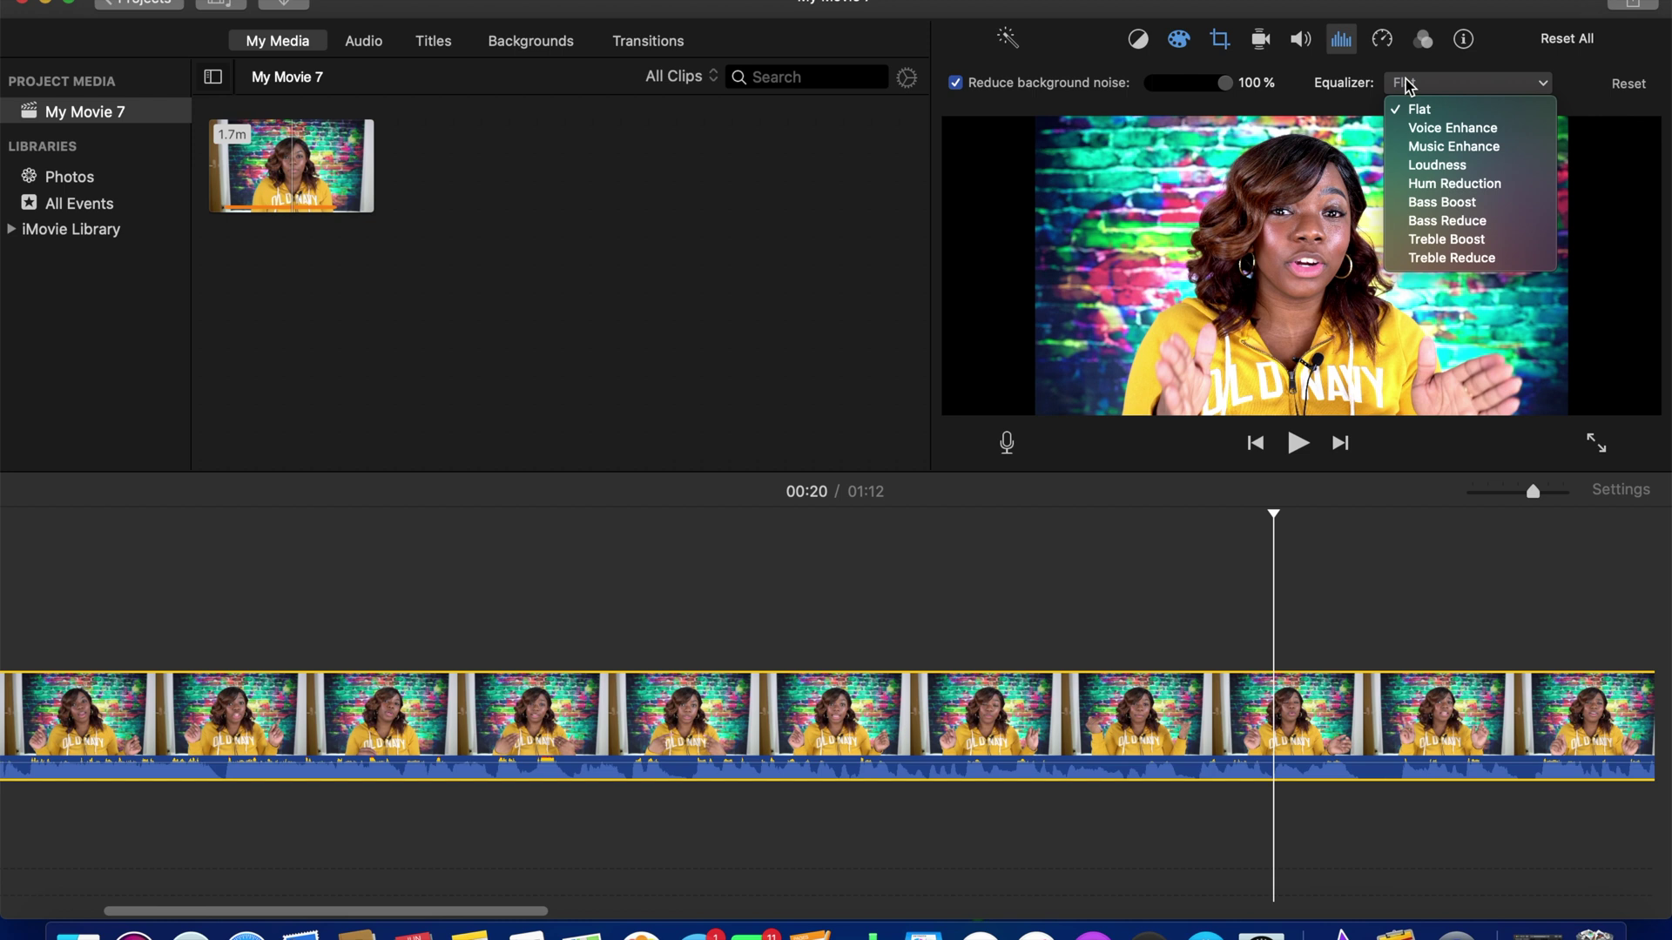
pyautogui.click(1428, 131)
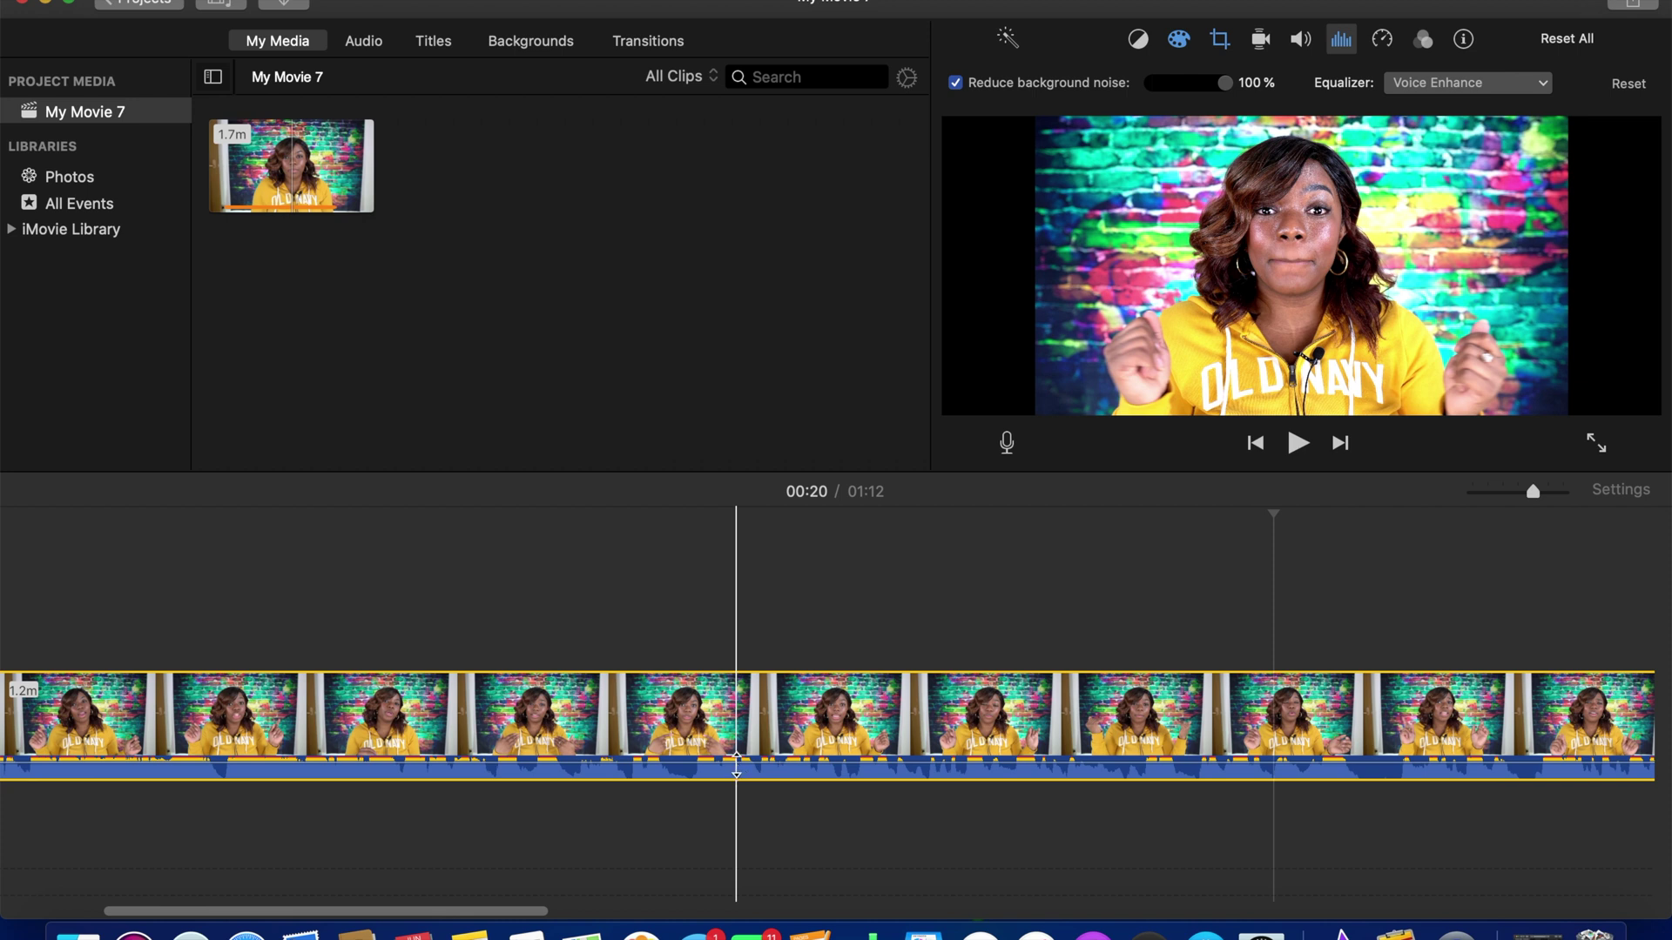
pyautogui.moveTo(736, 764); pyautogui.dragTo(742, 765)
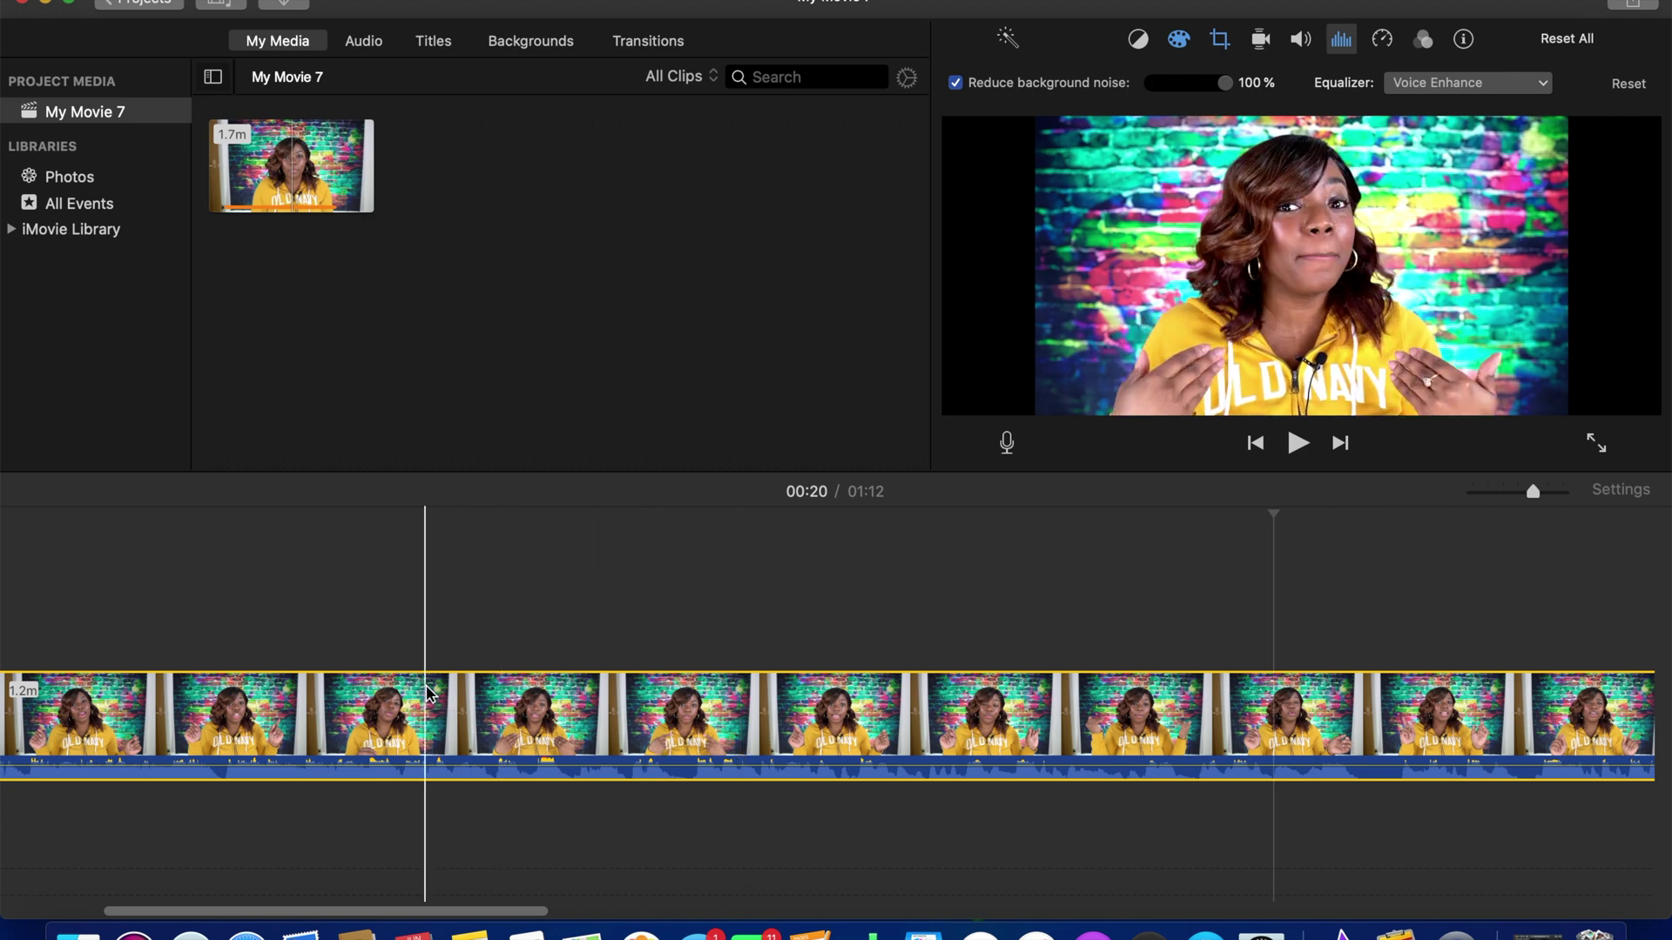
pyautogui.press('space')
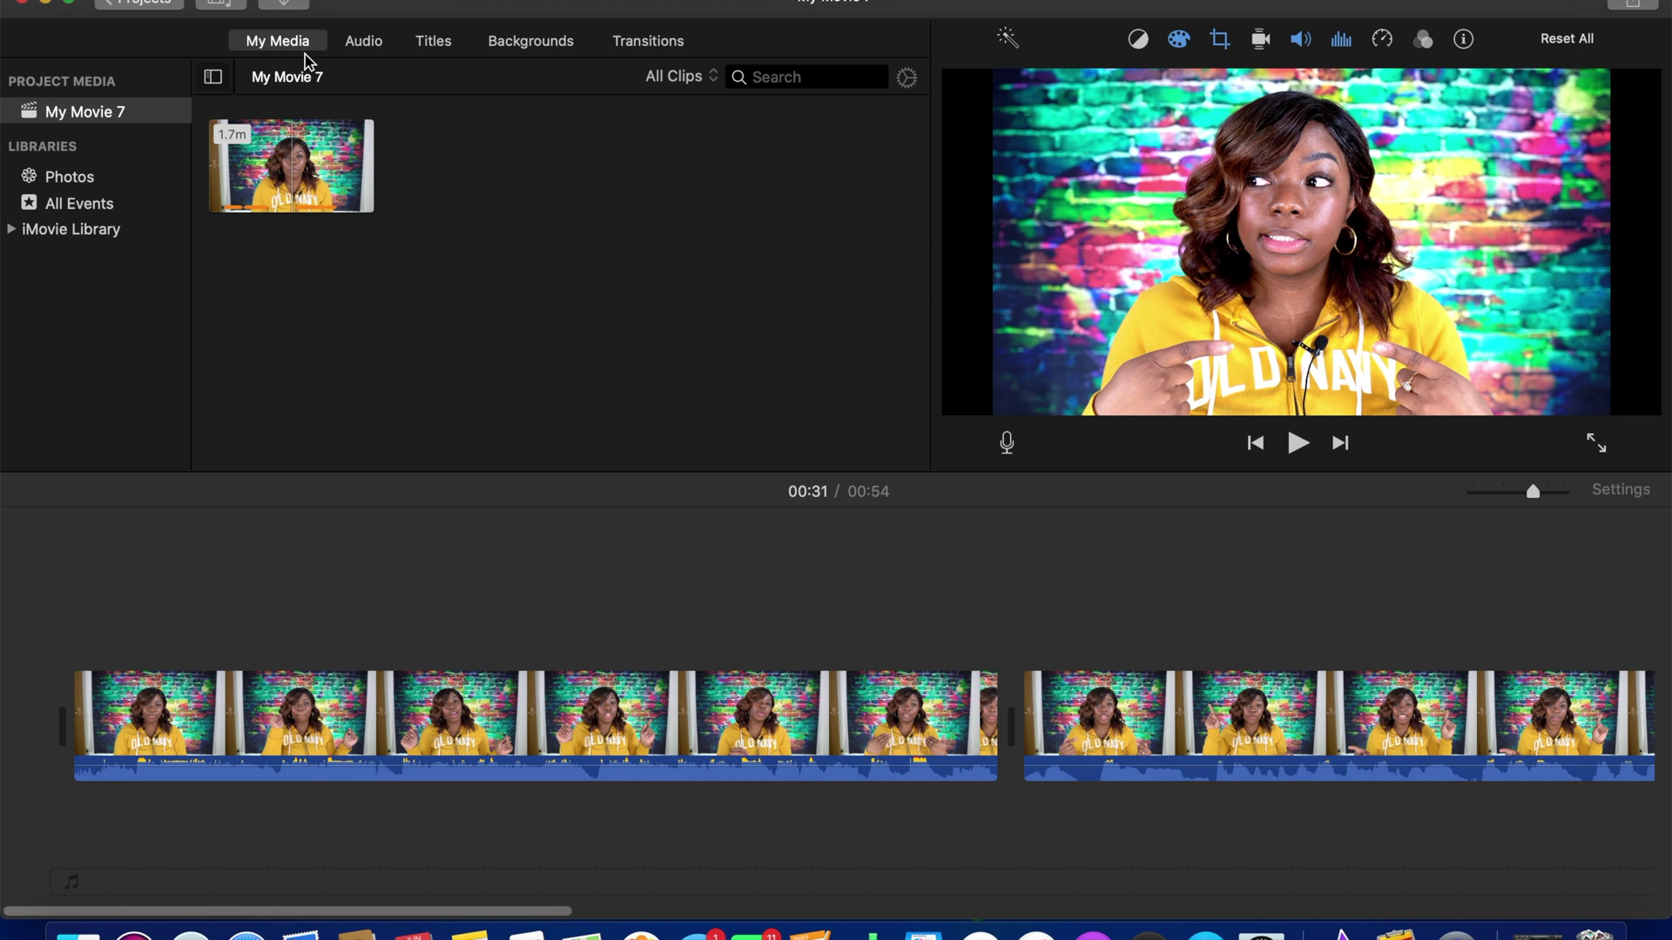
# Add the Sony camera PNG image from the Seagate Expansion Drive to the project media of My Movie 7
pyautogui.click(285, 5)
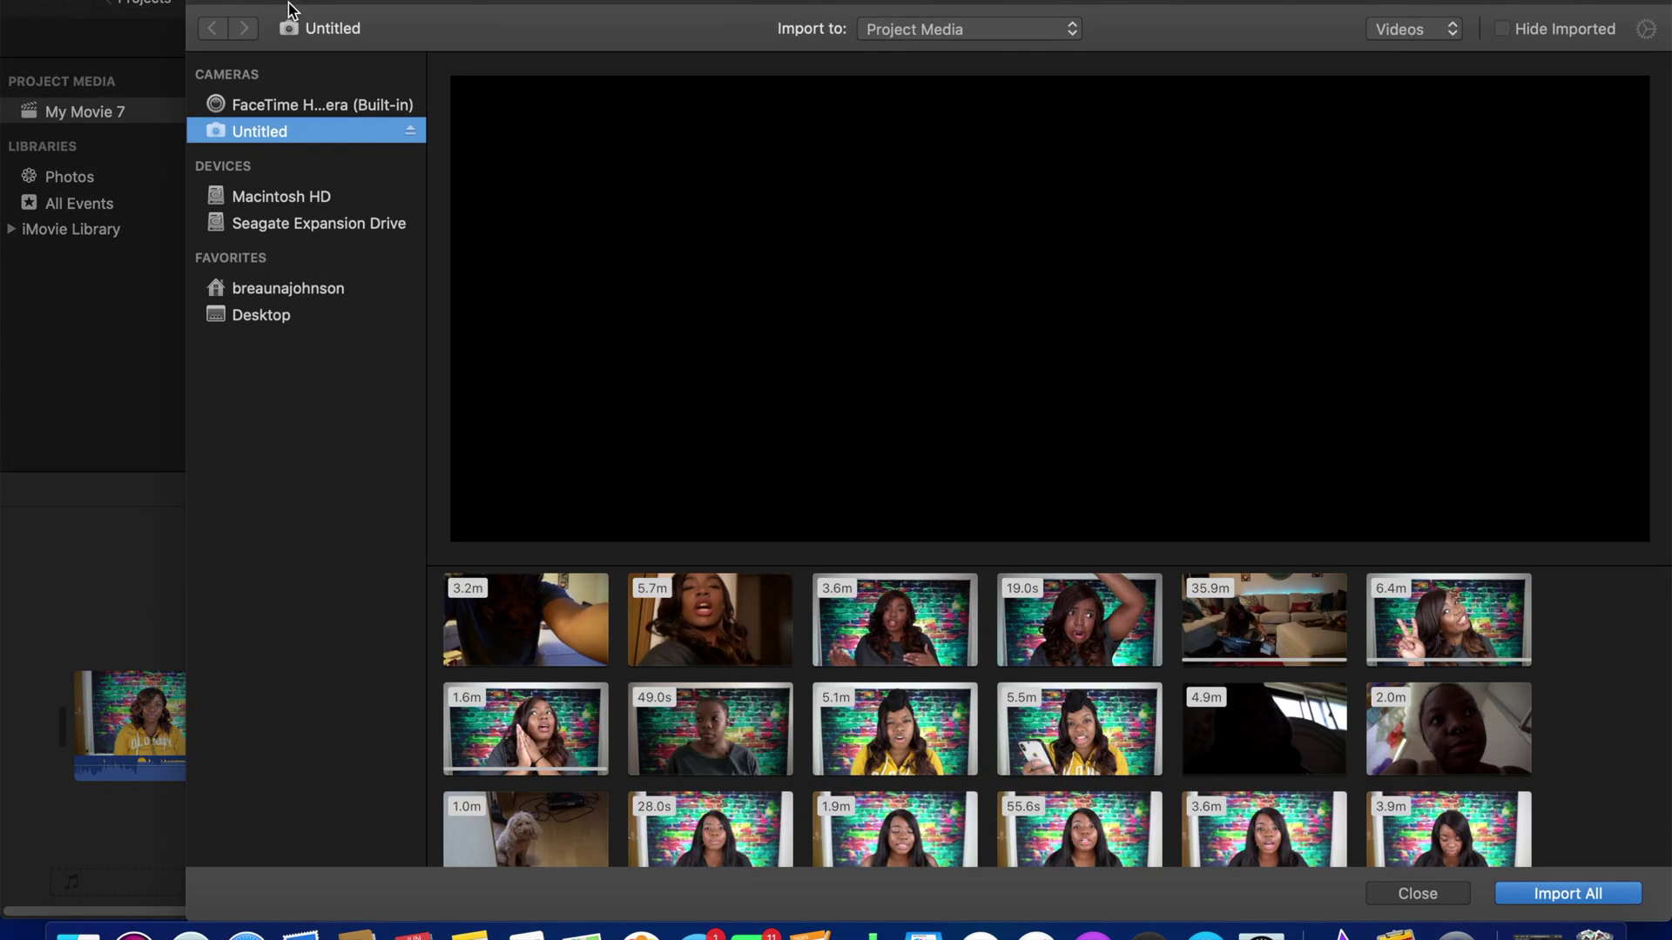
pyautogui.click(285, 222)
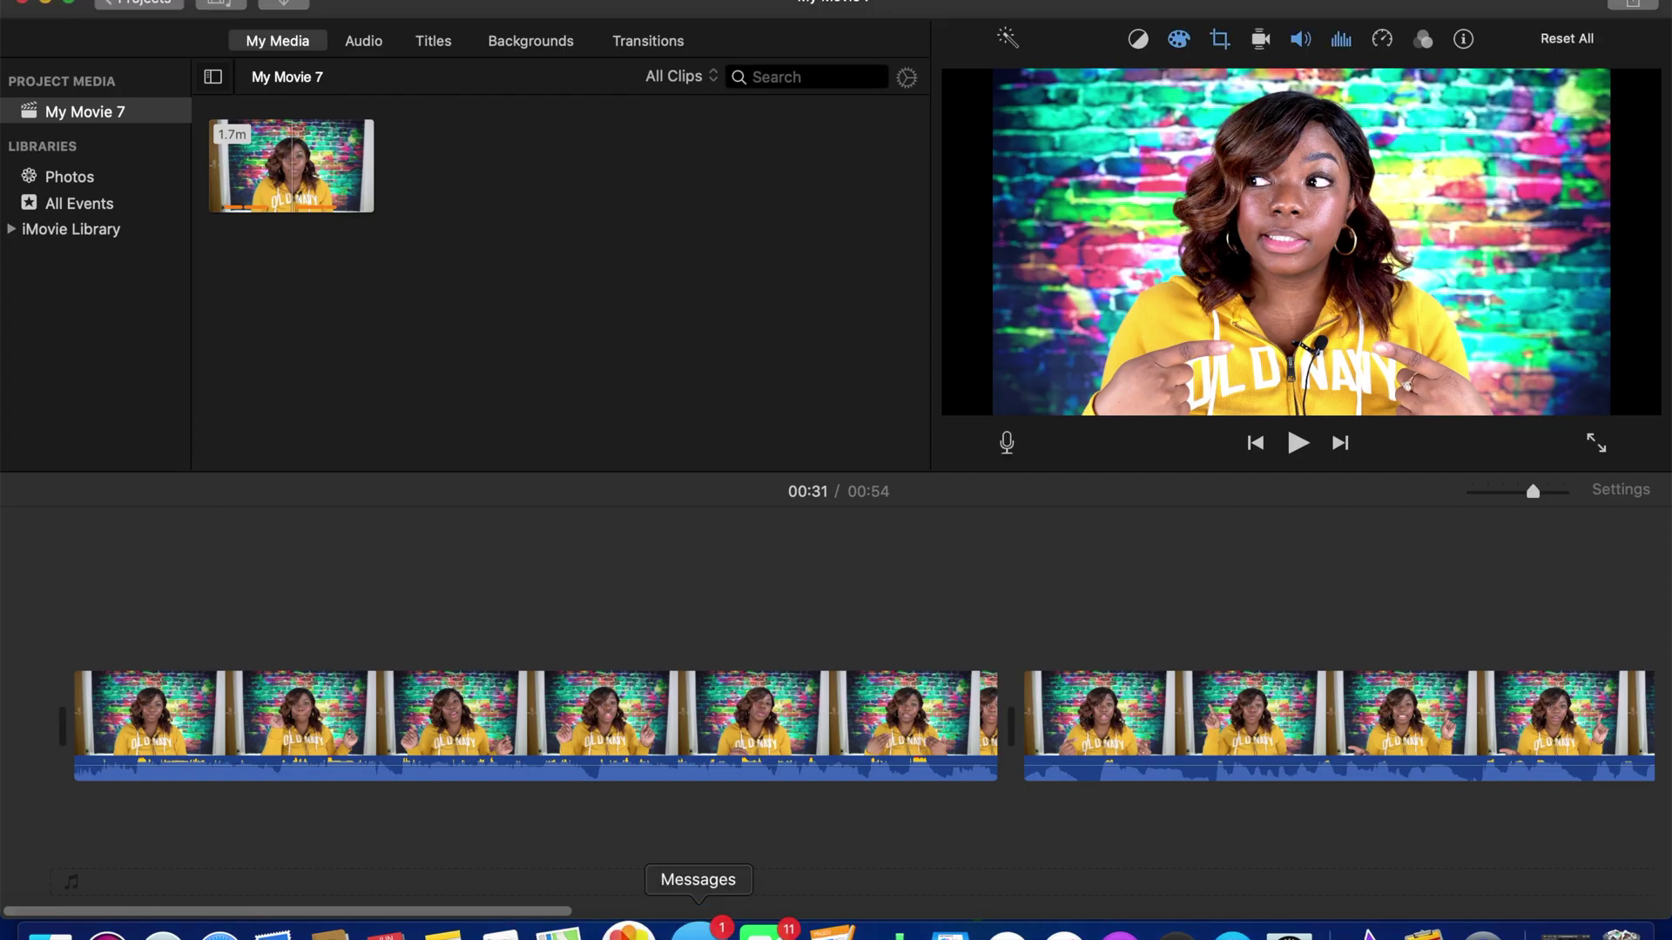
pyautogui.click(78, 934)
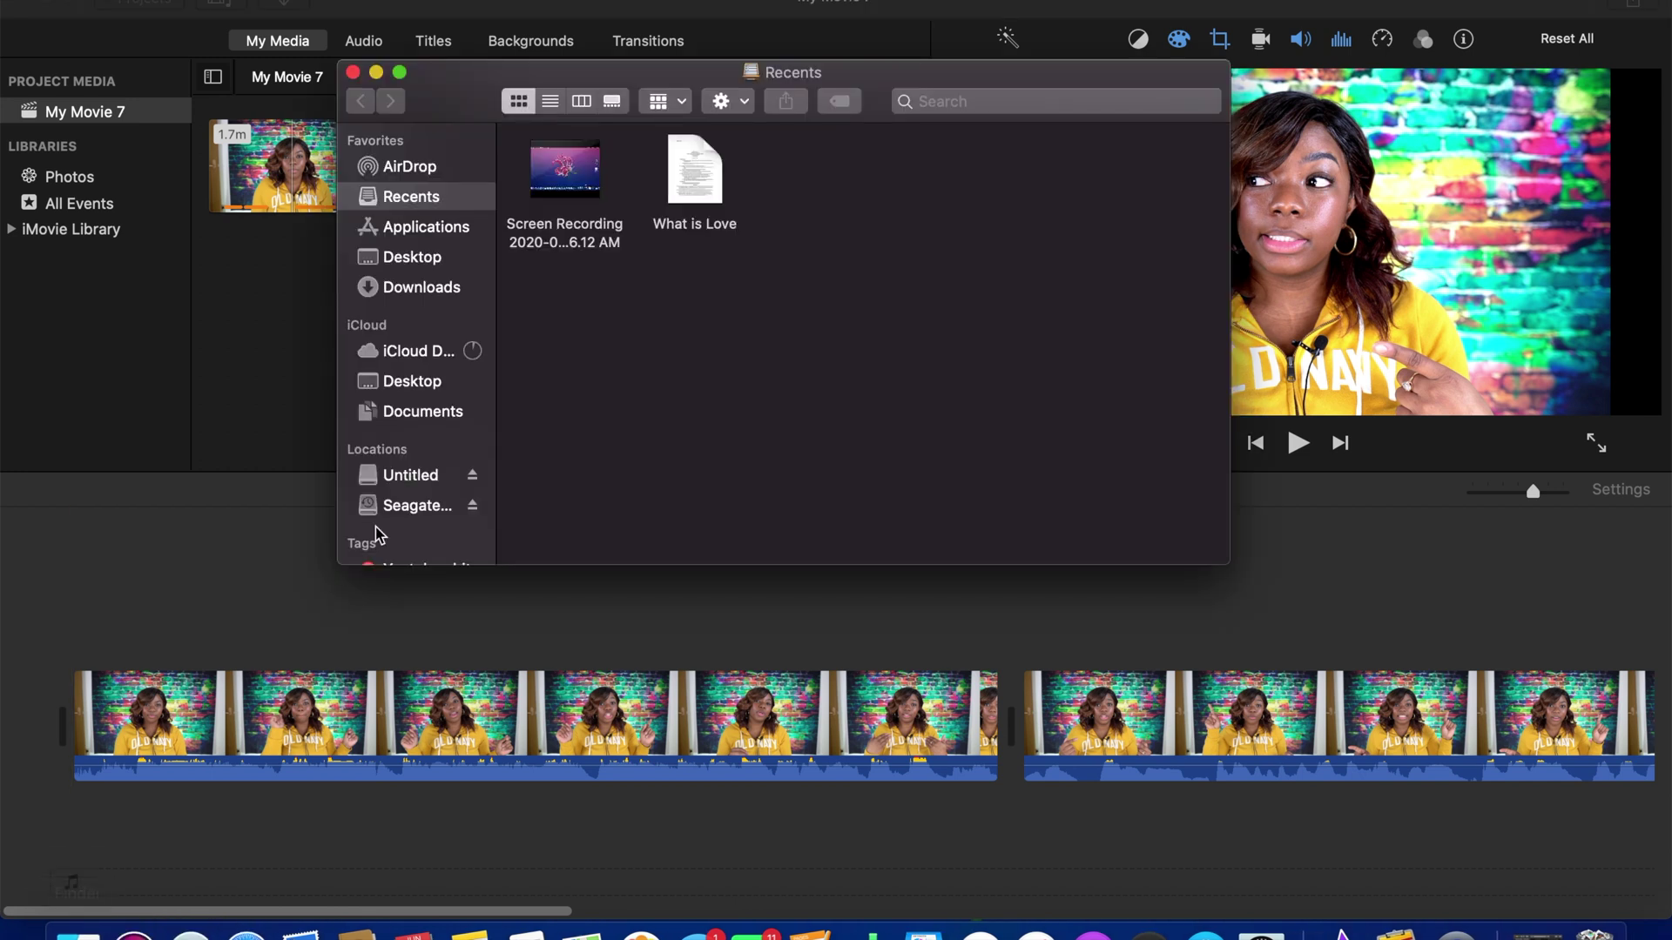
pyautogui.click(421, 513)
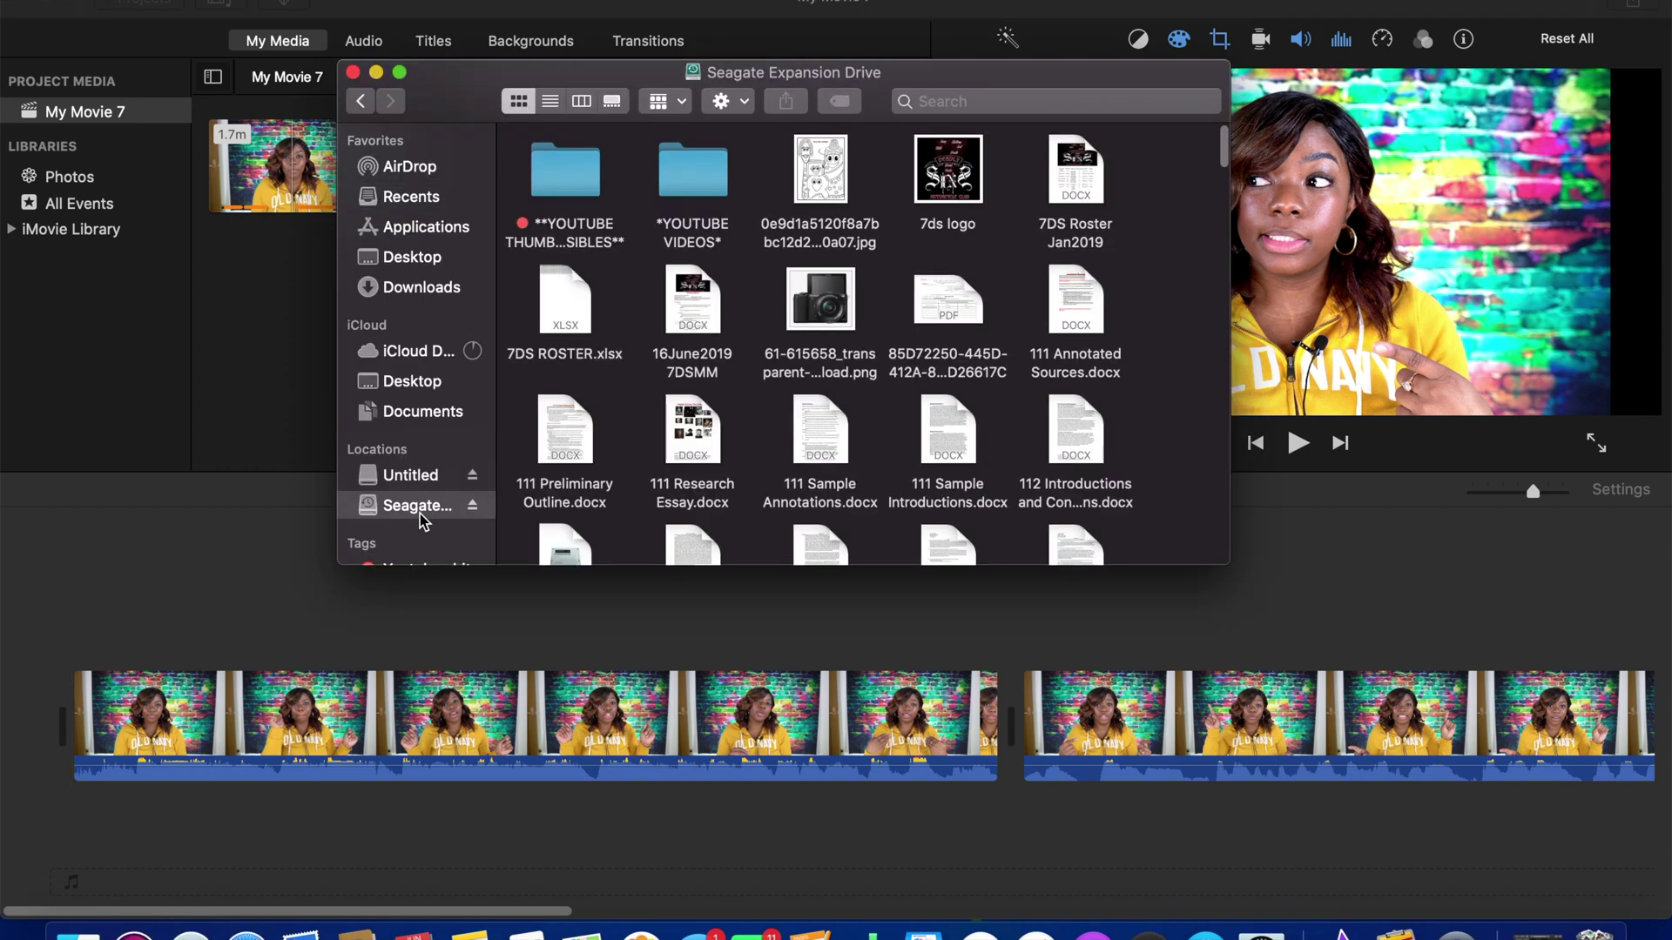
pyautogui.click(813, 310)
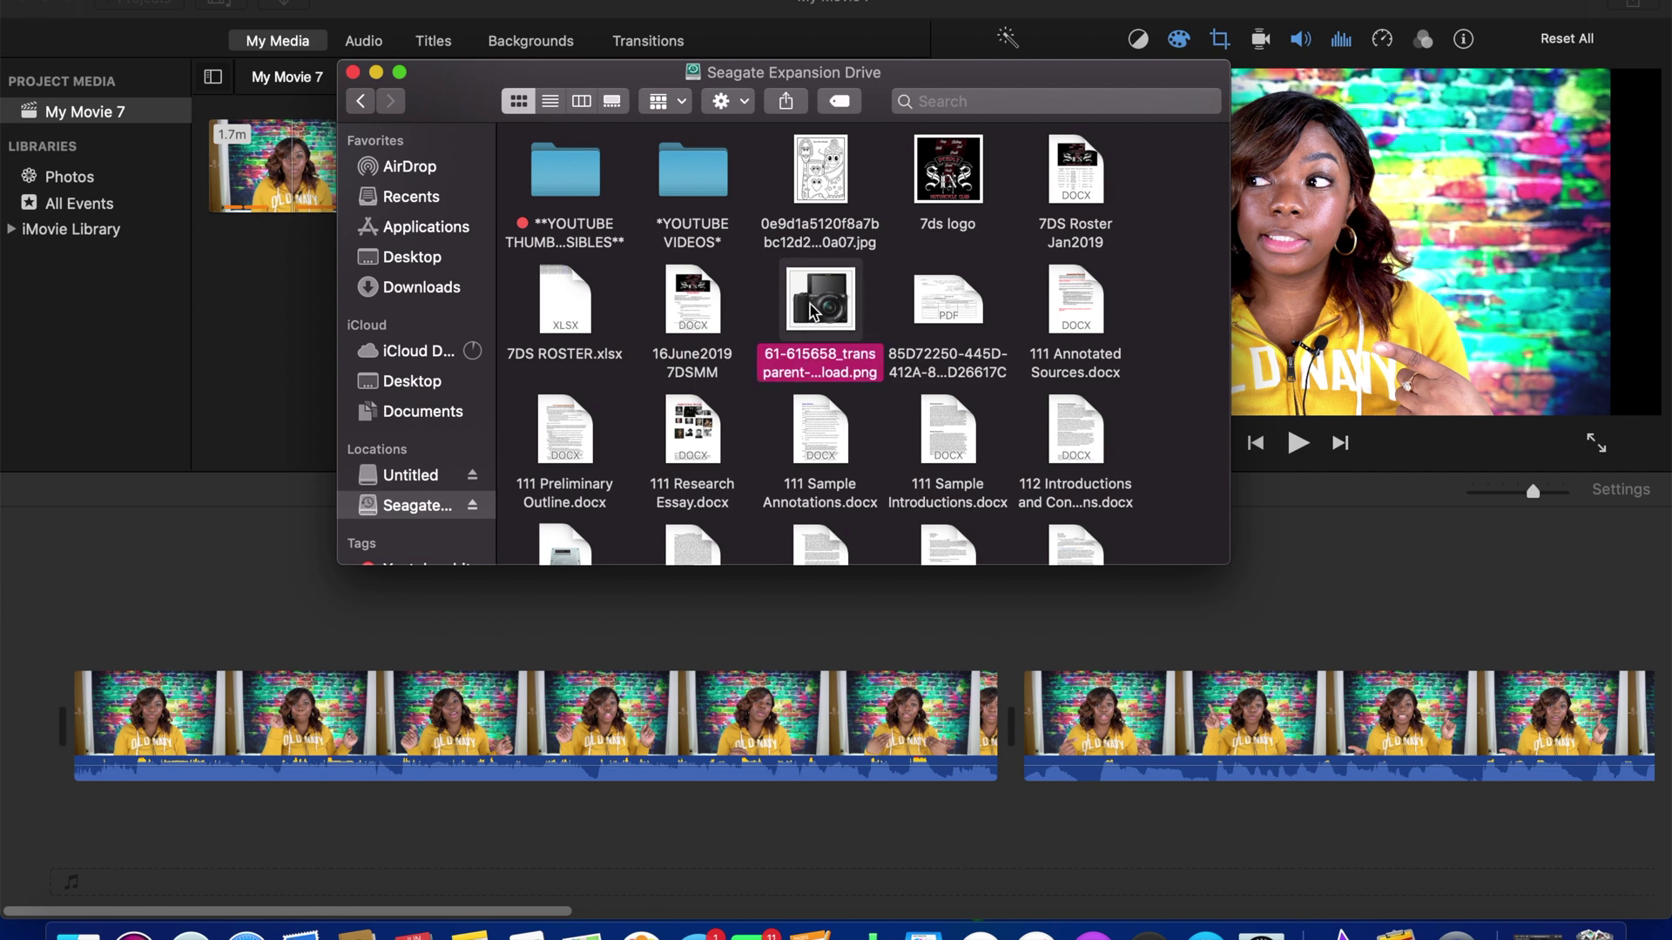
pyautogui.moveTo(813, 311); pyautogui.dragTo(225, 296)
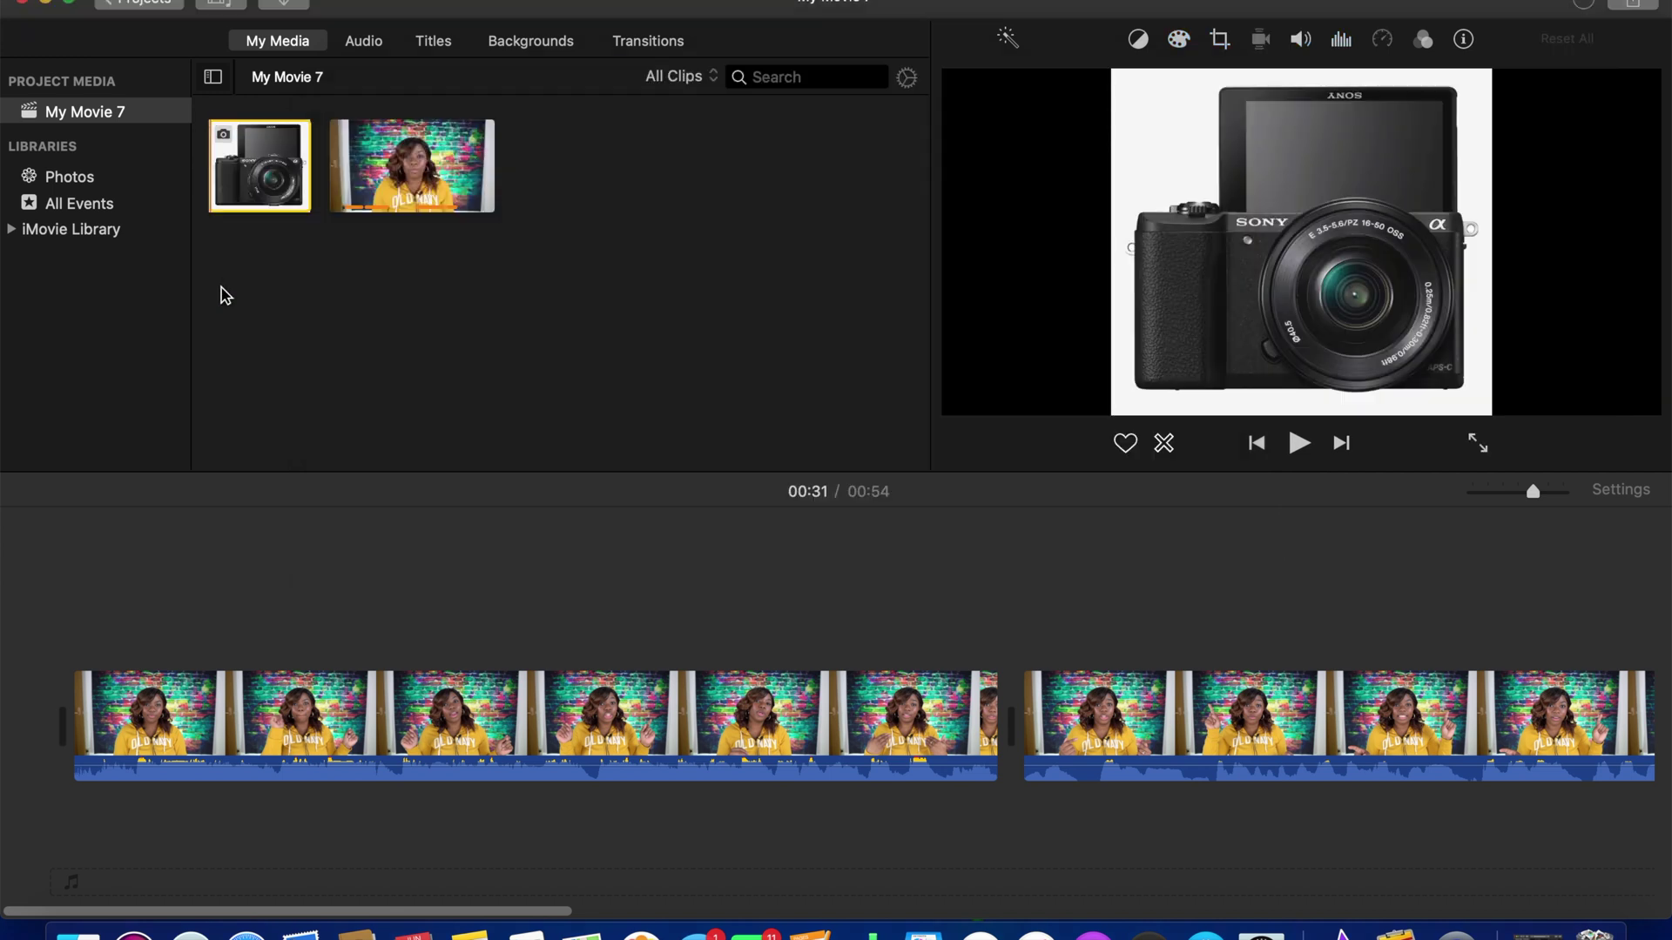
# Play the start of the second clip, stop at 00:14 and place the camera image above the clip at that point
pyautogui.click(377, 545)
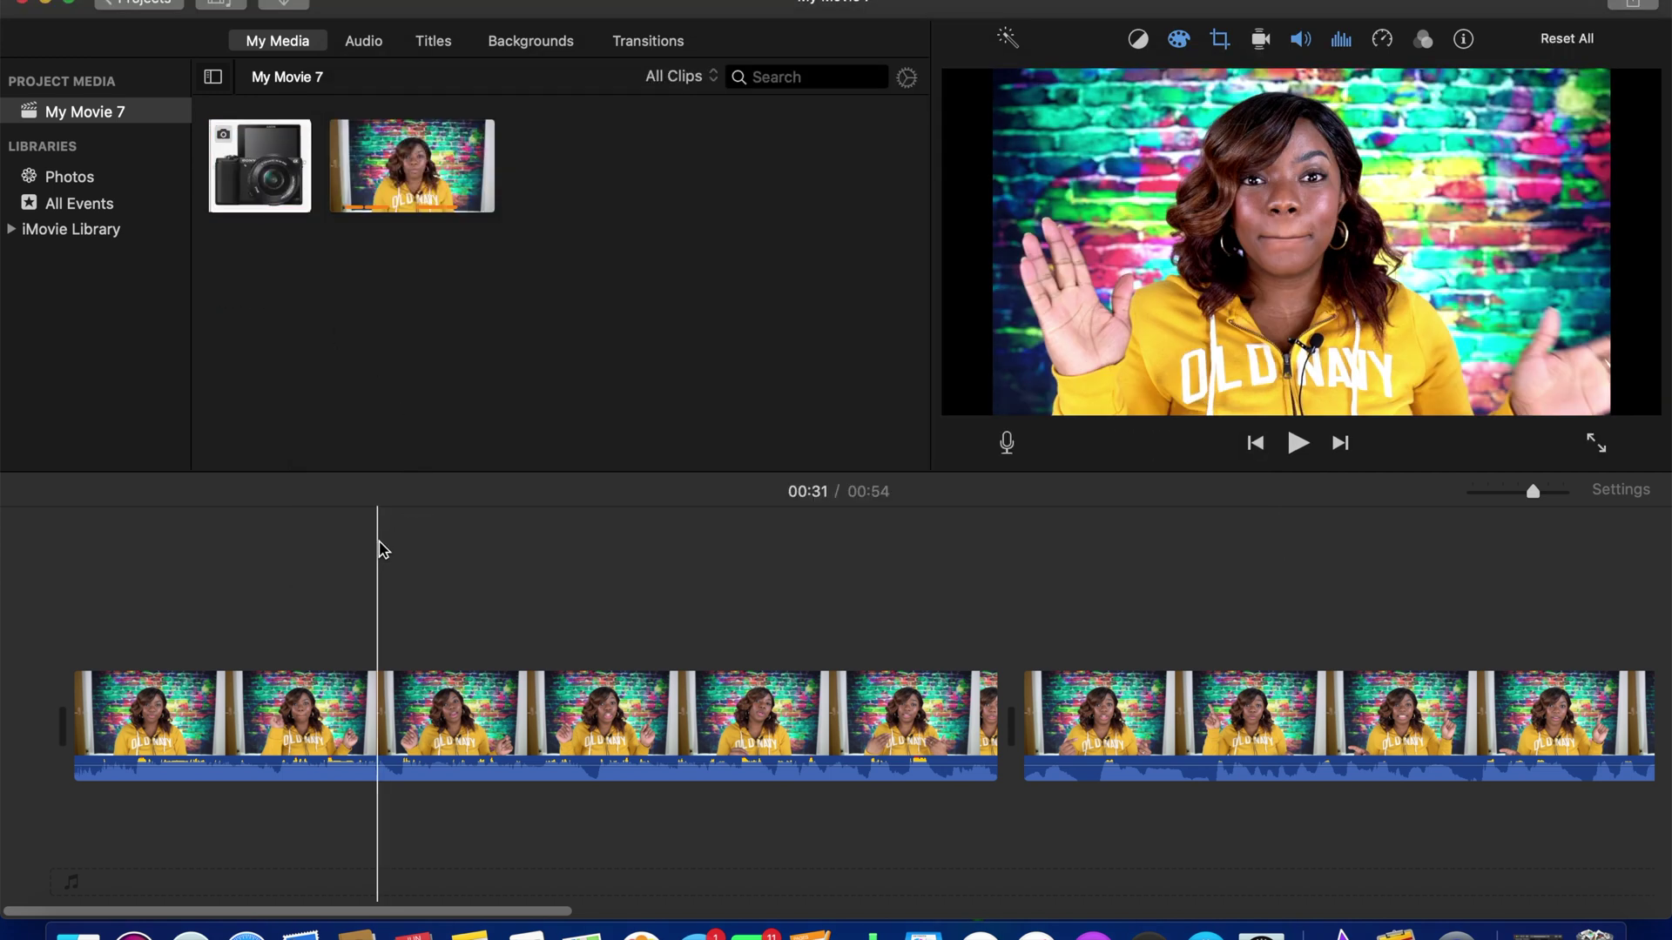
pyautogui.hscroll(5, 527, 610)
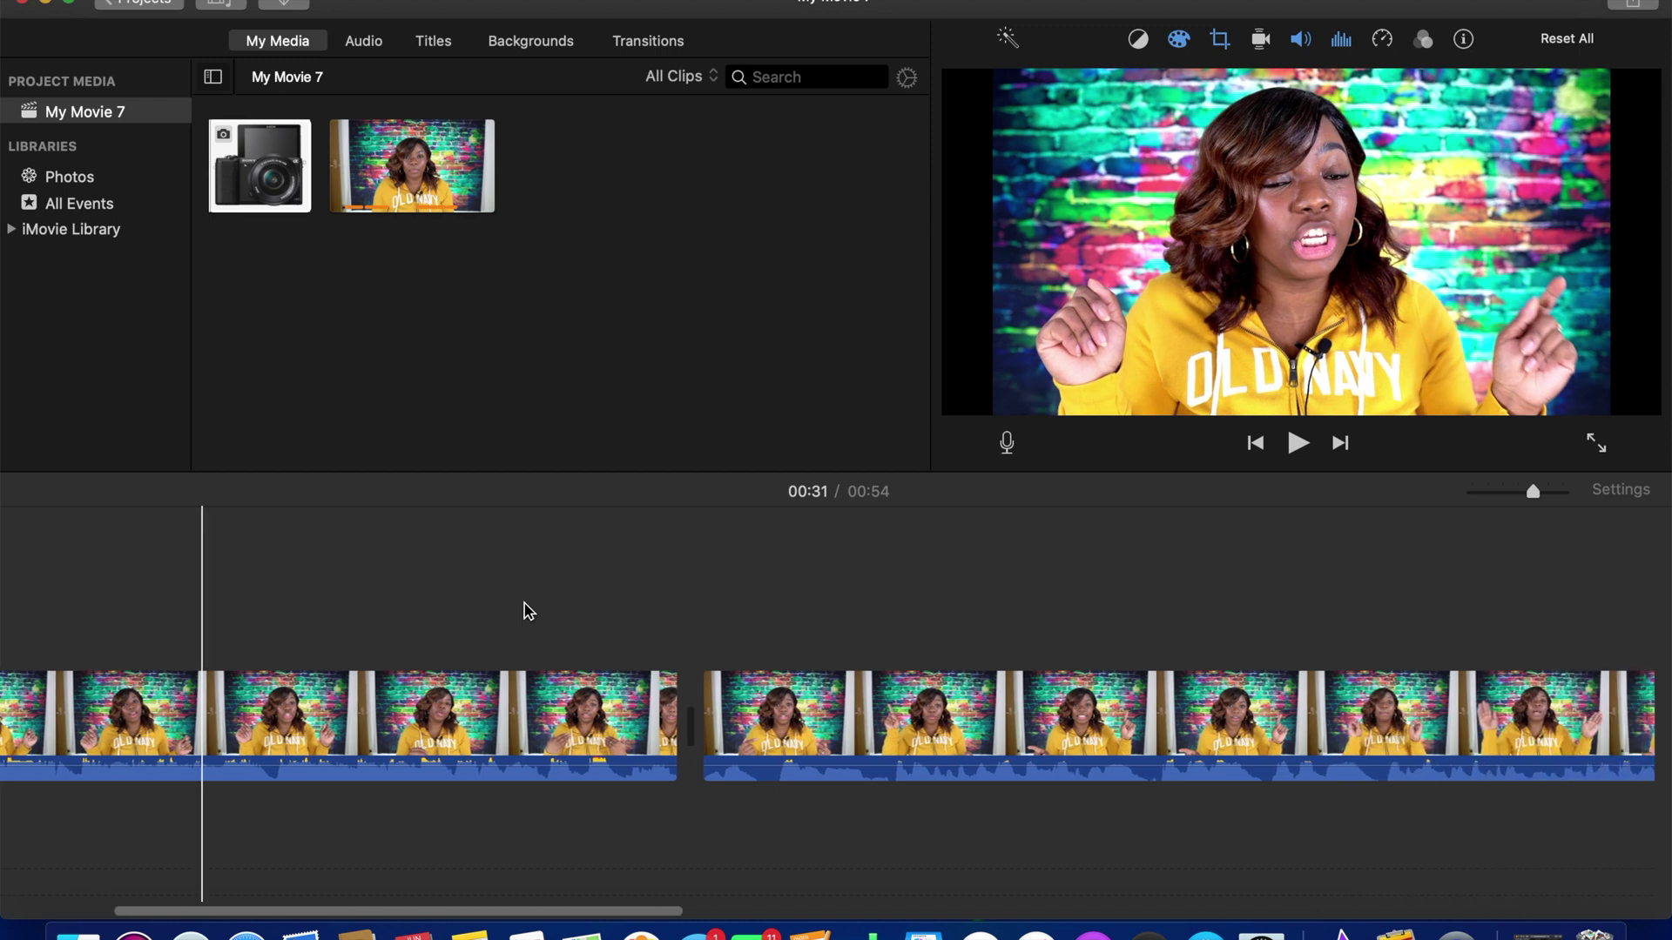
pyautogui.hscroll(5, 526, 610)
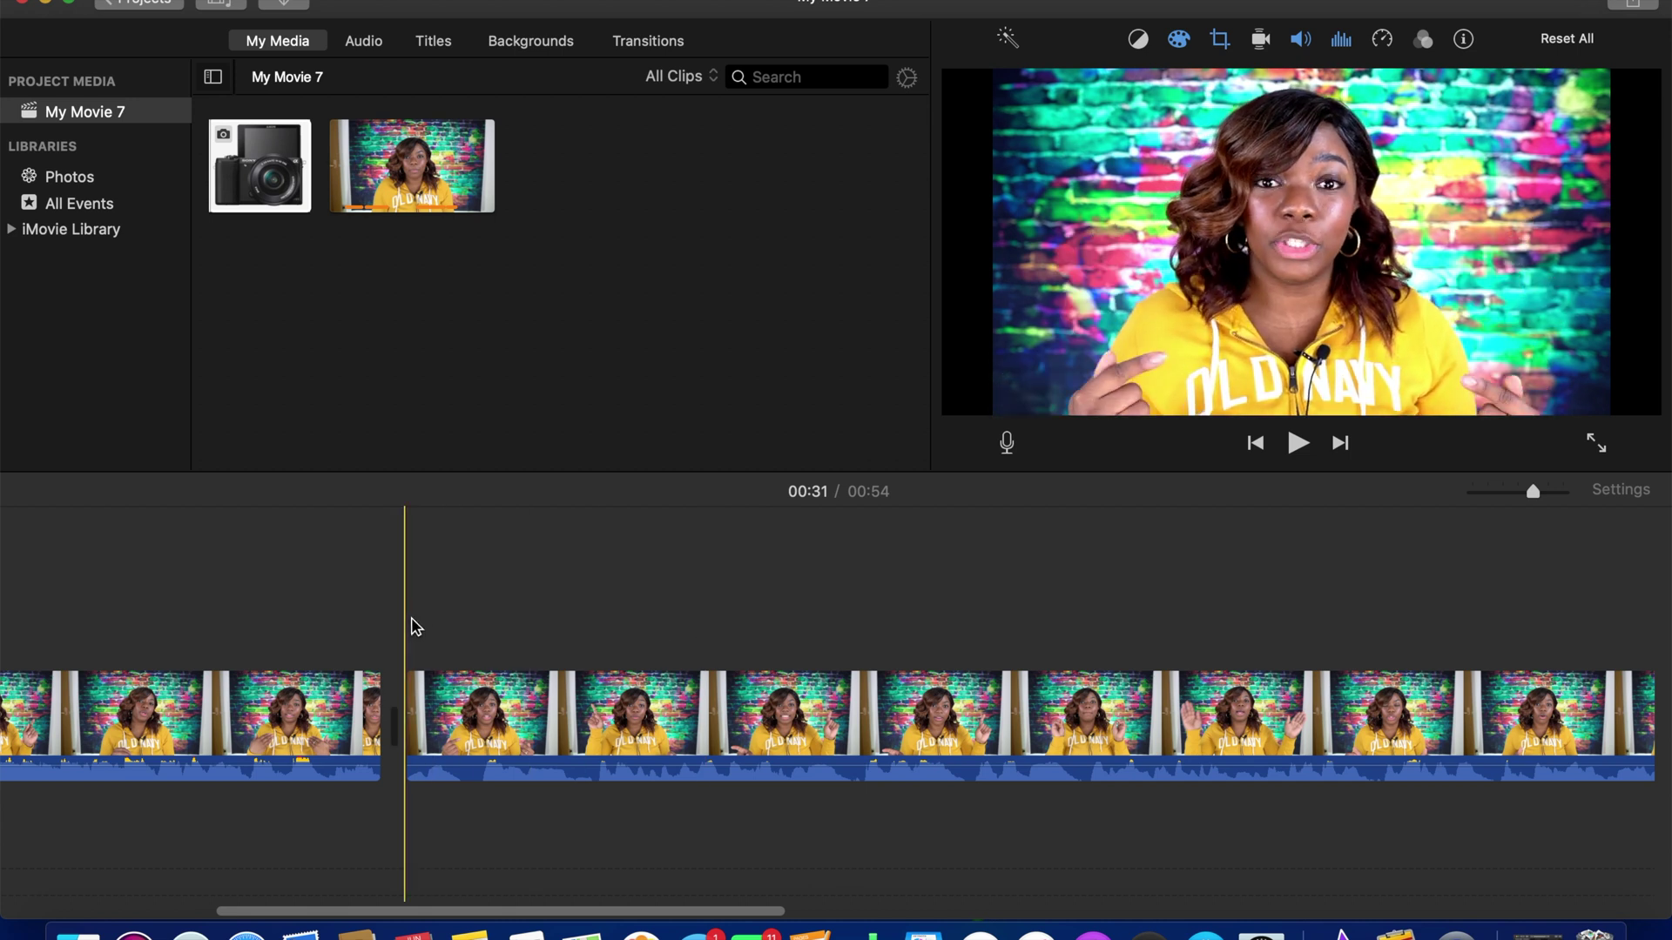
pyautogui.press('space')
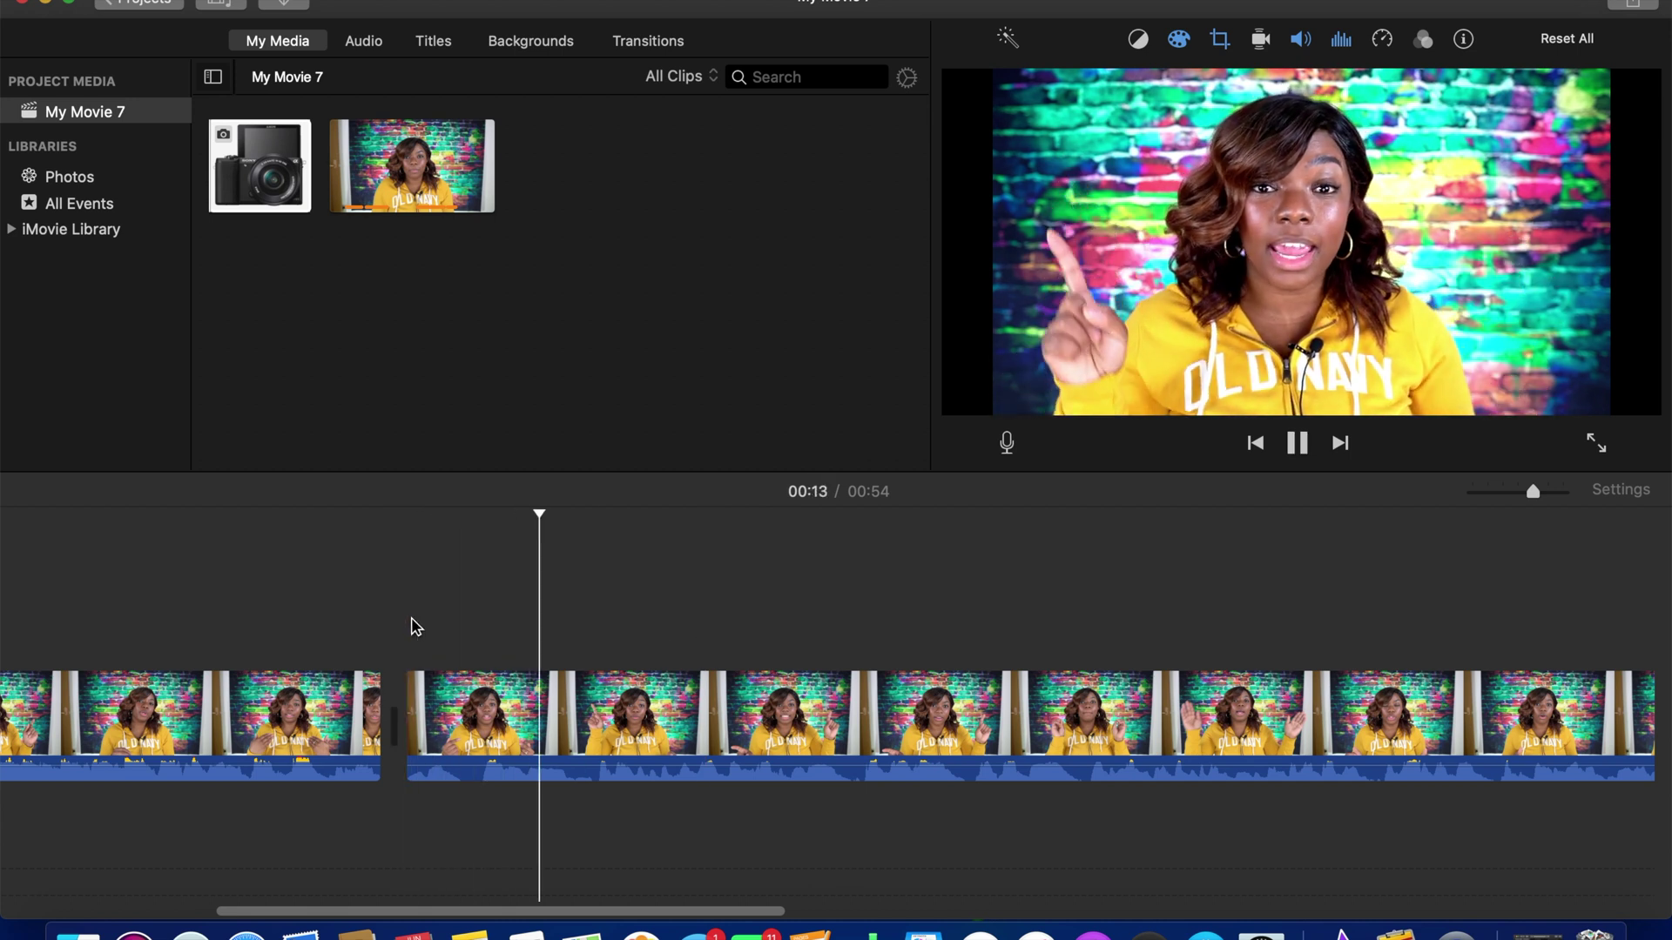
pyautogui.click(599, 714)
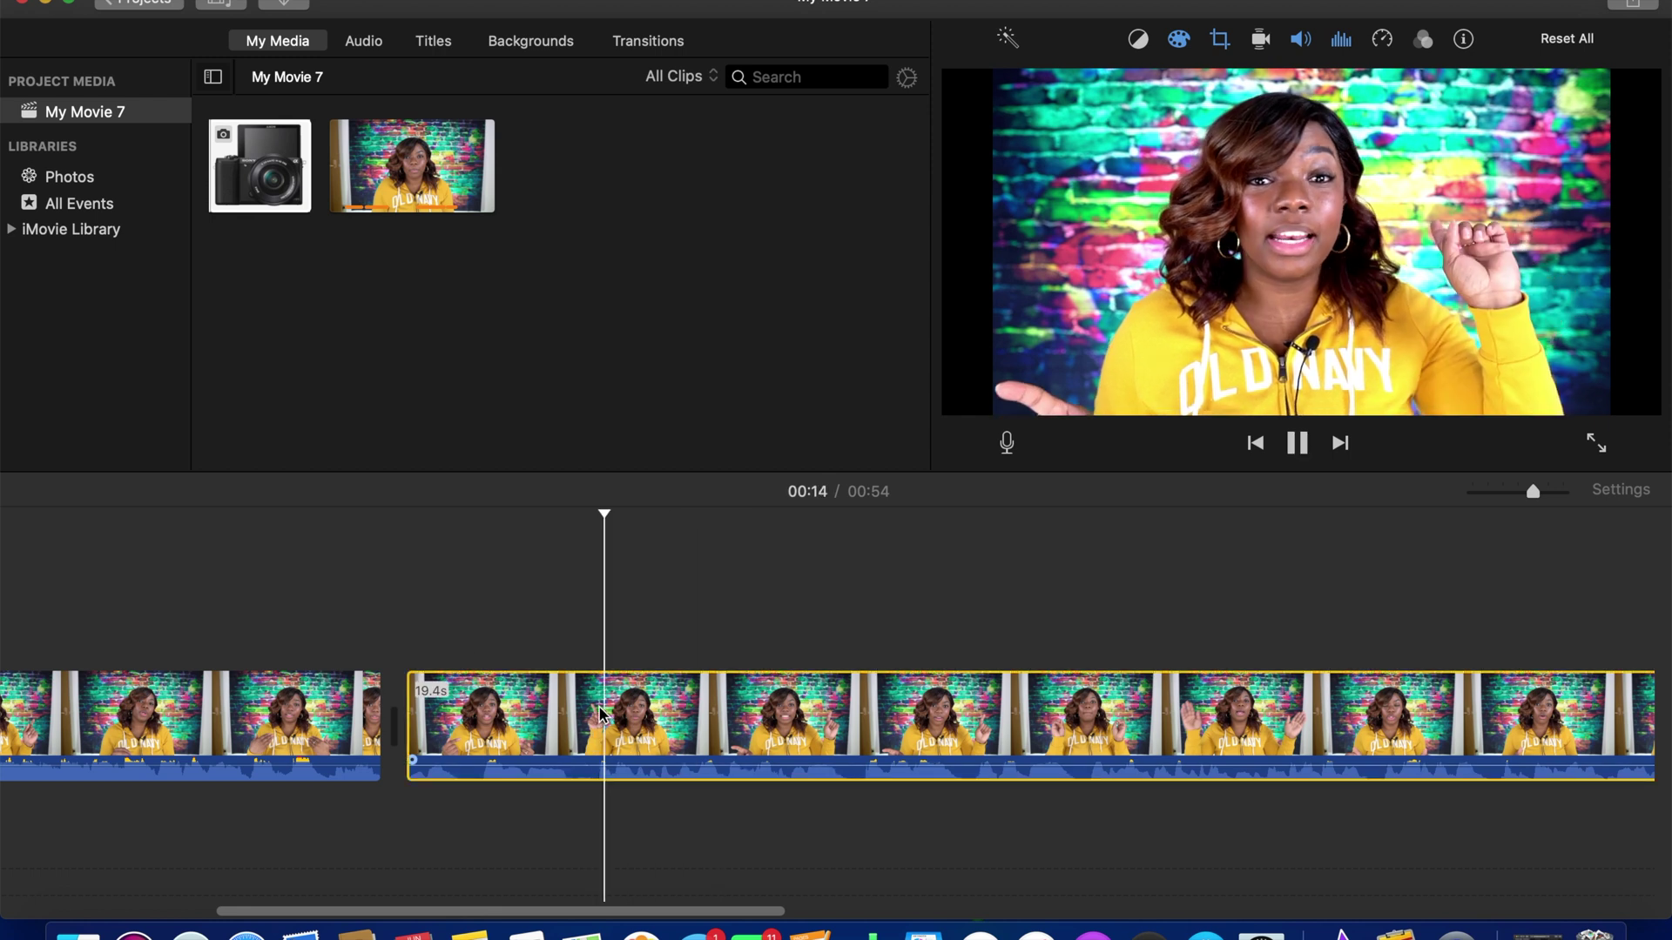
pyautogui.click(599, 714)
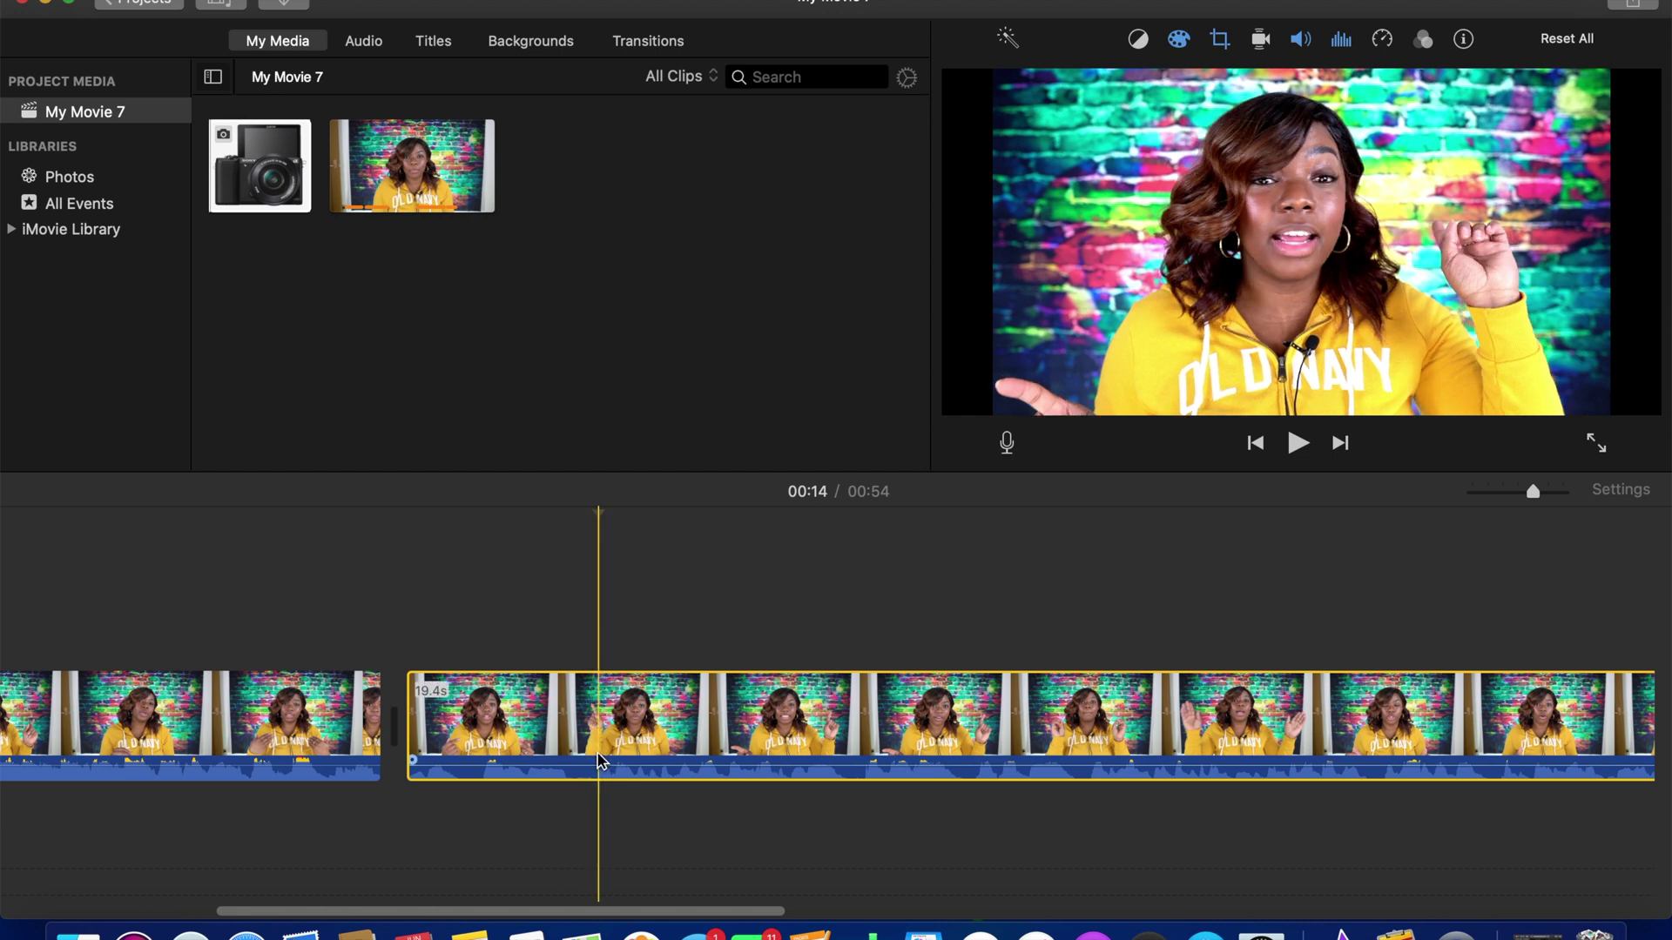
pyautogui.moveTo(288, 165); pyautogui.dragTo(604, 631)
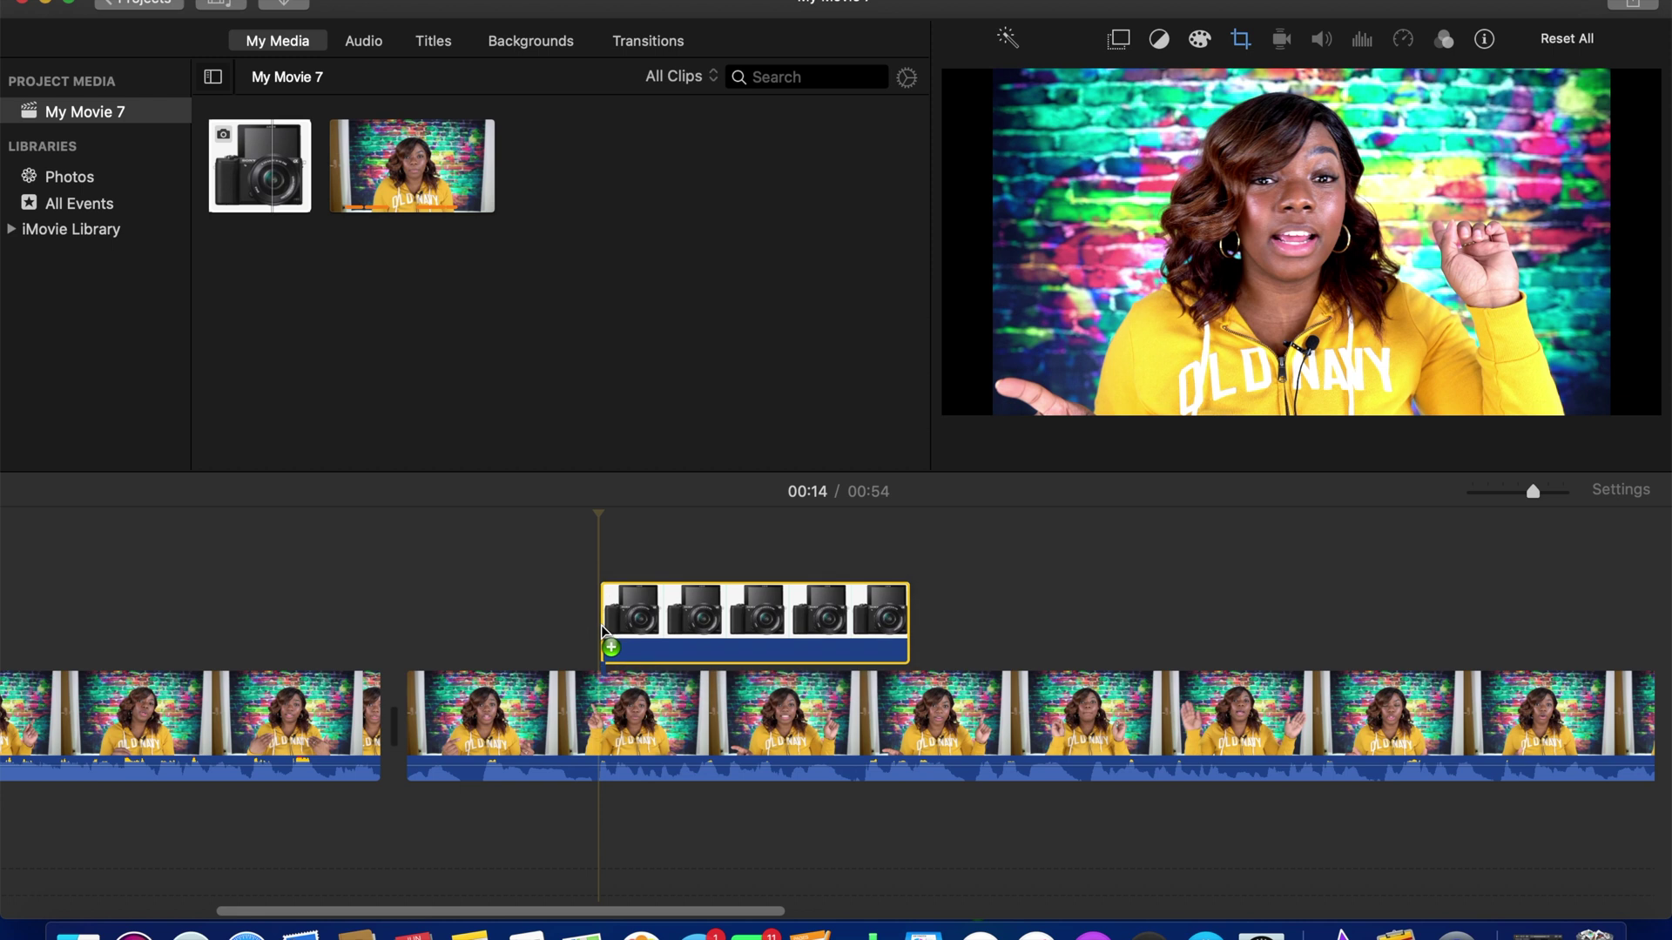
# Try the Green/Blue Screen overlay mode on the camera image and set it back to Cutaway
pyautogui.click(682, 656)
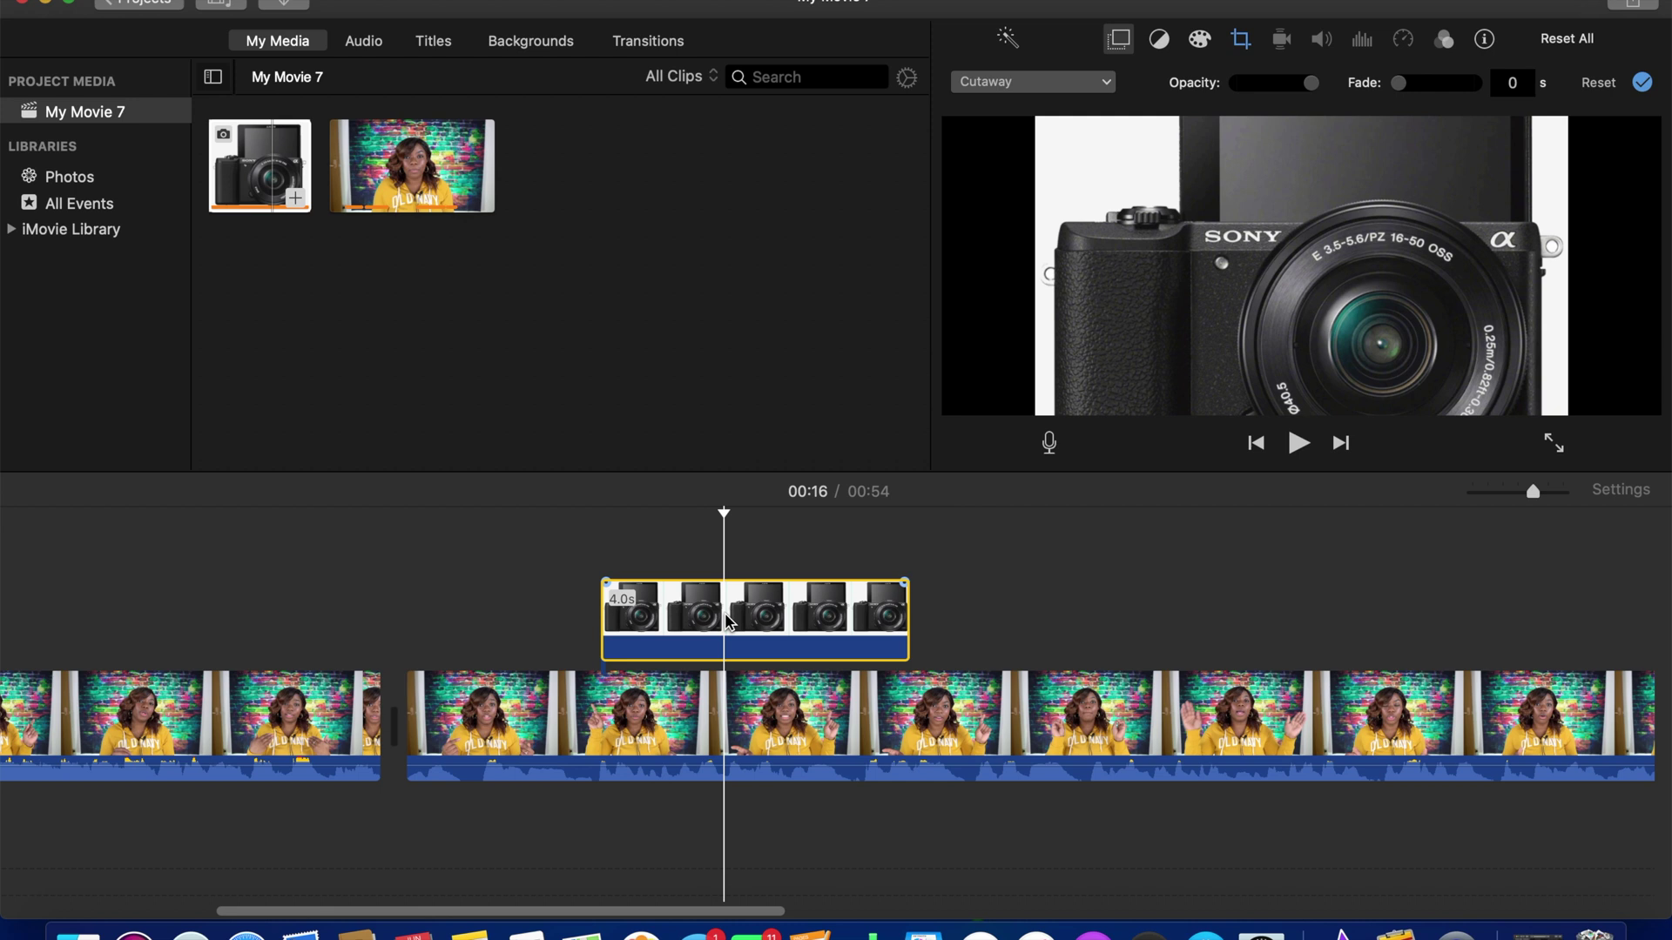
pyautogui.click(1106, 85)
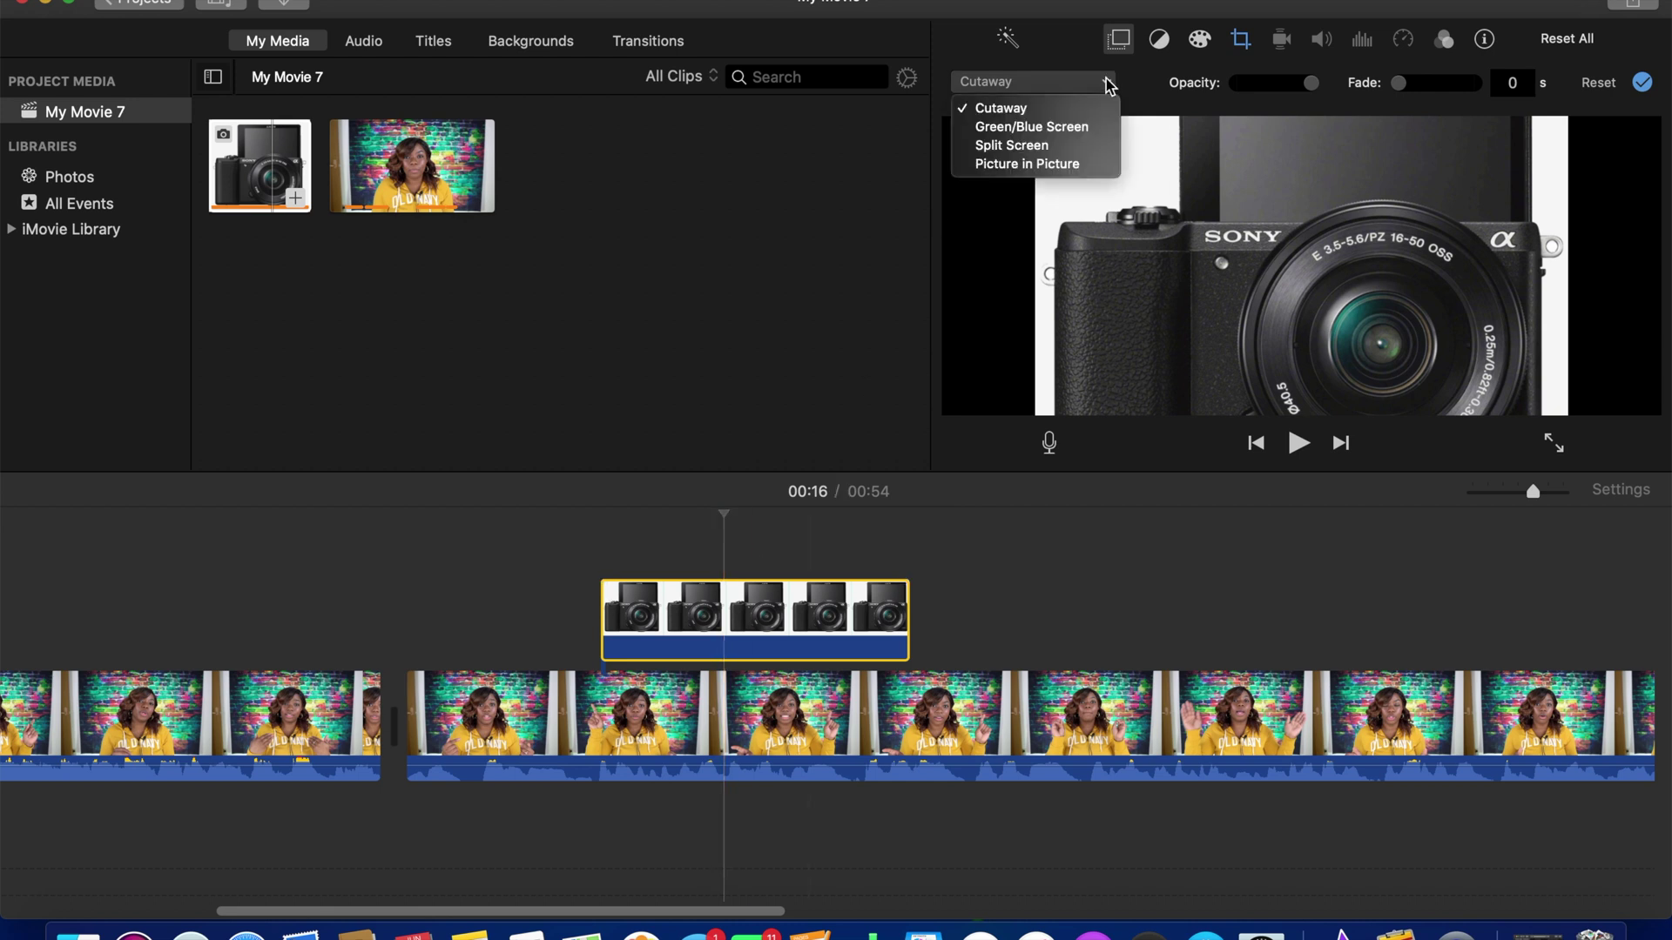
pyautogui.click(1032, 127)
pyautogui.click(1106, 82)
pyautogui.click(1001, 108)
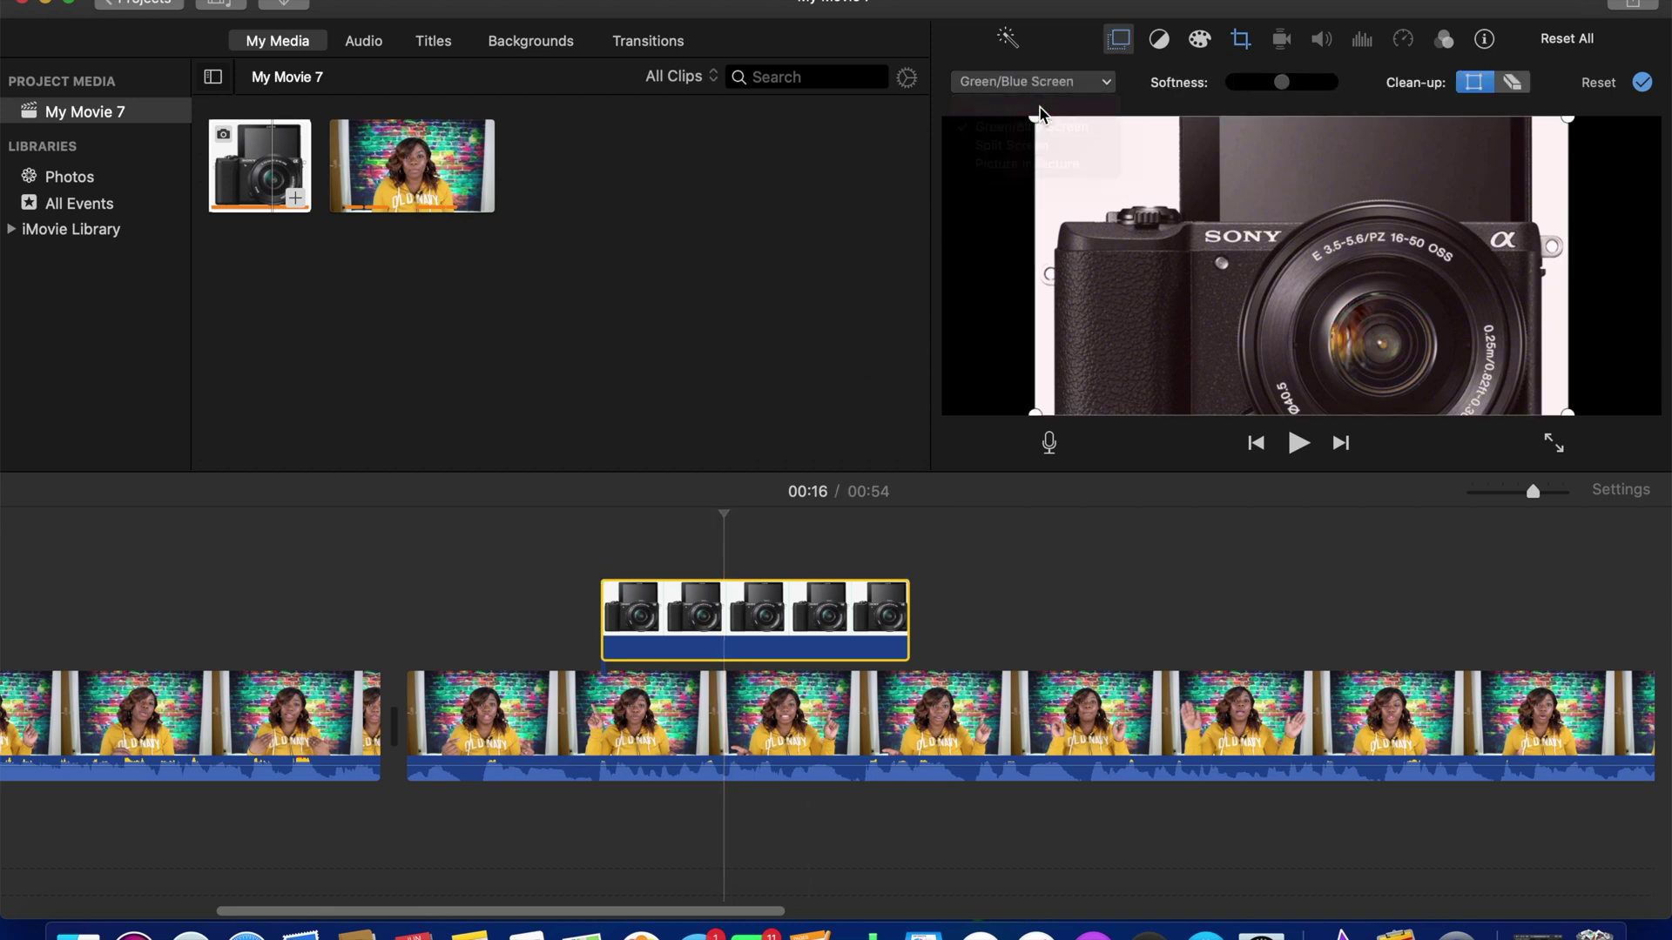
# Try the Crop to Fill style on the camera image, set its crop style to Fit and apply it
pyautogui.click(1119, 41)
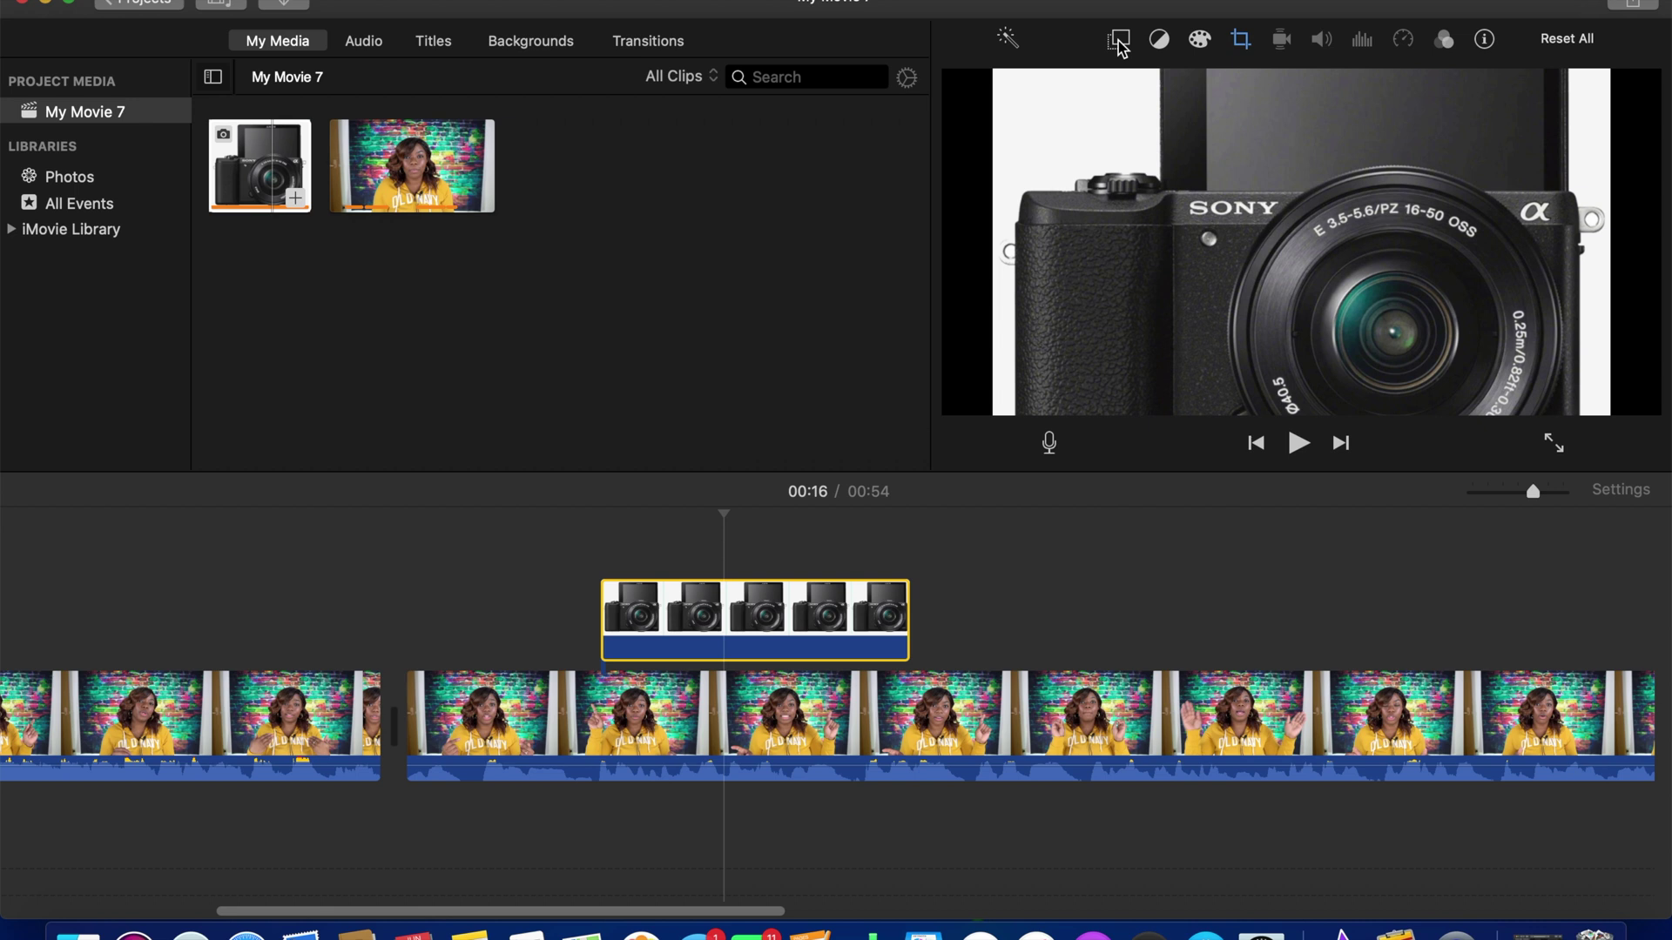
pyautogui.click(1242, 40)
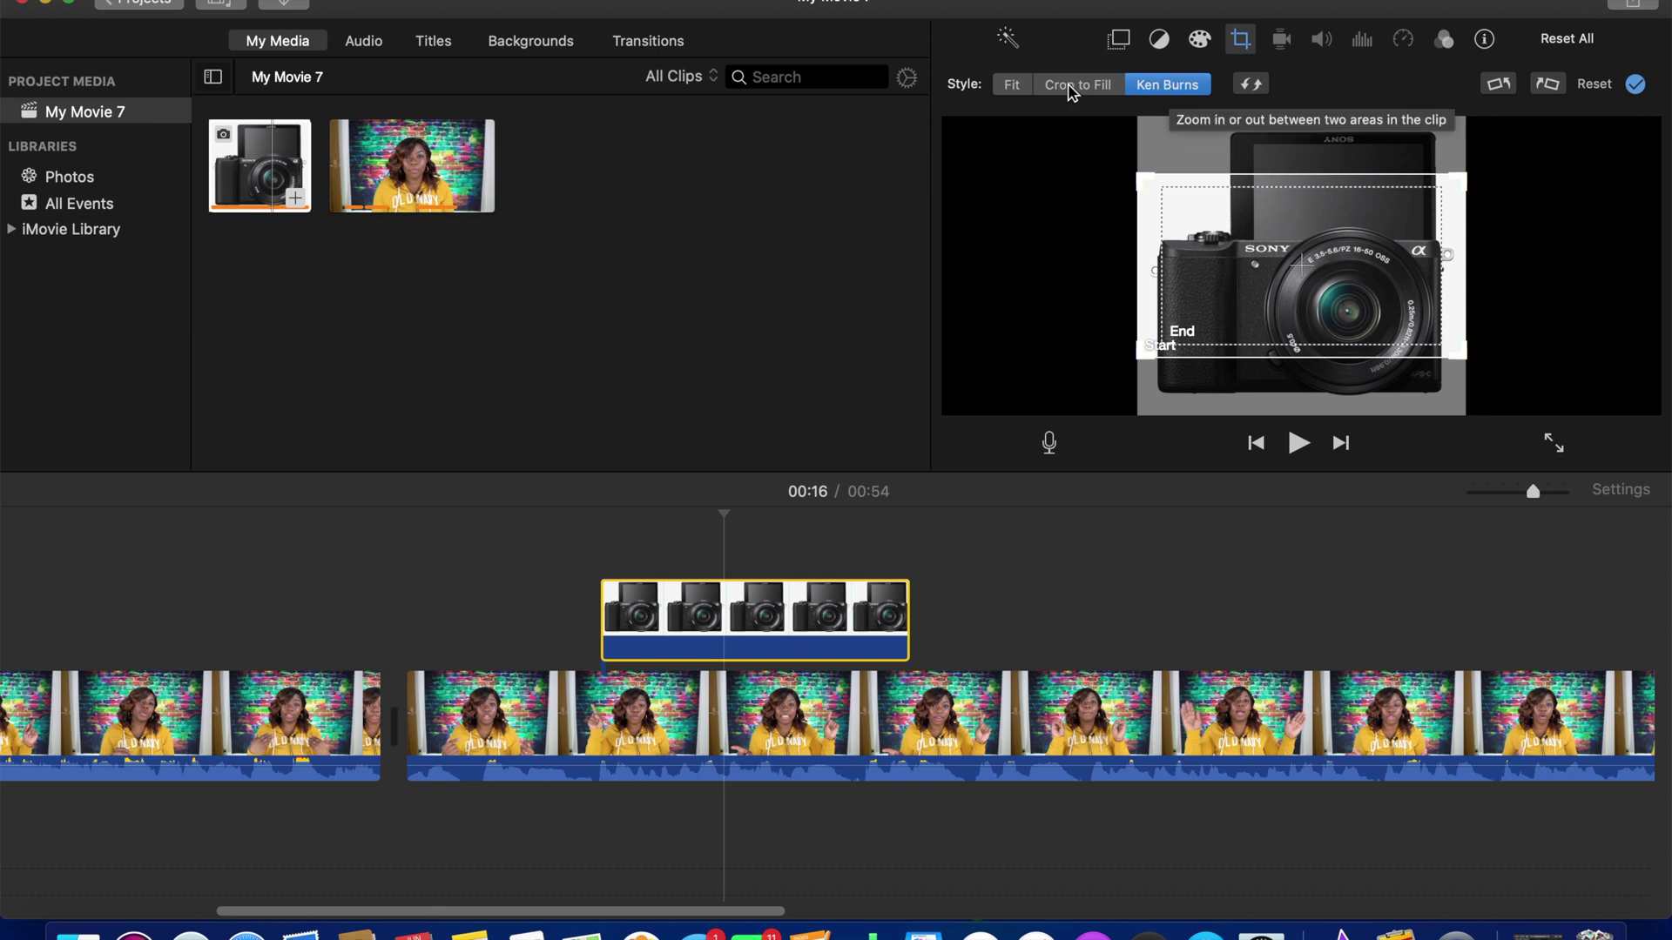
pyautogui.click(1071, 87)
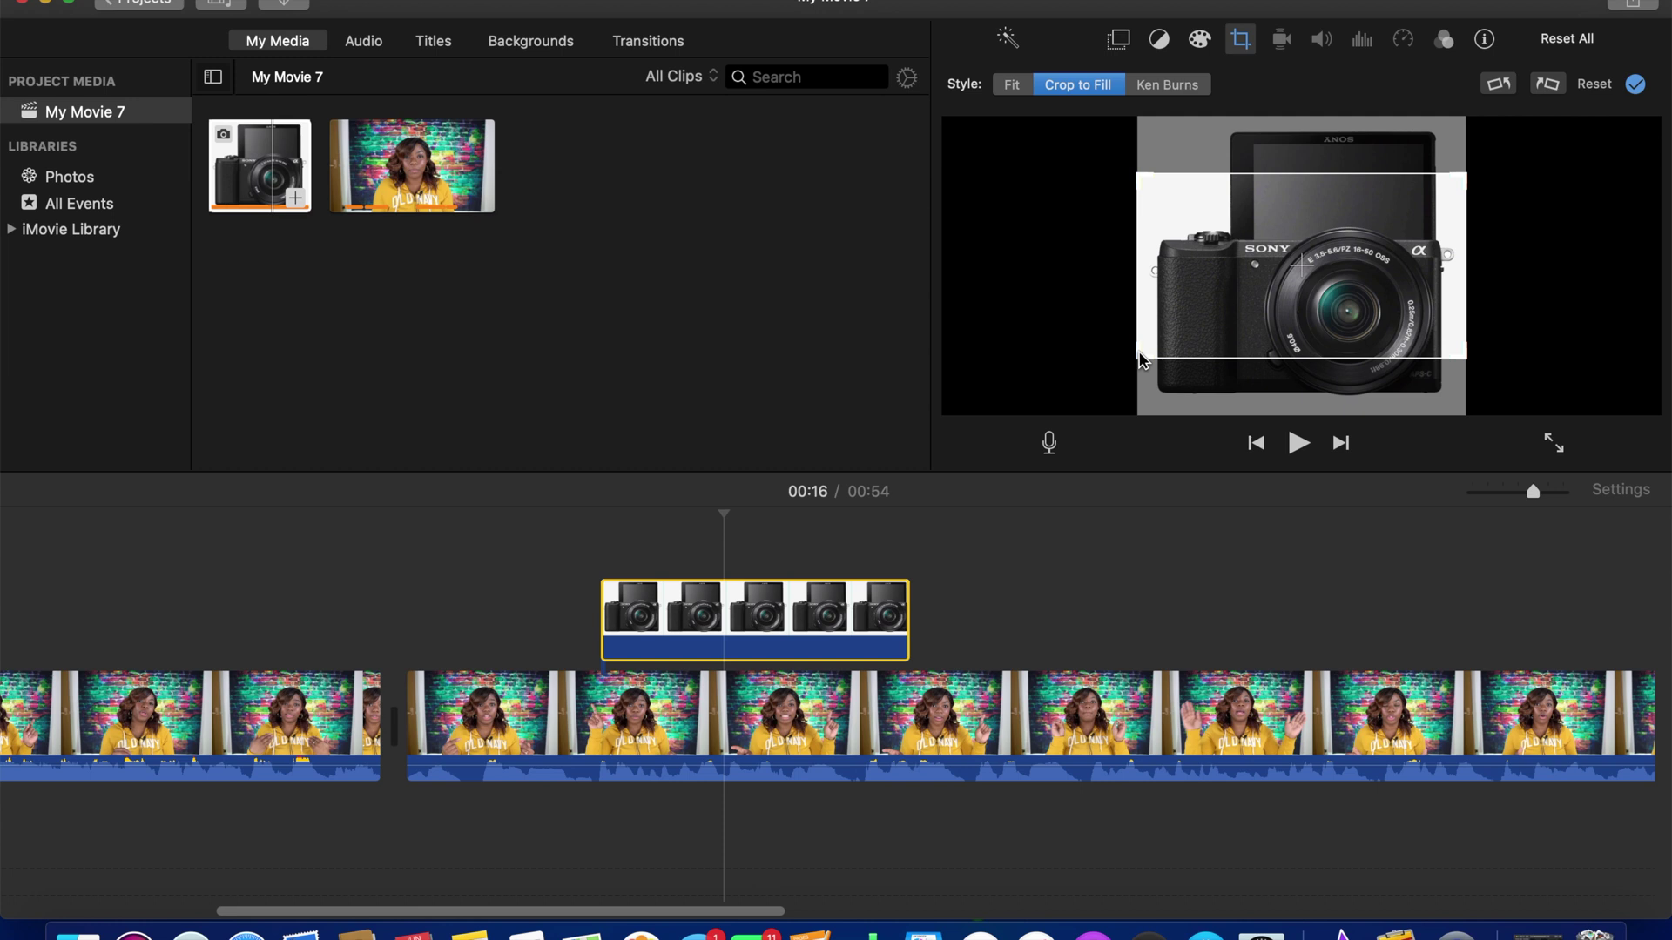
pyautogui.click(1010, 84)
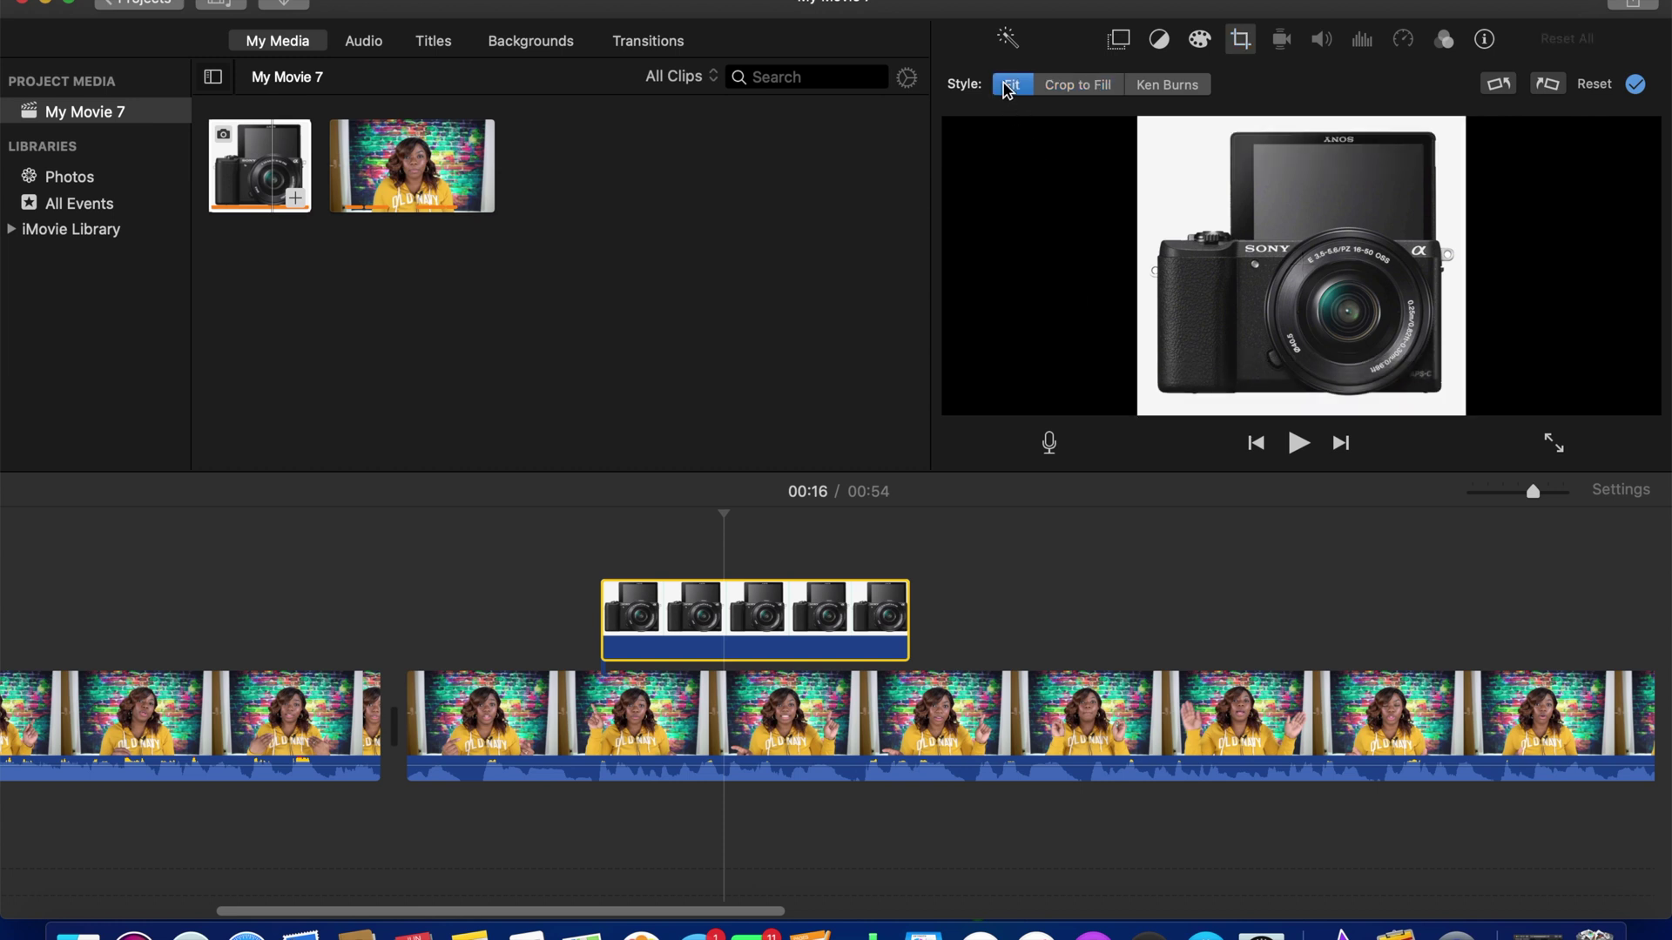
pyautogui.click(1636, 84)
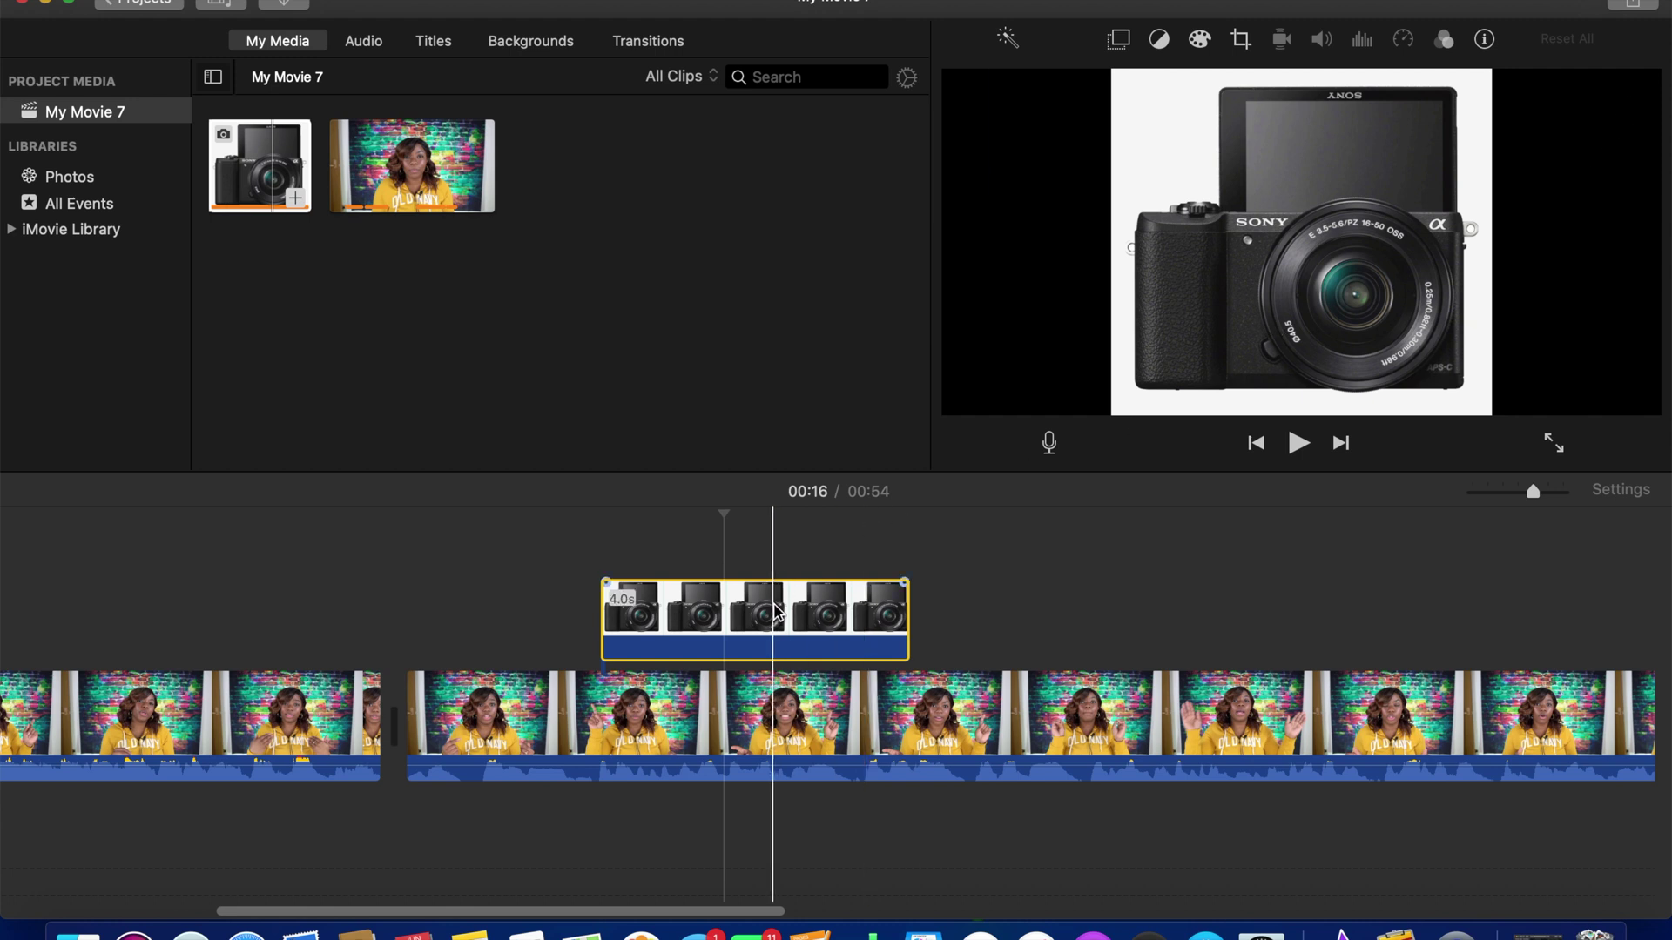
# Set the camera image's overlay mode to Picture in Picture, enlarge it and place it in the frame's upper-right corner above the raised finger
pyautogui.click(1118, 41)
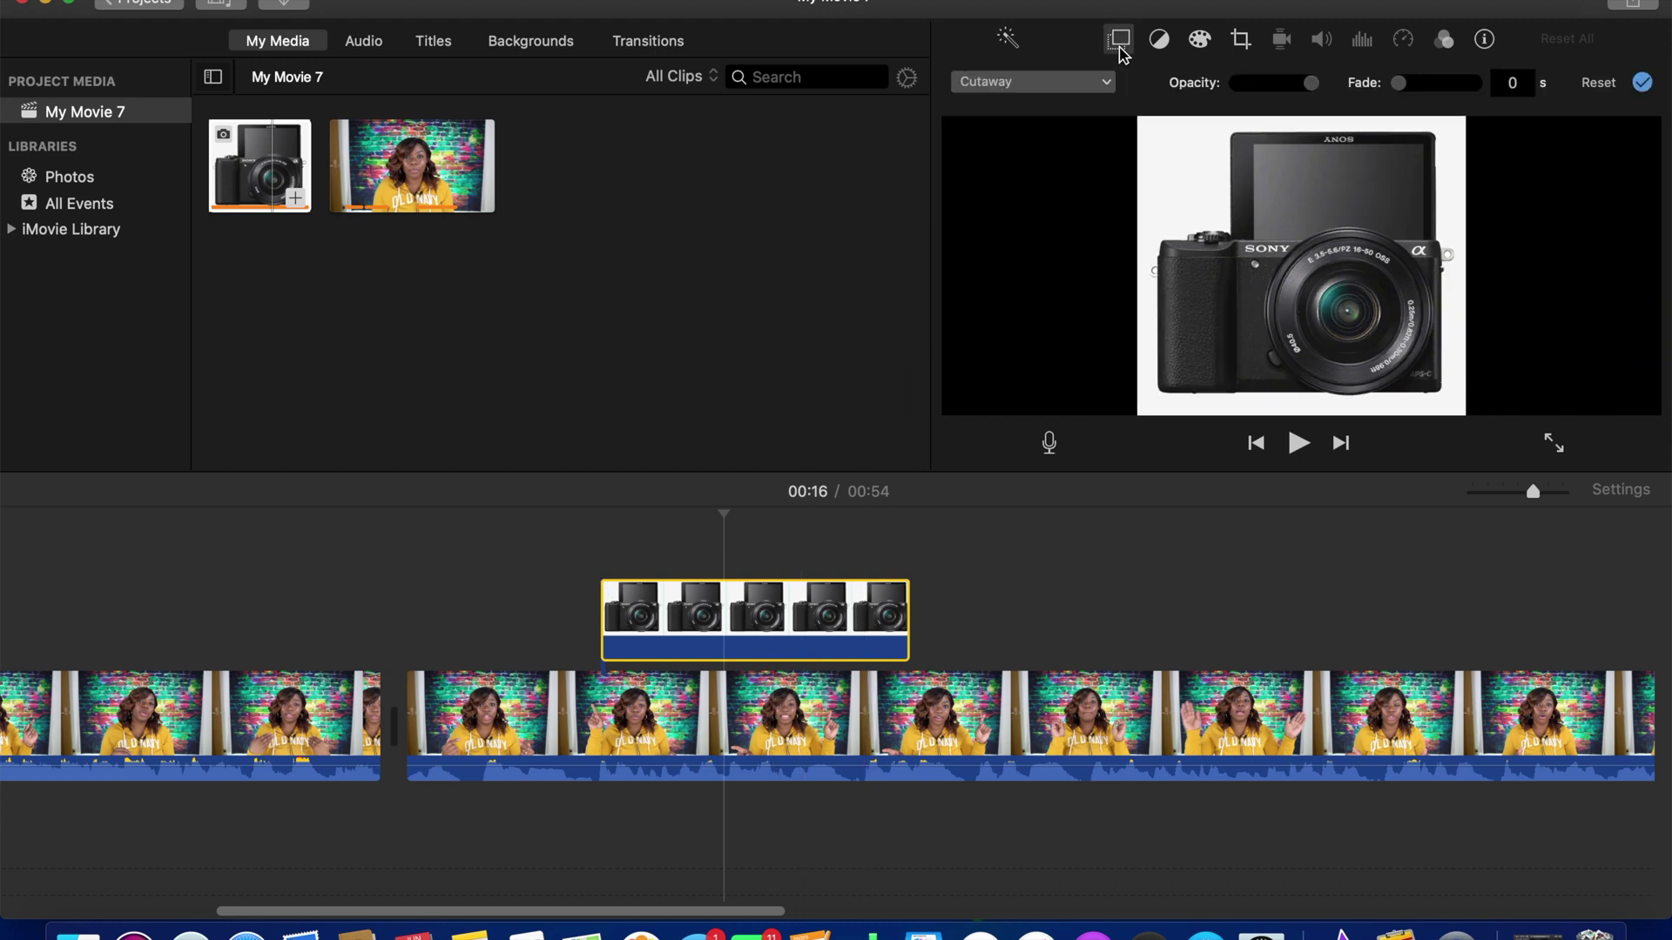
pyautogui.click(1105, 83)
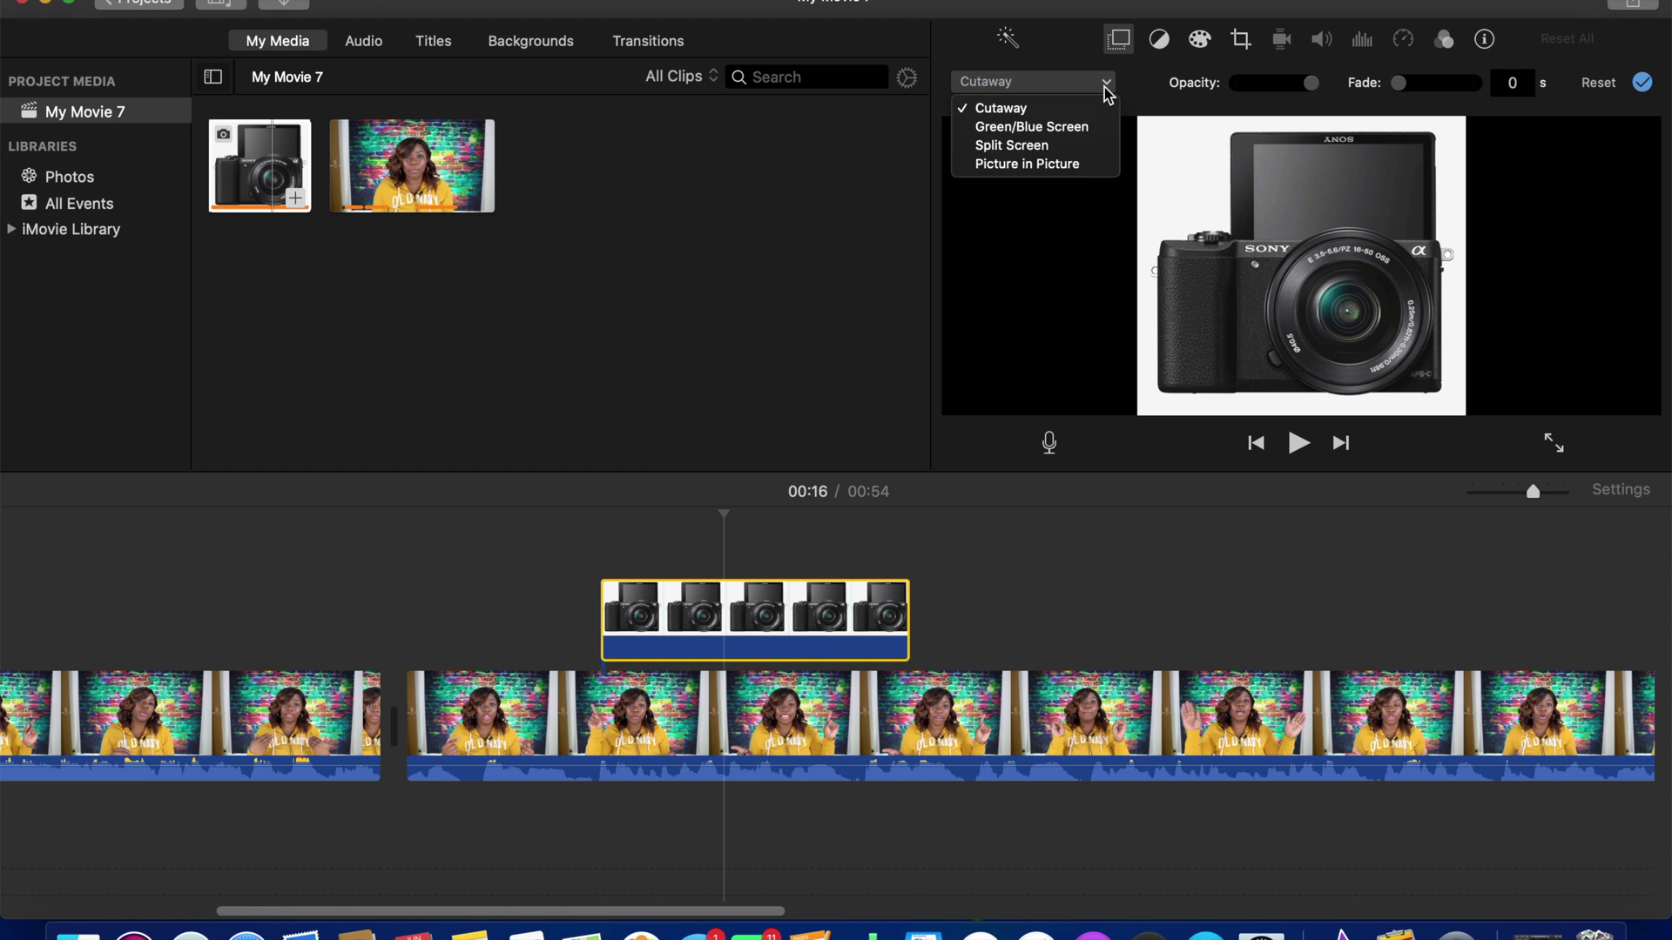
pyautogui.click(1036, 164)
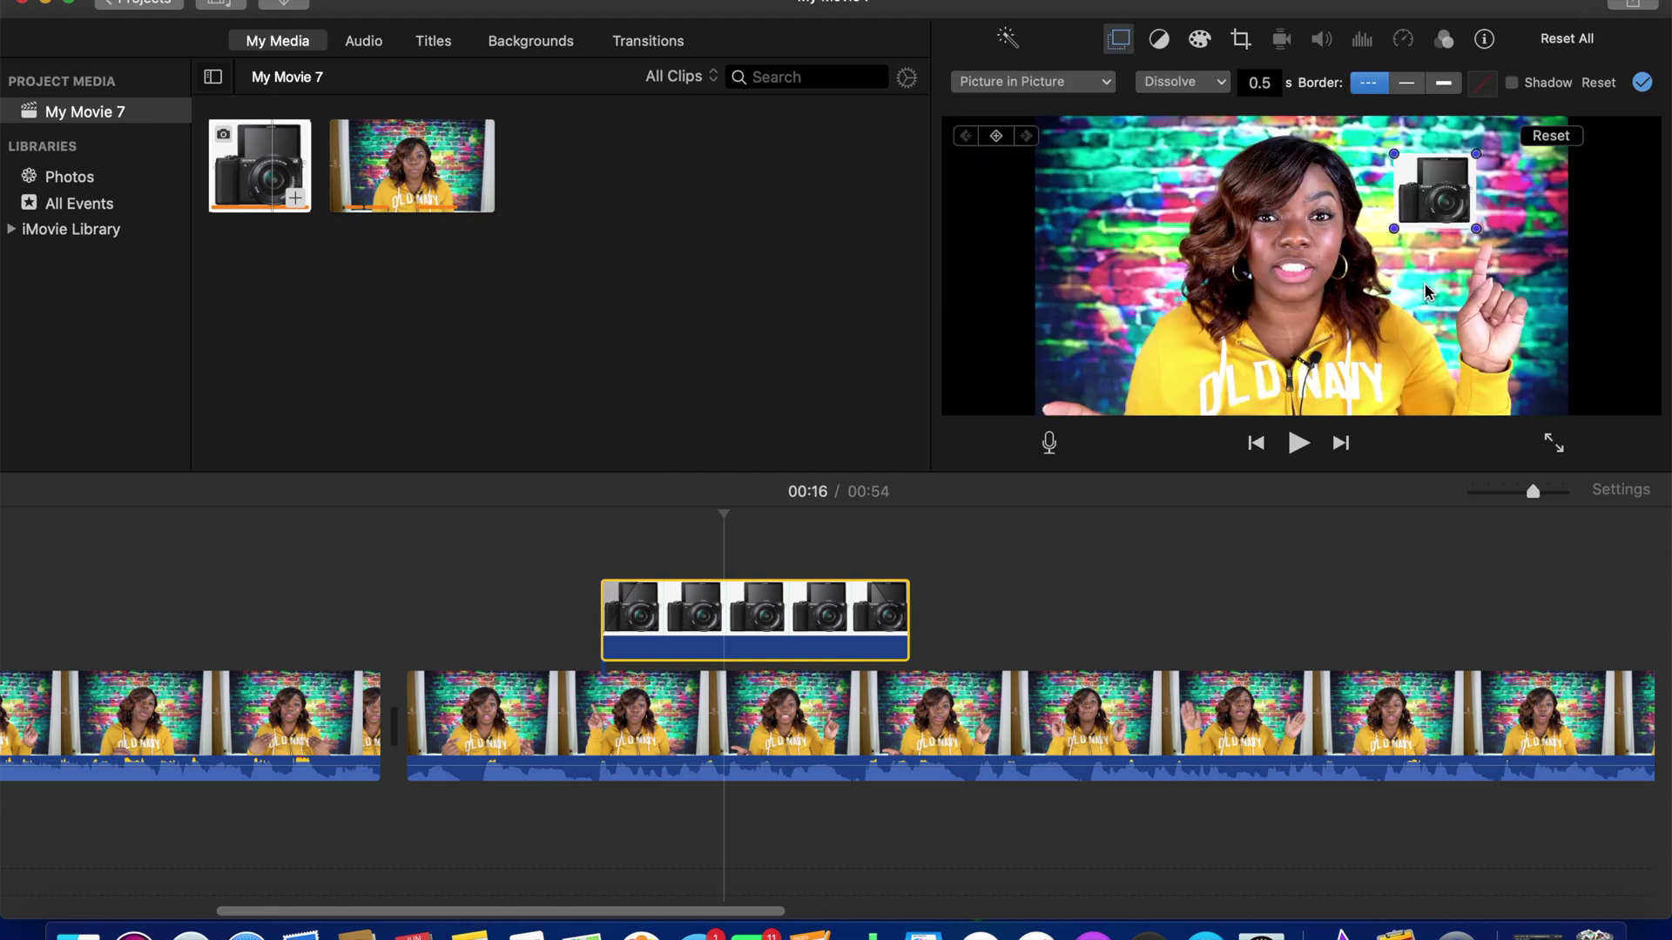
pyautogui.moveTo(1431, 202); pyautogui.dragTo(1422, 242)
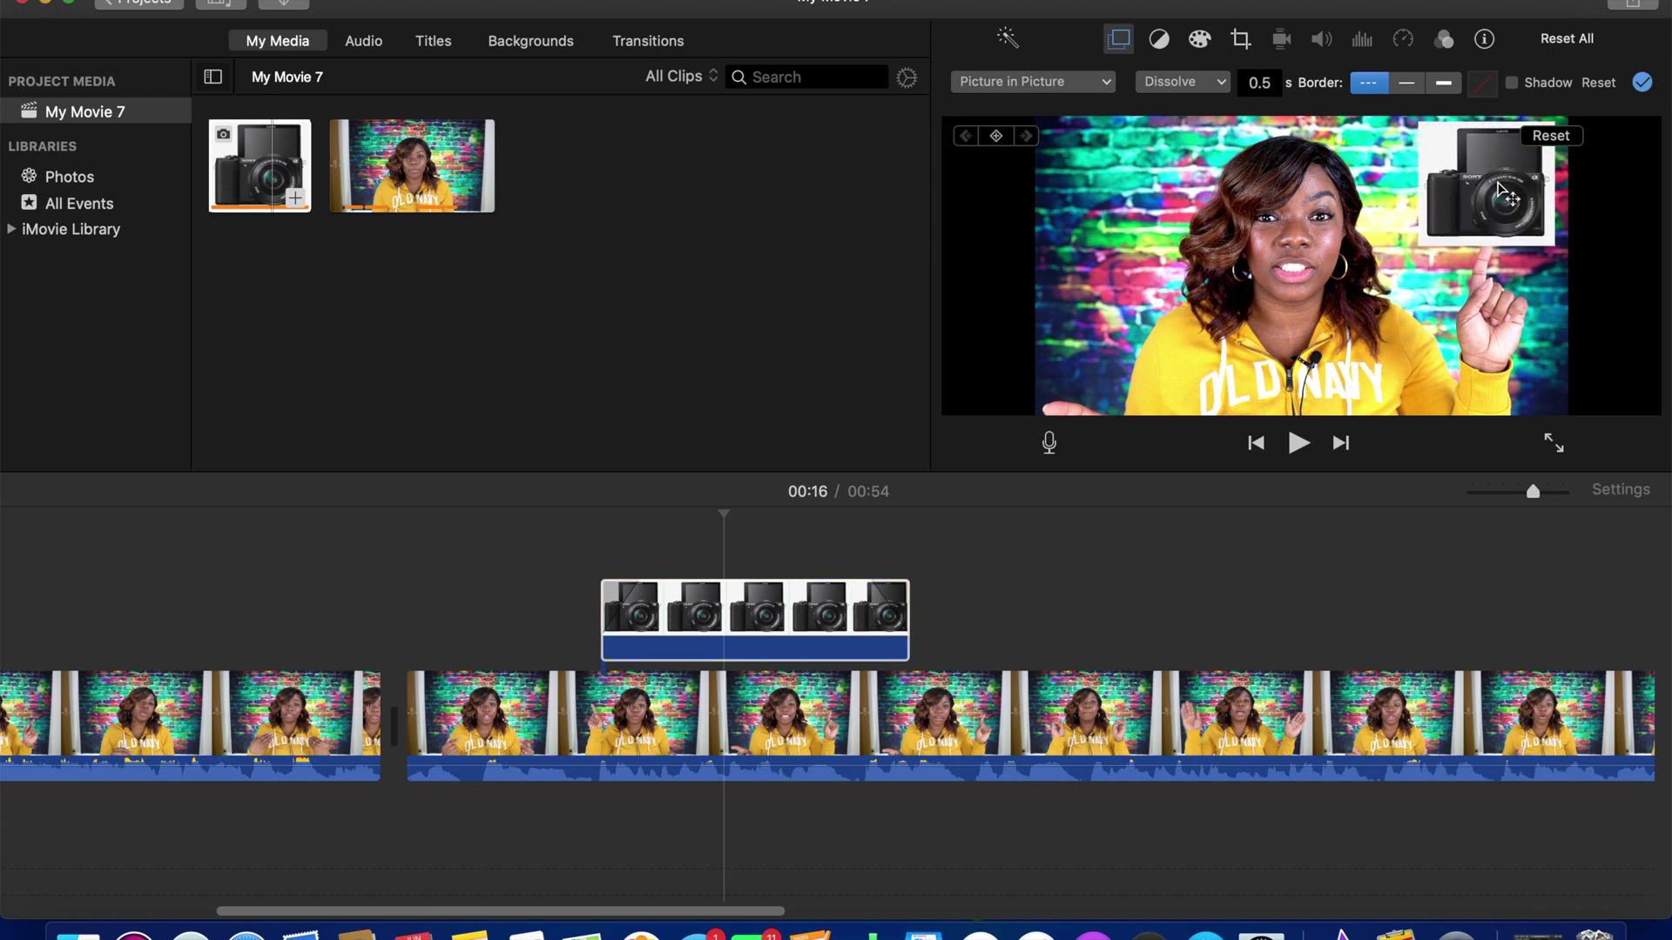
pyautogui.moveTo(1499, 187); pyautogui.dragTo(1495, 182)
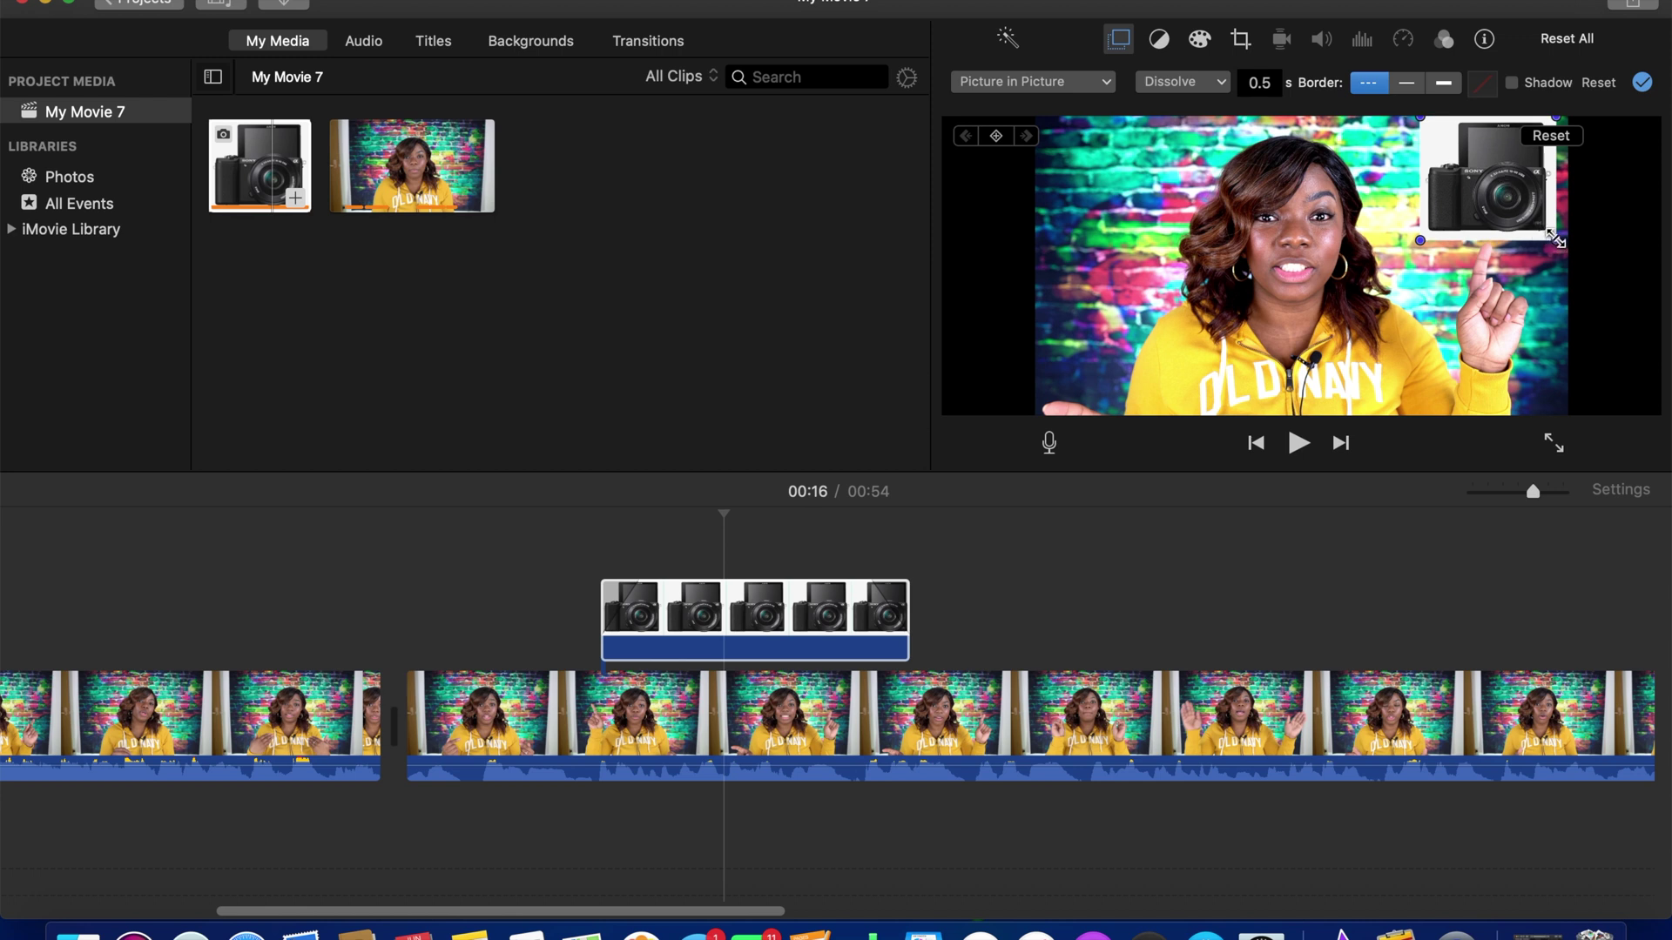
# Play the second clip from before the camera overlay until past its end to review the picture-in-picture effect
pyautogui.click(610, 609)
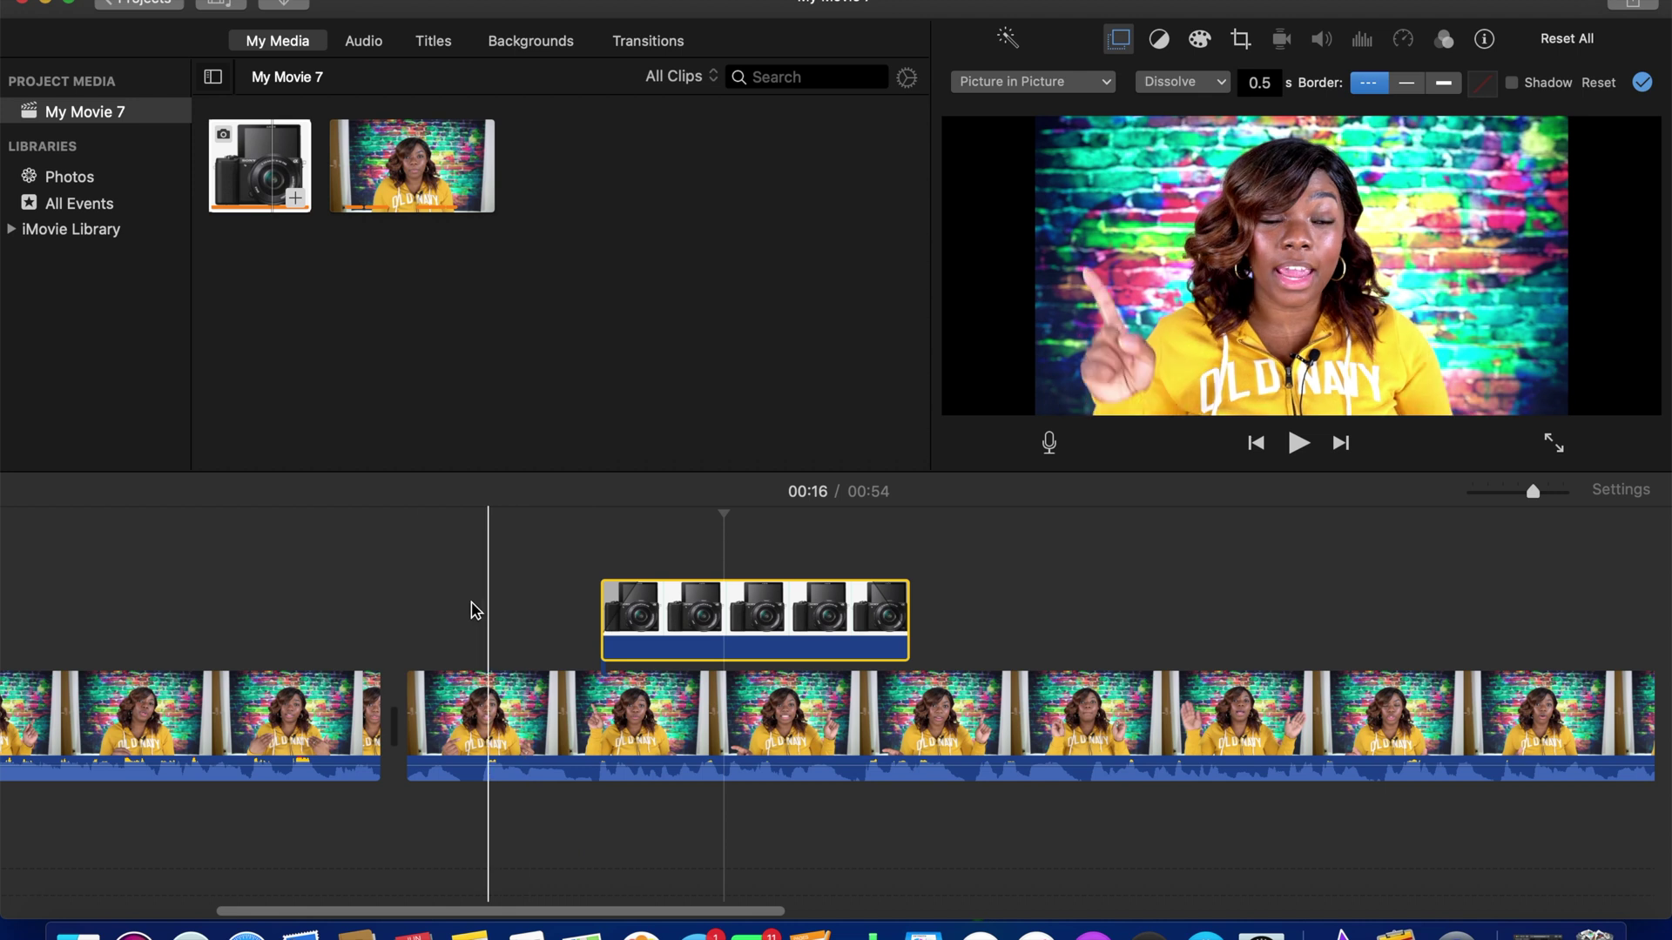
pyautogui.press('space')
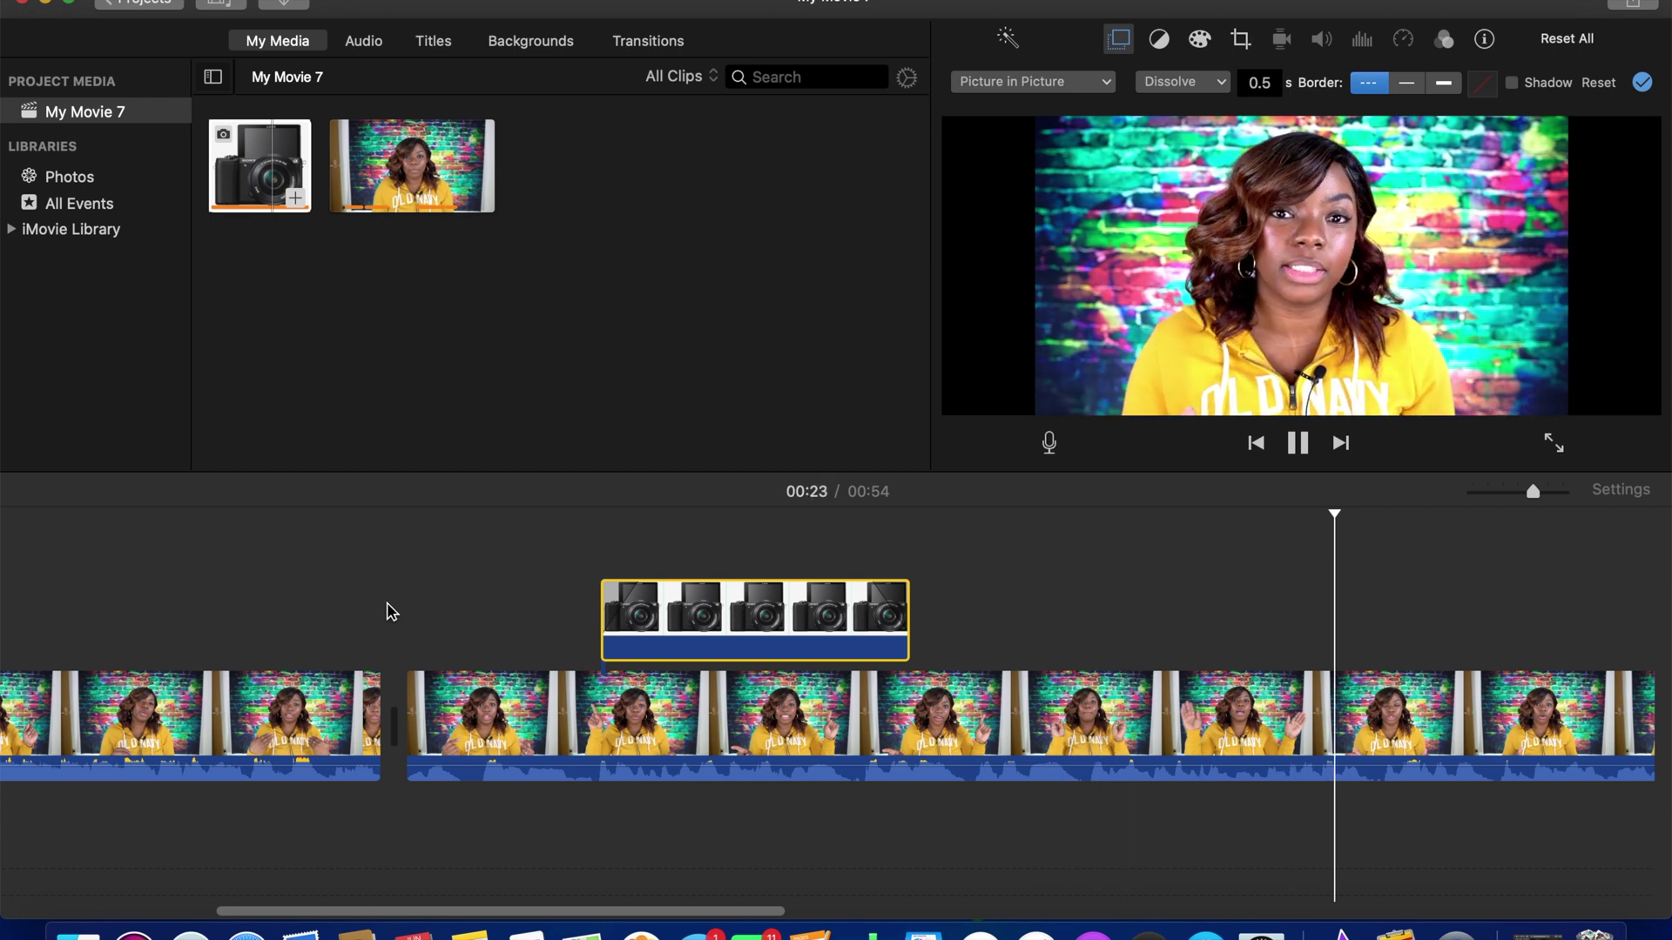
pyautogui.press('space')
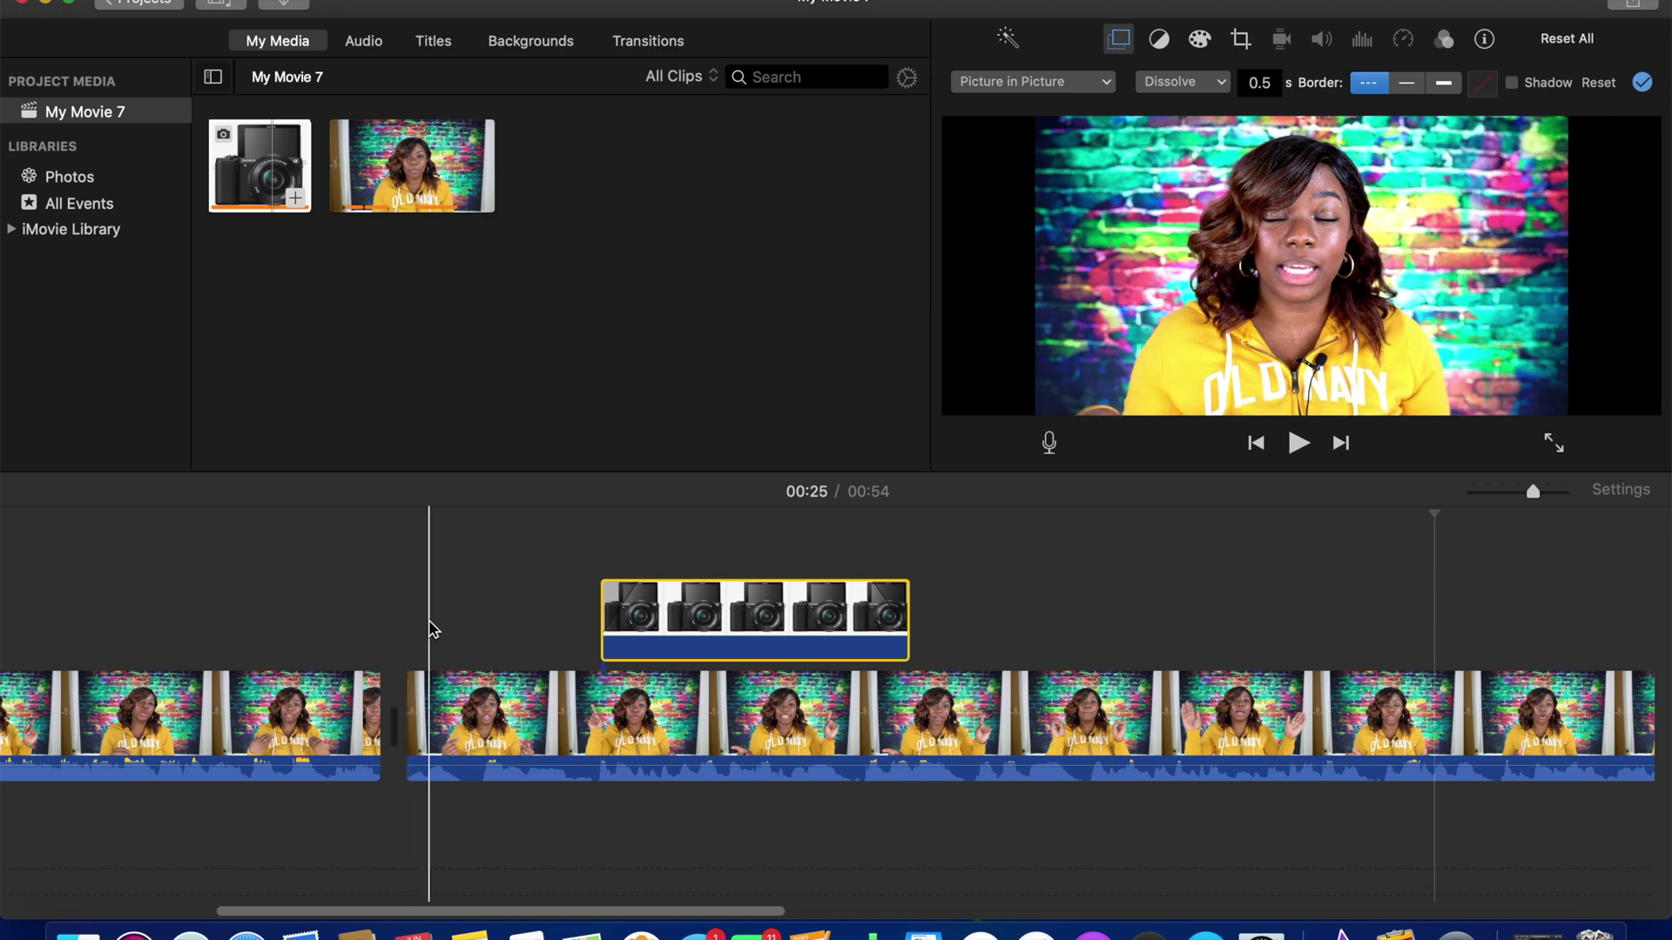
pyautogui.click(422, 620)
pyautogui.click(448, 616)
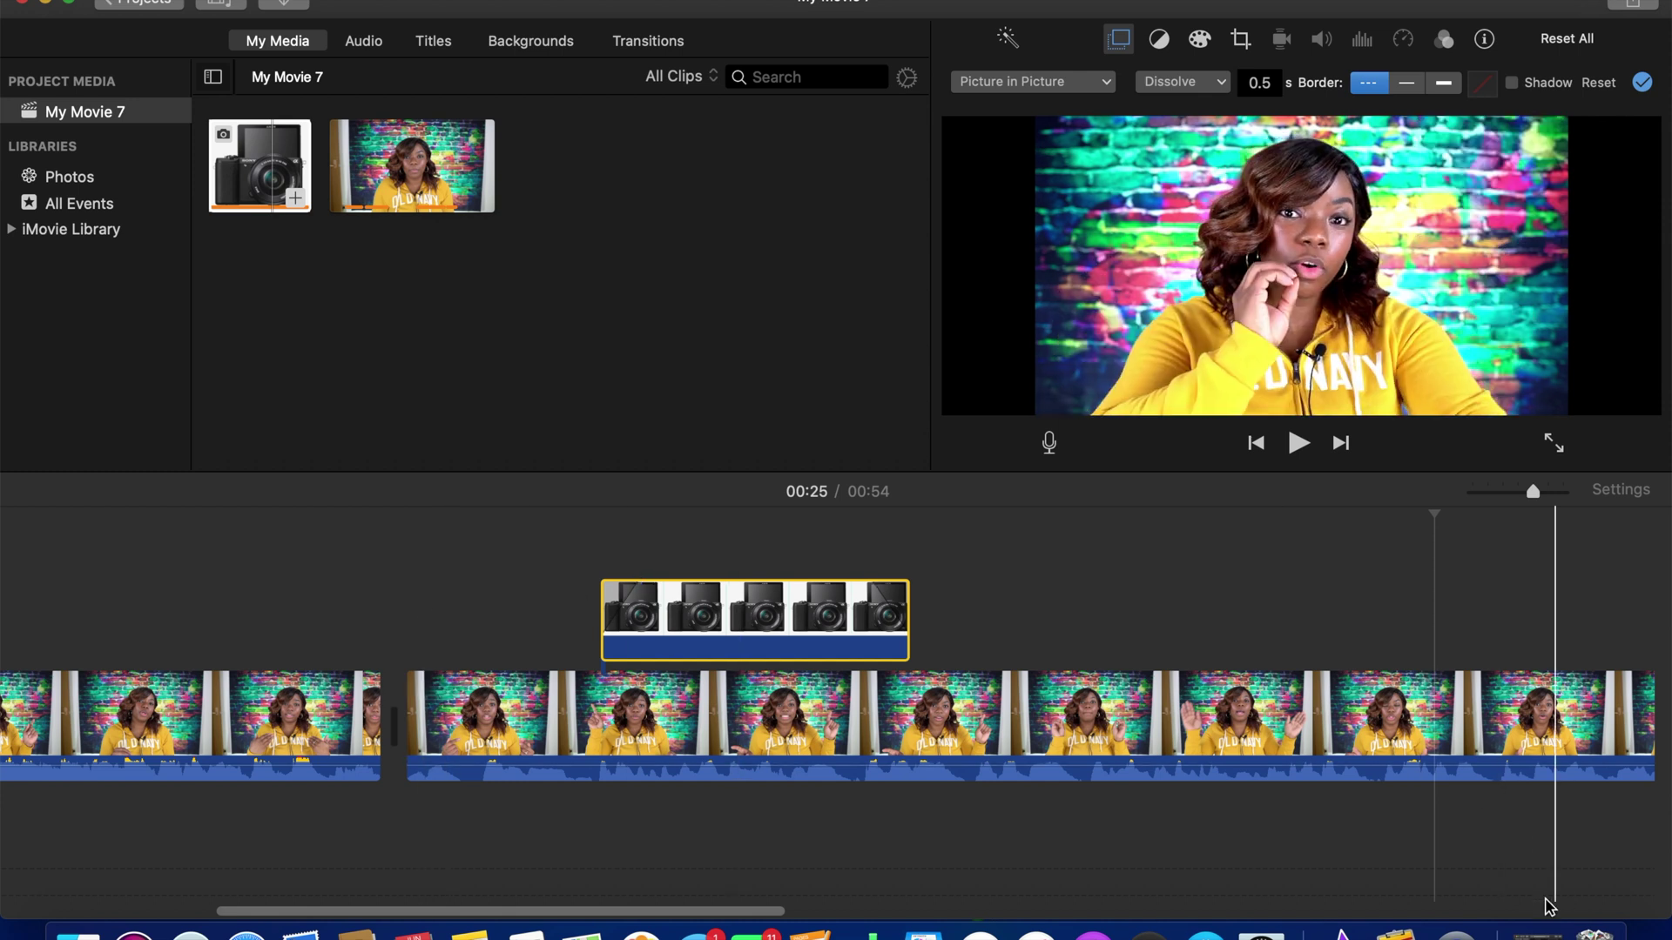
# Switch to Safari, search Google for "imovie icon transparent" in a full-screen window and open the image results
pyautogui.click(1541, 928)
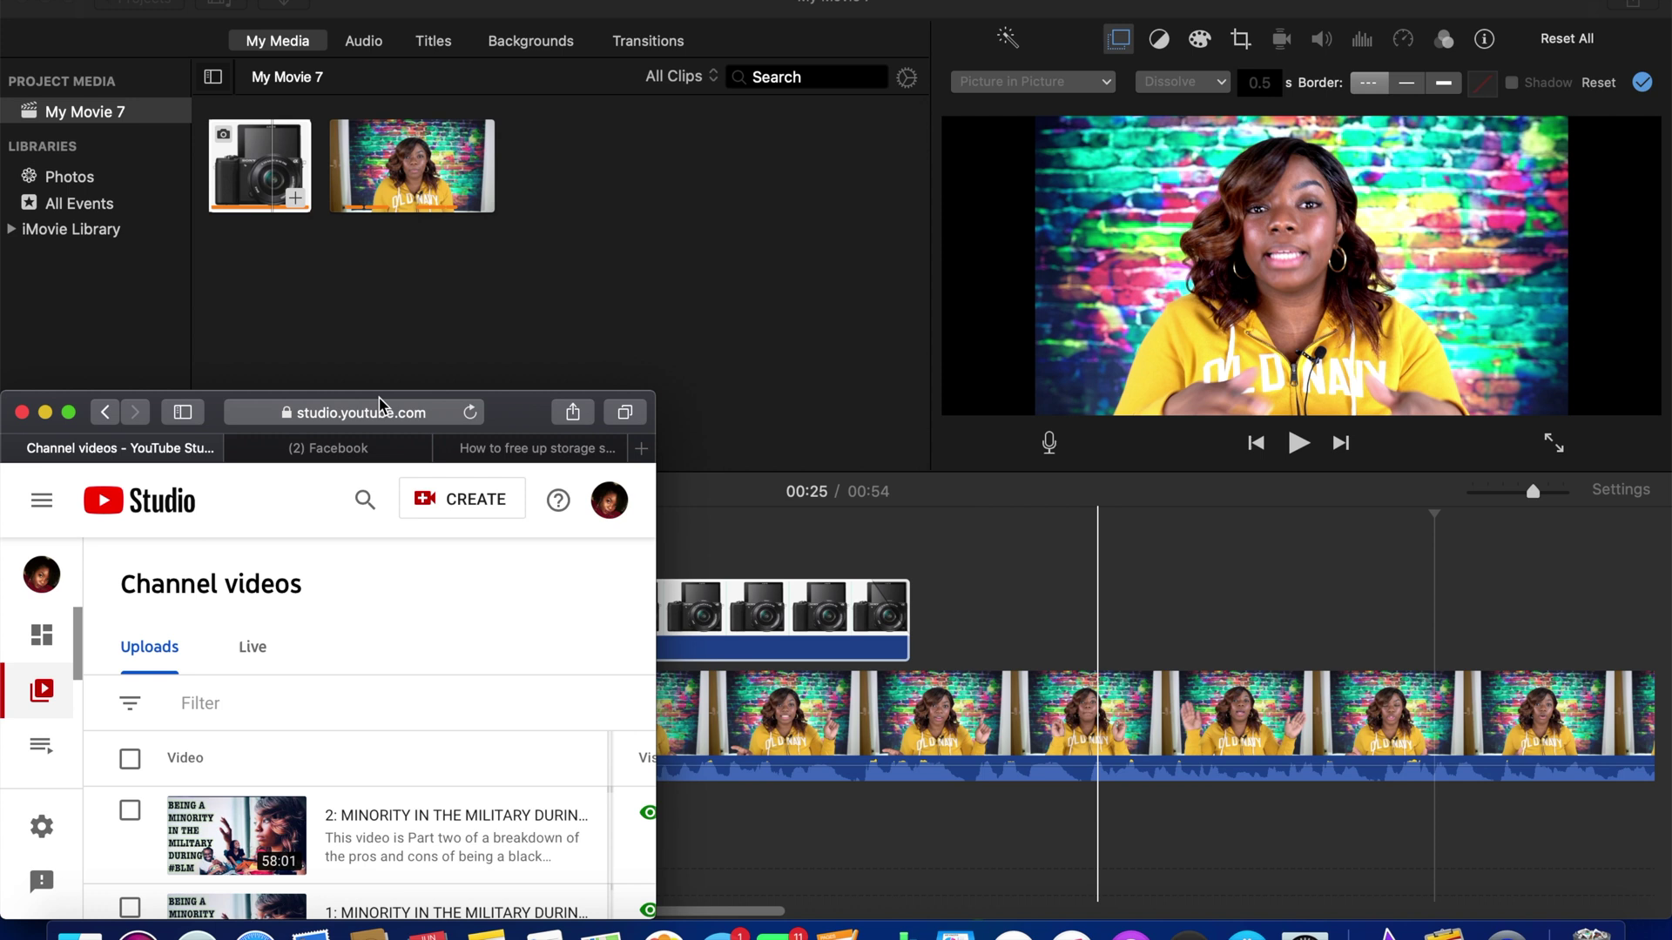
pyautogui.click(522, 450)
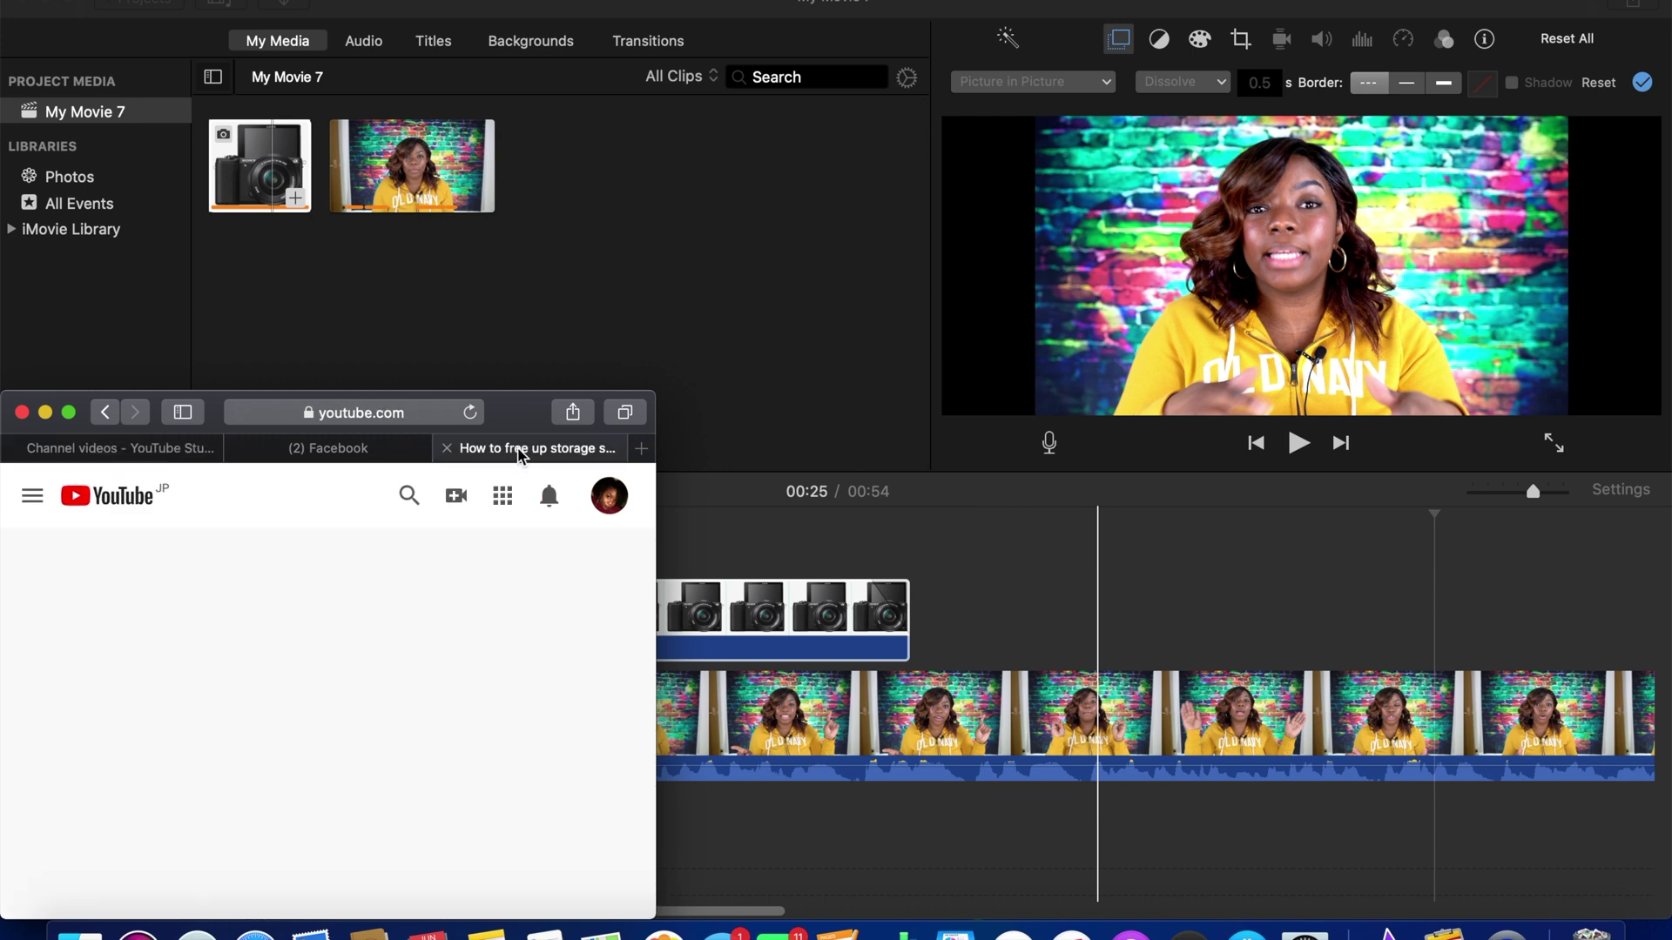
pyautogui.click(401, 414)
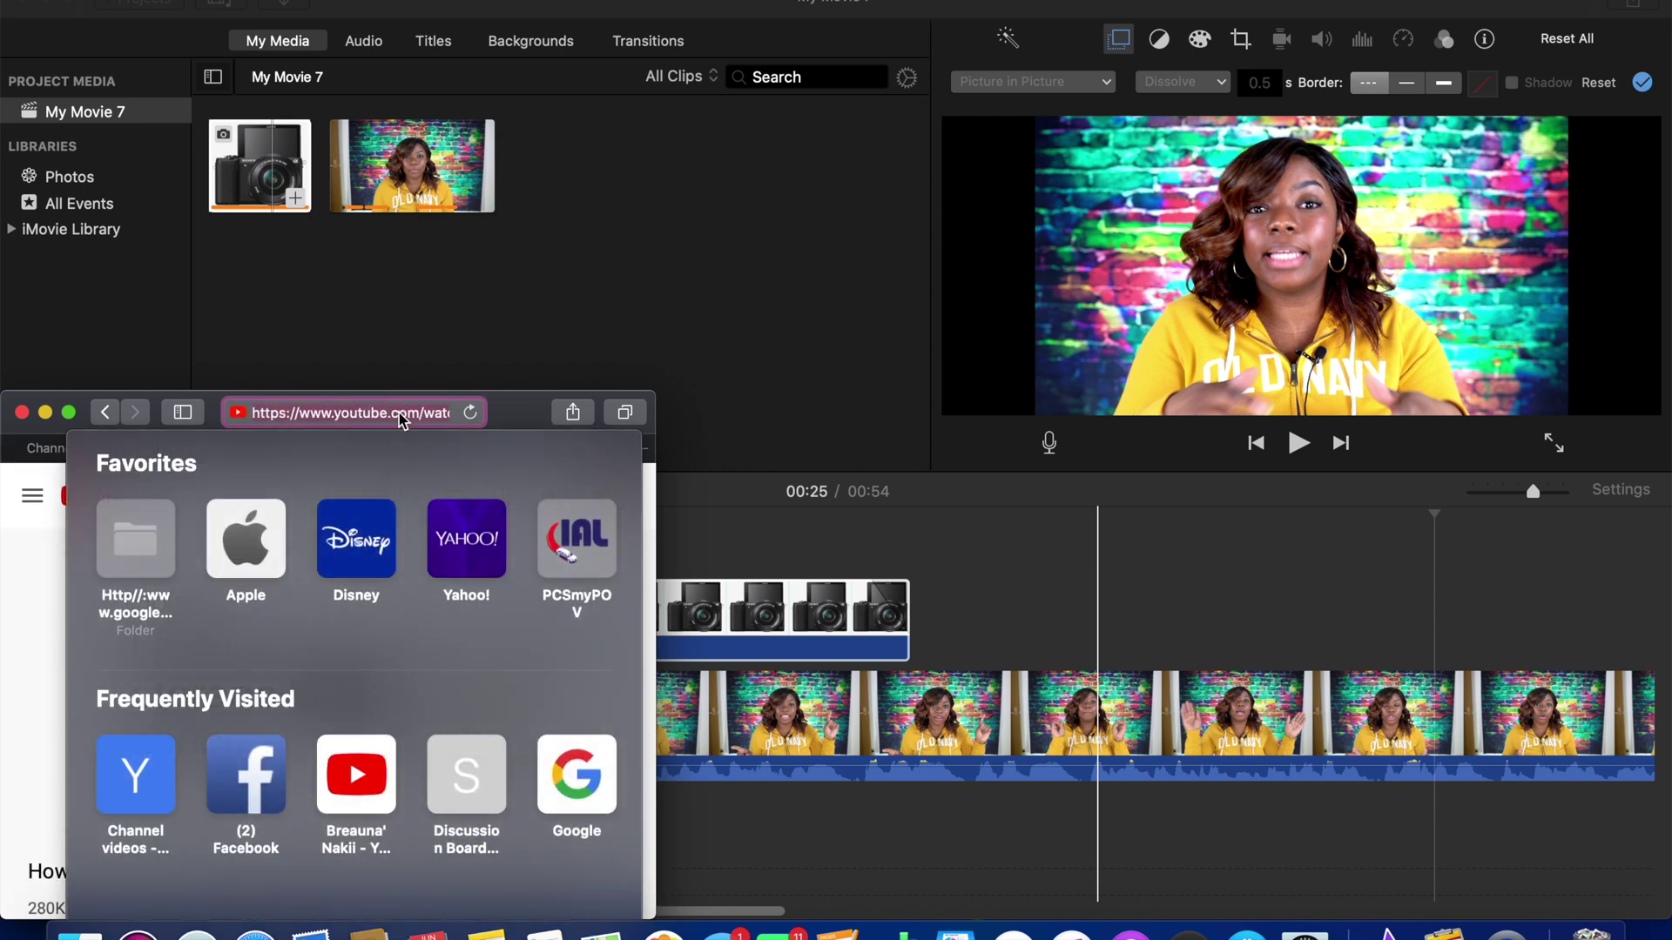
pyautogui.write('imo')
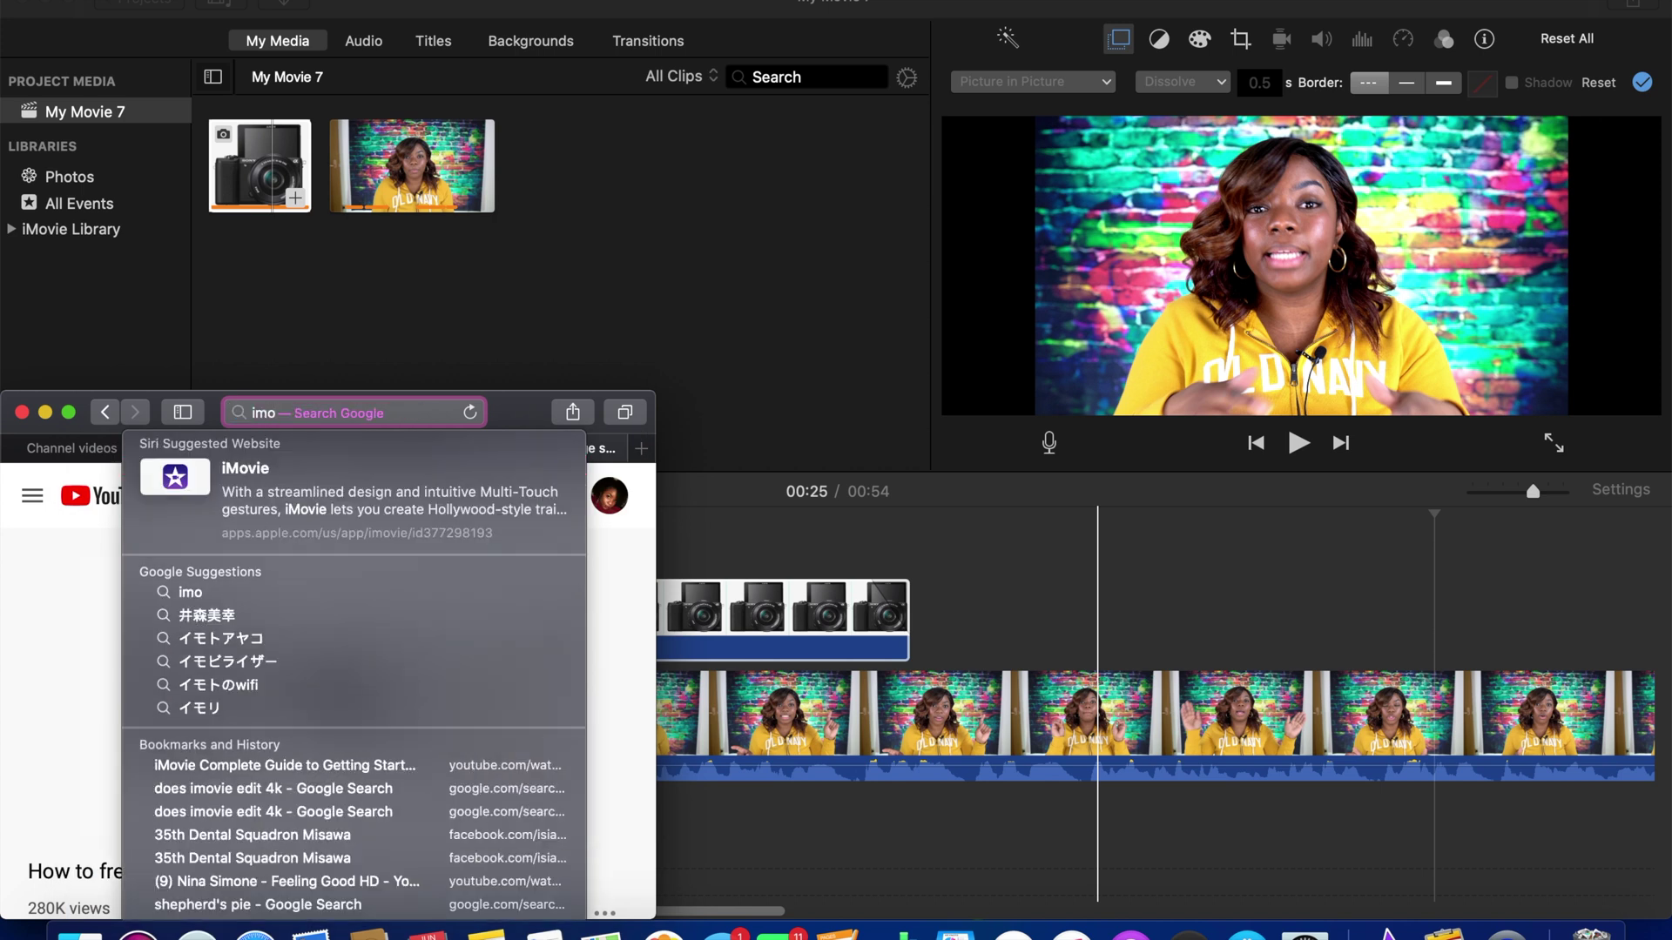
pyautogui.write('vie icon transparent')
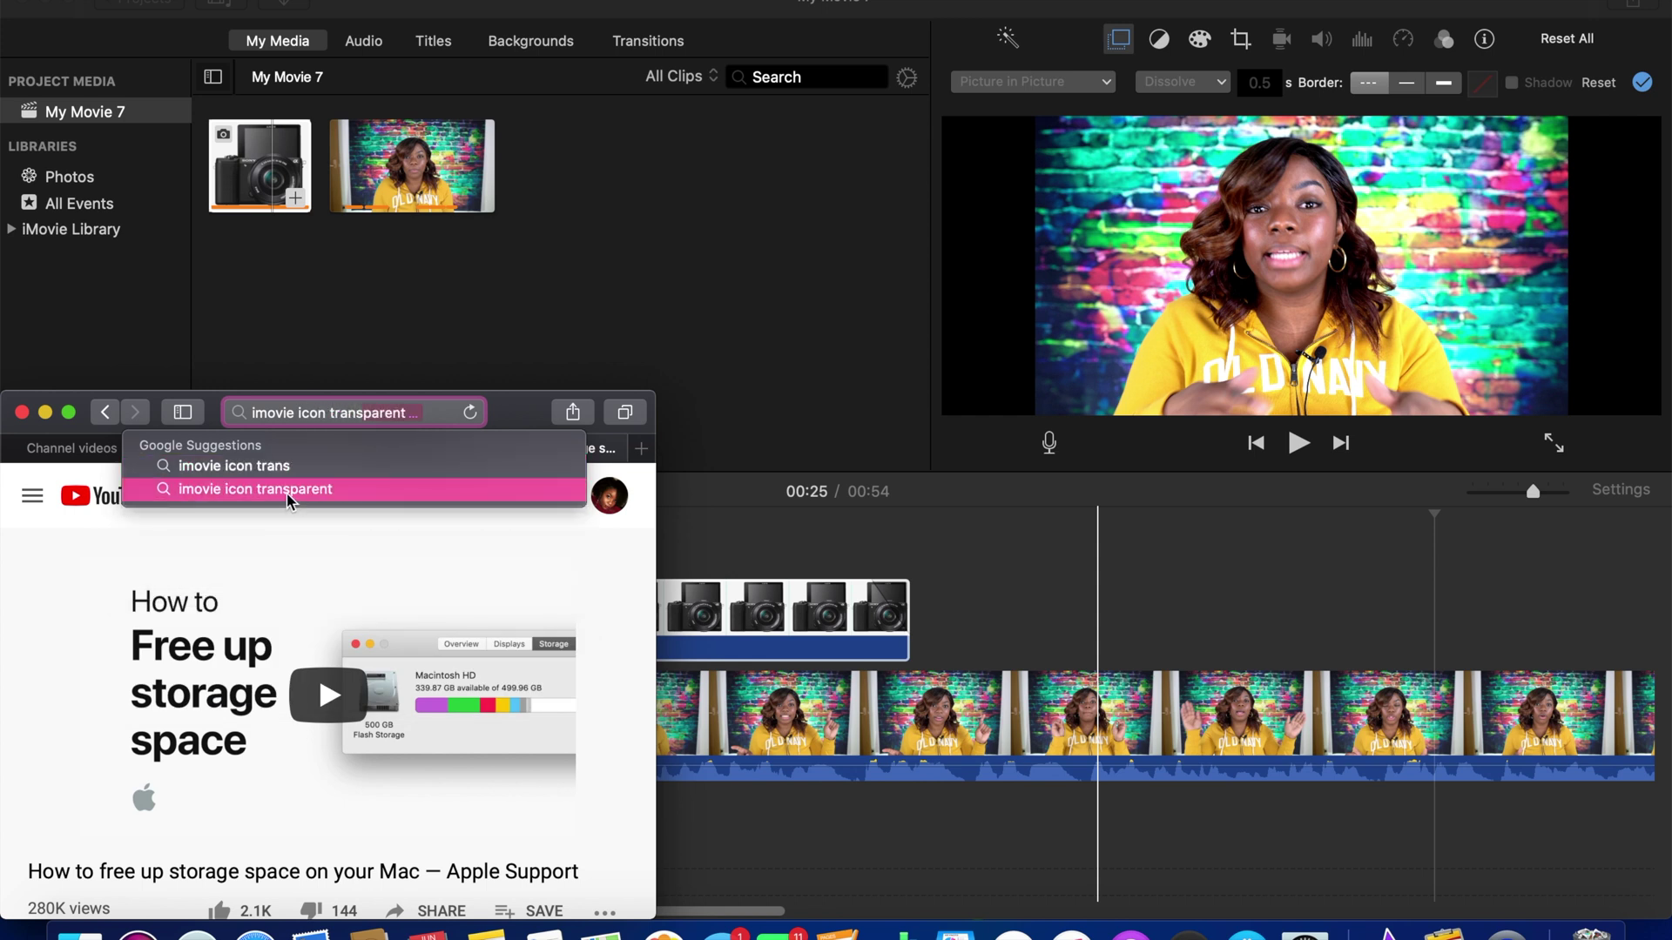
pyautogui.click(289, 494)
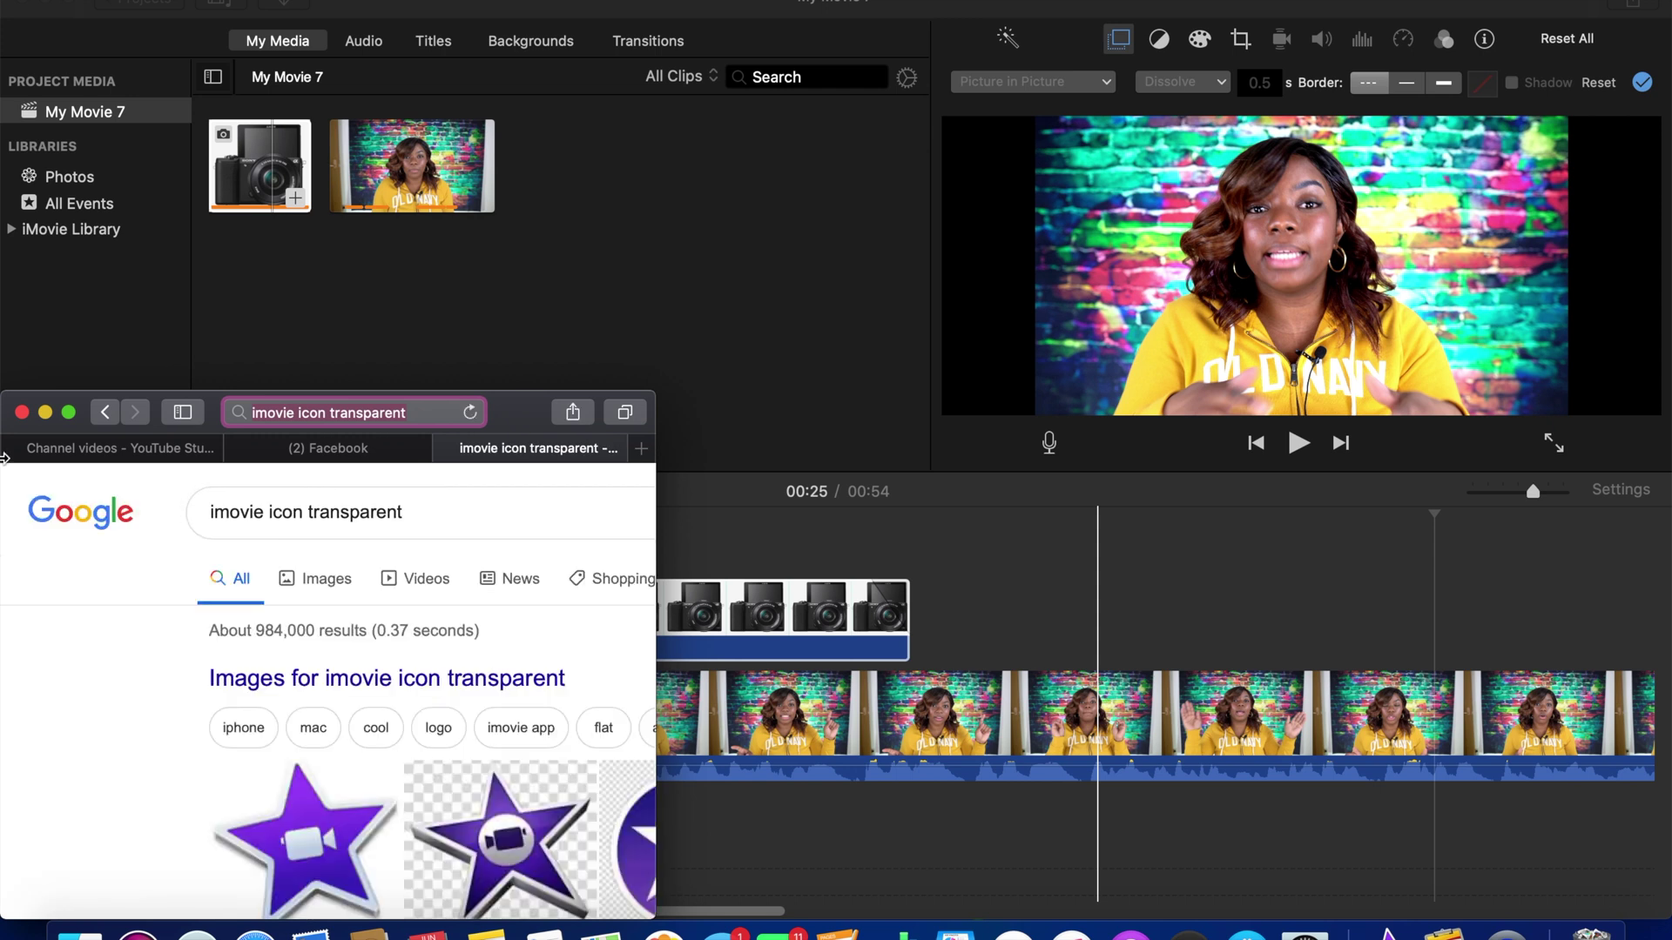
pyautogui.click(68, 413)
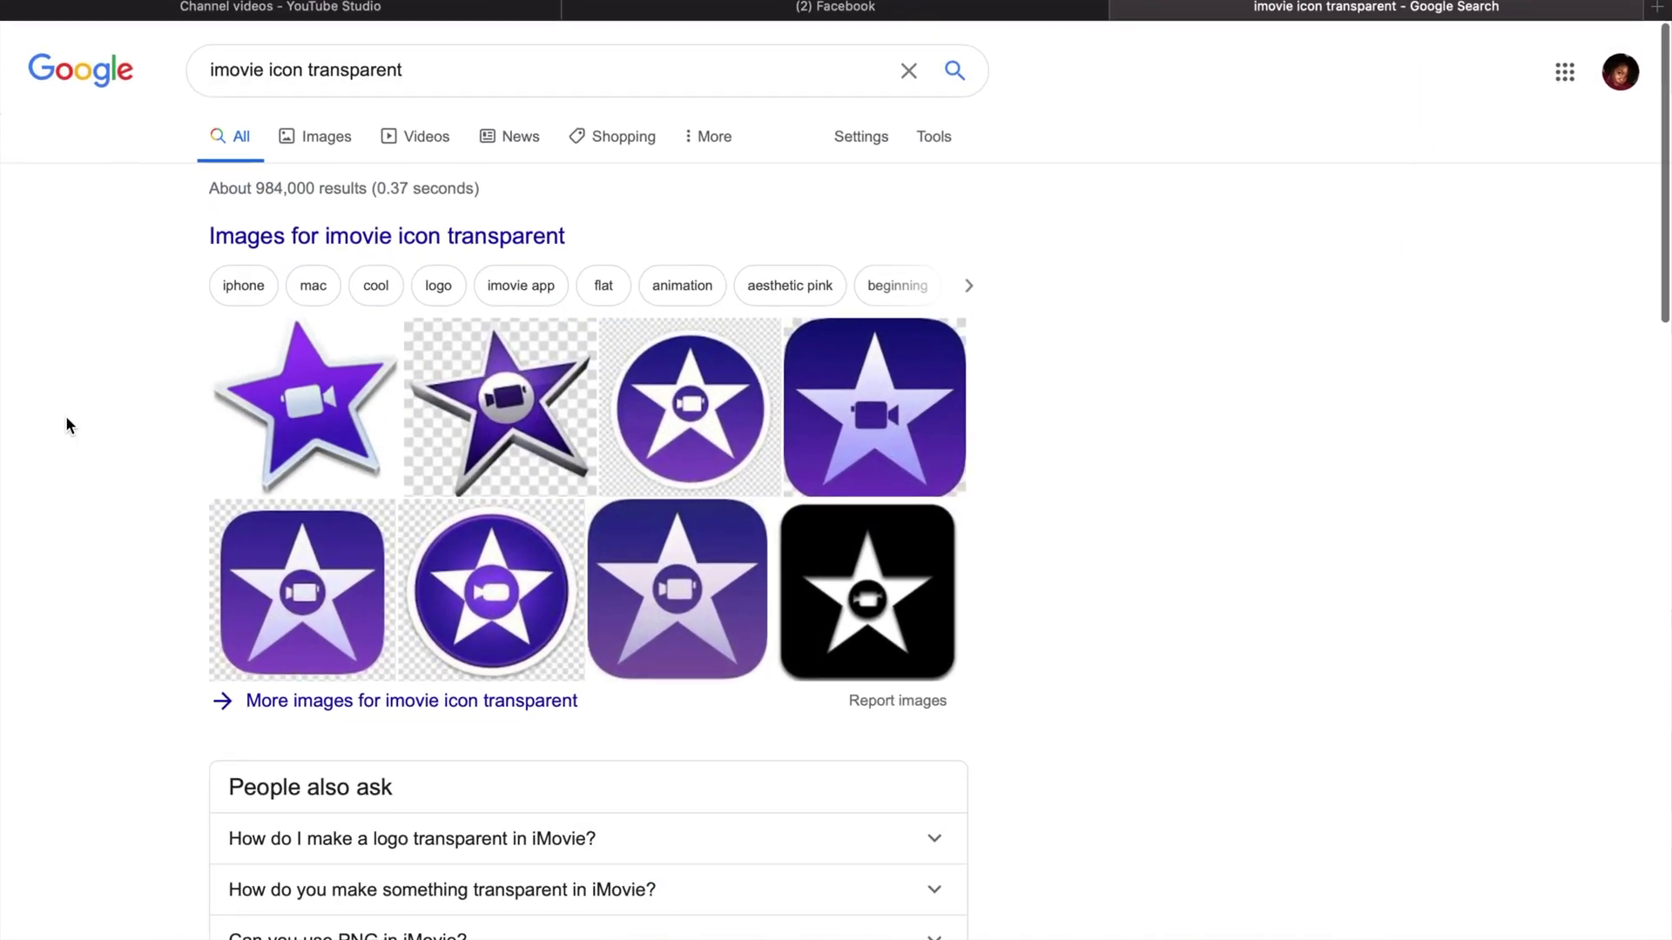
pyautogui.click(1471, 547)
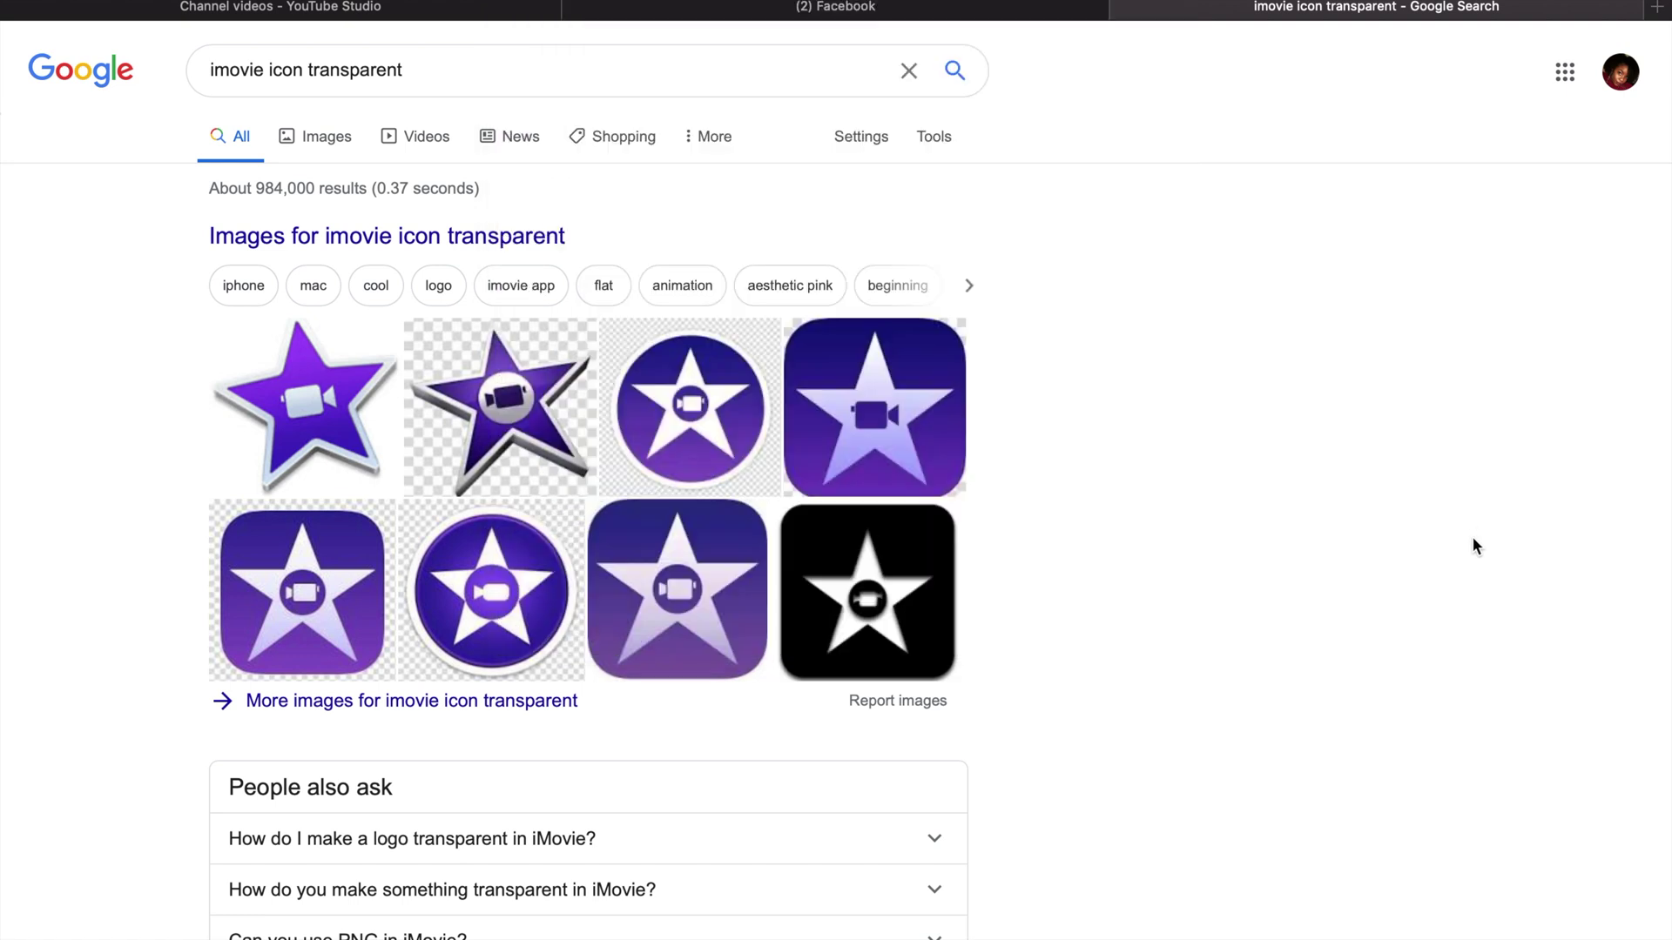
pyautogui.click(376, 237)
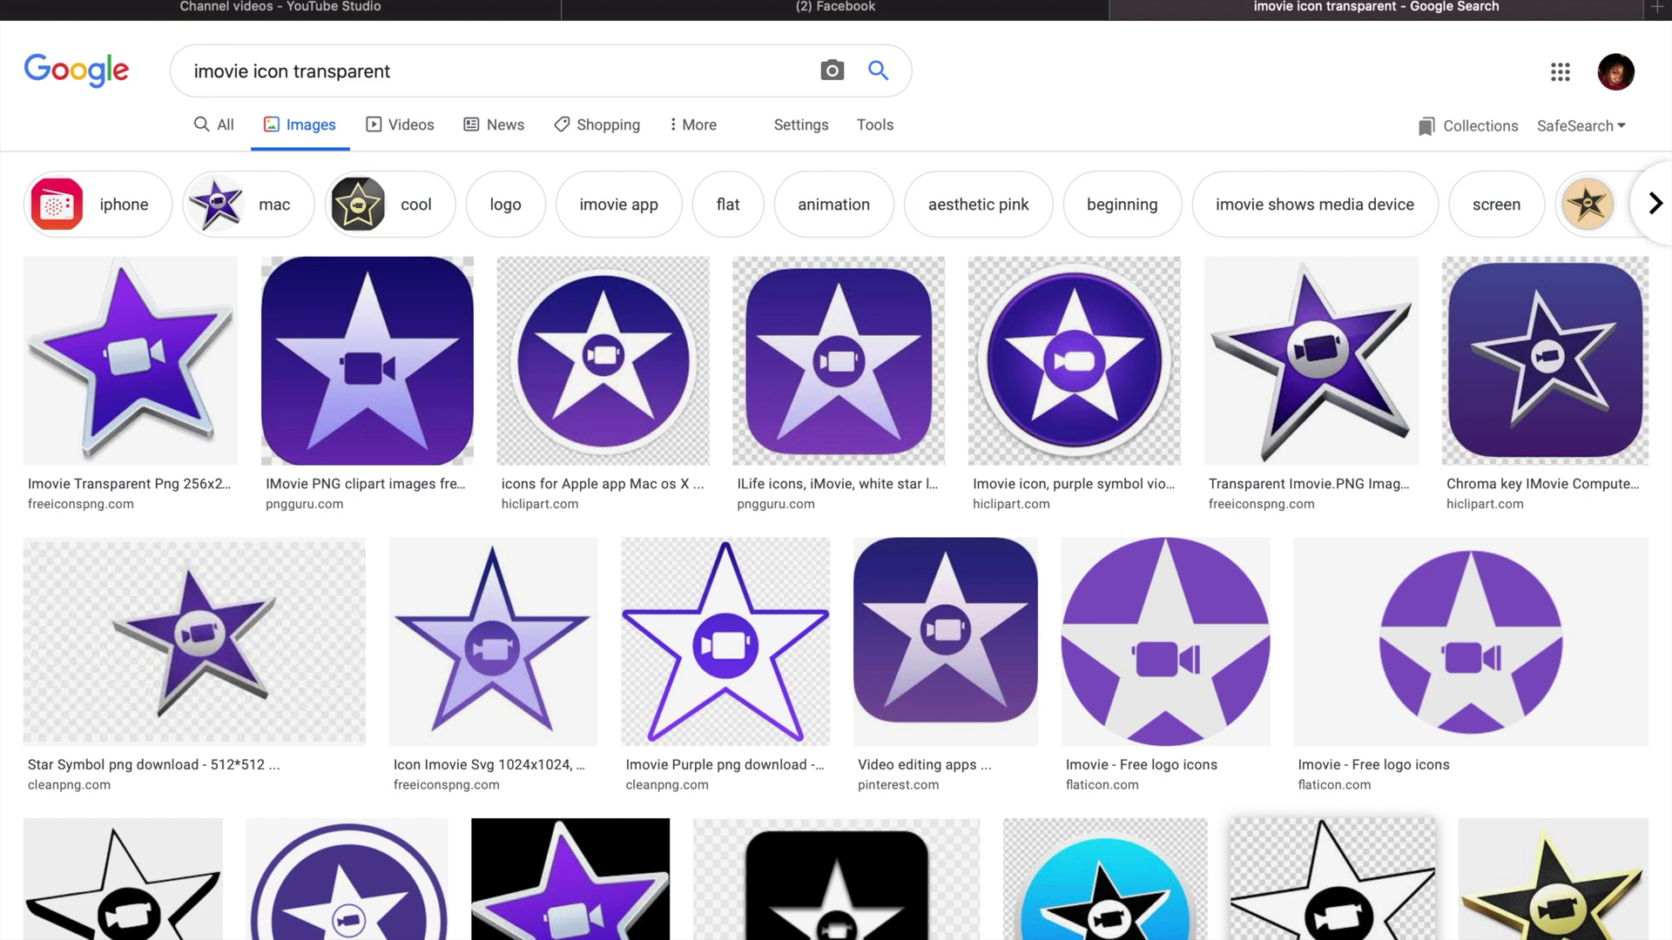
# Look through the image results for a suitable iMovie icon with a transparent background
pyautogui.moveTo(1287, 929)
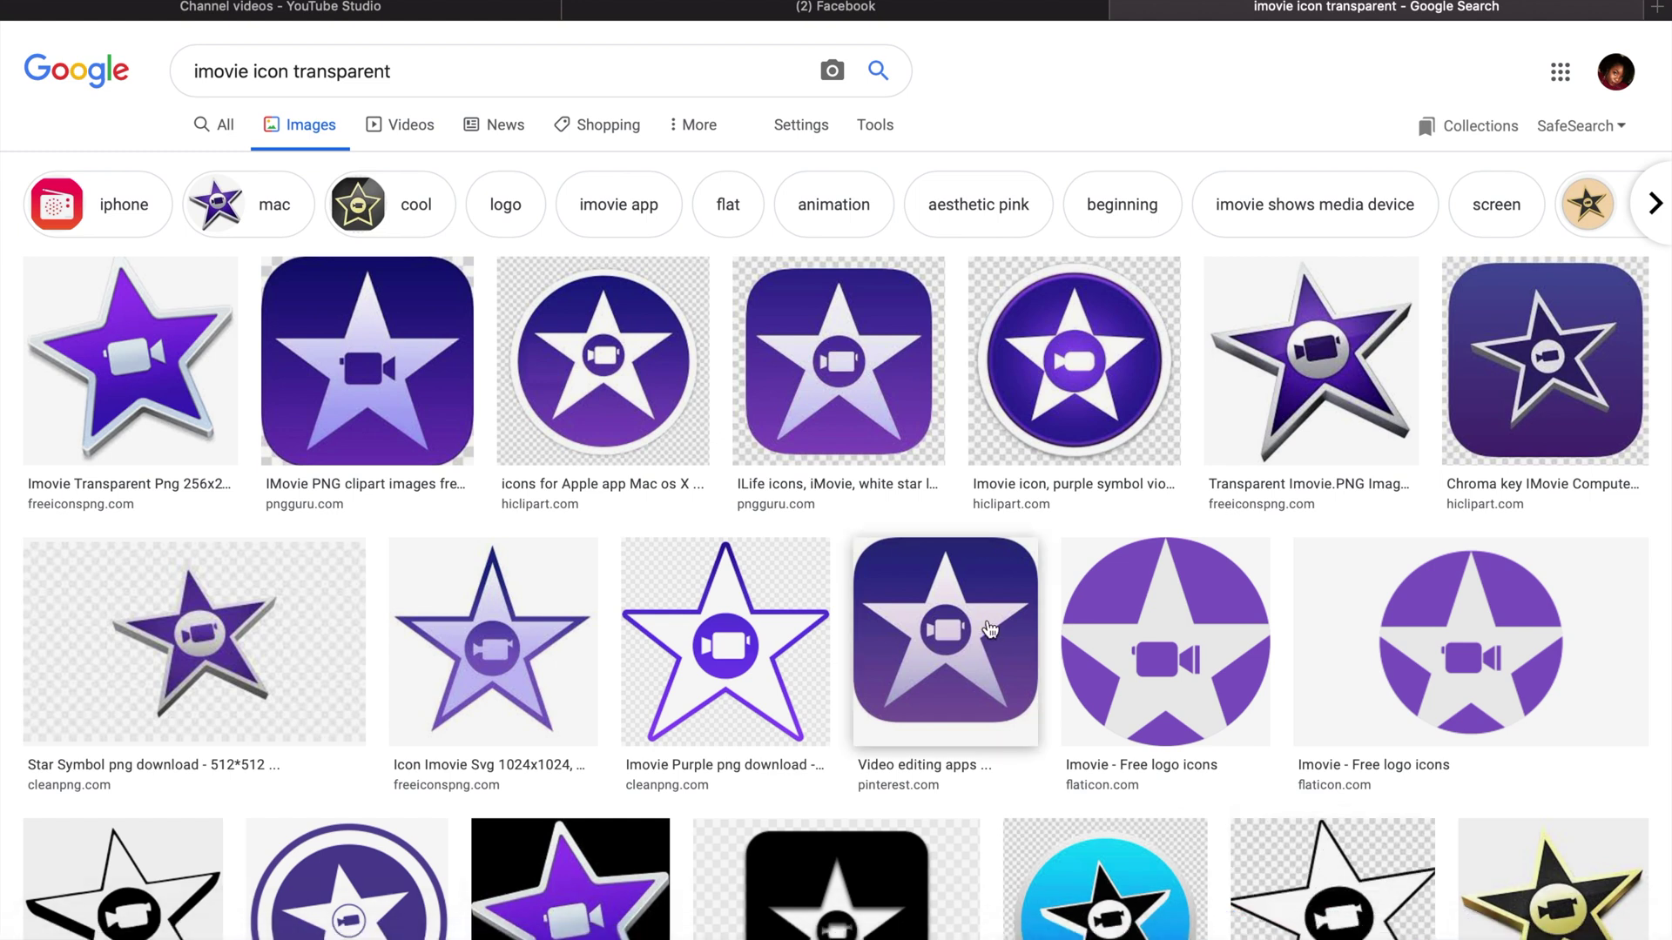
pyautogui.scroll(-8, 985, 627)
pyautogui.scroll(-7, 990, 629)
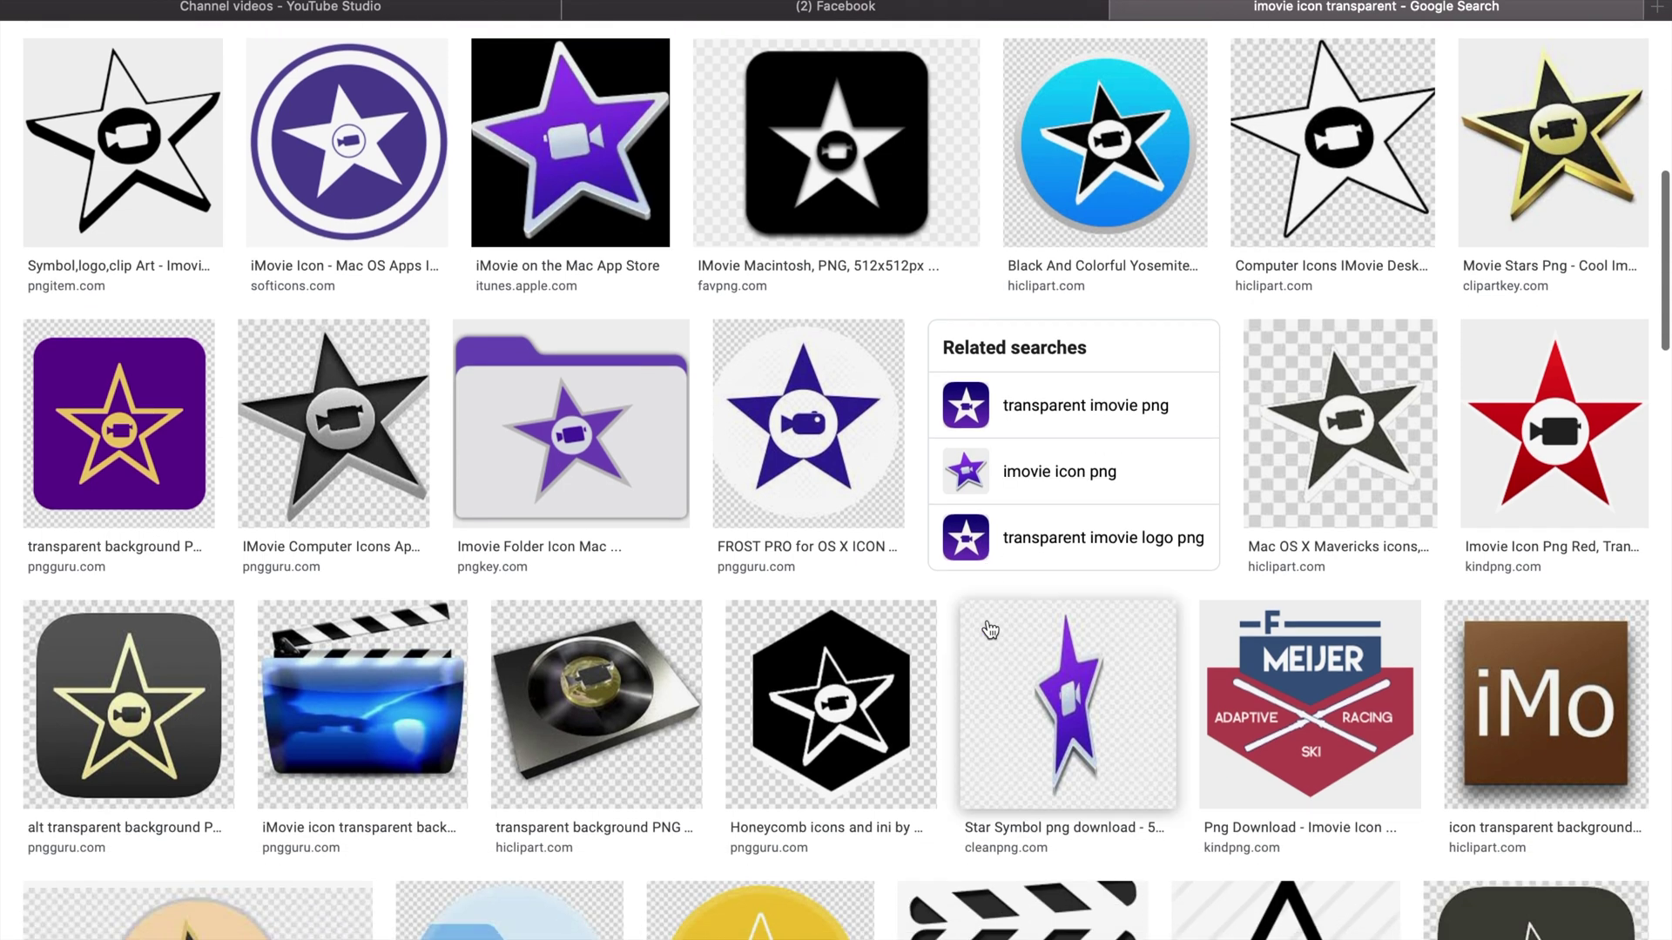
pyautogui.scroll(-5, 990, 629)
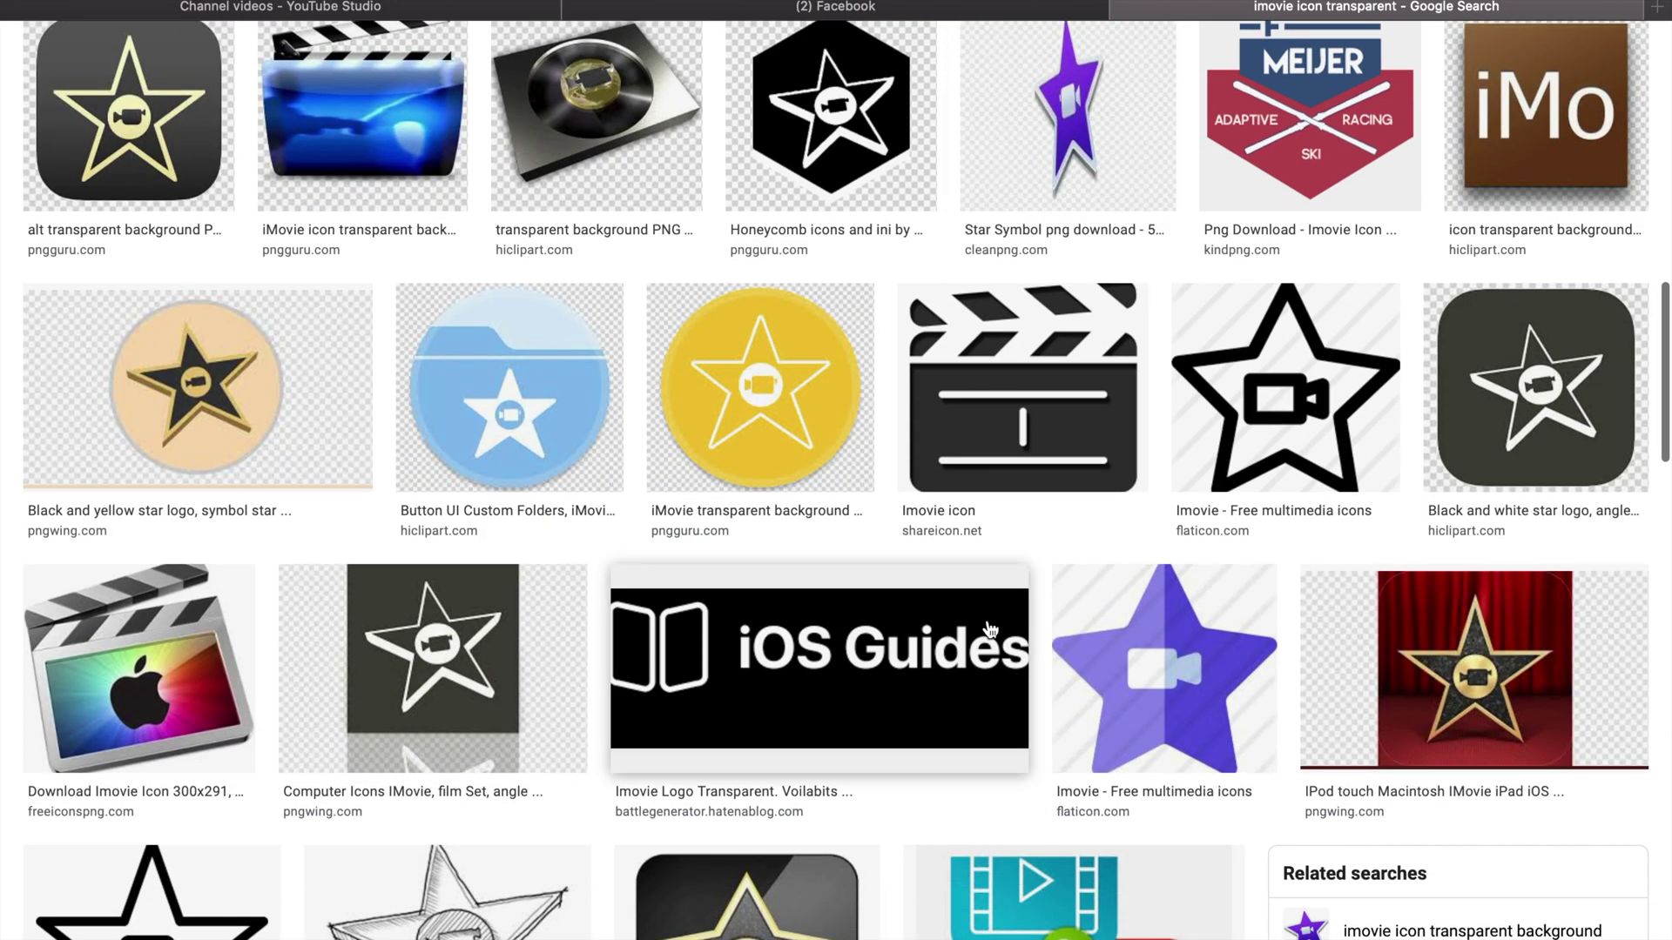
pyautogui.scroll(-10, 990, 628)
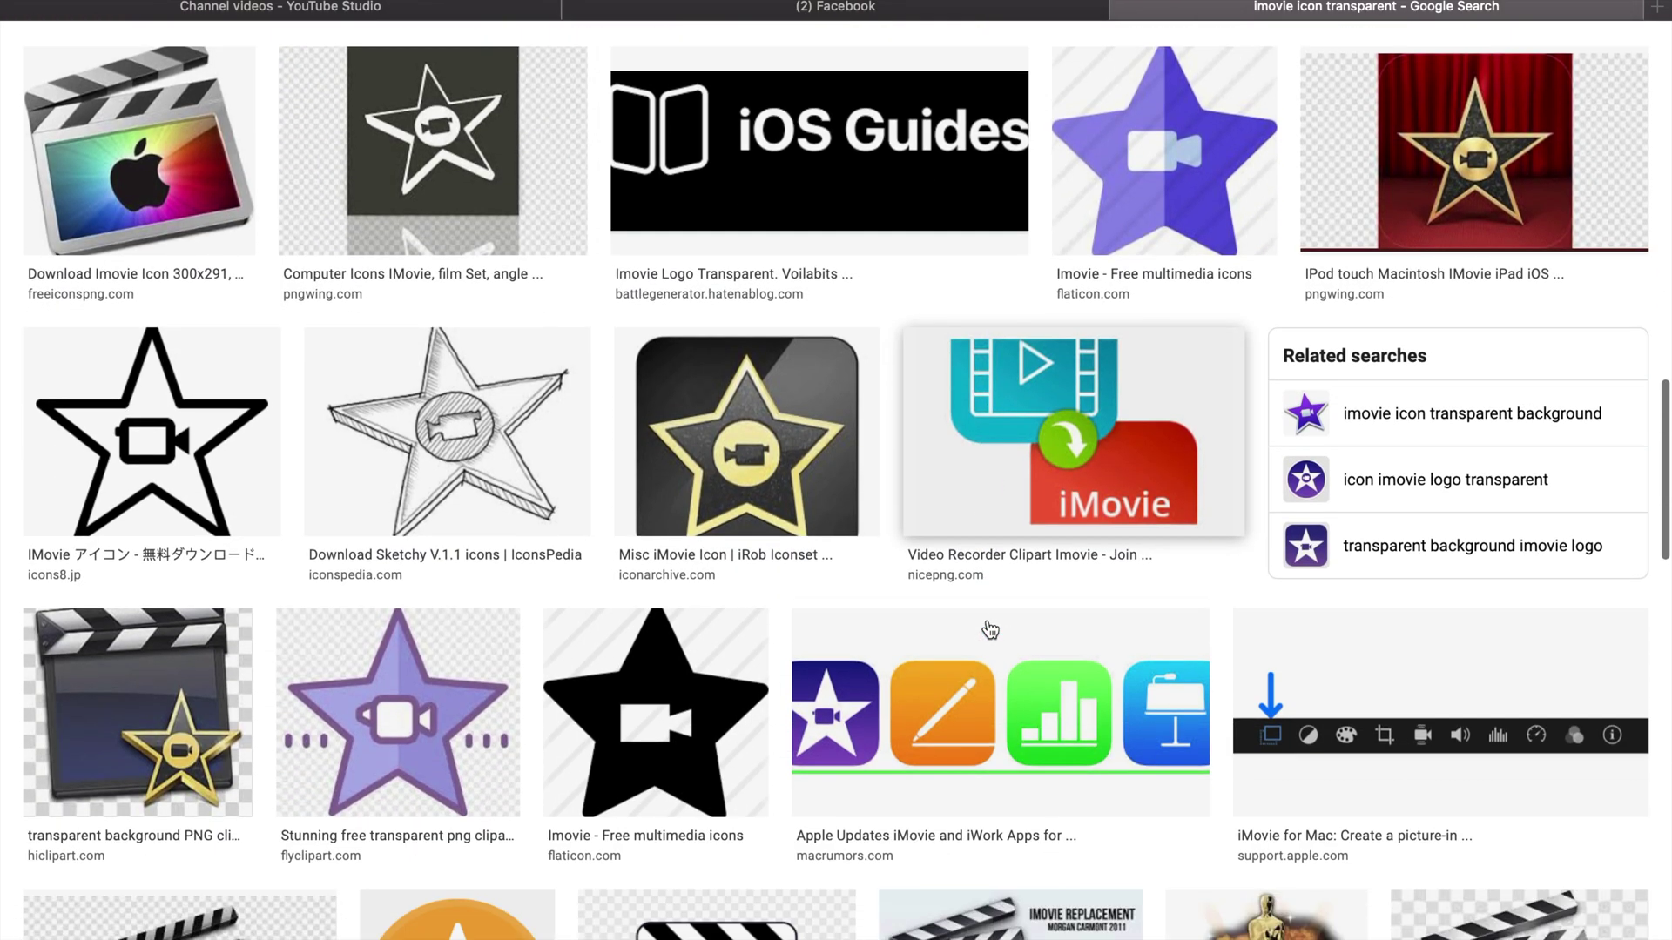
pyautogui.scroll(-6, 990, 628)
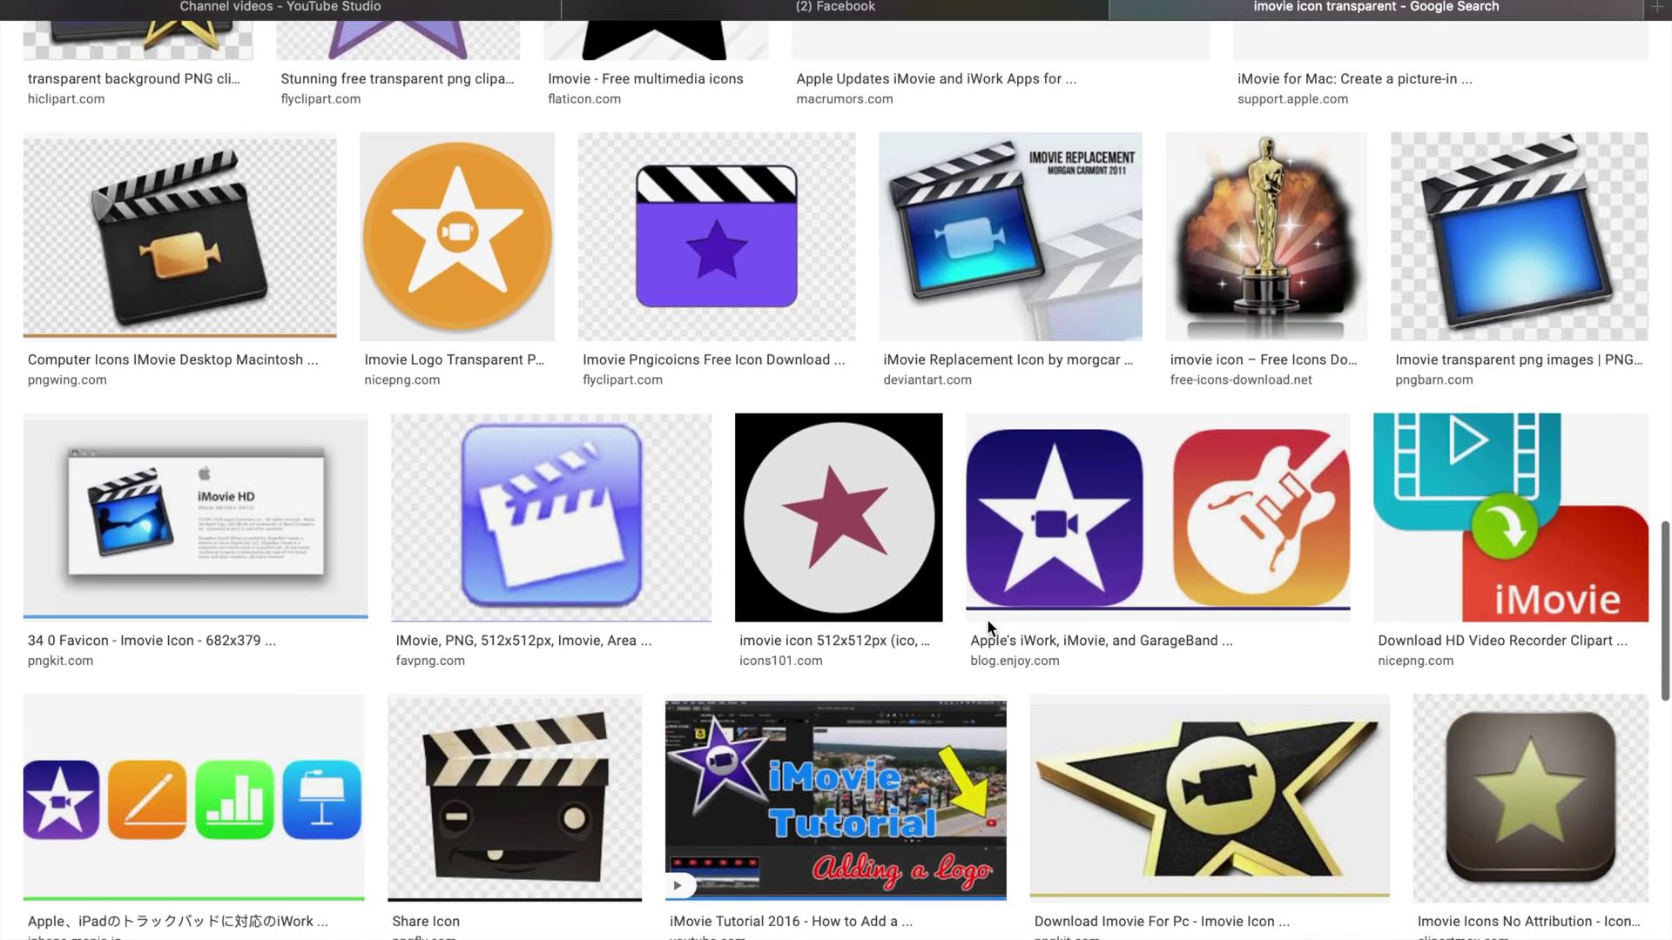
pyautogui.scroll(-4, 990, 629)
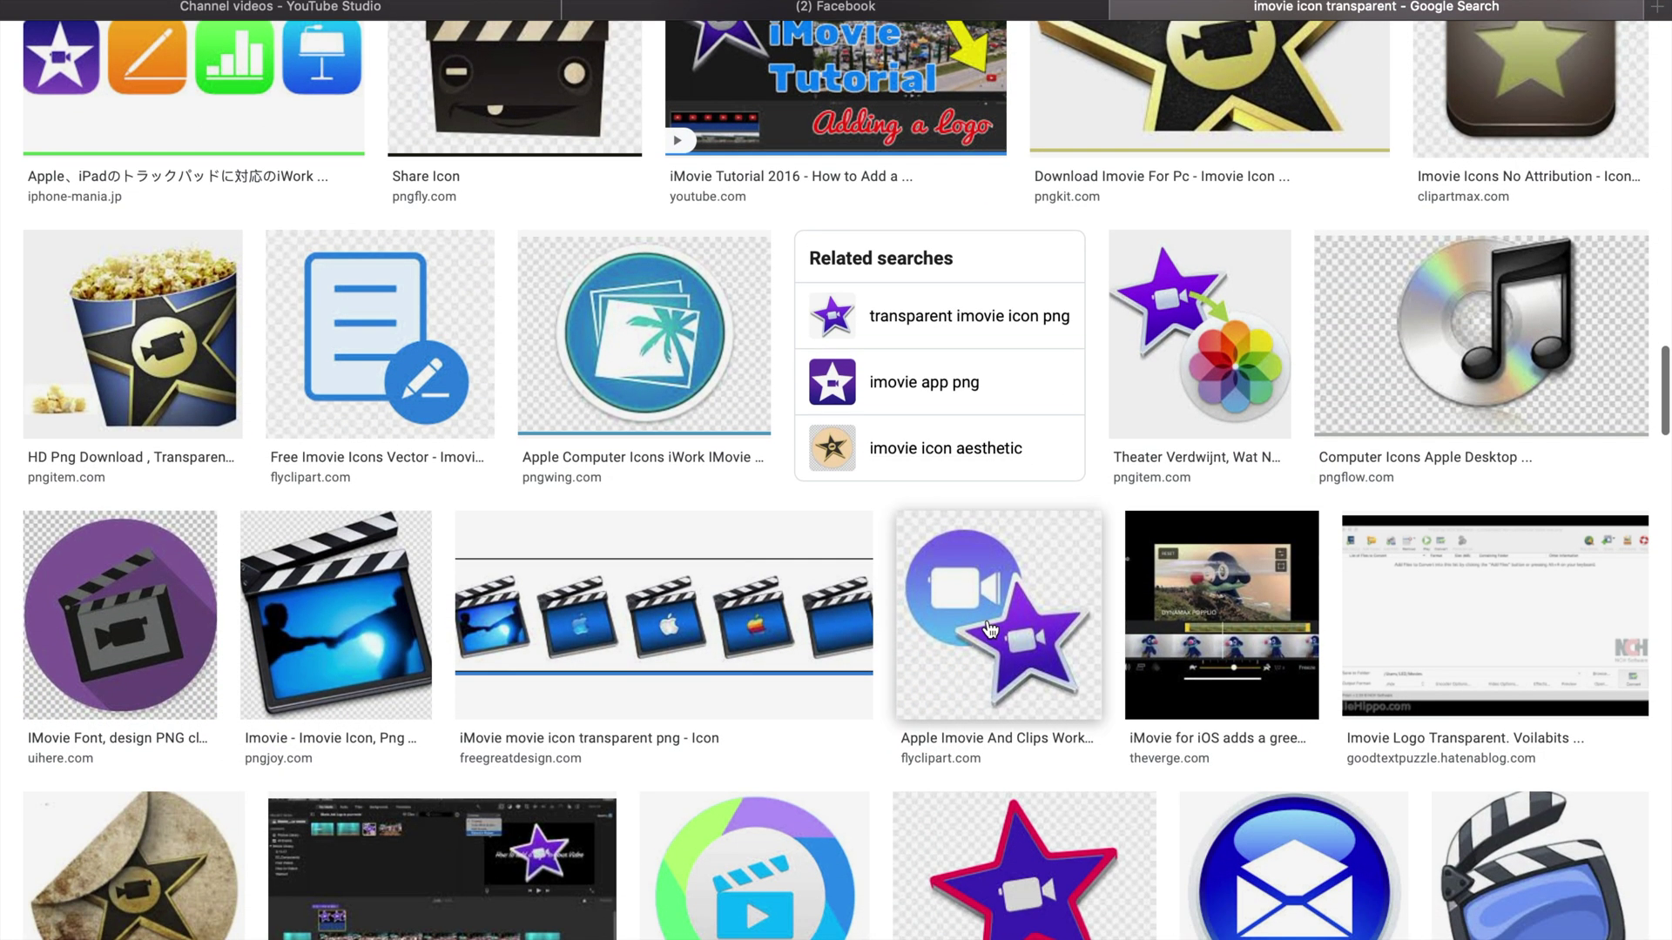
pyautogui.scroll(-6, 990, 629)
pyautogui.scroll(15, 990, 628)
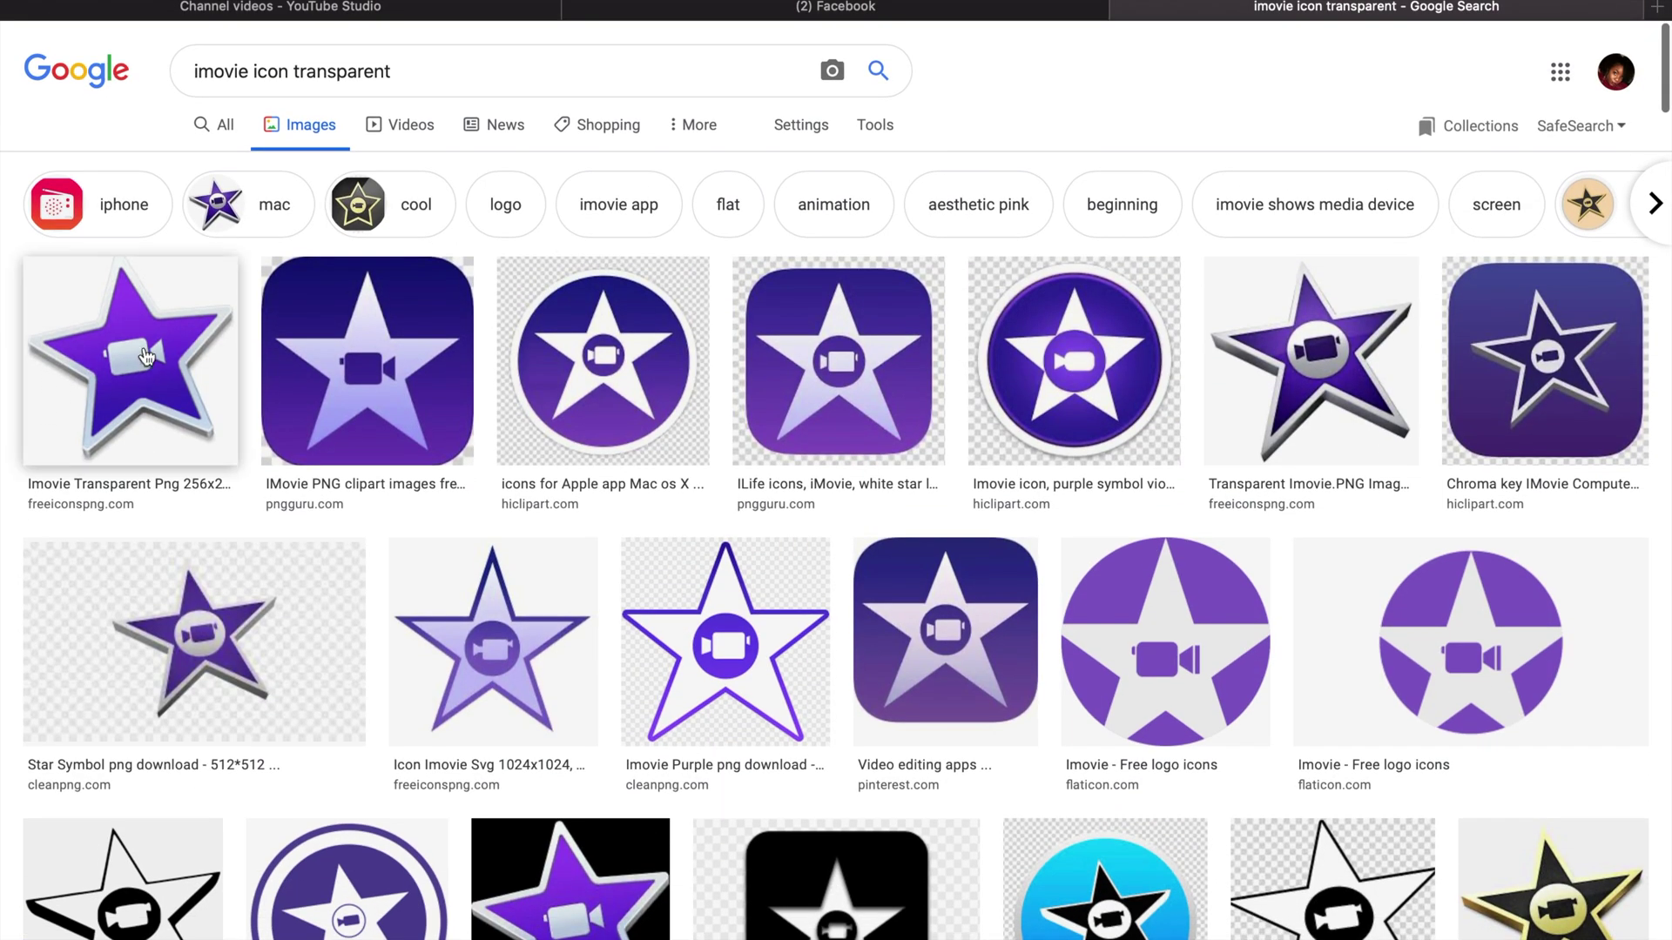
# Open the purple star "Imovie Transparent Png 256x256" result from freeiconspng.com and save its image to Downloads
pyautogui.click(135, 356)
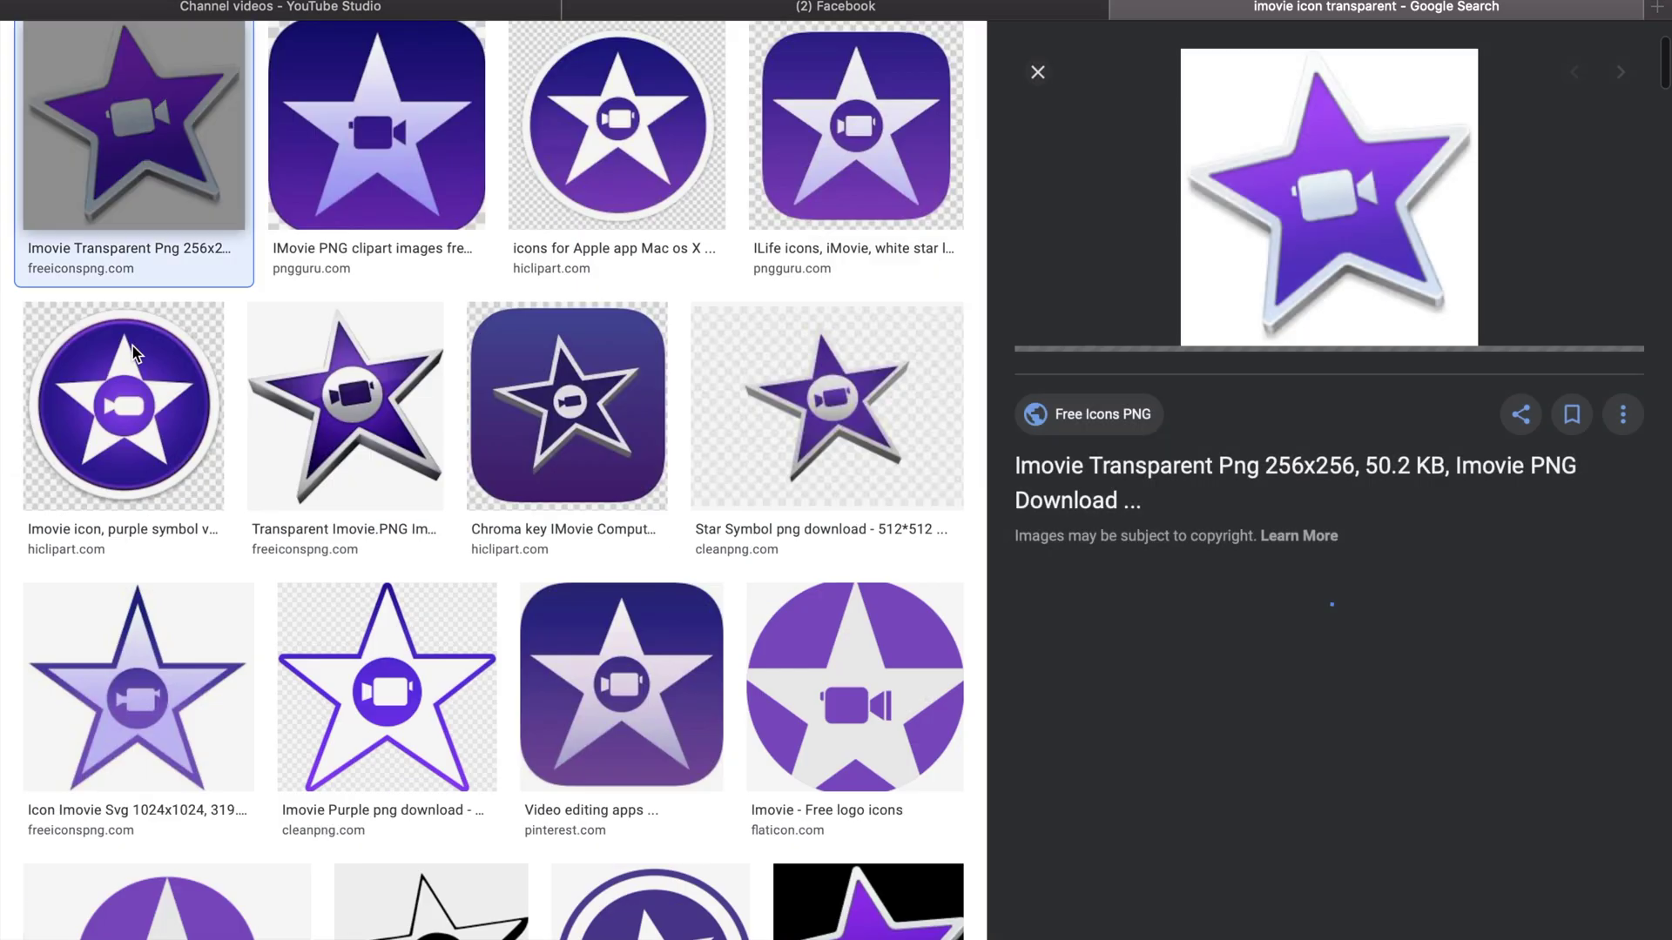
pyautogui.rightClick(1374, 219)
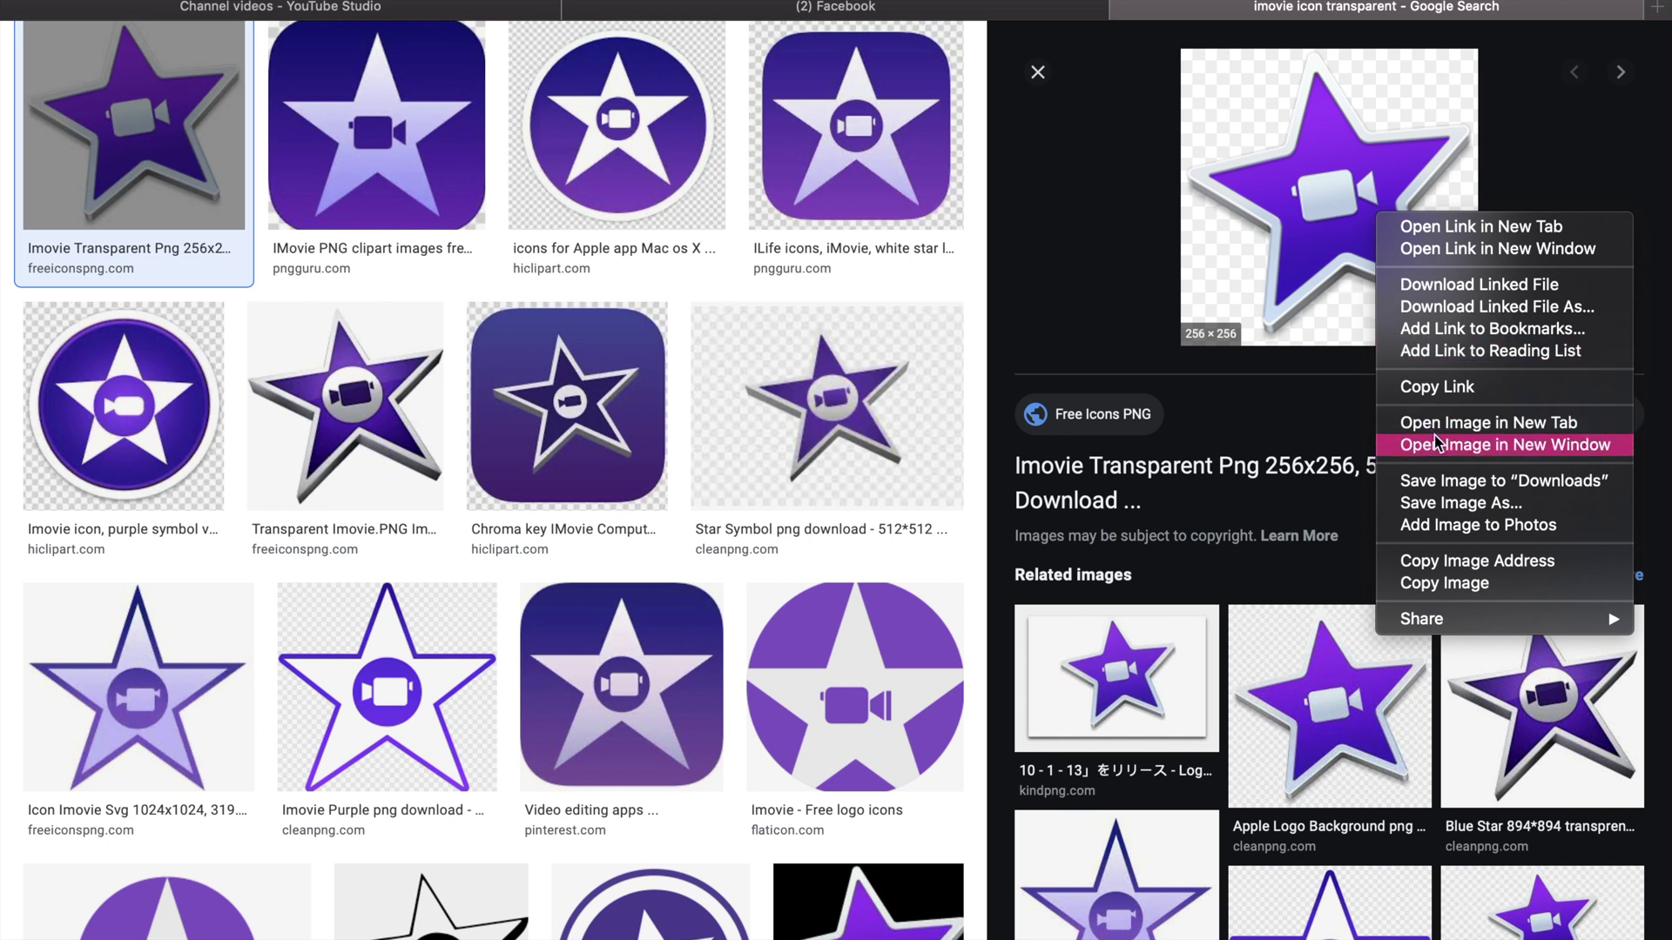
pyautogui.click(1449, 484)
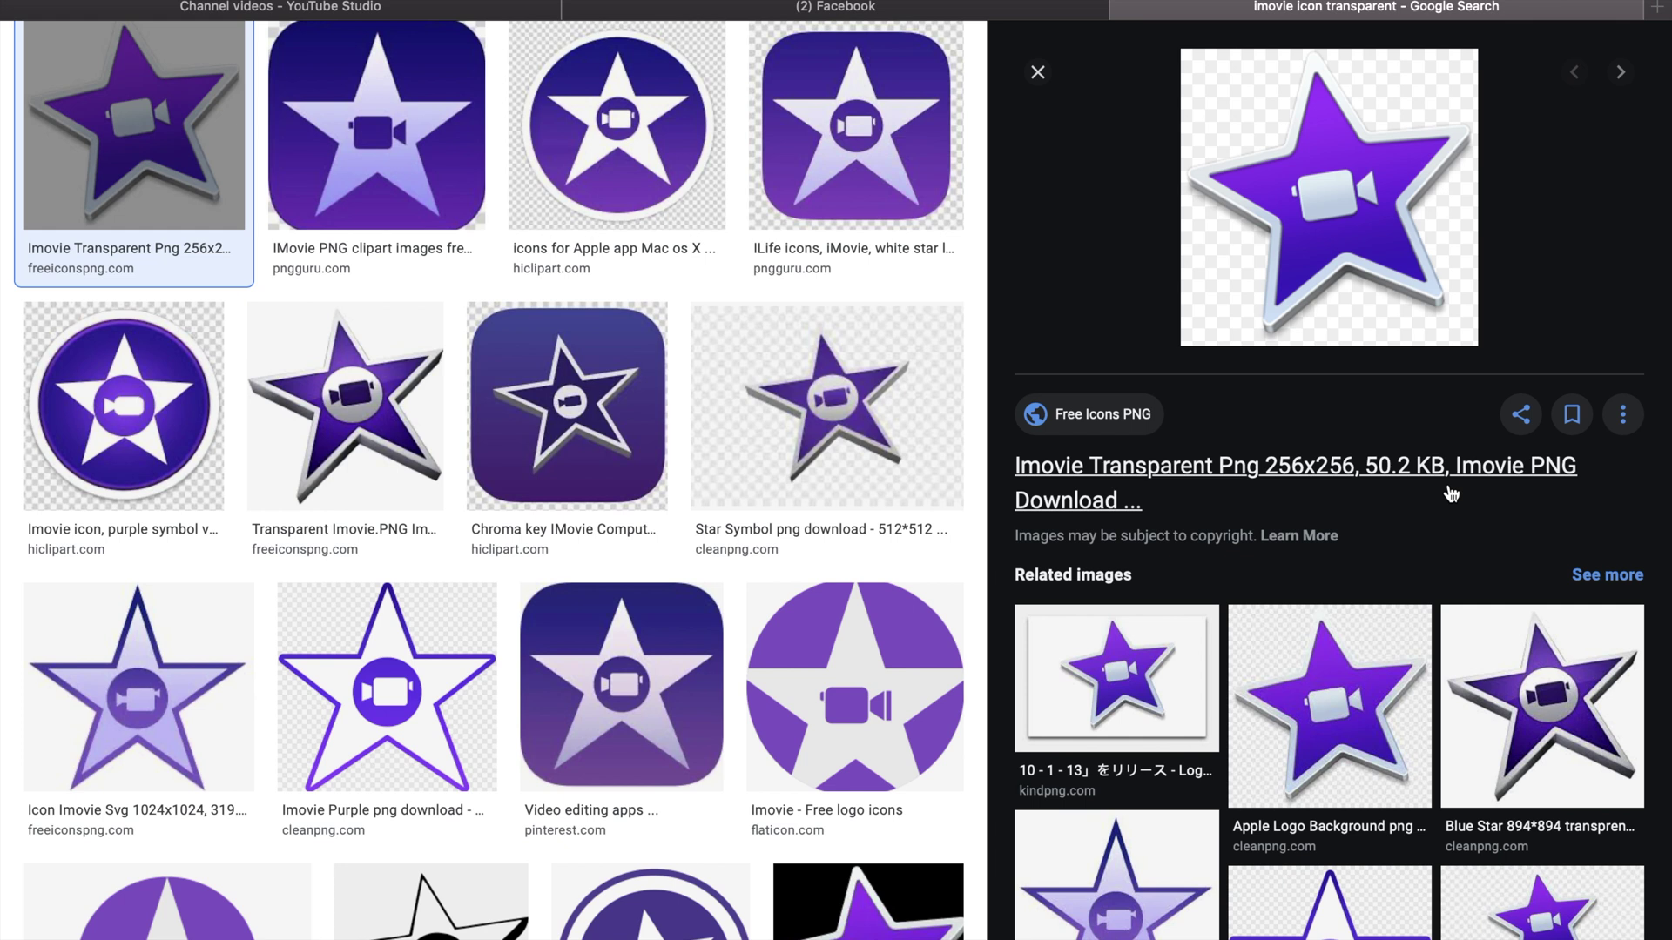
# Launch Microsoft PowerPoint and bring up the presentation containing the video thumbnail slides
pyautogui.moveTo(953, 936)
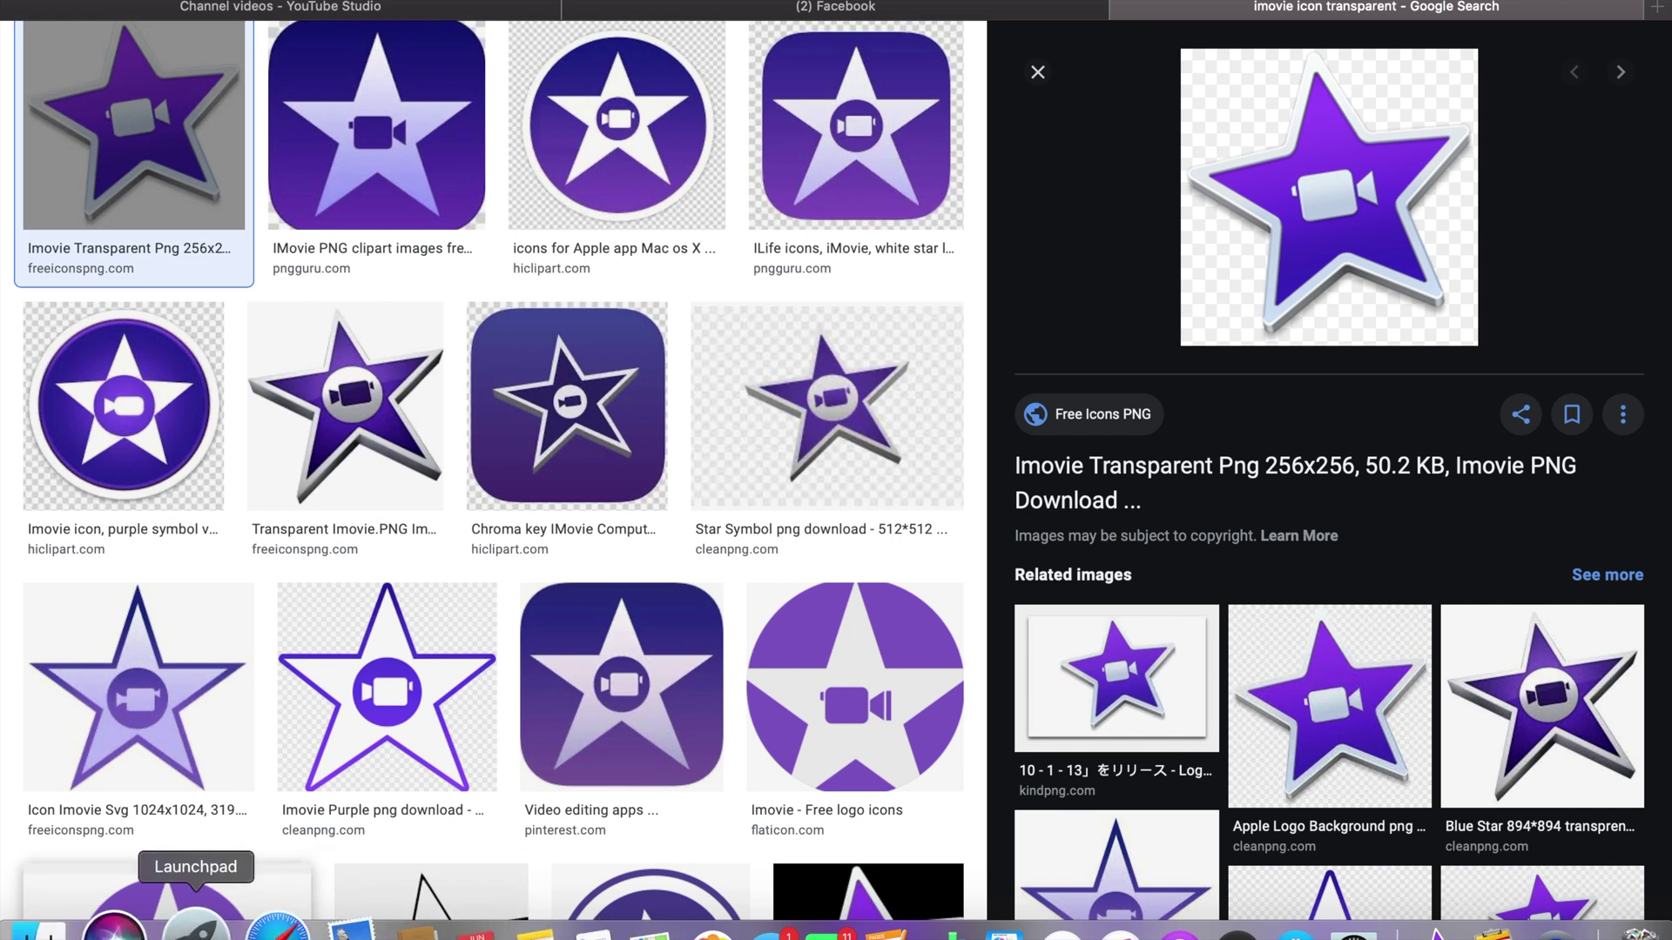
pyautogui.click(196, 930)
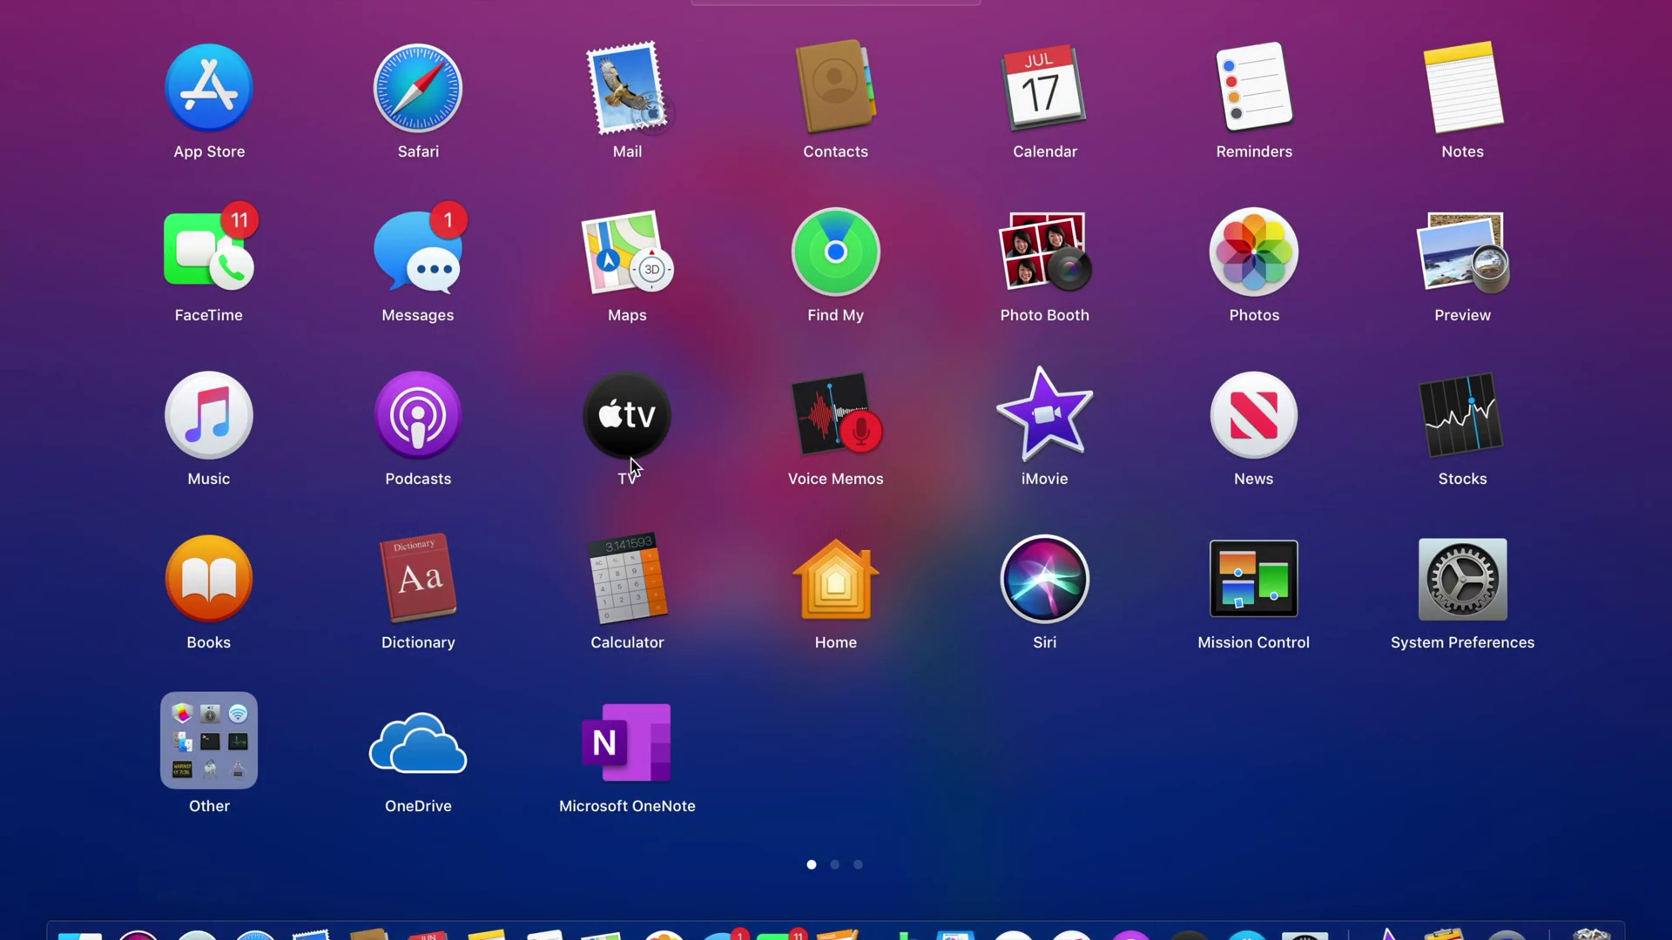
pyautogui.hscroll(3, 758, 448)
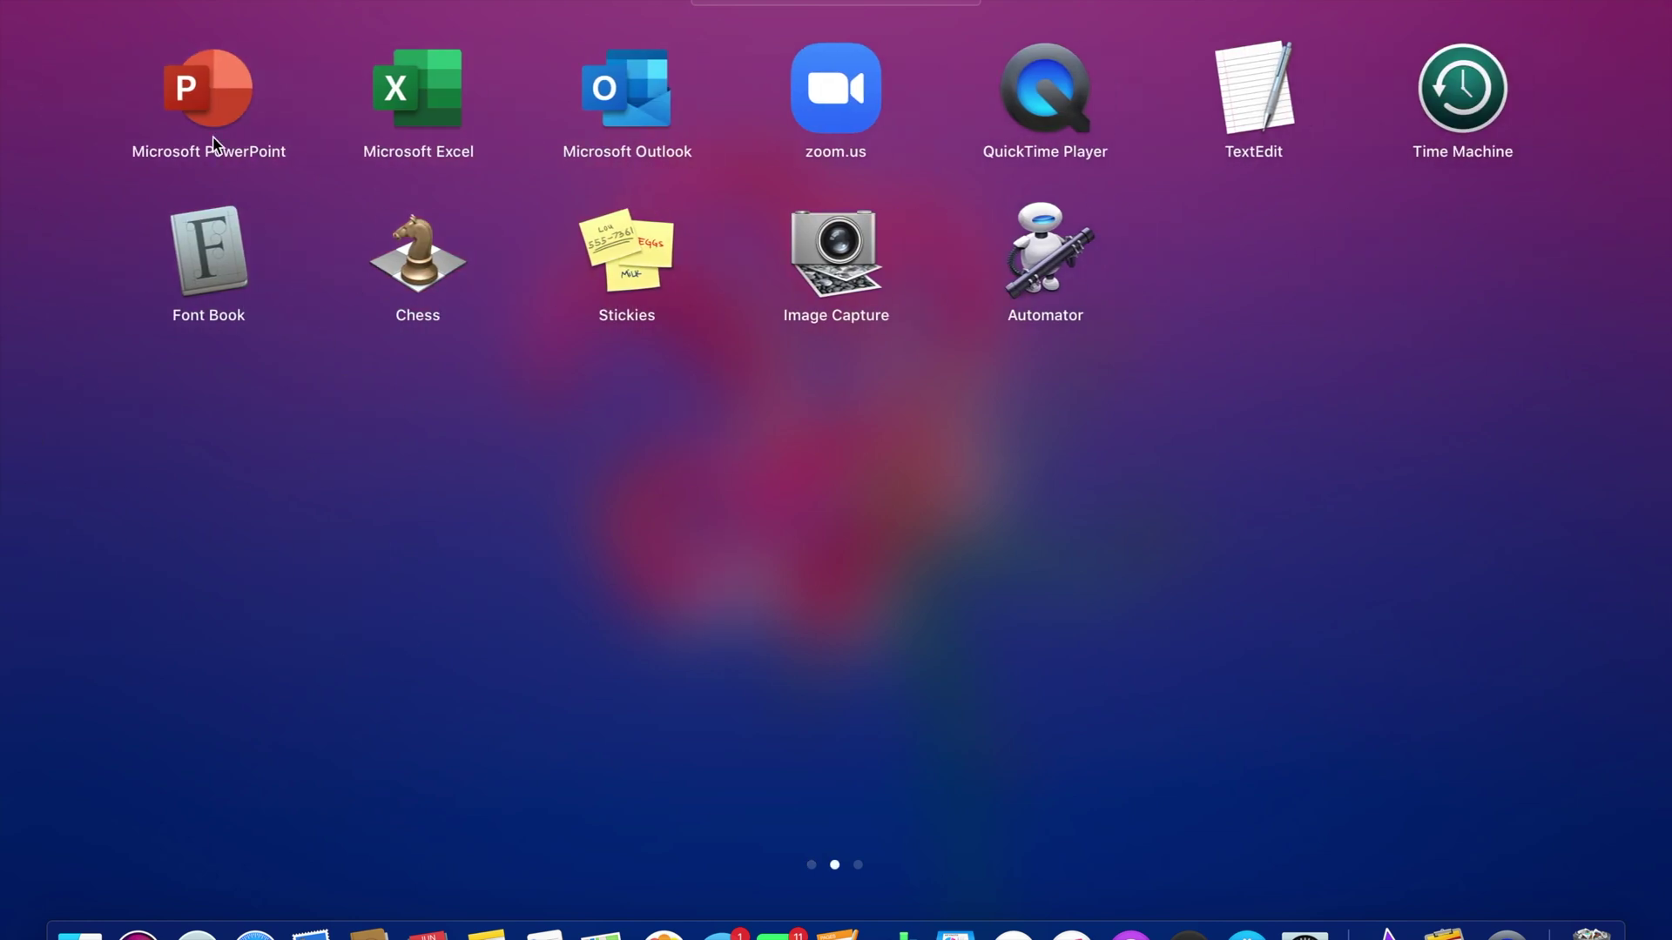
pyautogui.press('Escape')
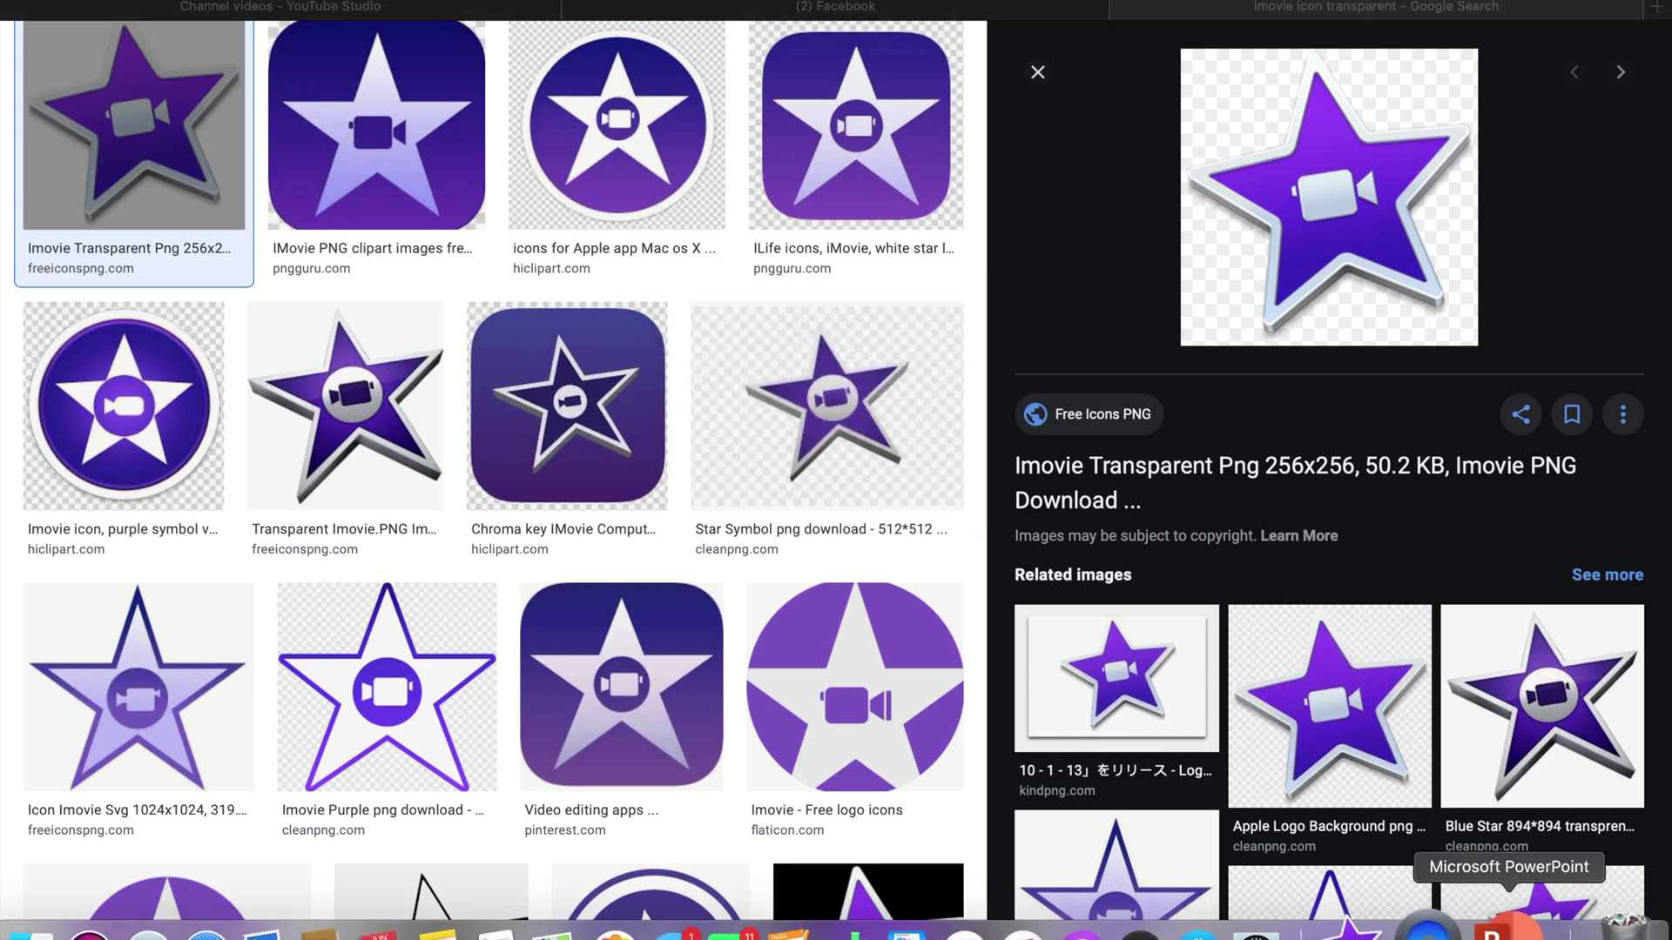
pyautogui.click(1509, 930)
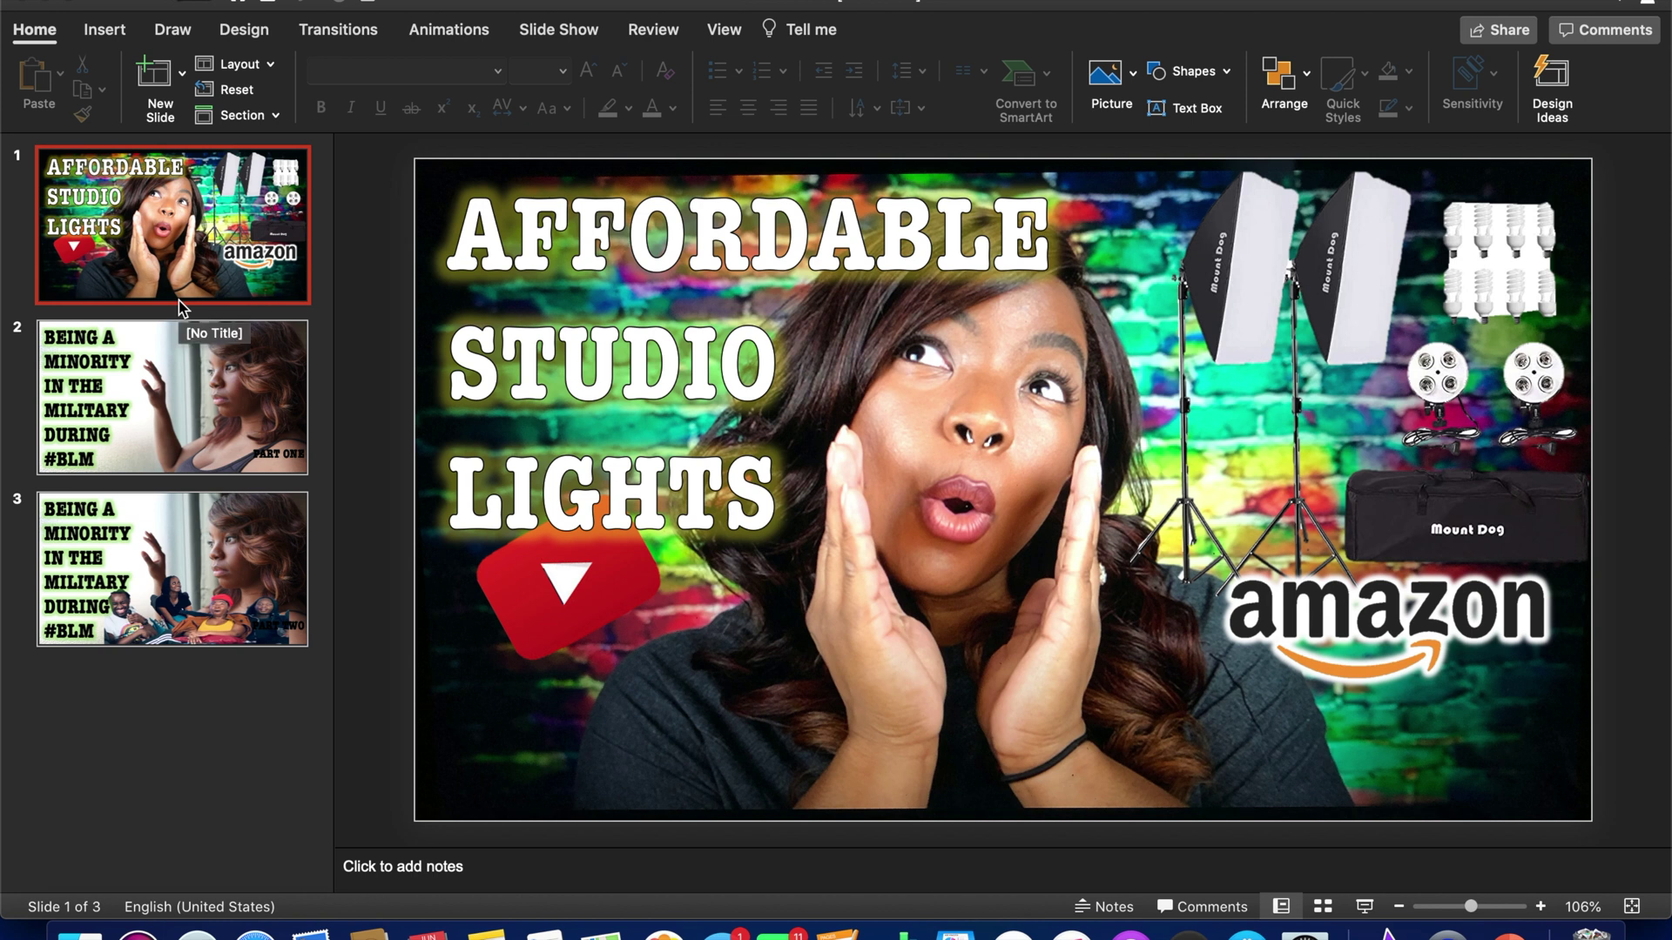
# Add a new slide after the third slide, the "Part Two" thumbnail
pyautogui.click(168, 579)
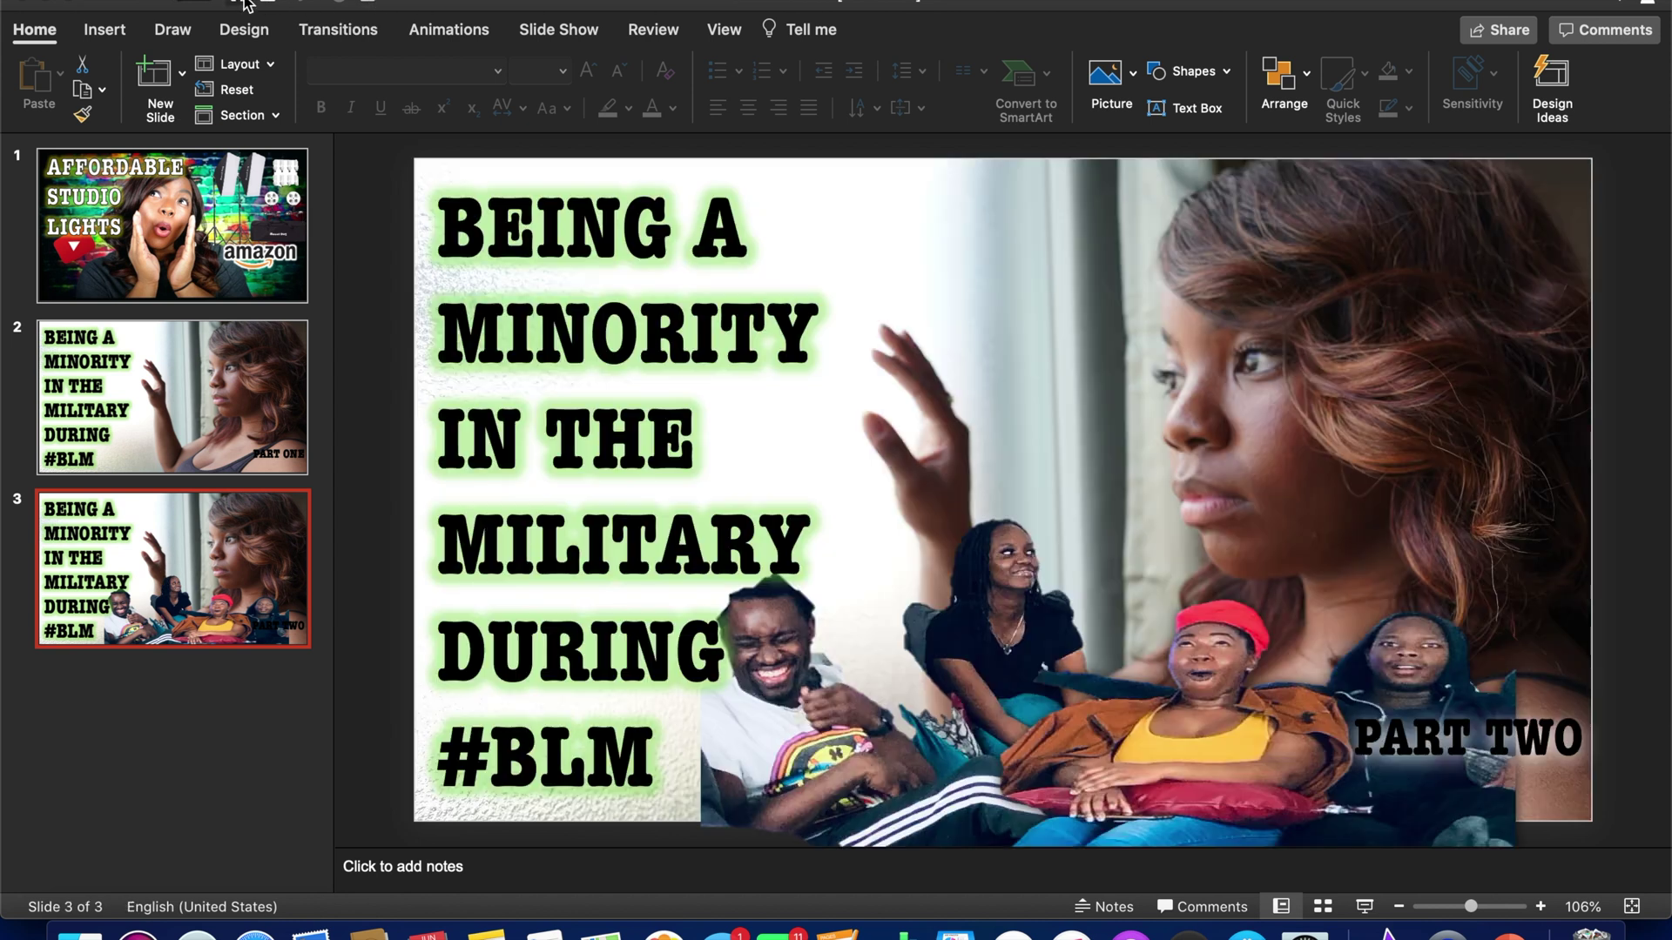
pyautogui.click(399, 7)
pyautogui.press('Escape')
pyautogui.rightClick(123, 611)
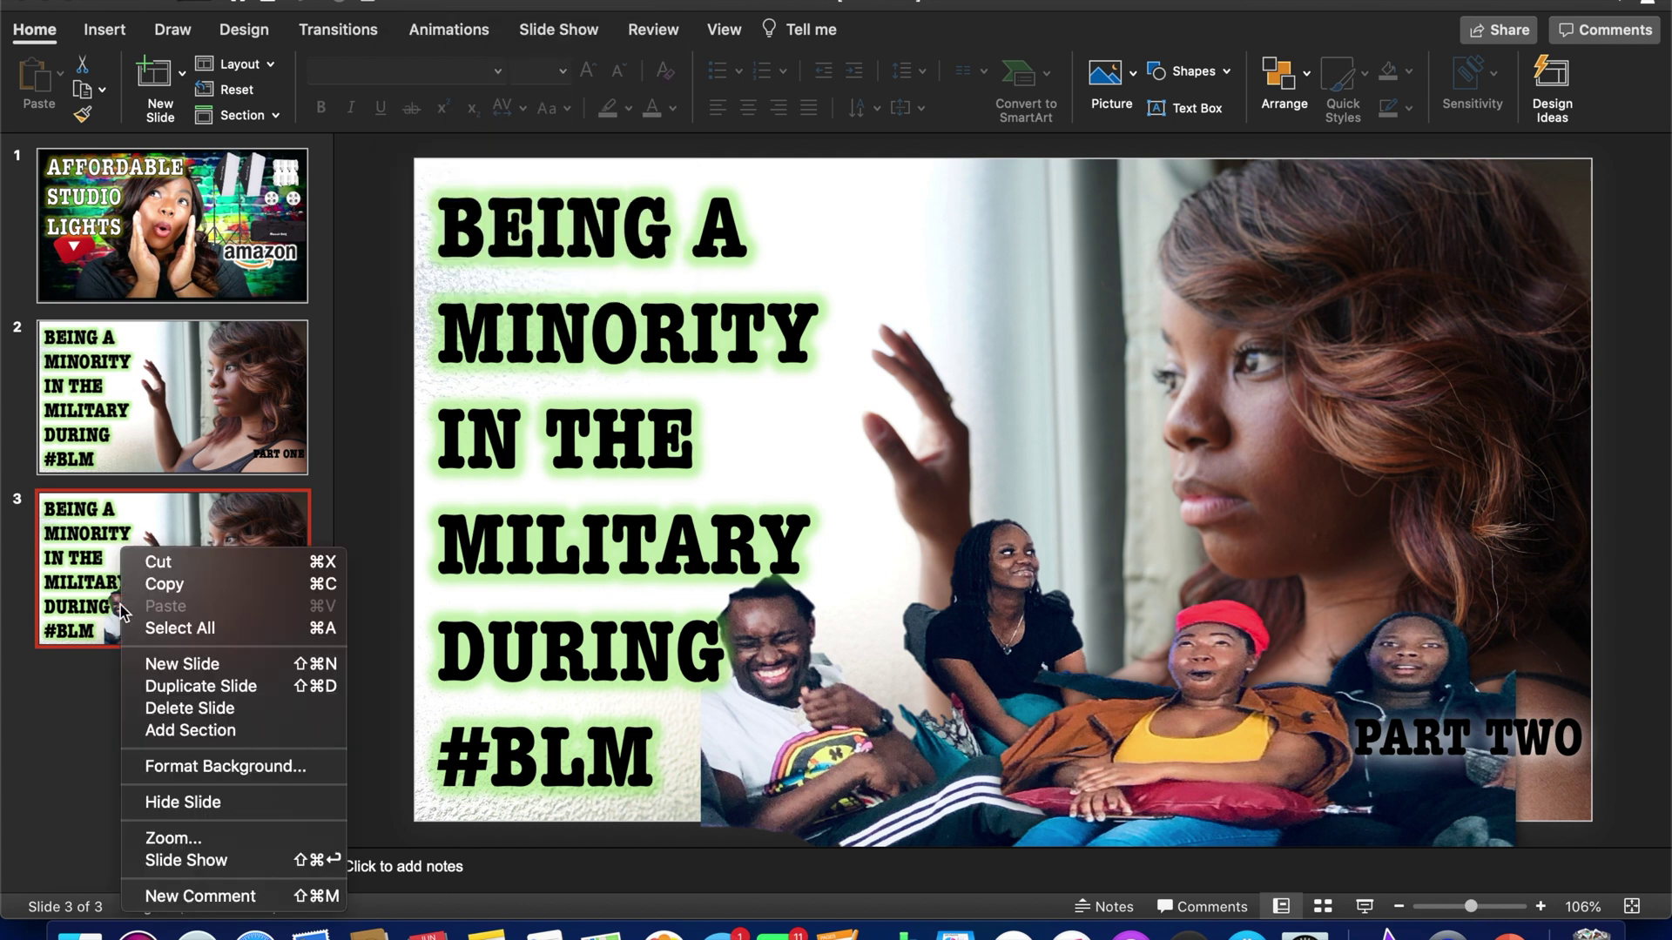
pyautogui.click(174, 663)
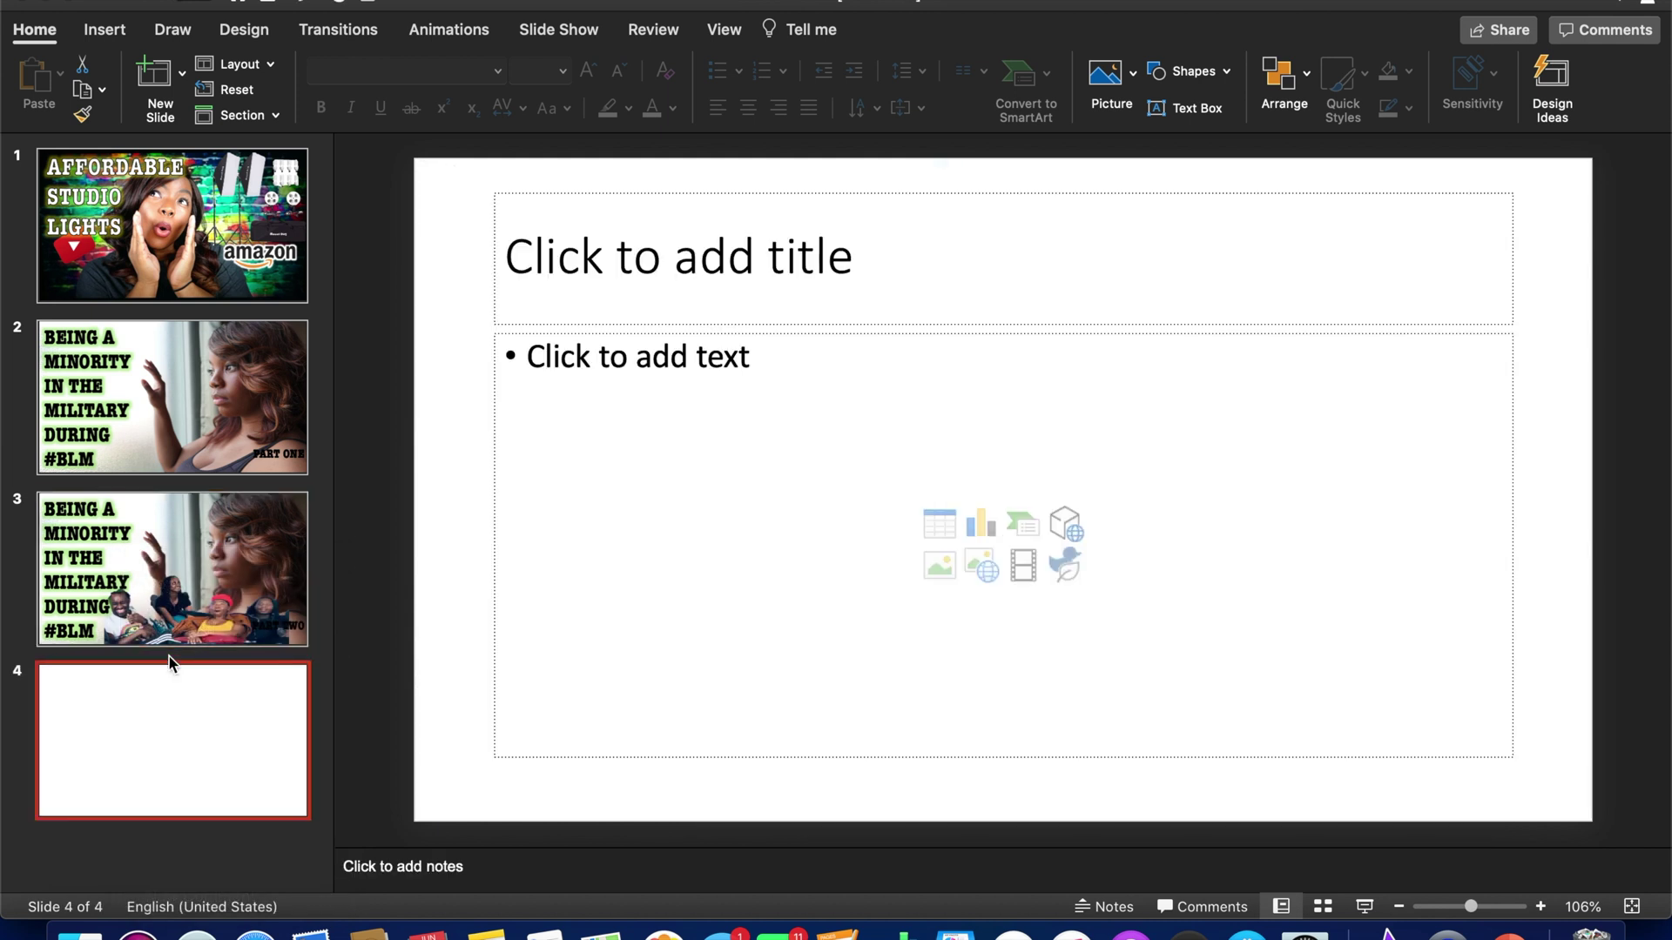
# Cut the title and text placeholders from the new slide to leave it blank
pyautogui.click(736, 219)
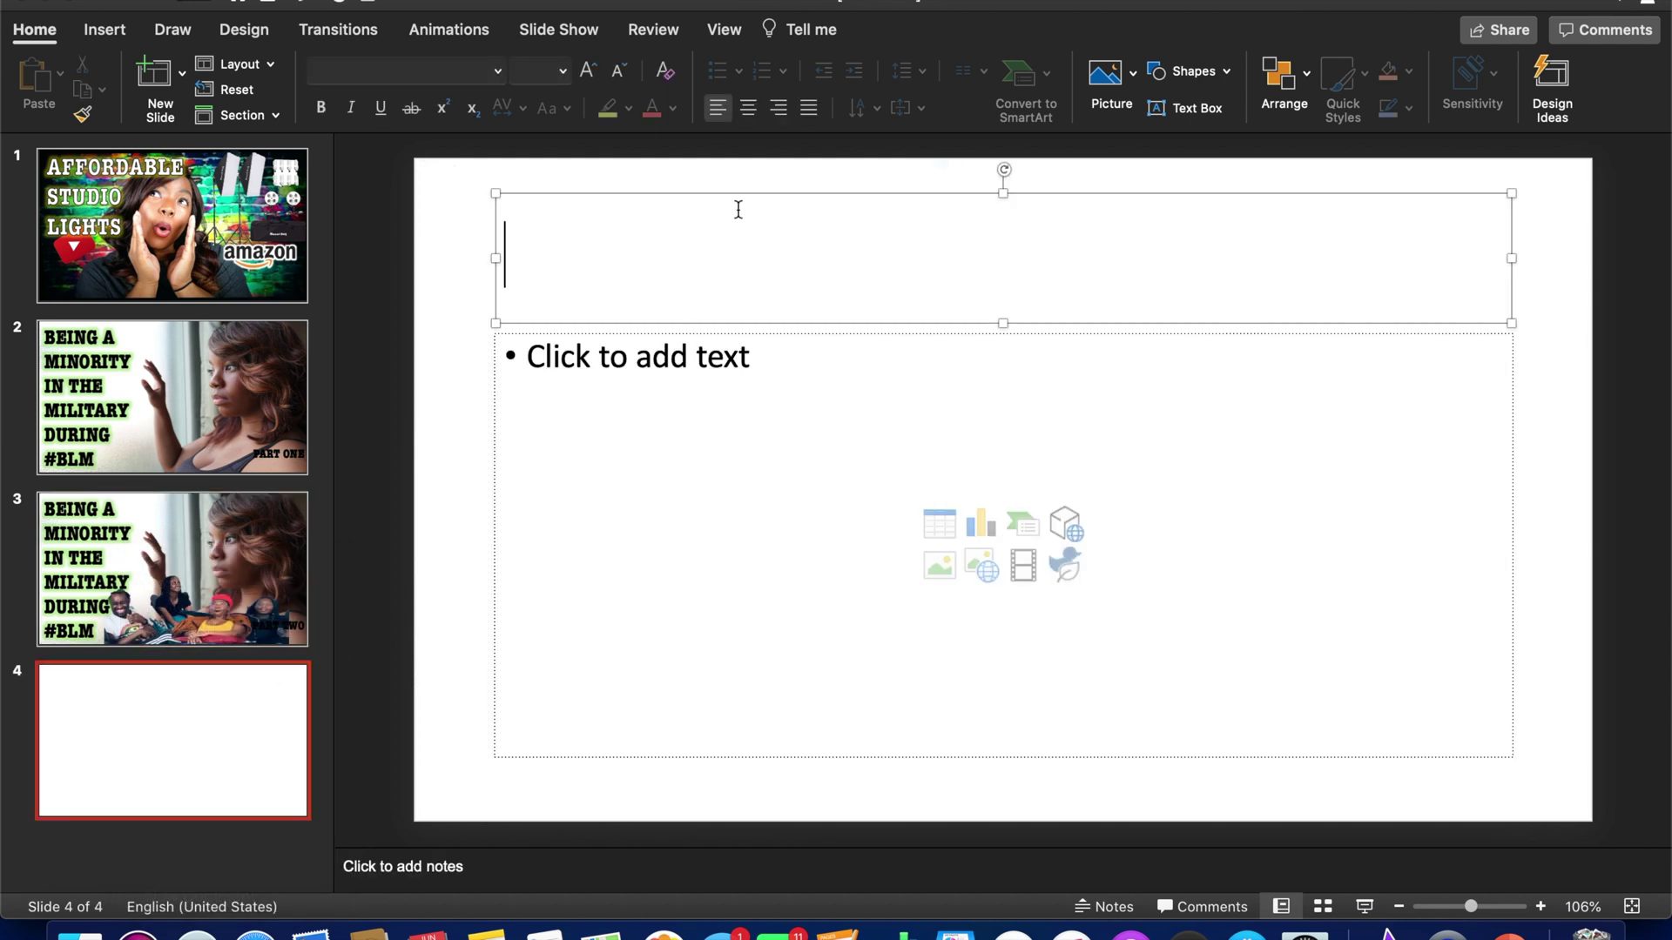
pyautogui.rightClick(739, 200)
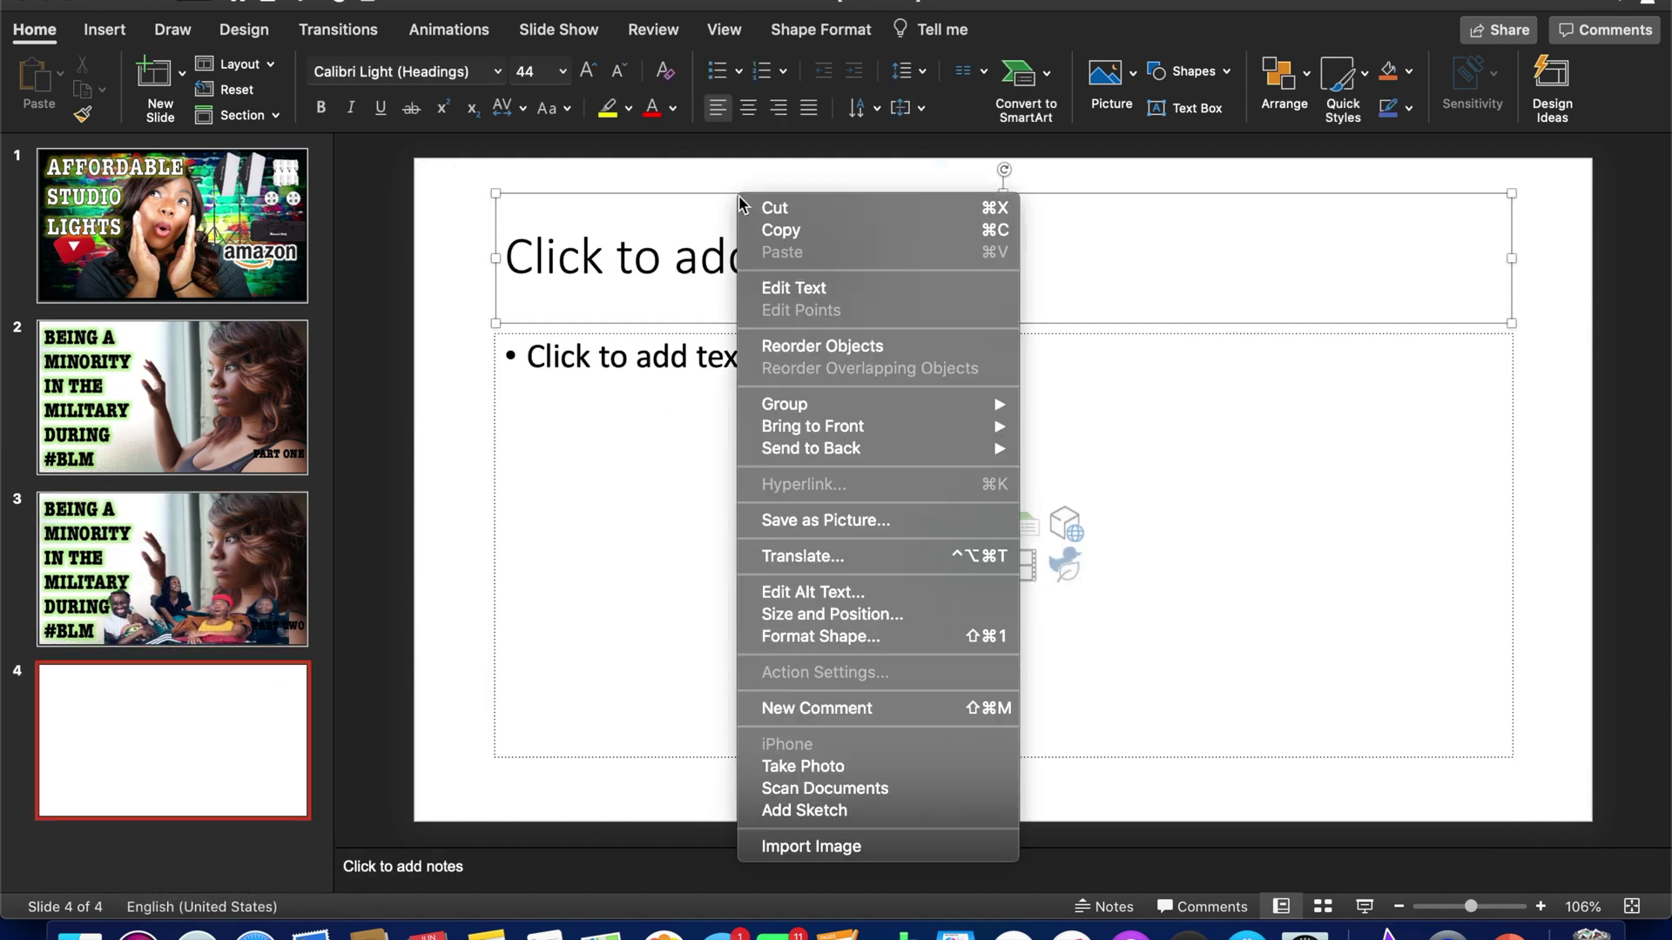
pyautogui.click(777, 212)
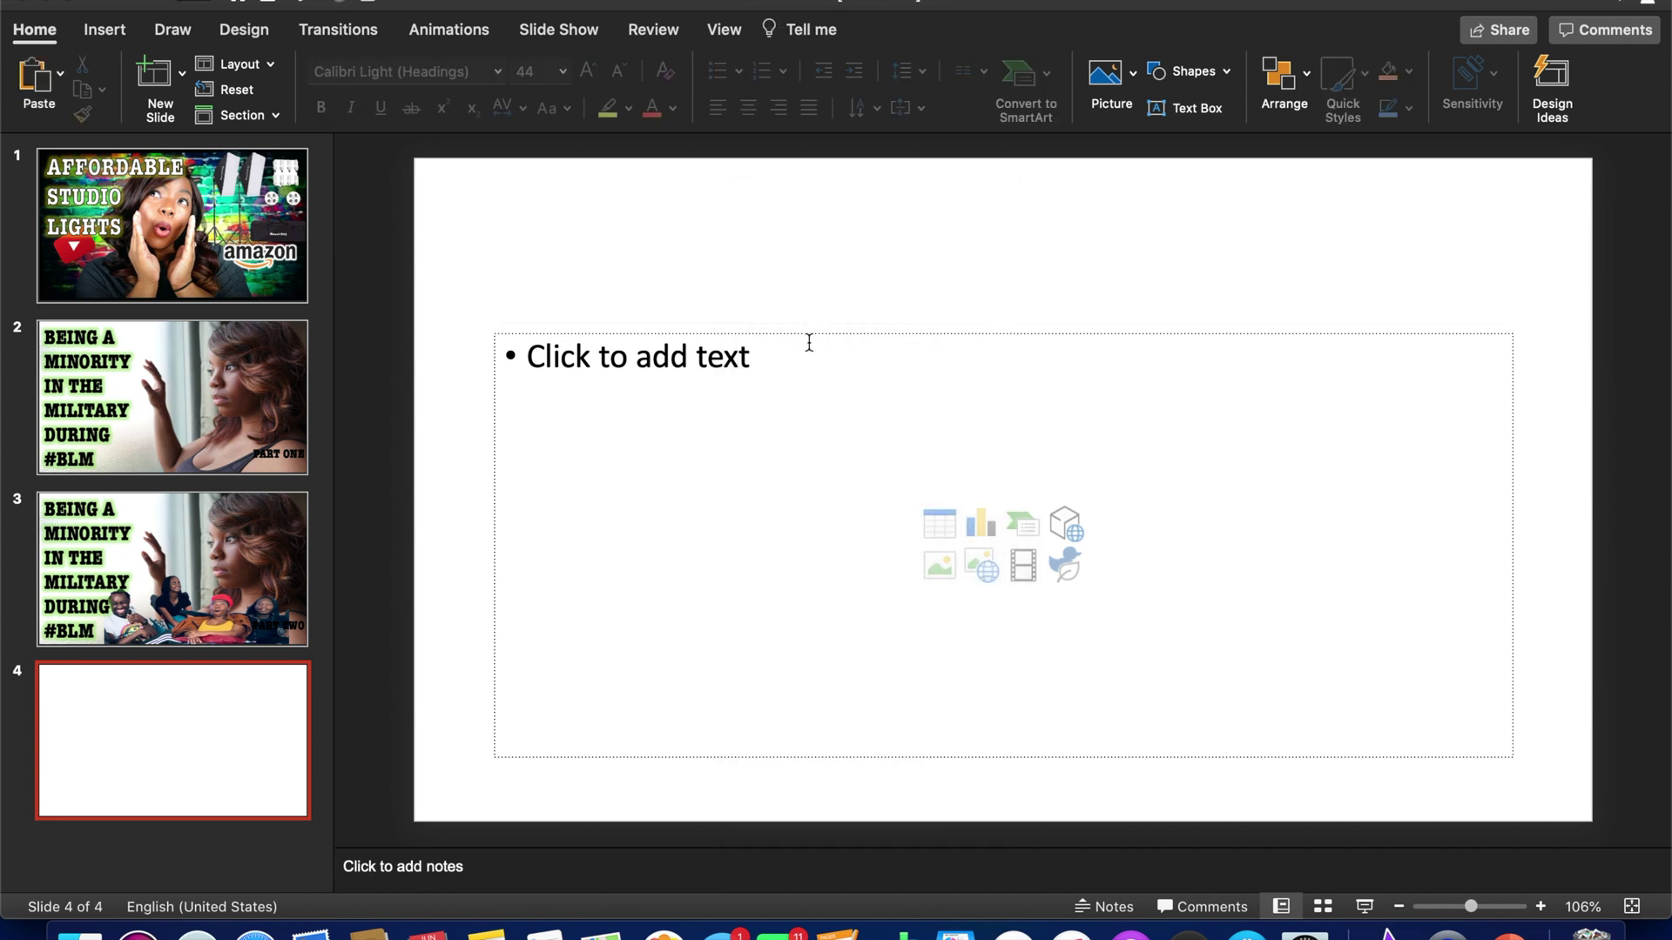
pyautogui.rightClick(811, 335)
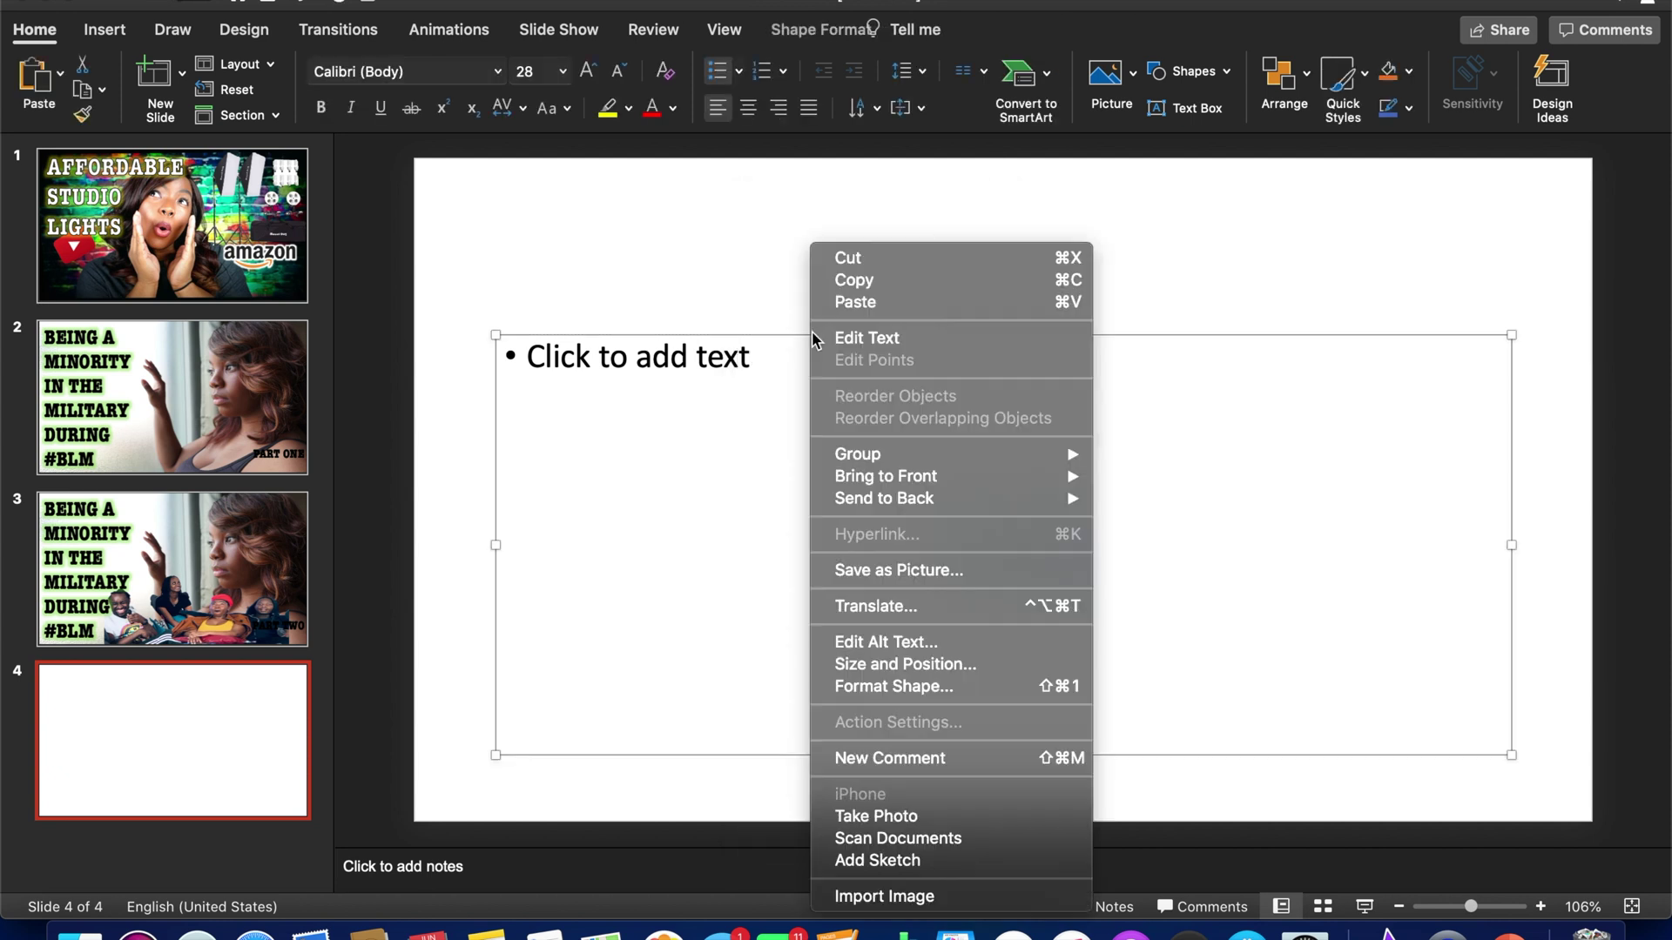
pyautogui.click(860, 263)
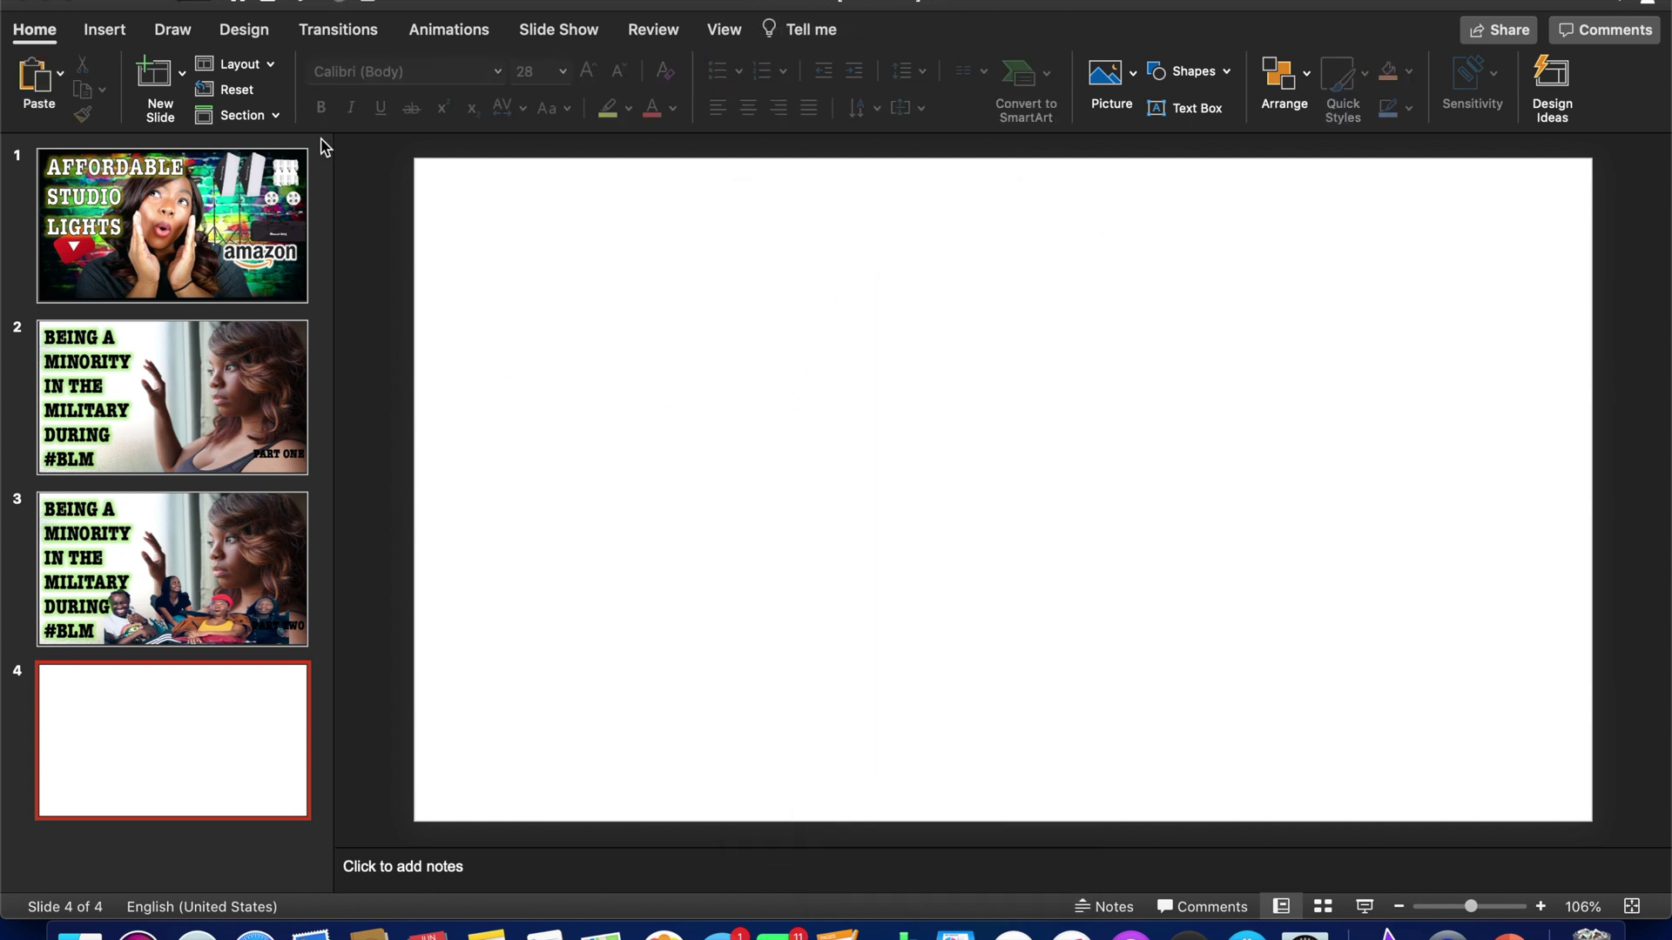
# Insert the picture file imovie-icon-16 from the Downloads folder onto the blank slide
pyautogui.click(105, 33)
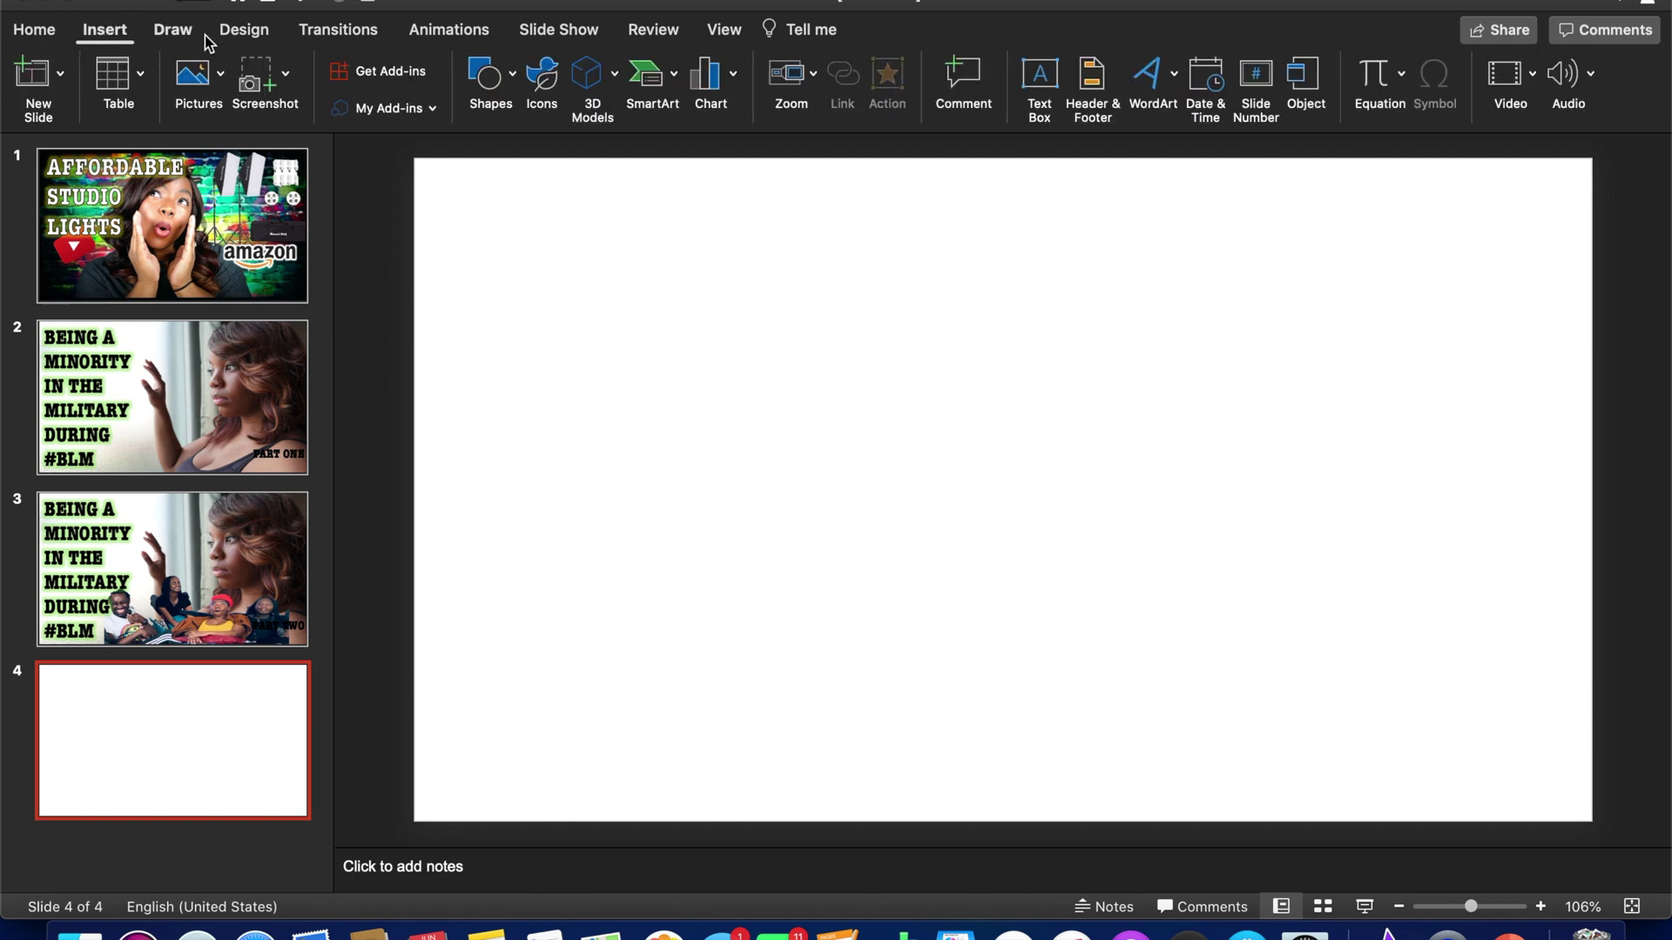
pyautogui.click(195, 77)
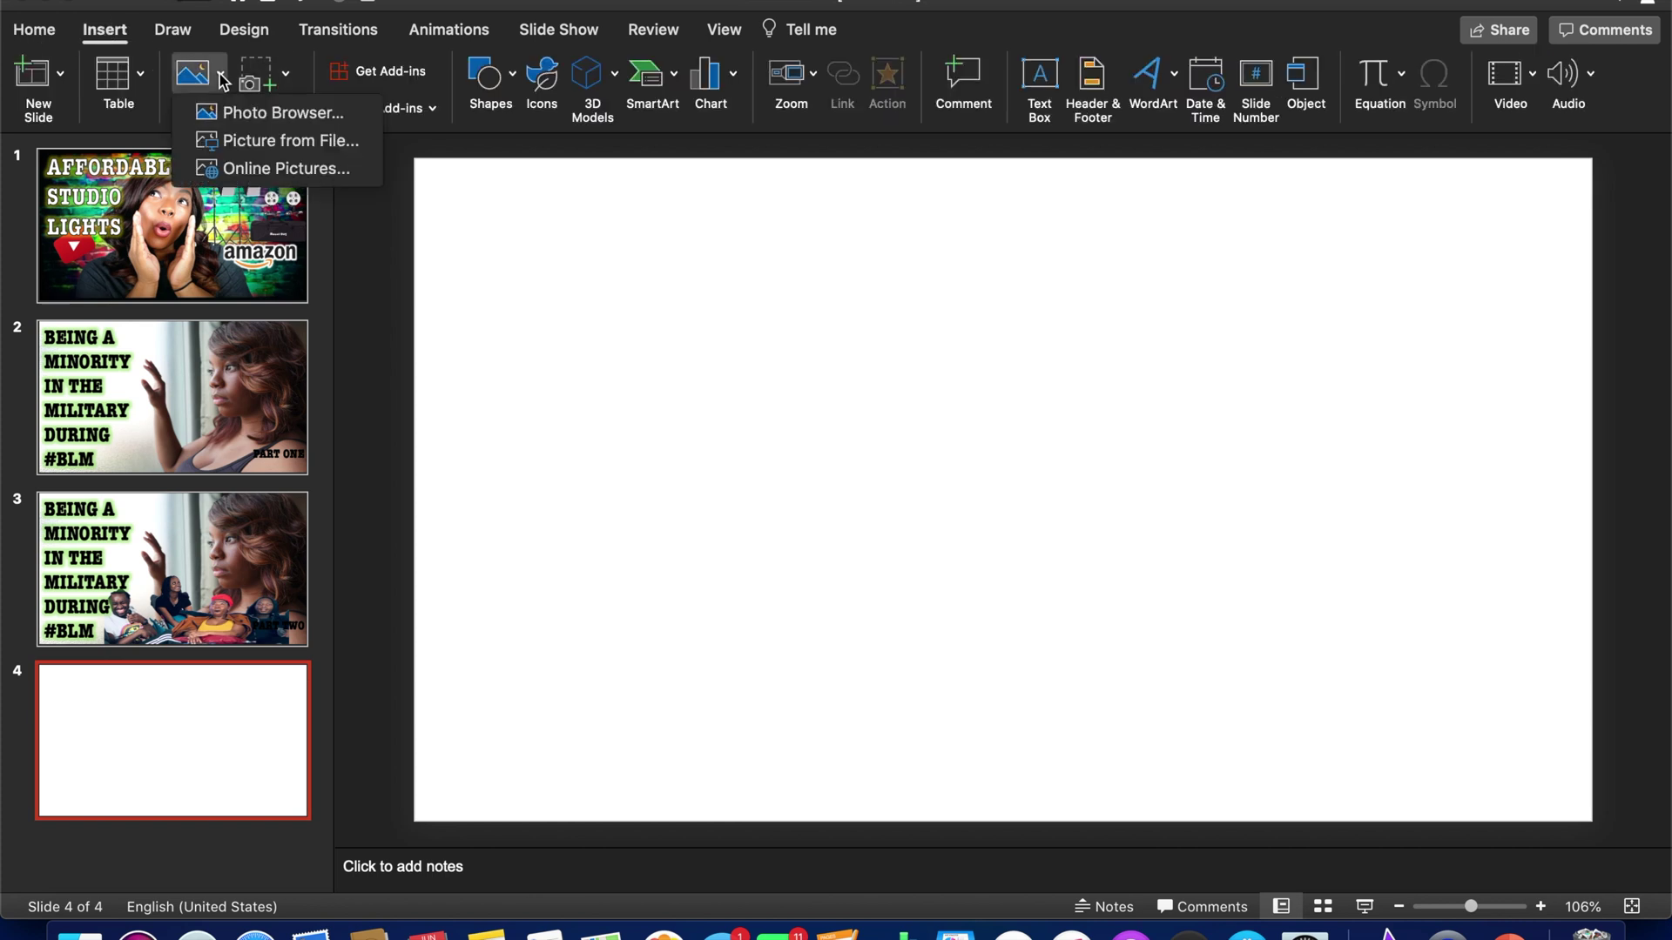
pyautogui.click(270, 142)
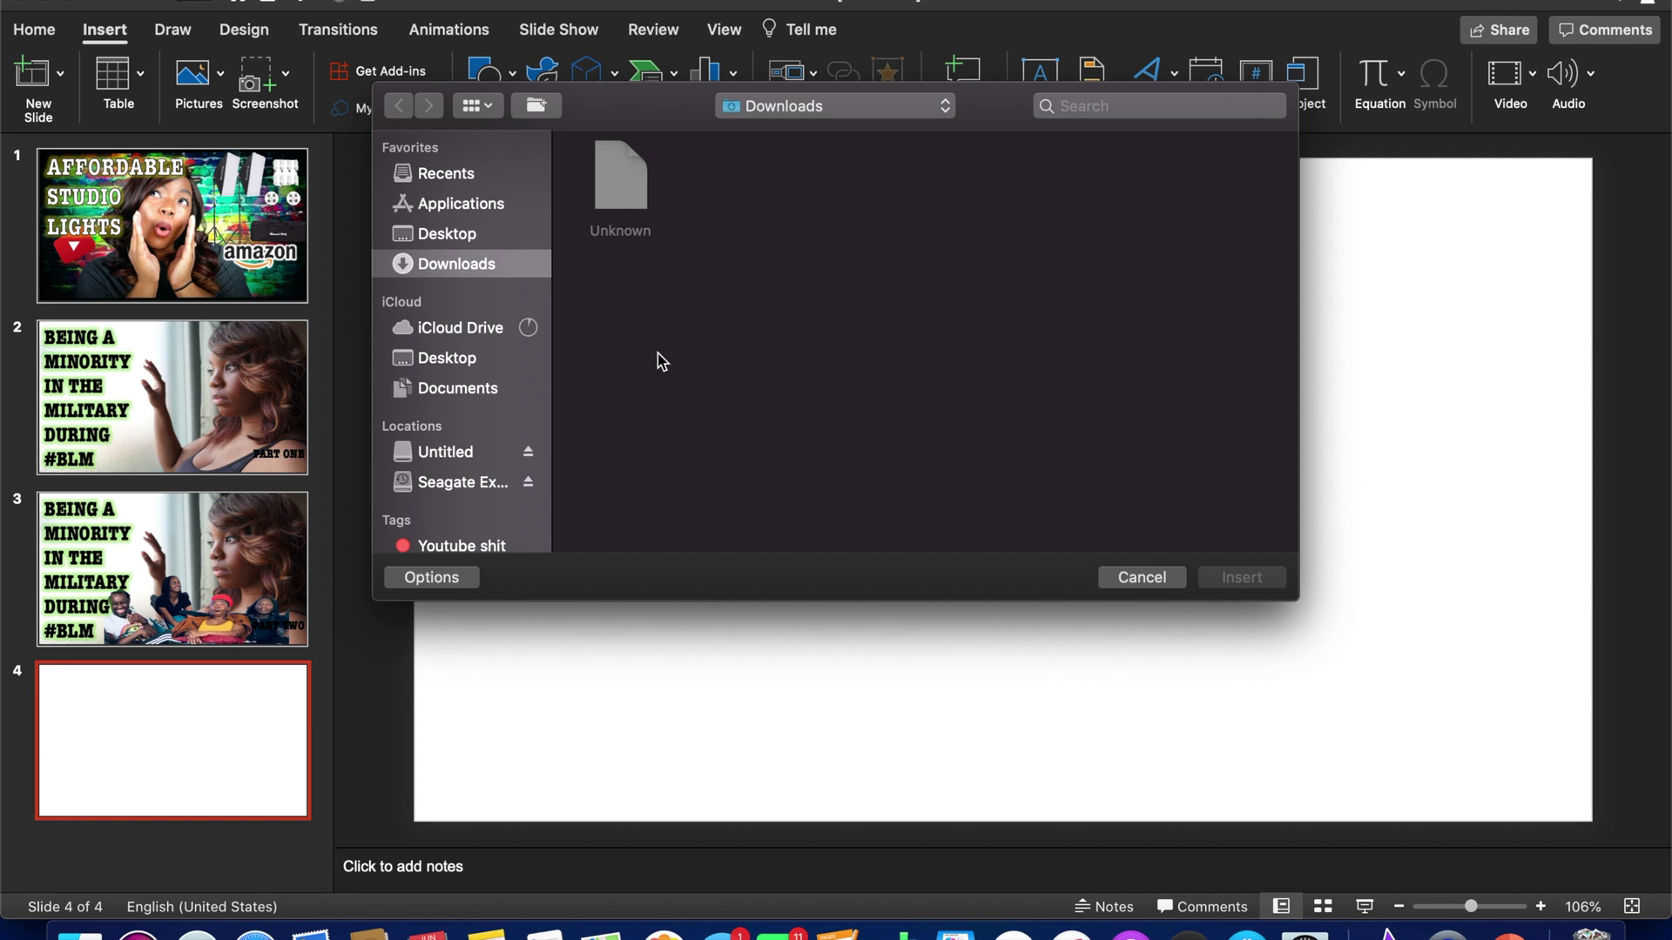
pyautogui.click(464, 324)
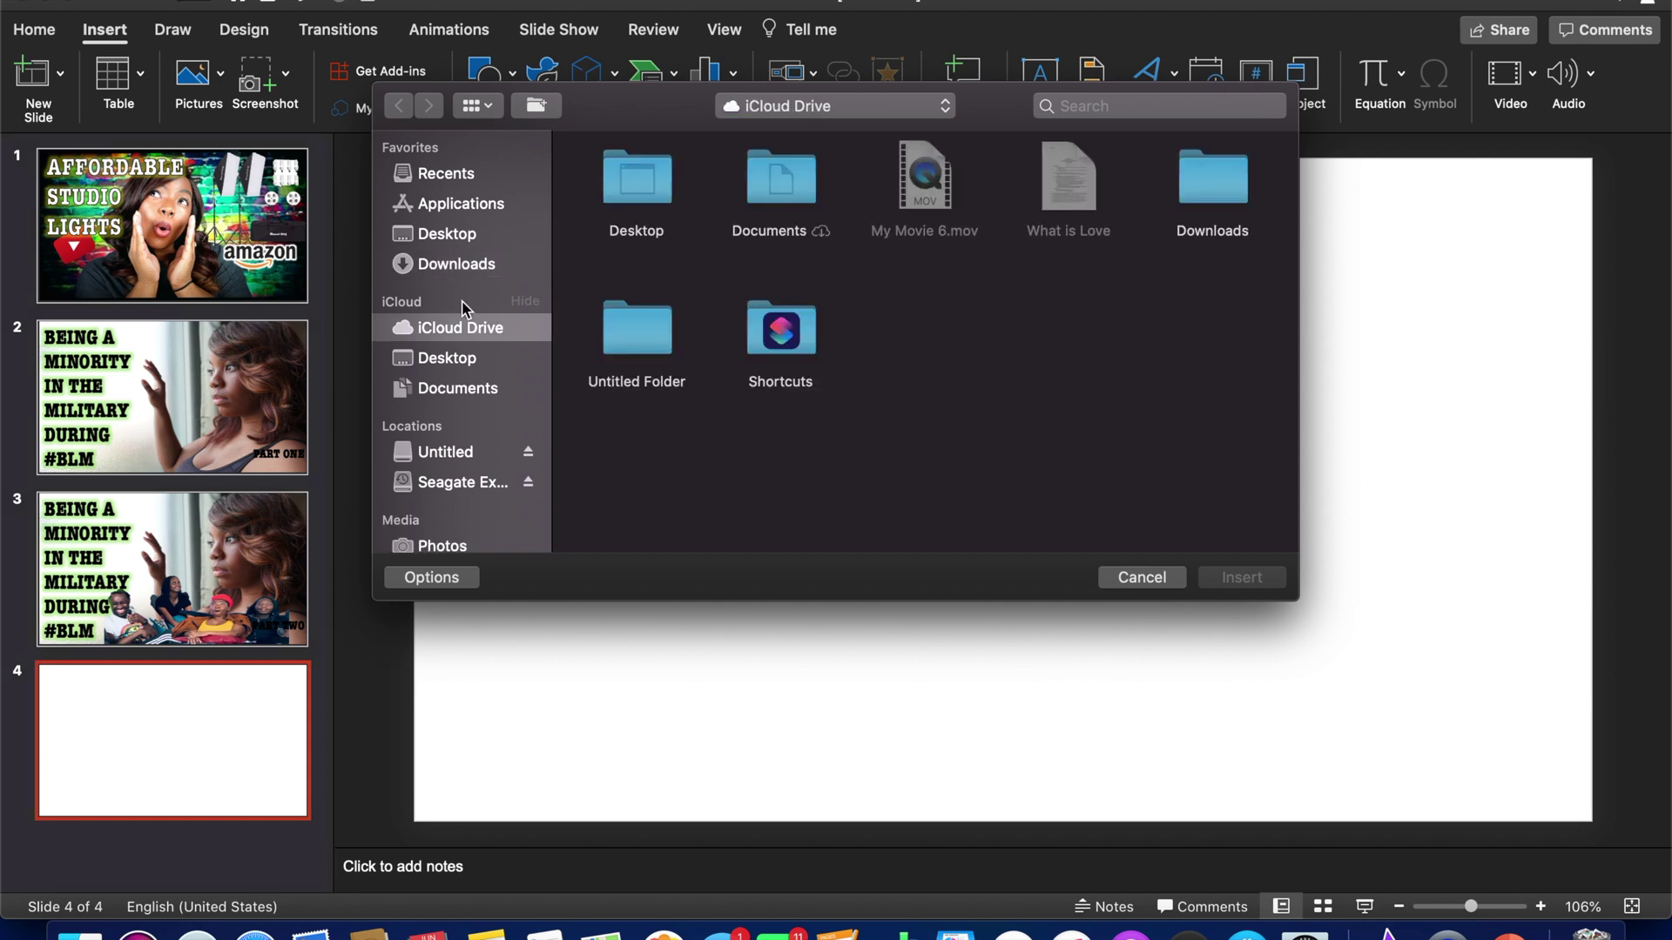
pyautogui.click(468, 267)
pyautogui.click(614, 198)
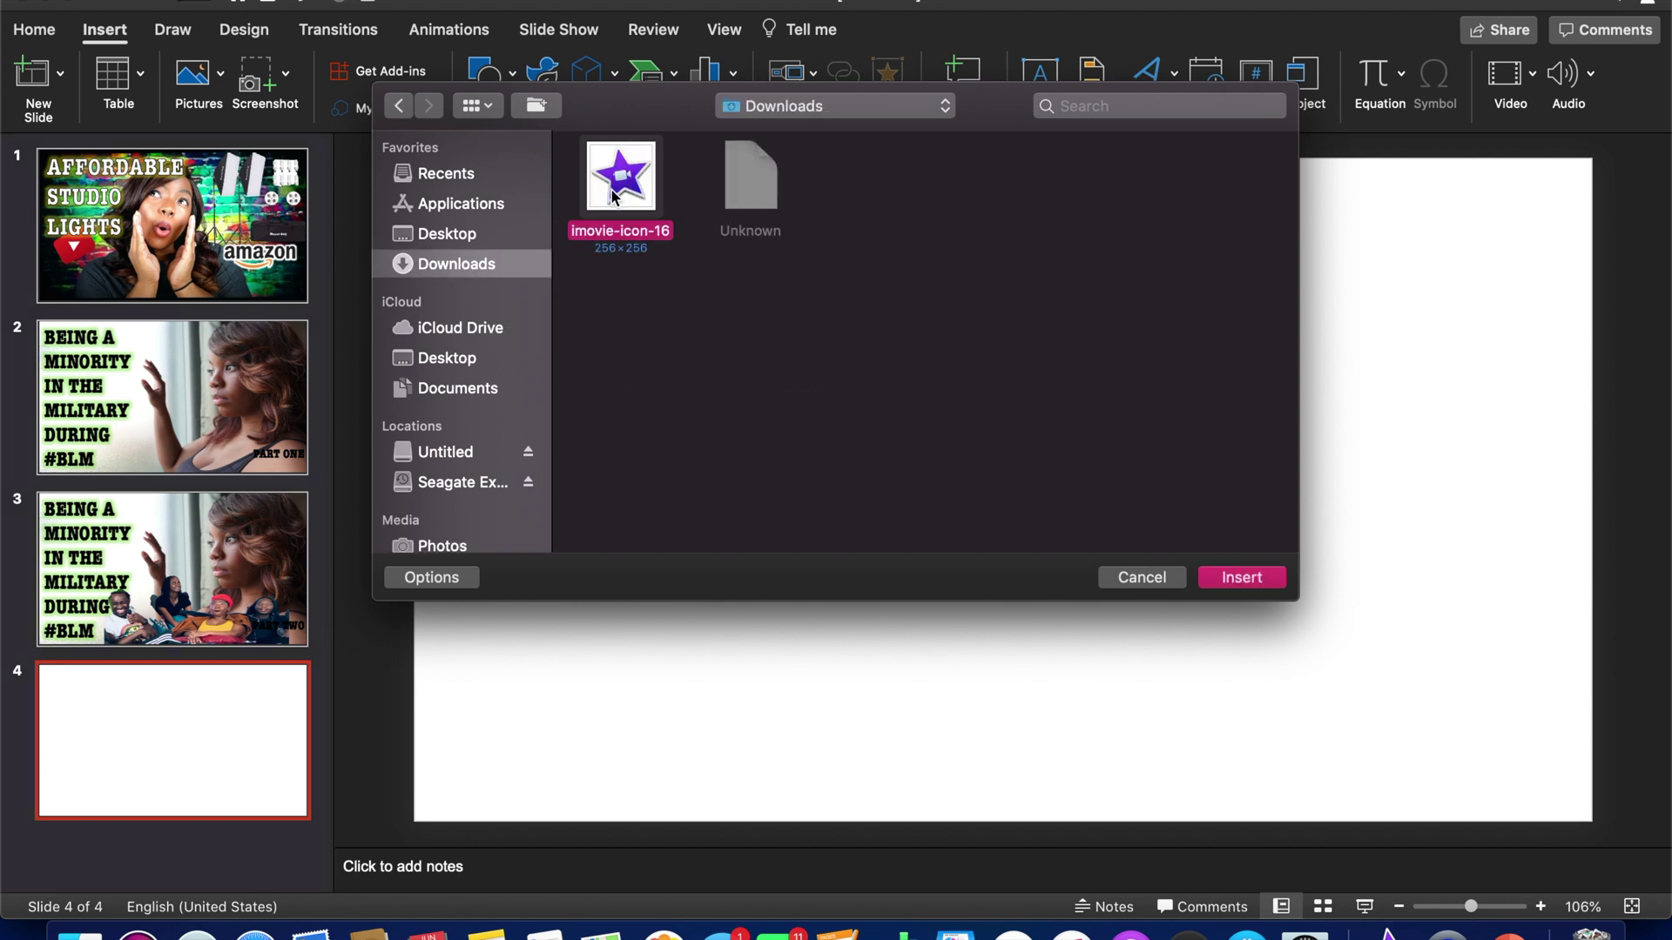
pyautogui.click(1247, 581)
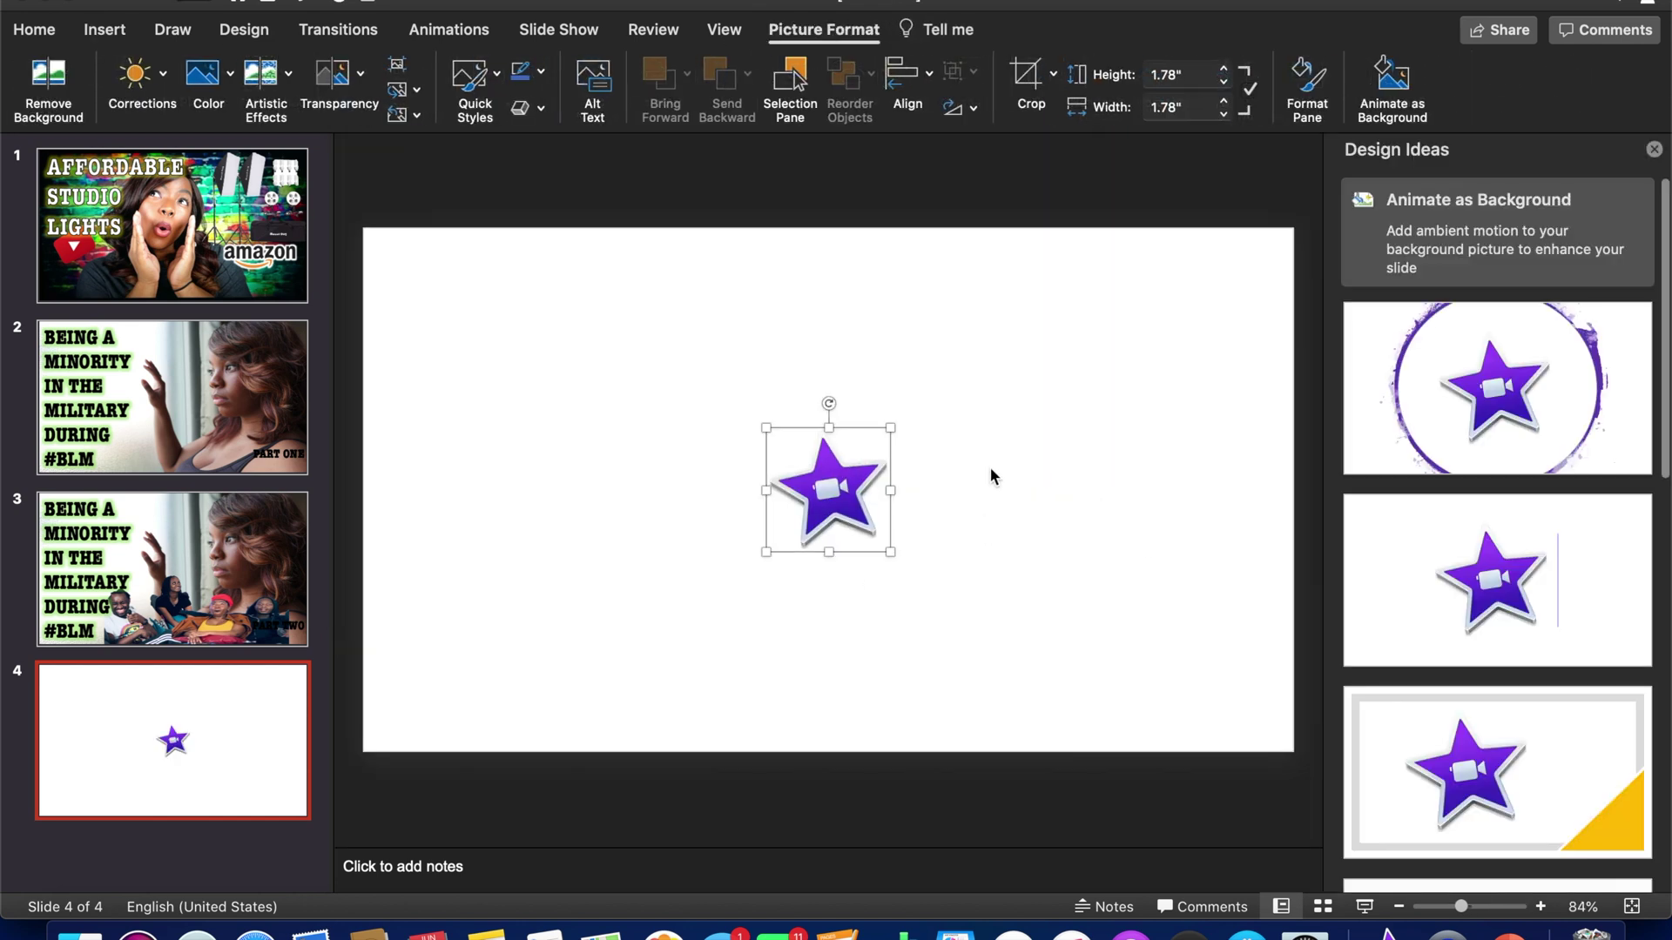
# Apply Remove Background to the star icon and enlarge the picture to 4" by 4"
pyautogui.click(48, 87)
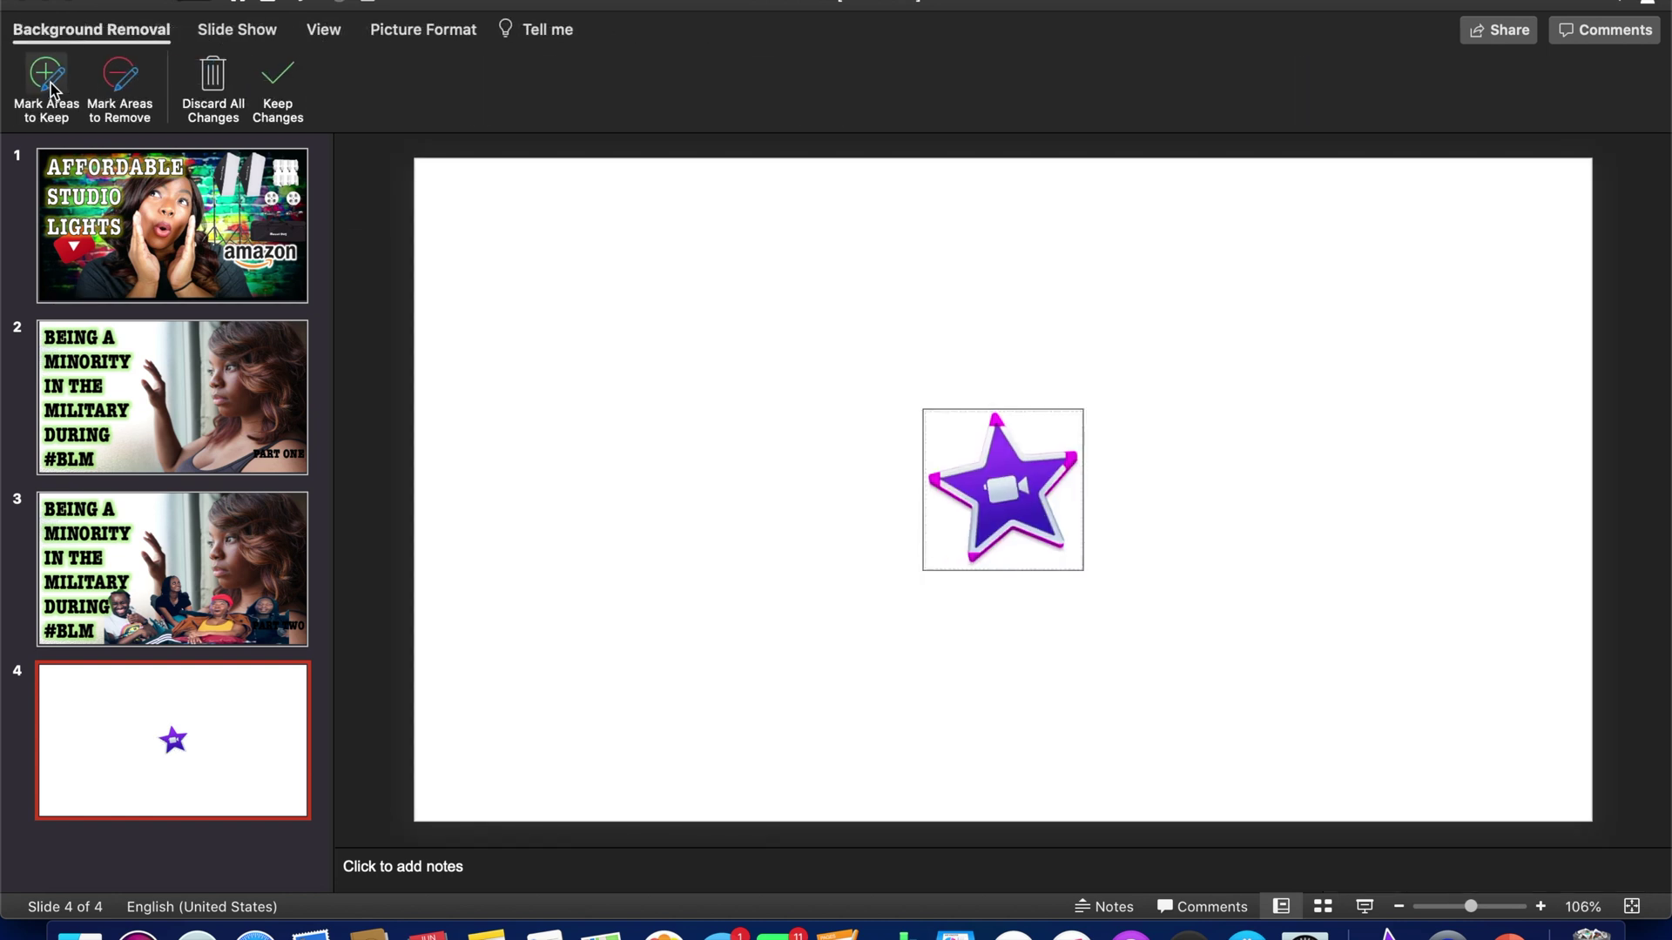
pyautogui.click(702, 470)
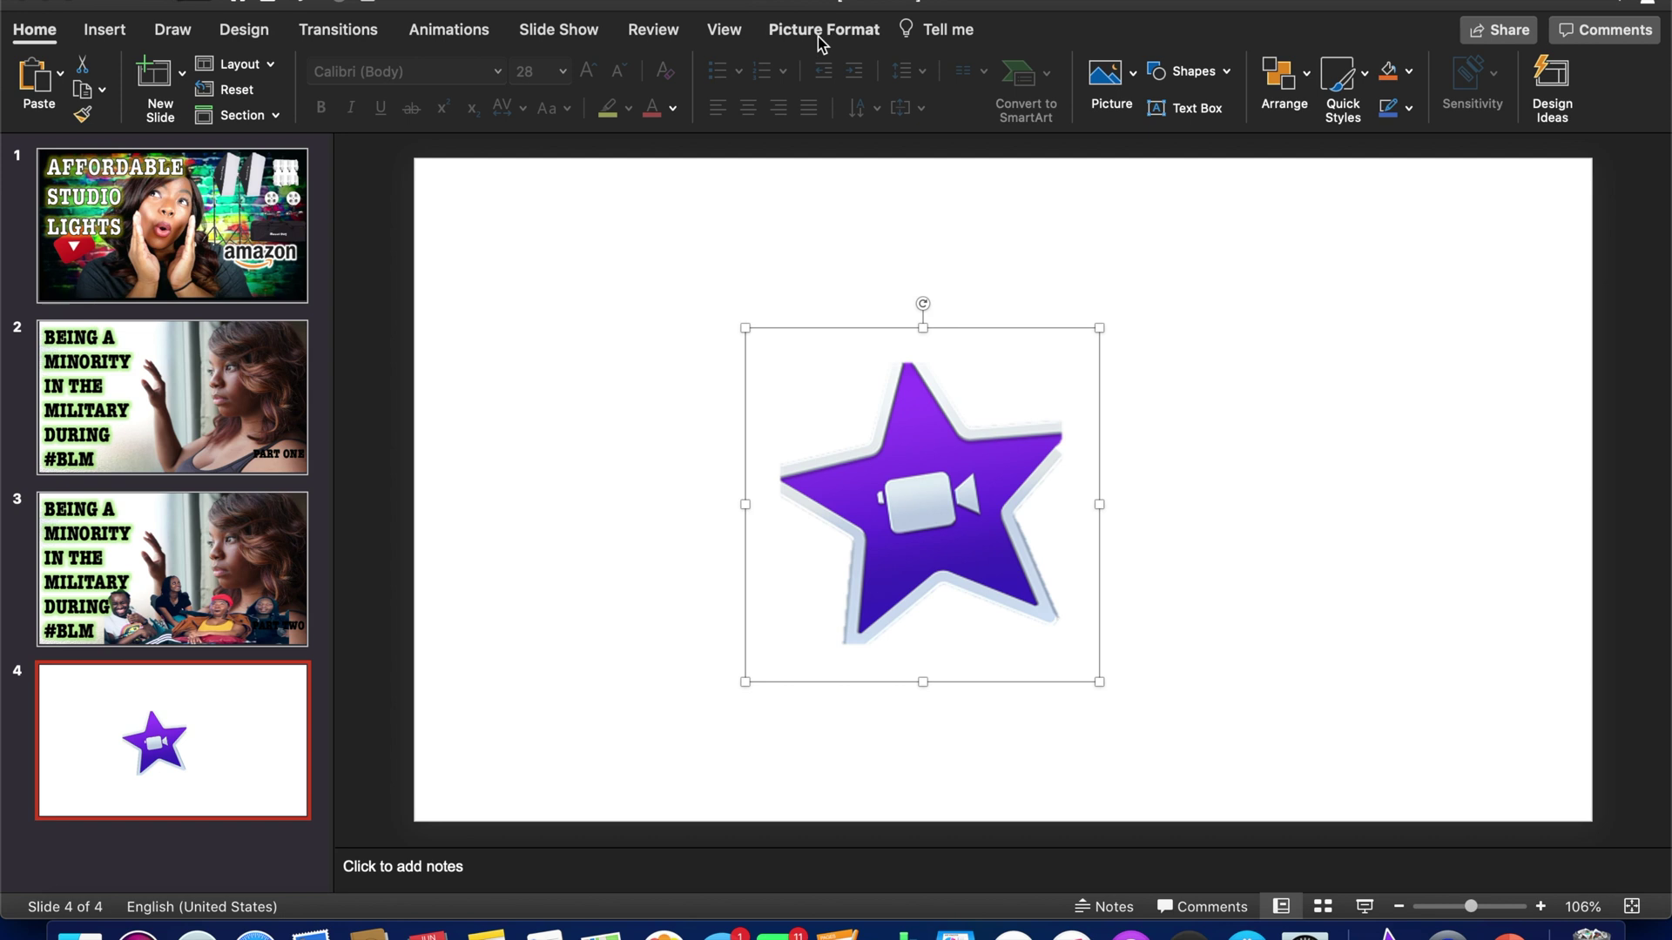
# Reopen background removal for the star and mark its cut-off tips and lower and side edges as areas to keep
pyautogui.click(821, 43)
pyautogui.click(49, 83)
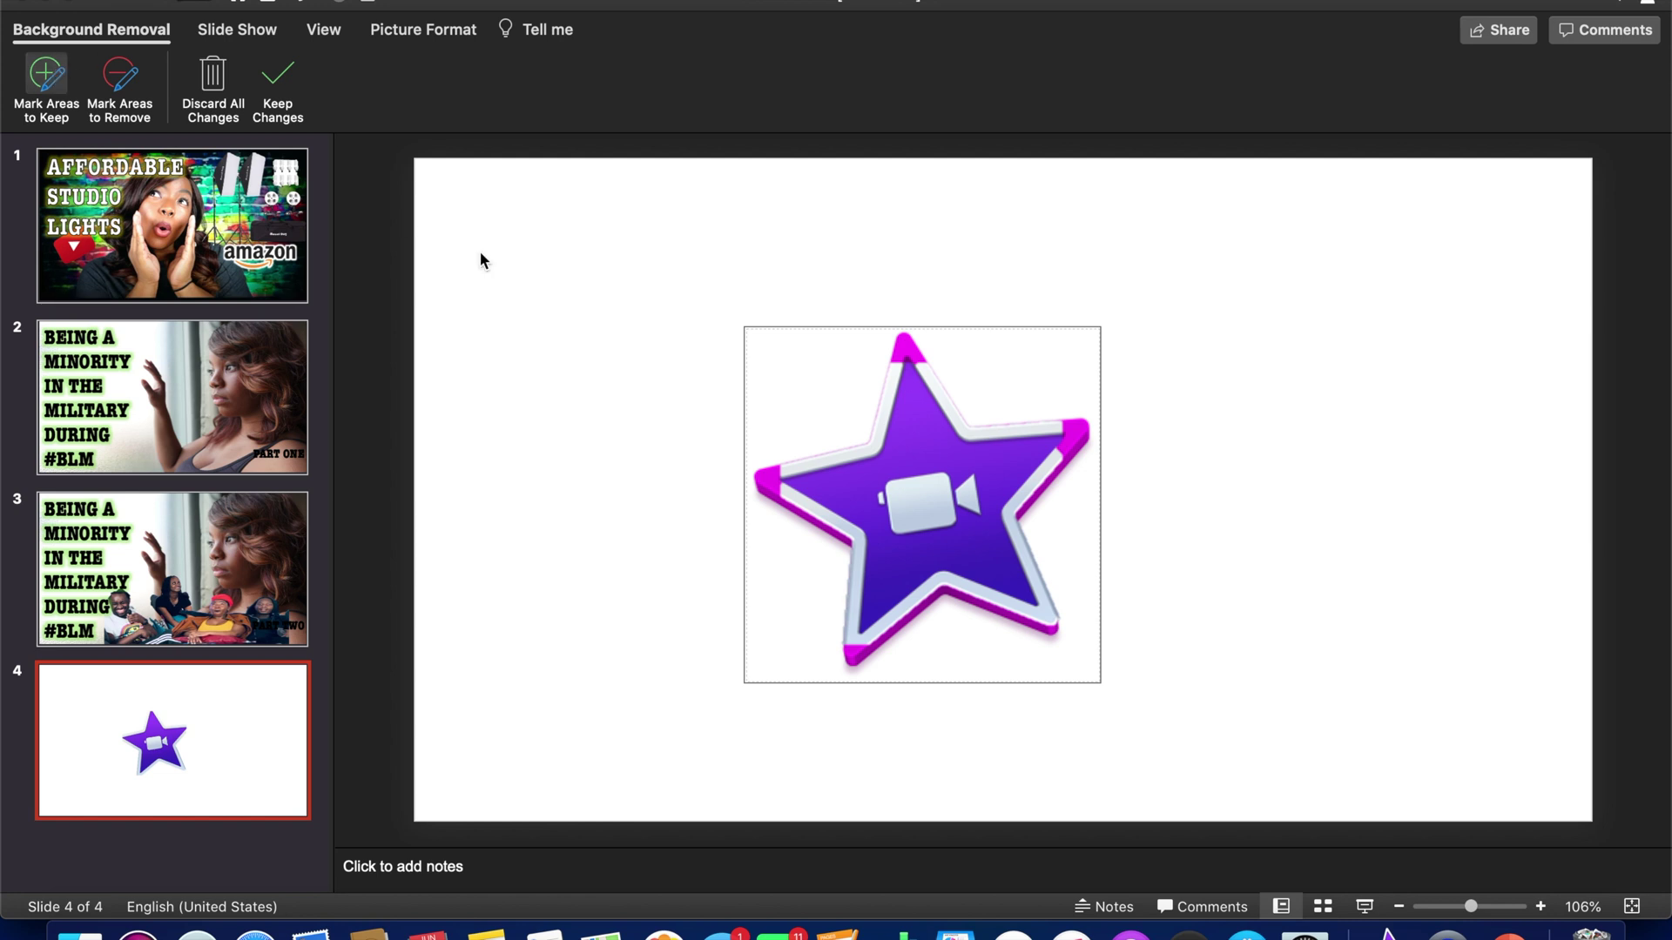
pyautogui.moveTo(901, 361)
pyautogui.mouseDown()
pyautogui.moveTo(907, 343)
pyautogui.moveTo(928, 363)
pyautogui.mouseUp()
pyautogui.moveTo(789, 474)
pyautogui.mouseDown()
pyautogui.moveTo(759, 485)
pyautogui.moveTo(824, 504)
pyautogui.mouseUp()
pyautogui.moveTo(1029, 511); pyautogui.dragTo(1075, 431)
pyautogui.click(1087, 433)
pyautogui.click(904, 343)
pyautogui.click(903, 342)
pyautogui.moveTo(857, 648); pyautogui.dragTo(958, 592)
pyautogui.click(845, 652)
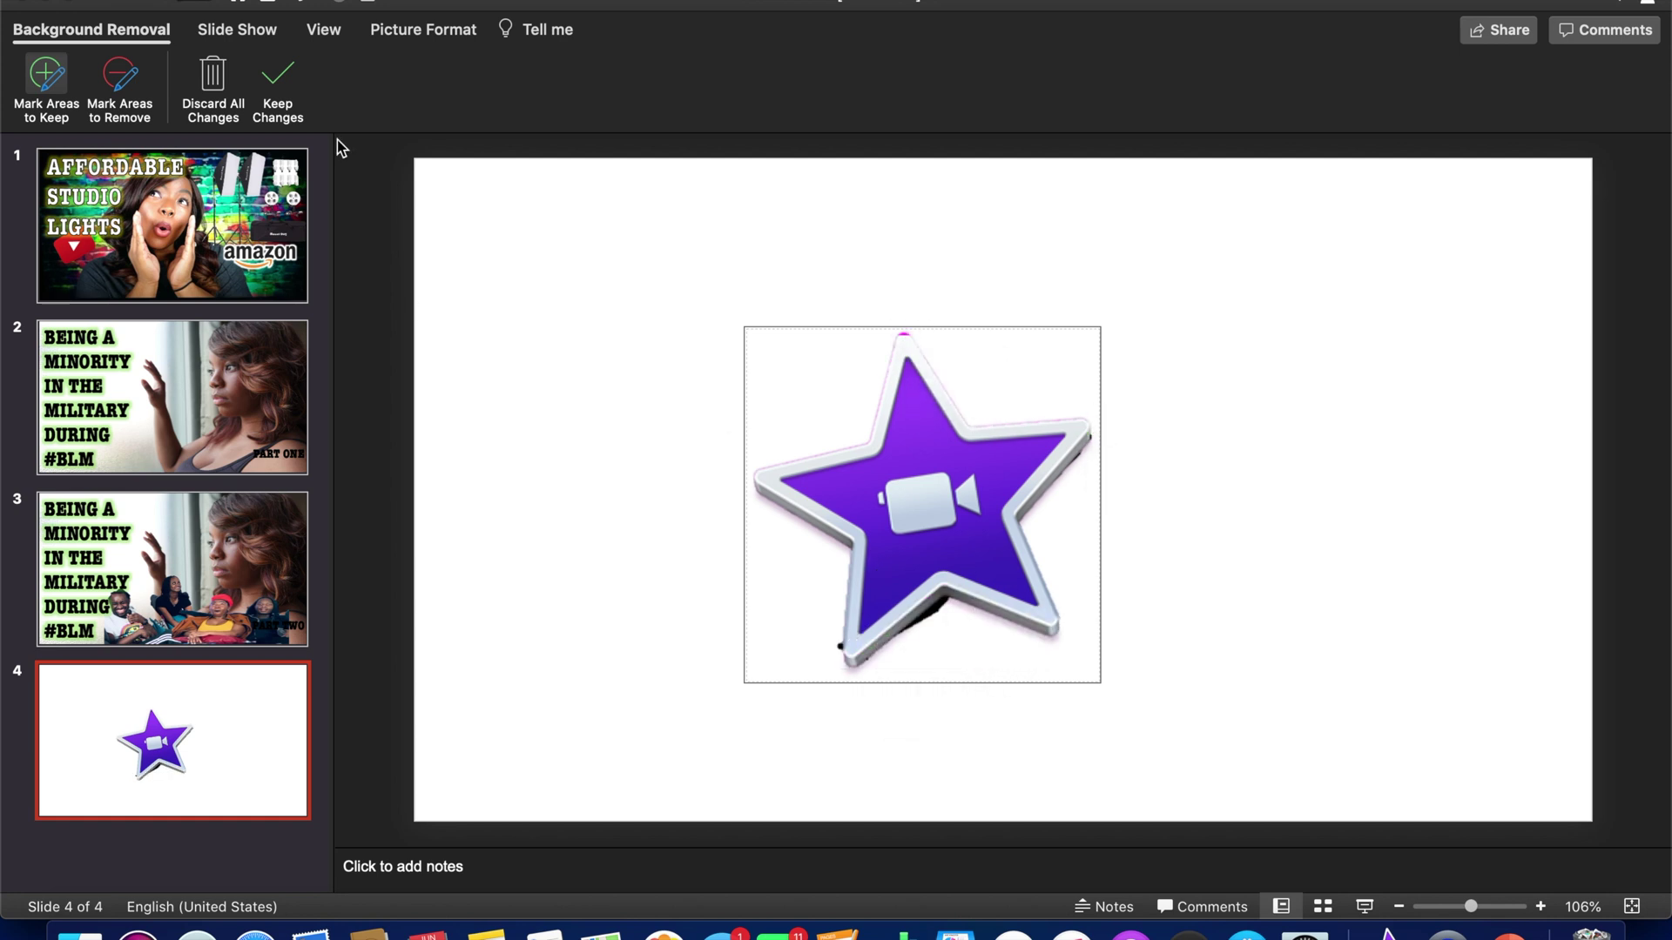
# Mark the leftover dark patches around the star's lower edges and its right tip as areas to remove
pyautogui.click(119, 74)
pyautogui.click(766, 379)
pyautogui.click(805, 548)
pyautogui.click(956, 606)
pyautogui.click(948, 597)
pyautogui.moveTo(838, 647); pyautogui.dragTo(854, 634)
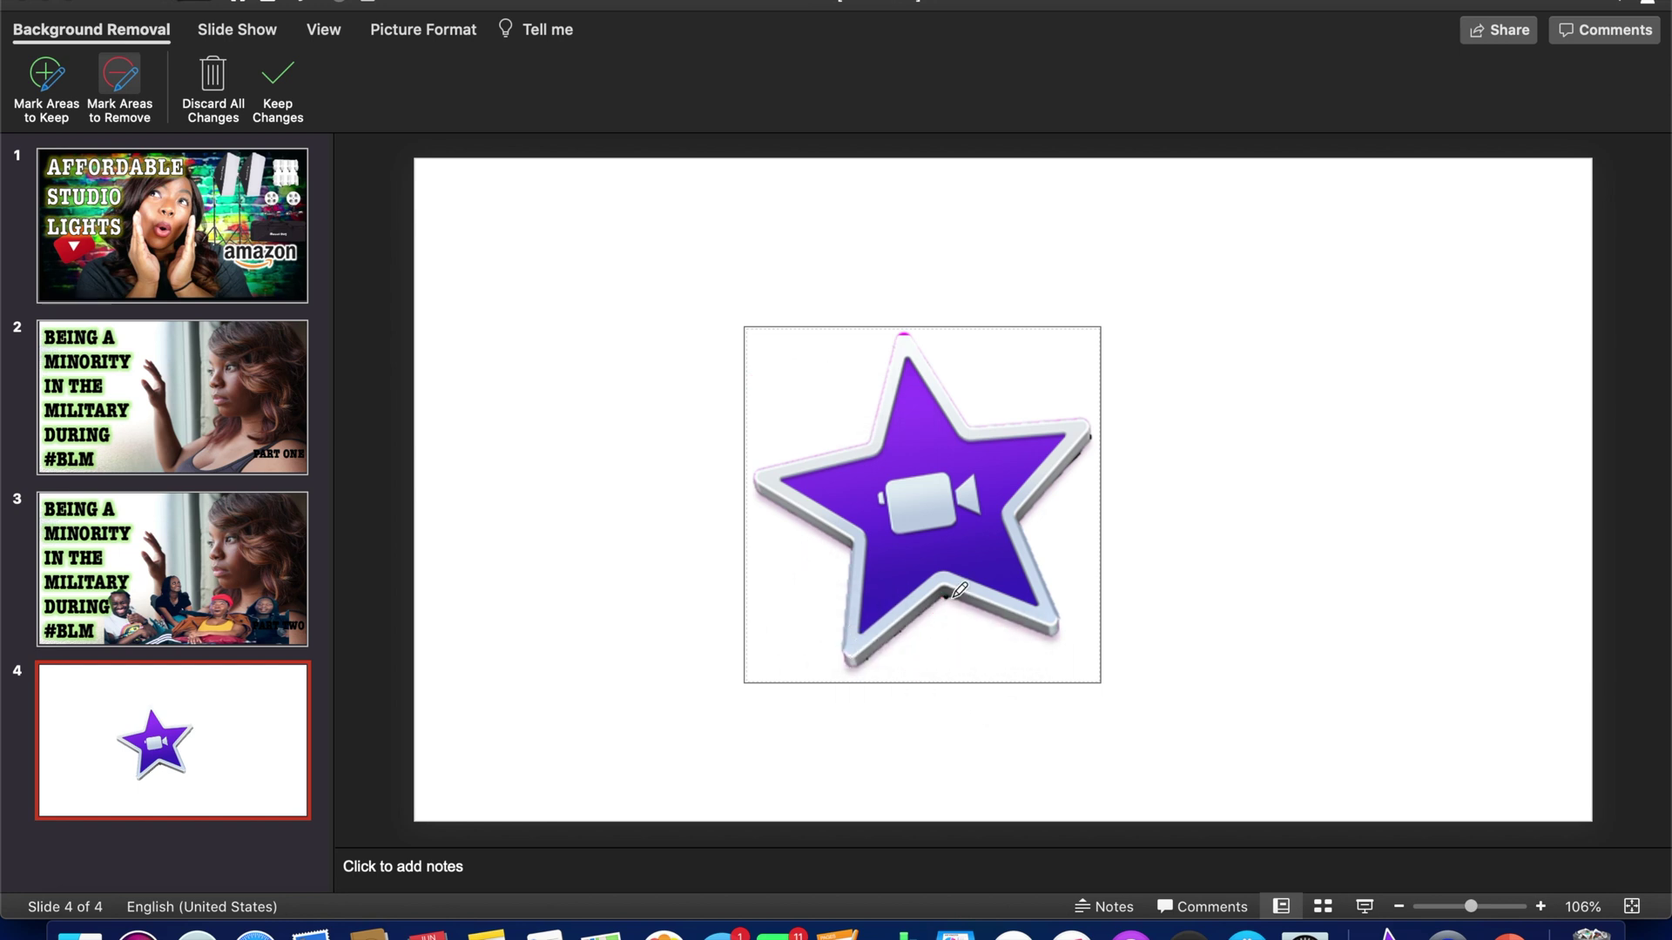
pyautogui.moveTo(1095, 434); pyautogui.dragTo(1082, 461)
# Mark the star's top tip as an area to keep and apply the background removal changes
pyautogui.click(139, 85)
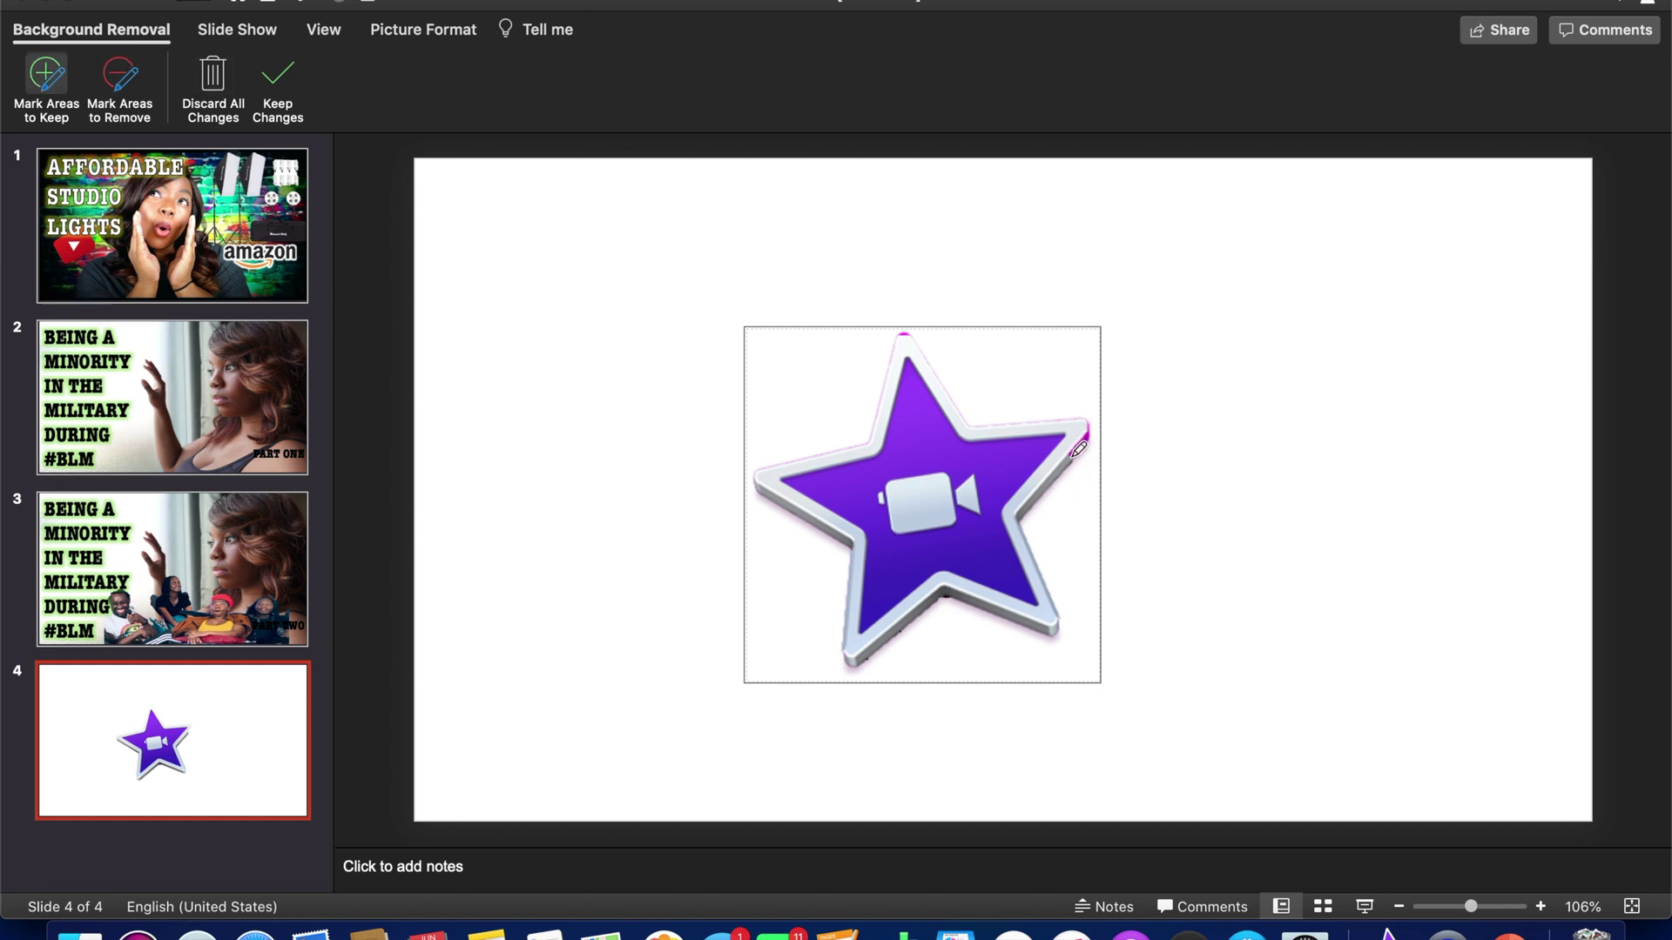
pyautogui.click(907, 330)
pyautogui.click(278, 78)
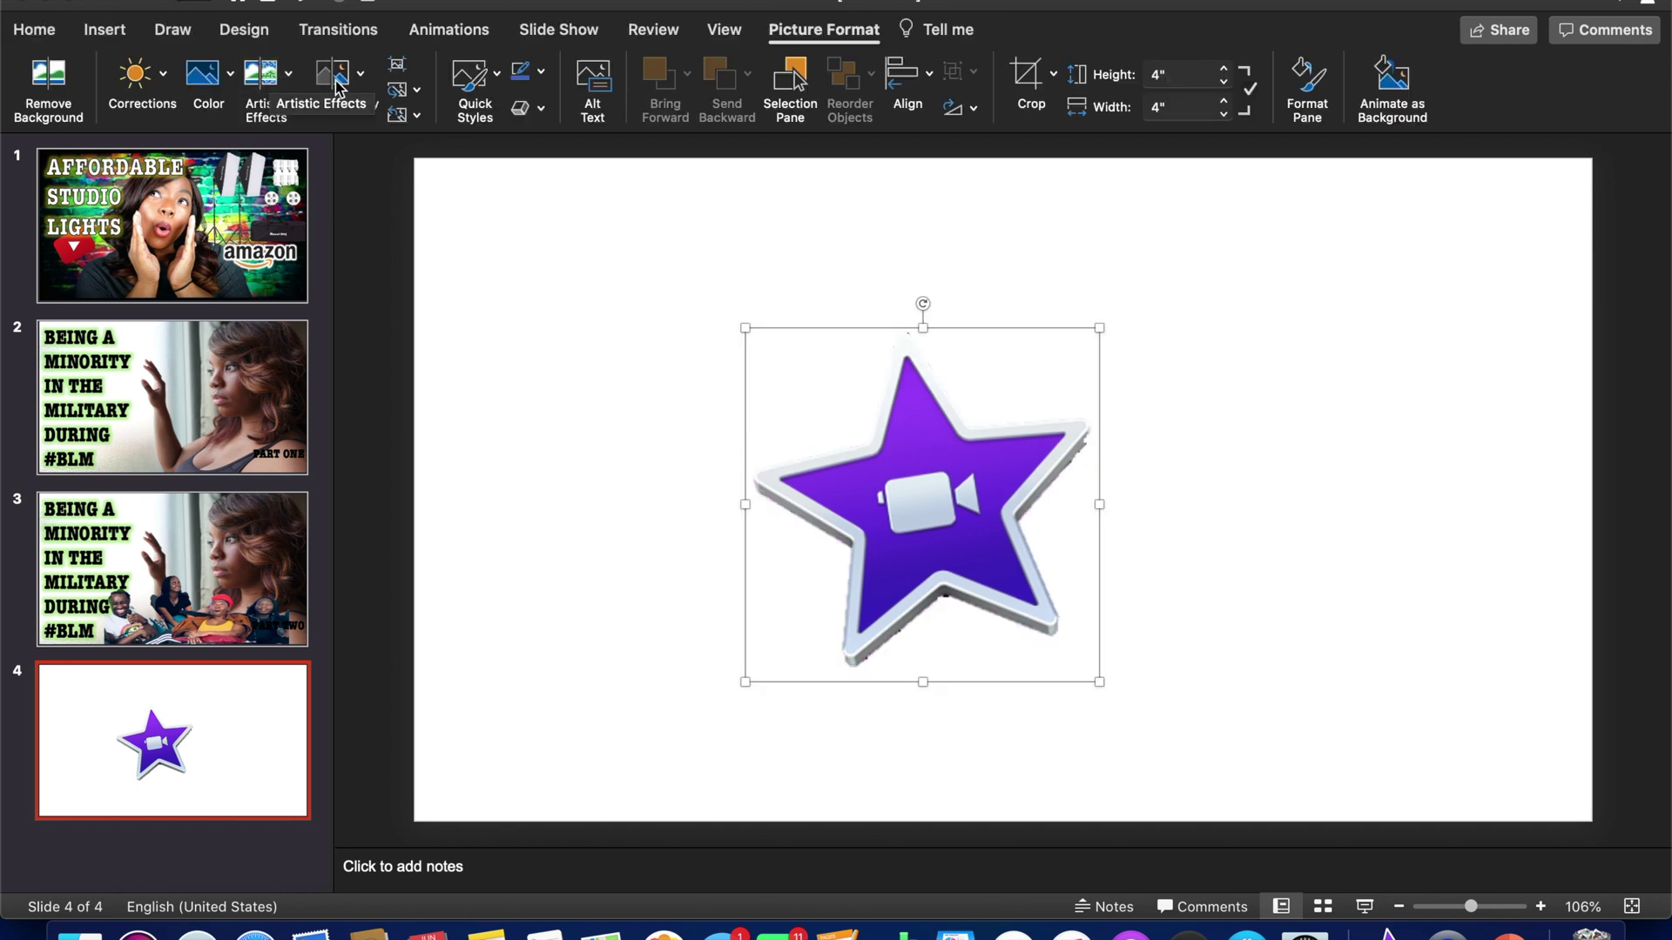
# Save the cut-out star as a PNG picture named Picture1.png in the Downloads folder
pyautogui.rightClick(870, 386)
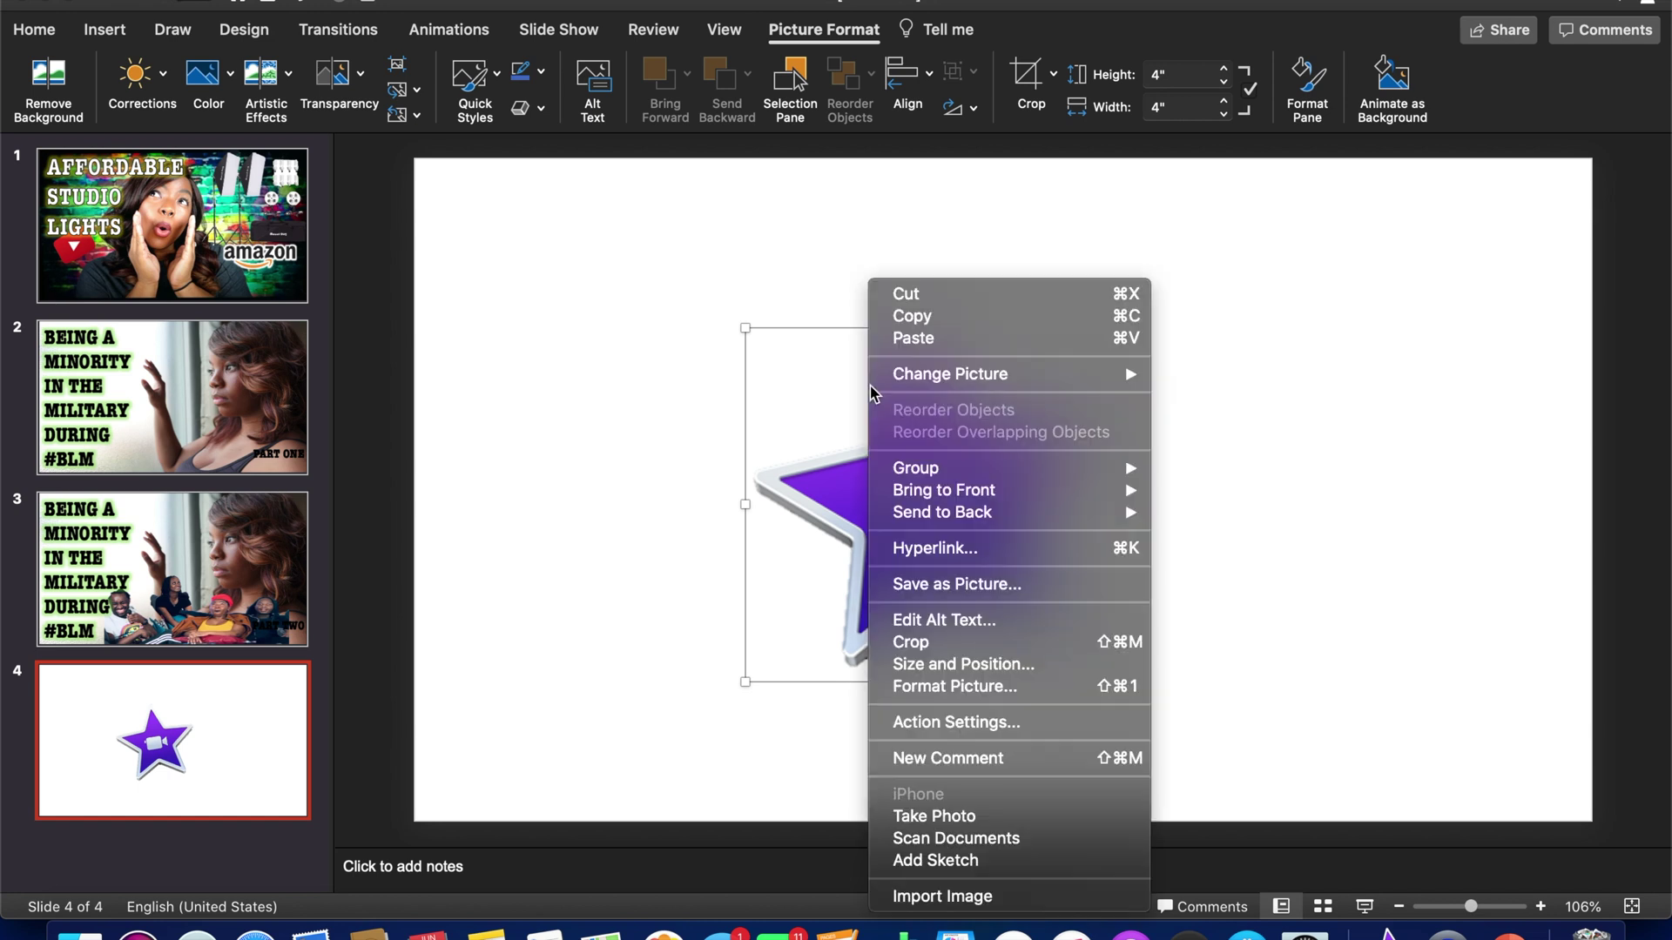
pyautogui.click(948, 584)
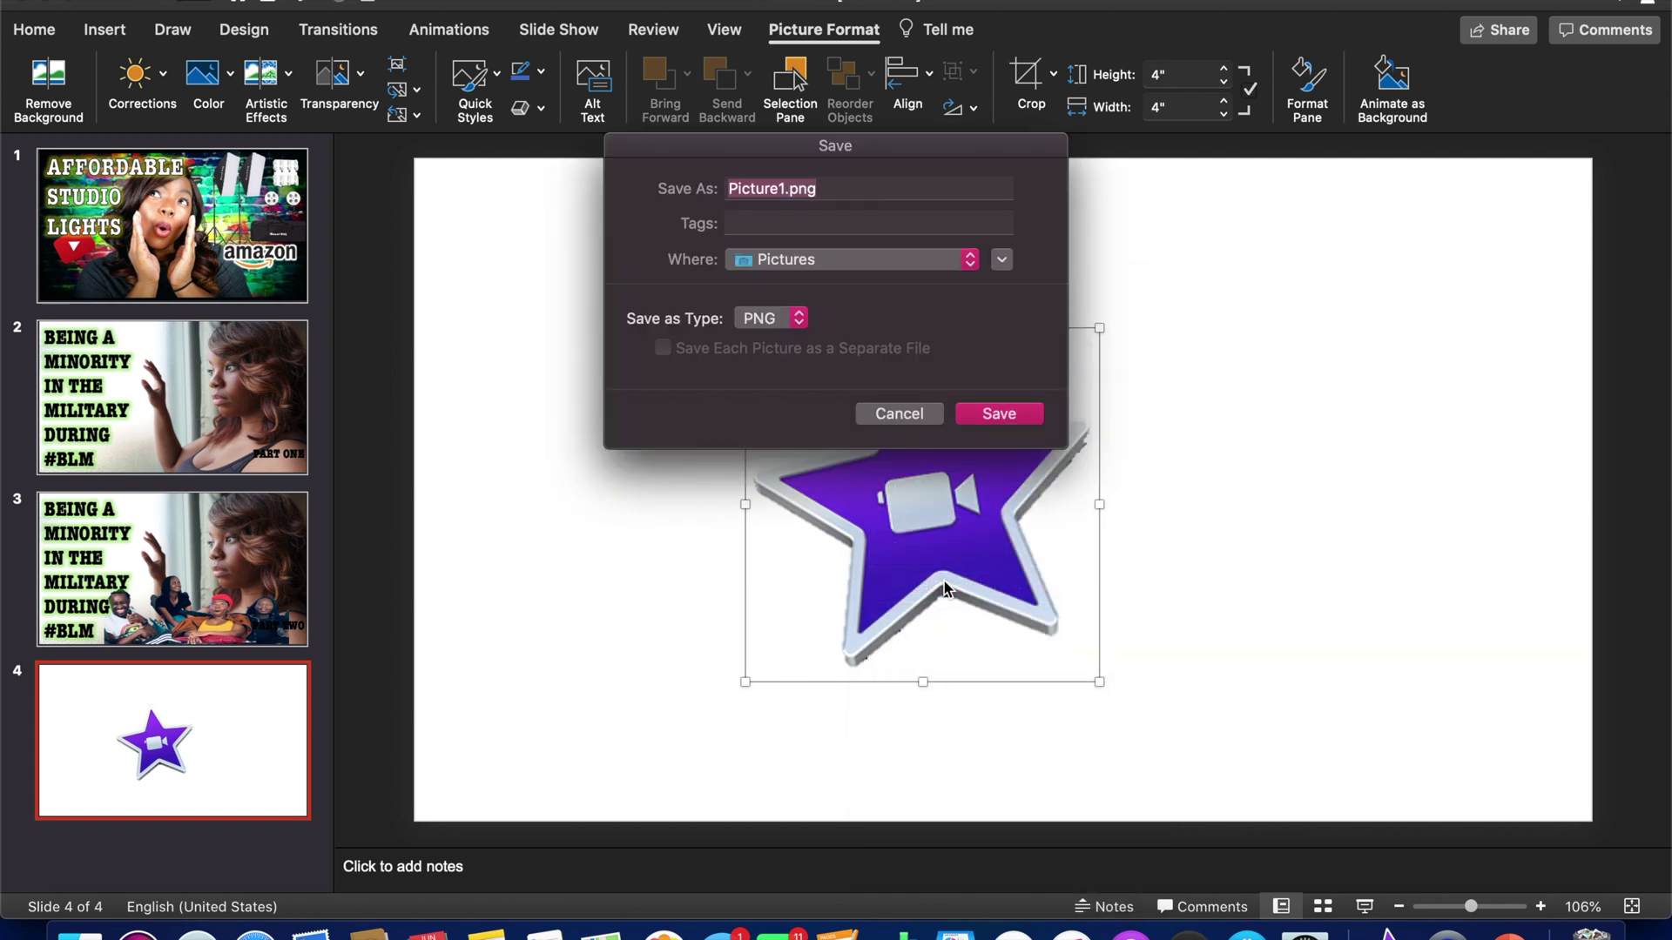
pyautogui.click(969, 260)
pyautogui.click(879, 280)
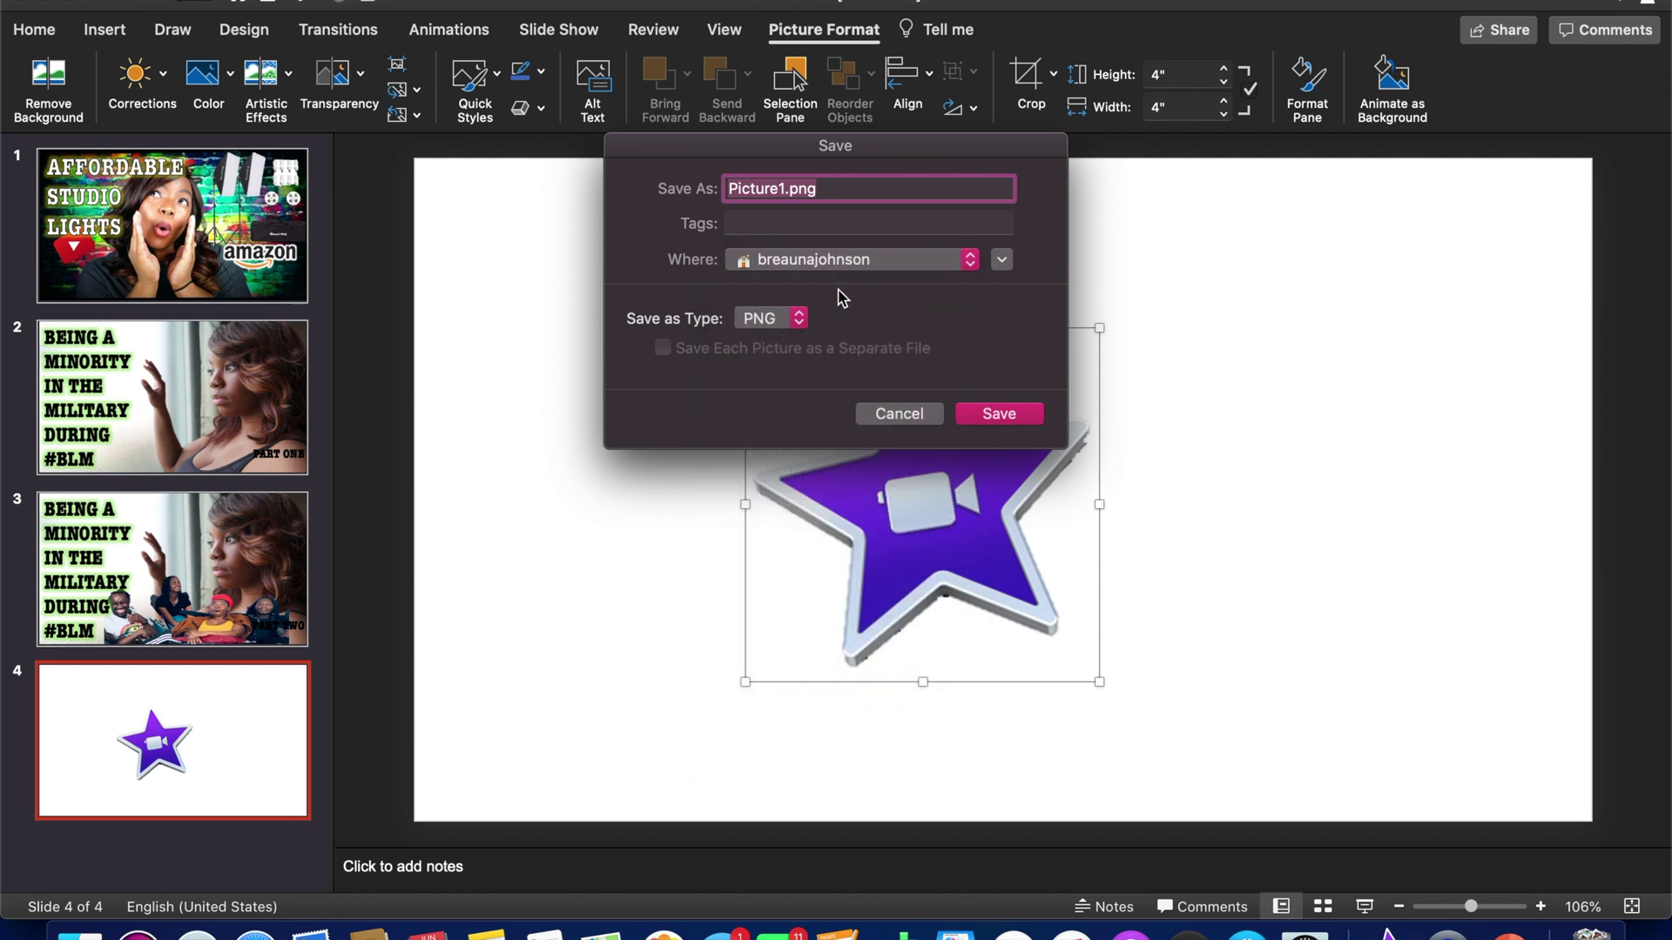
pyautogui.click(884, 261)
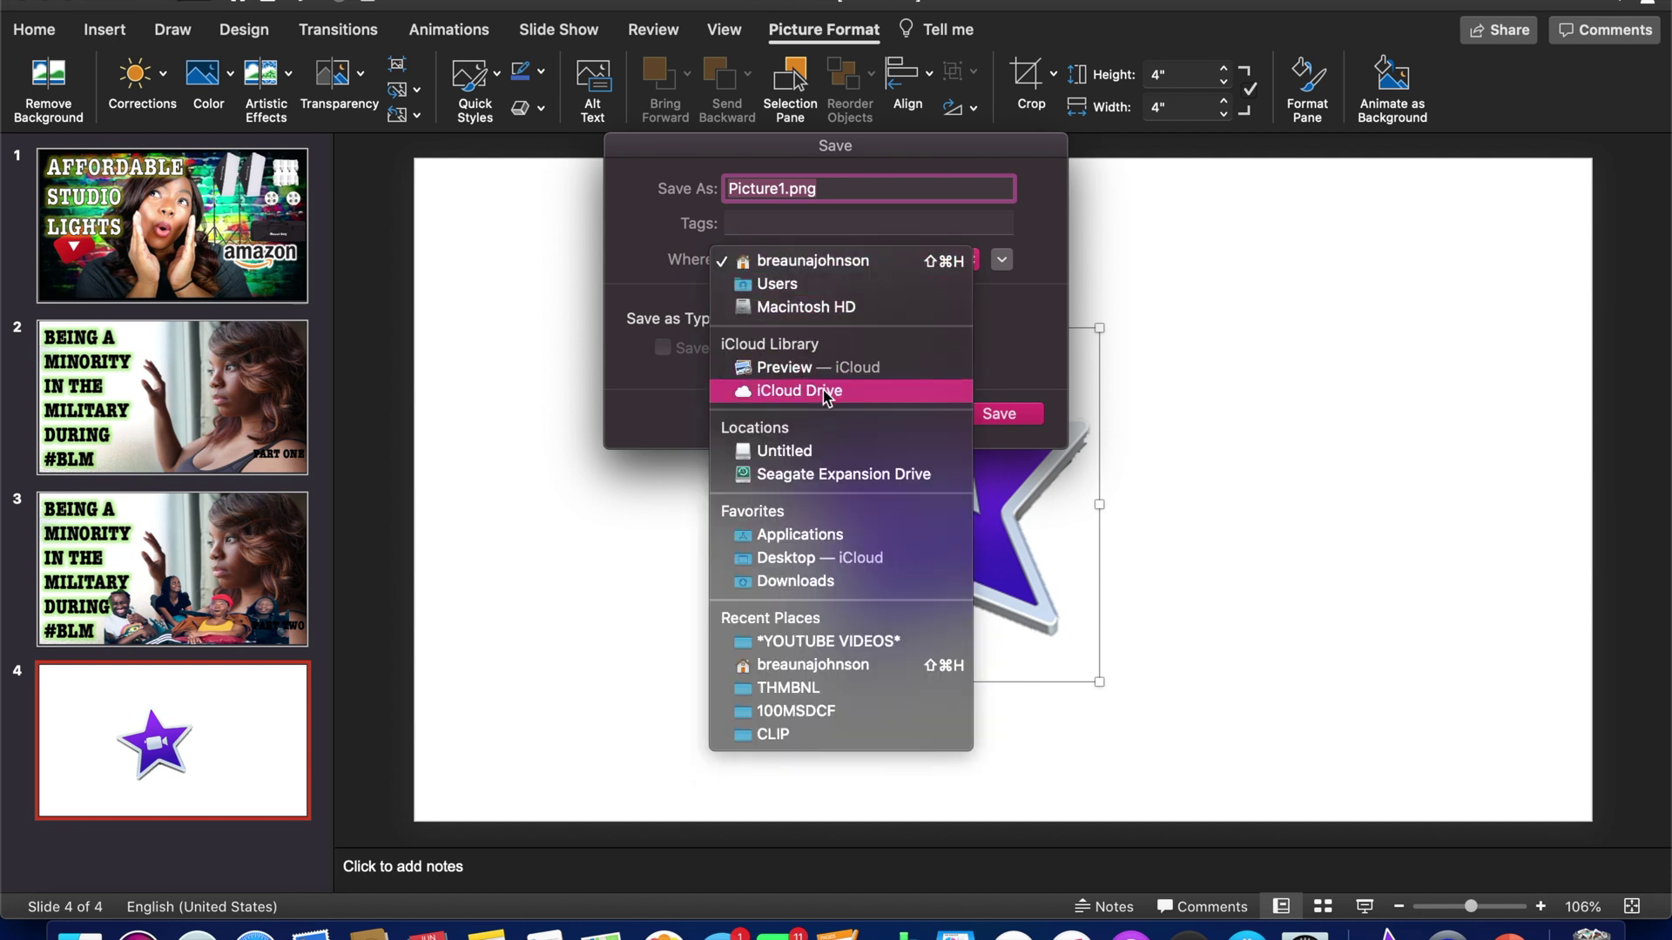
pyautogui.click(793, 581)
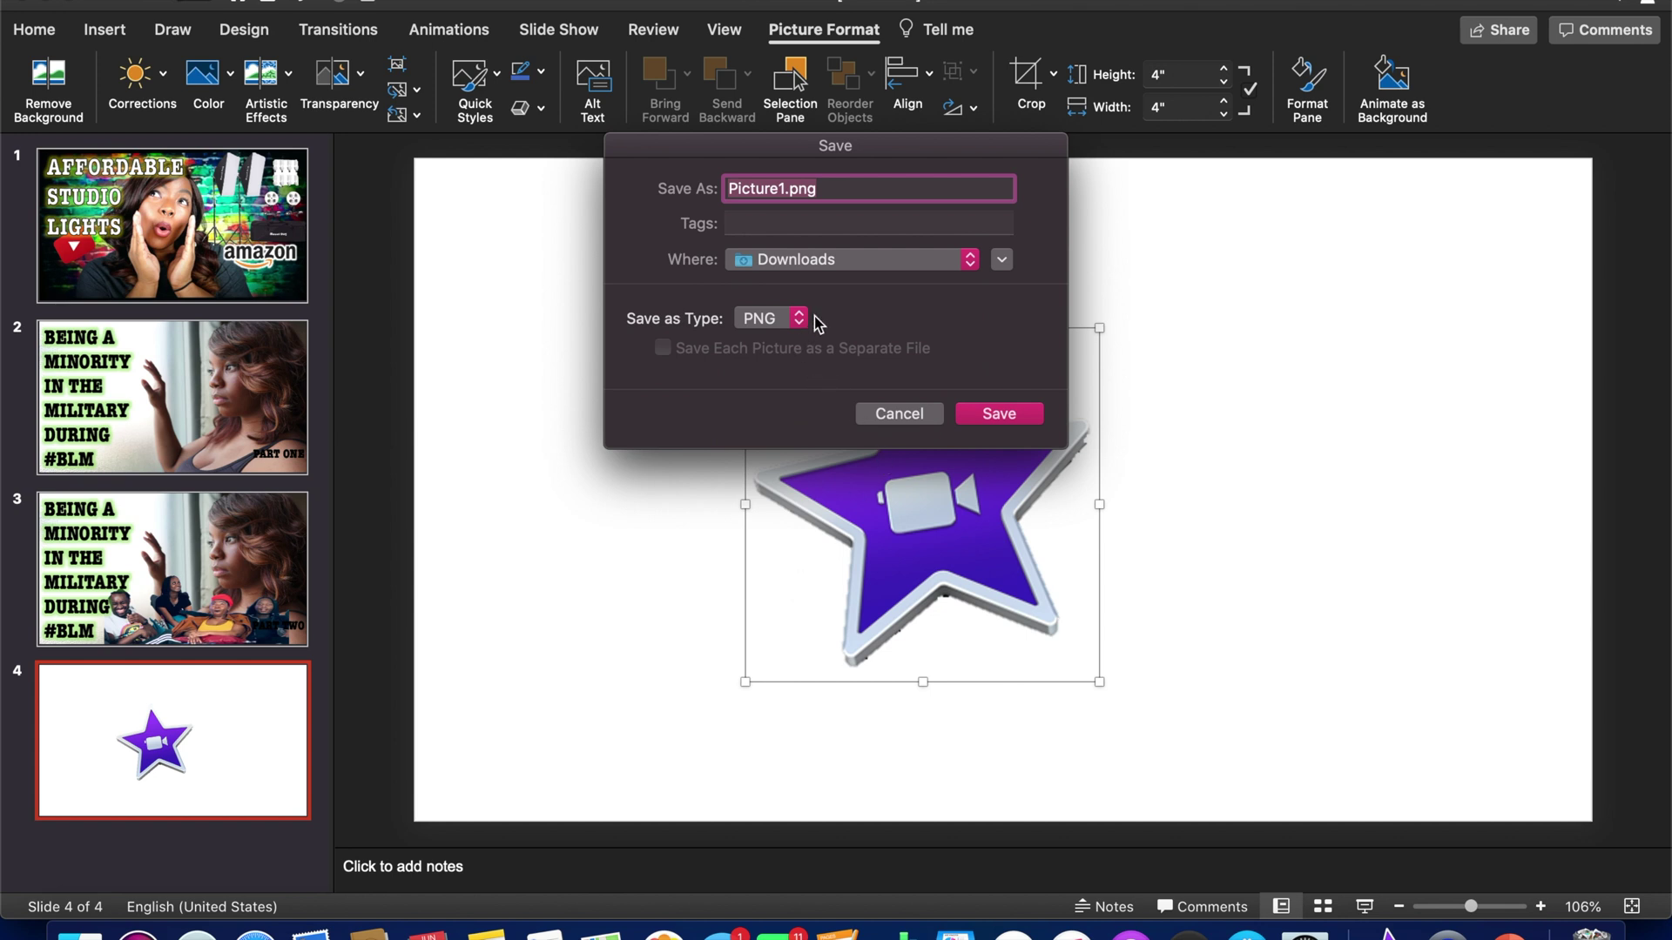
pyautogui.click(1019, 416)
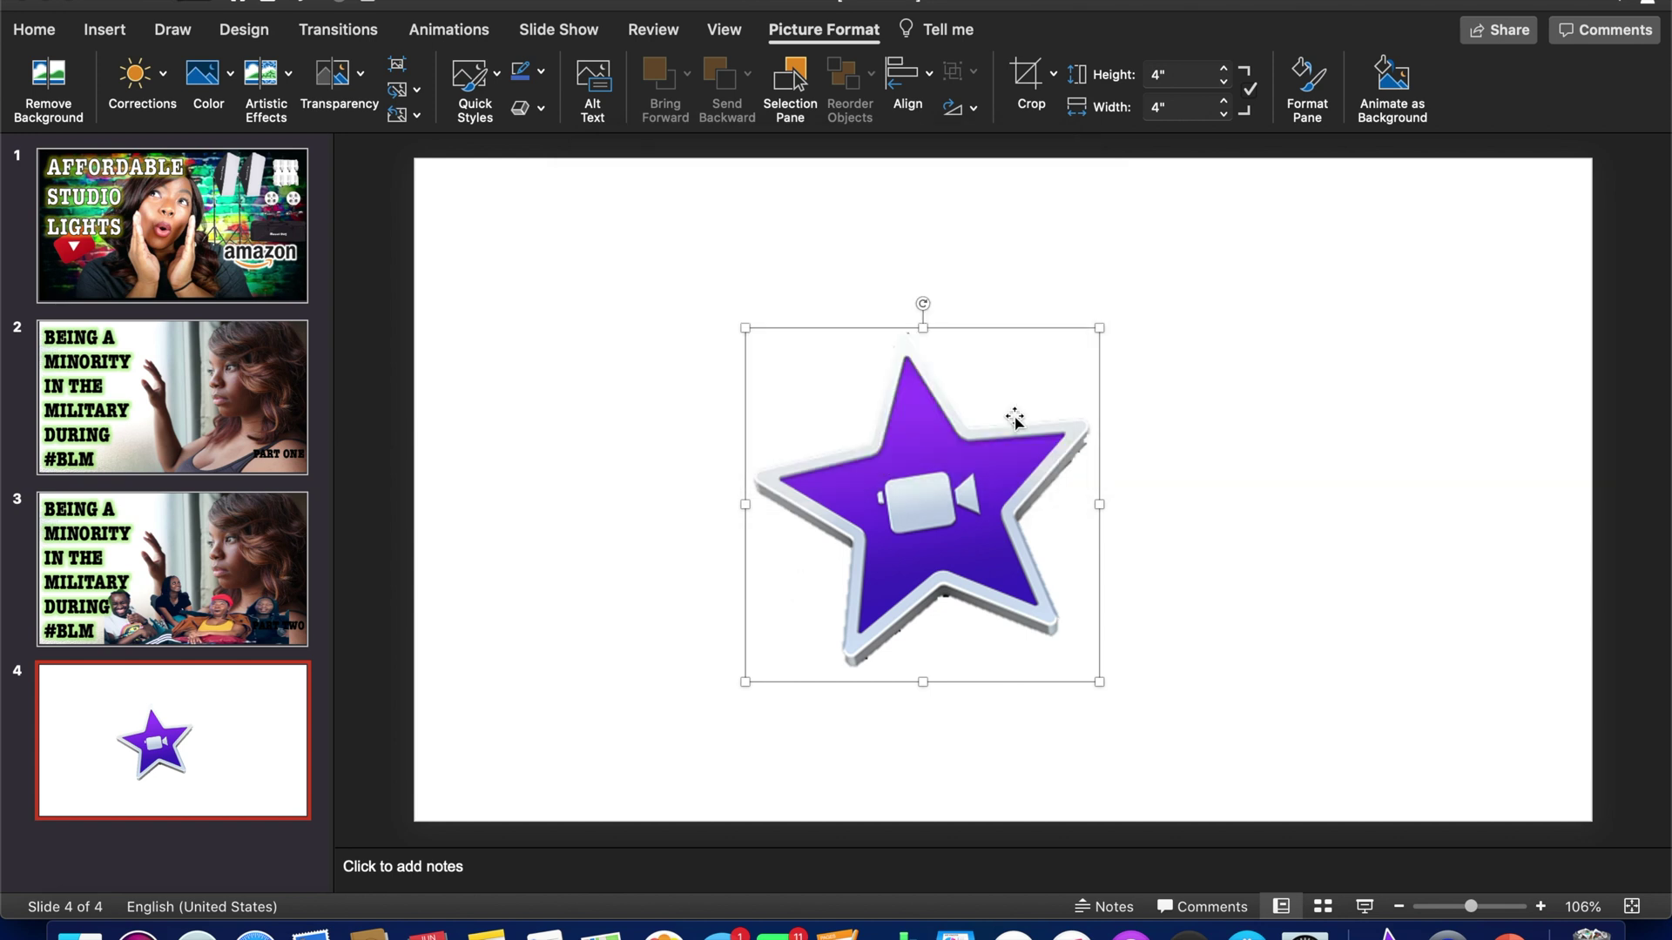
# Switch to iMovie, play part of the second clip, and select it with the playhead at about 00:12, before the camera overlay
pyautogui.click(1387, 925)
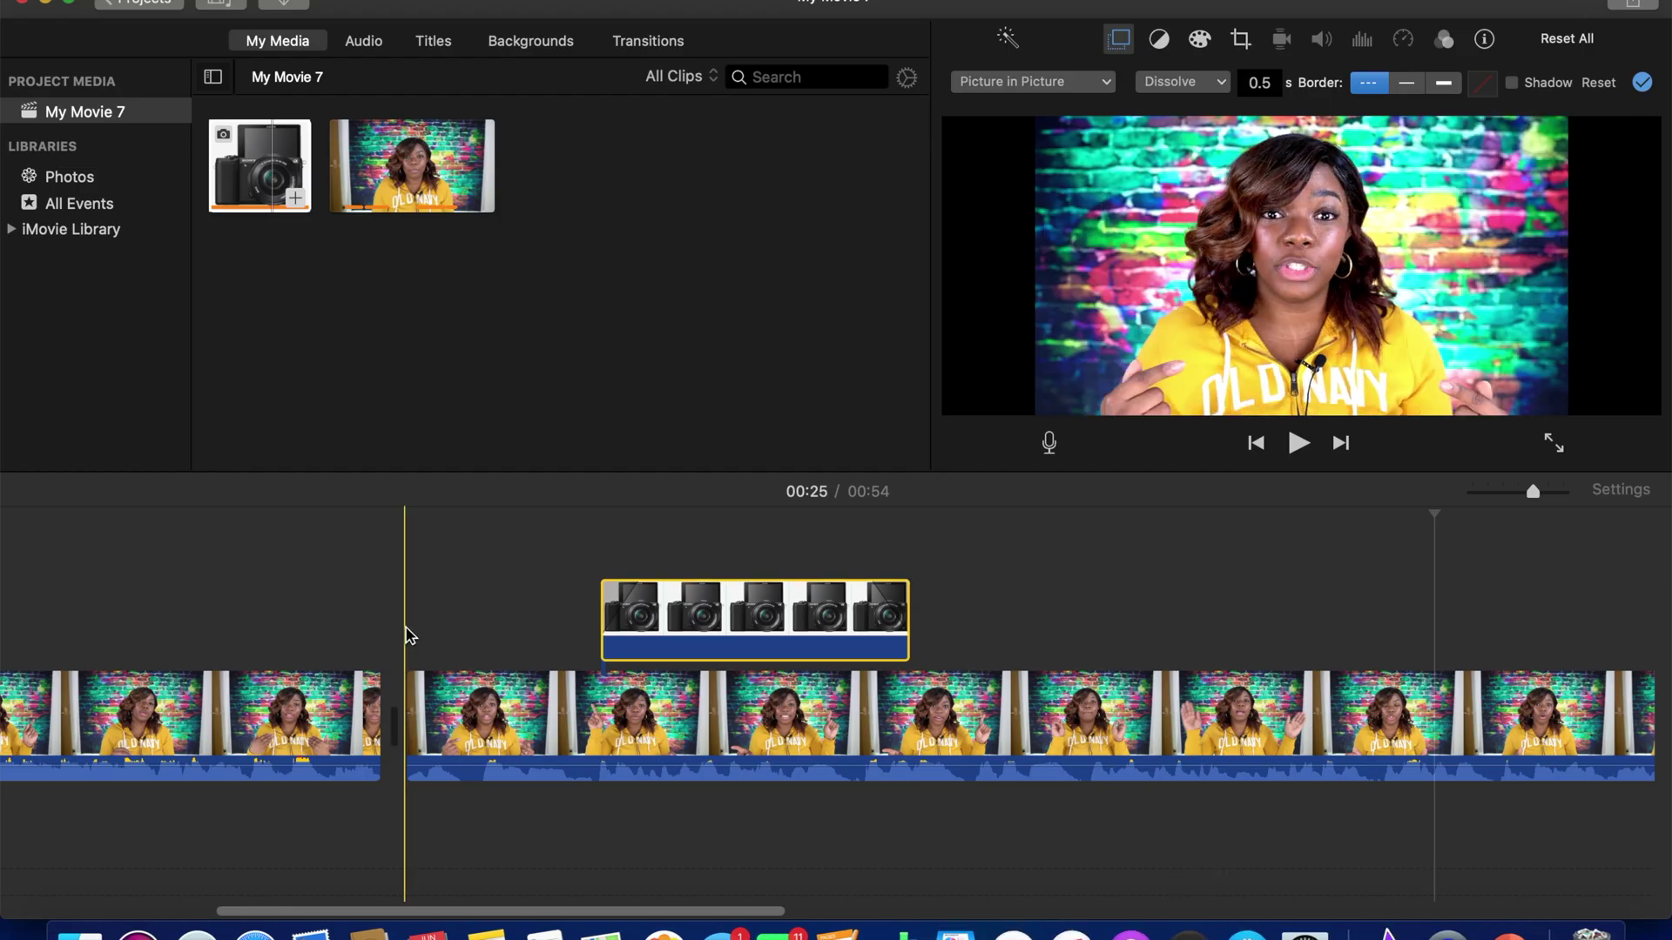
pyautogui.press('space')
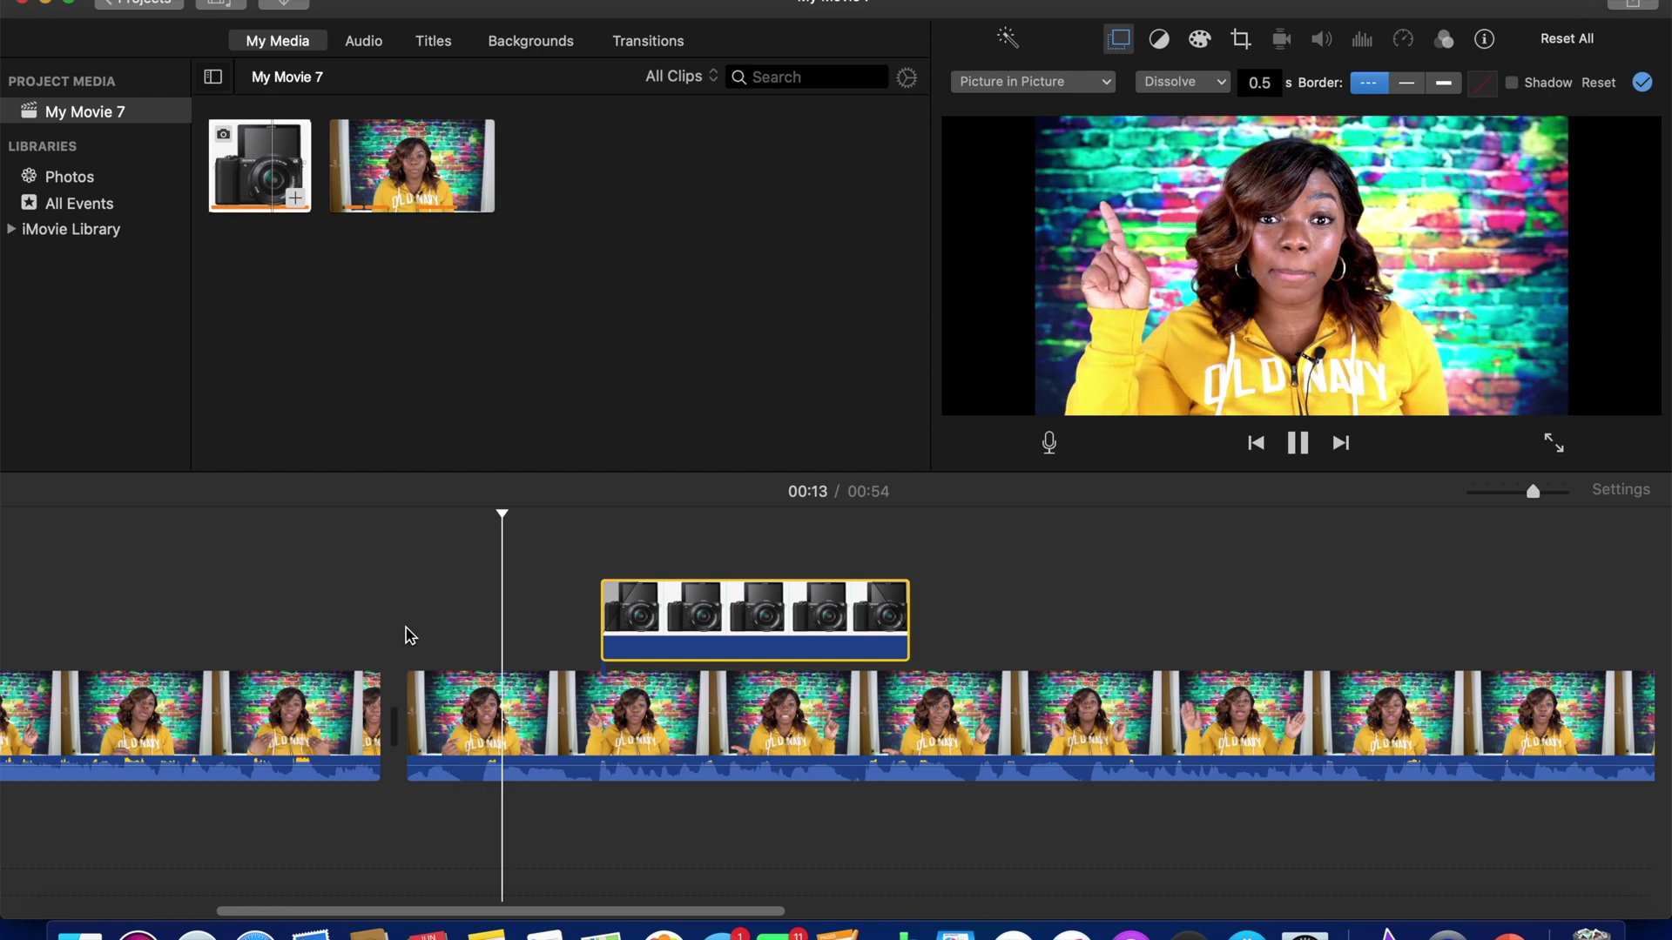
pyautogui.click(480, 695)
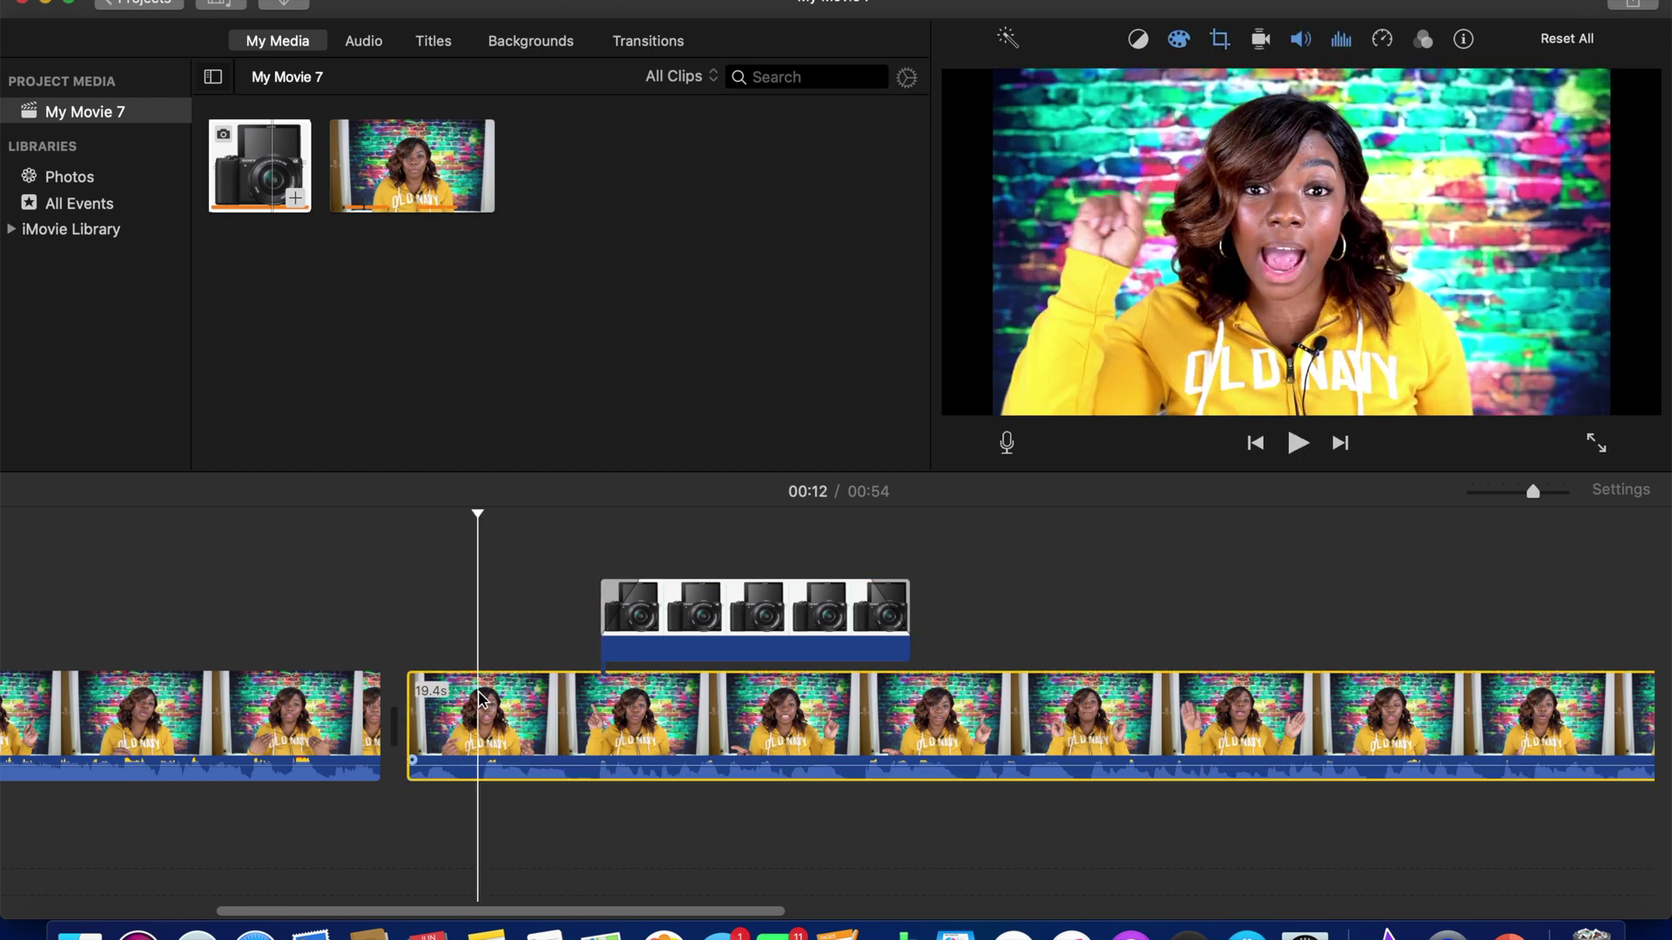
# Park the playhead near the start of the second clip and import the imovie-icon-16 image from the Downloads folder into the project media
pyautogui.press('space')
pyautogui.click(456, 704)
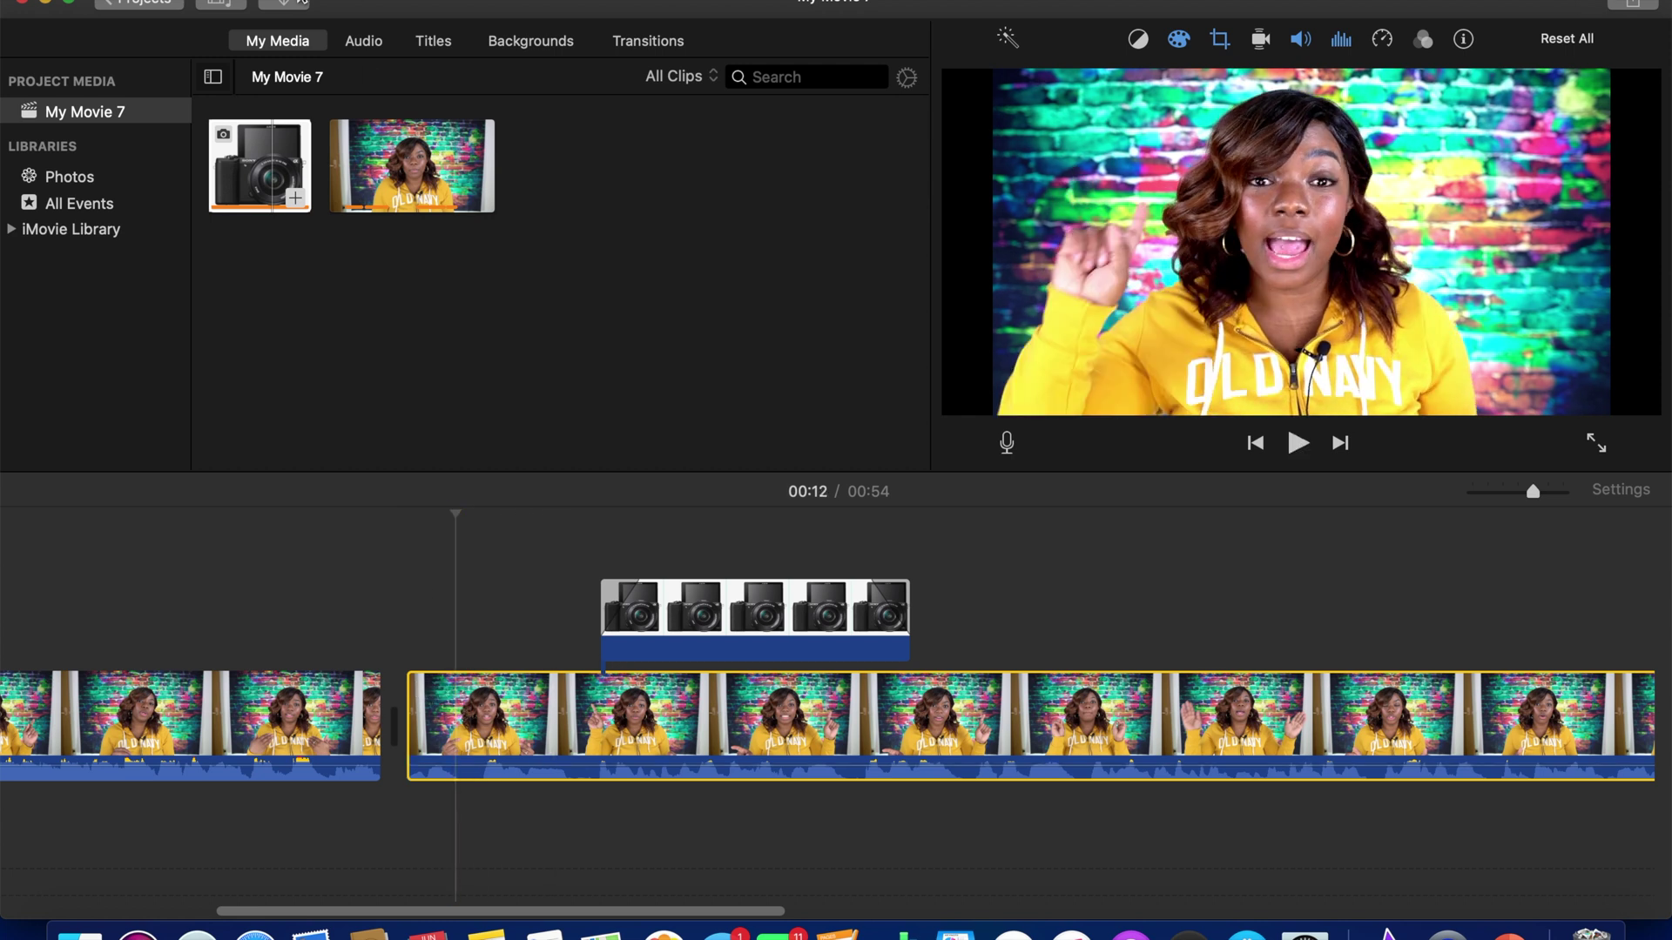
pyautogui.click(292, 4)
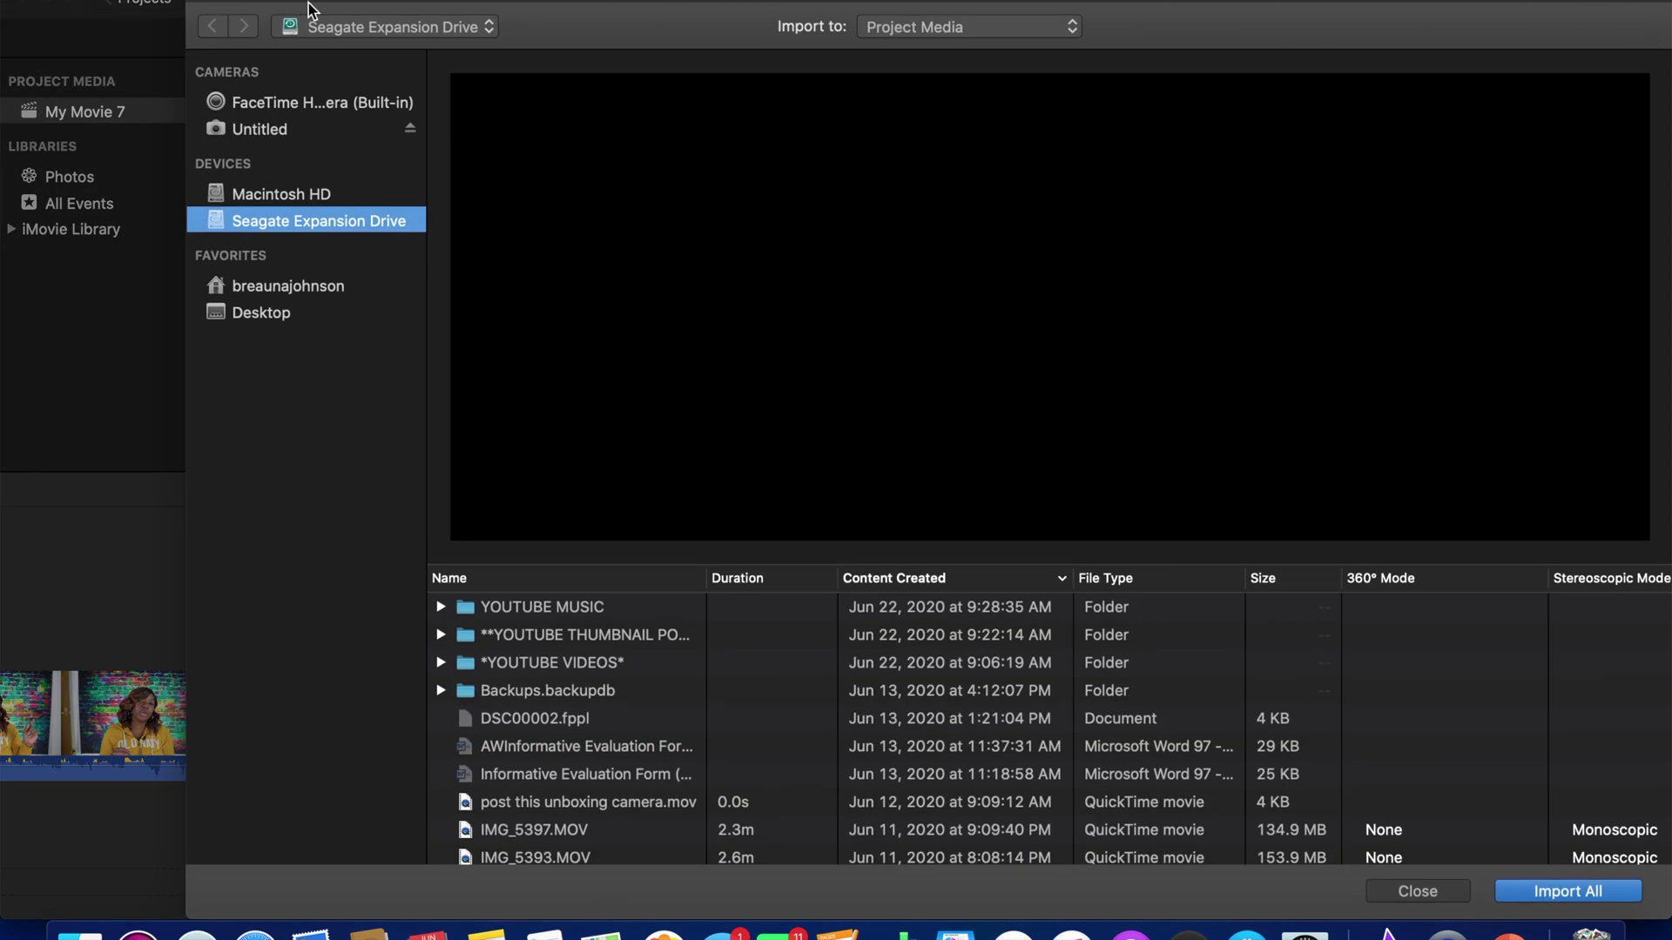
pyautogui.click(287, 286)
pyautogui.click(551, 806)
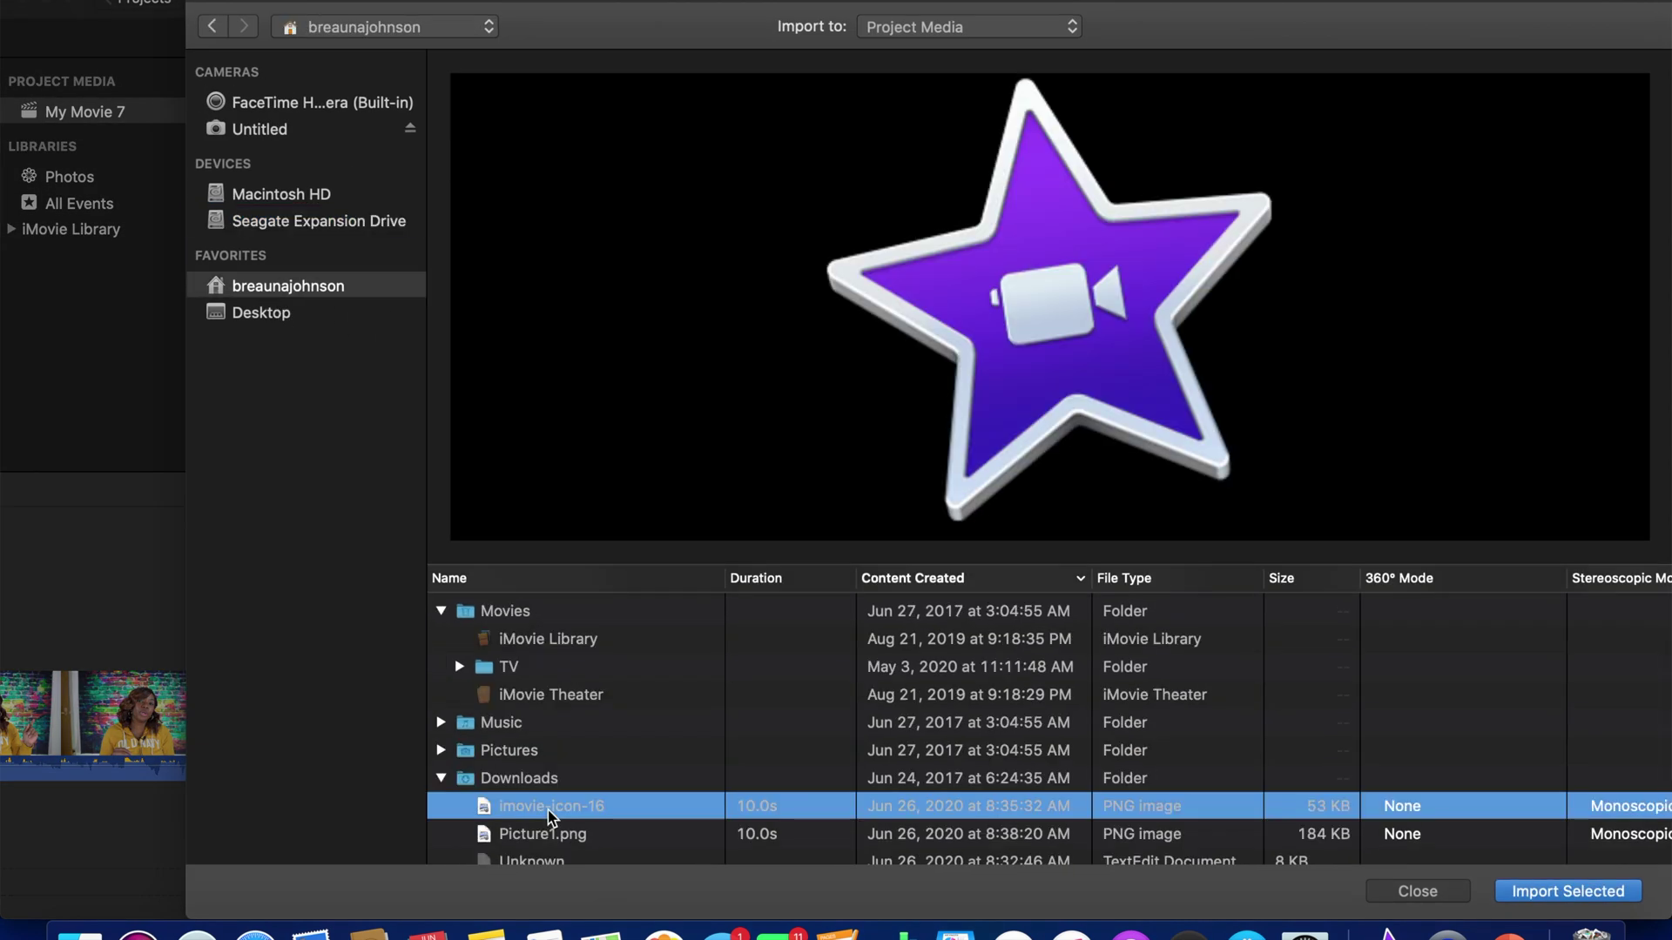
pyautogui.click(1533, 894)
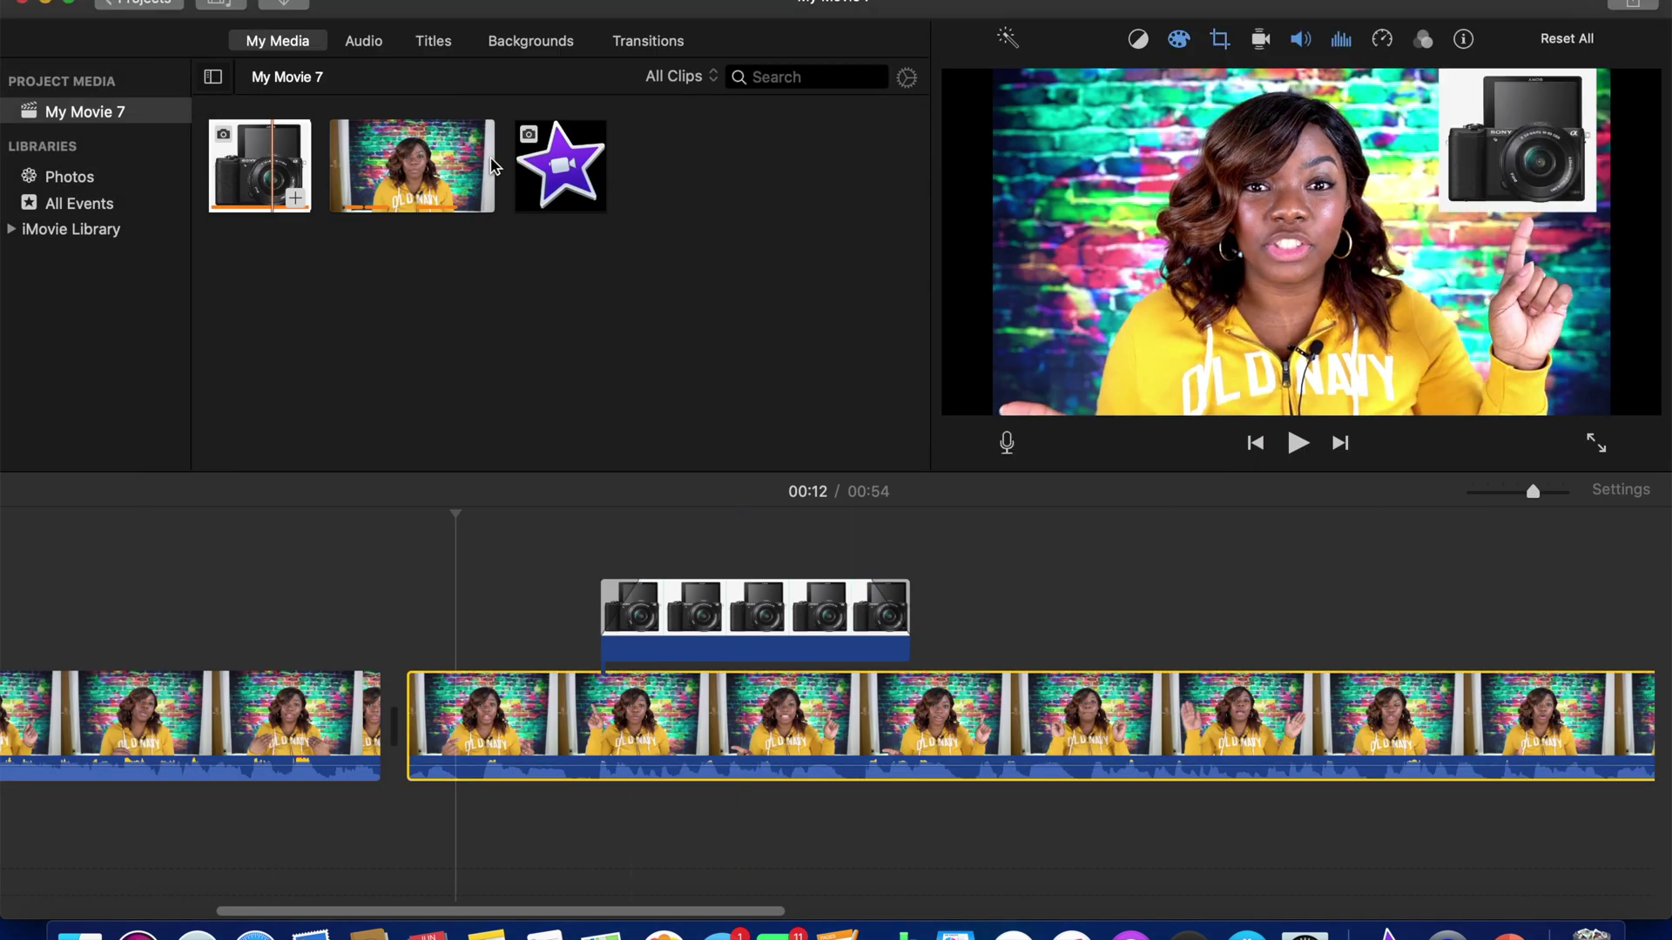
# Place the star image above the start of the second clip and trim its end to finish just before the camera overlay
pyautogui.moveTo(562, 174); pyautogui.dragTo(462, 620)
pyautogui.click(608, 614)
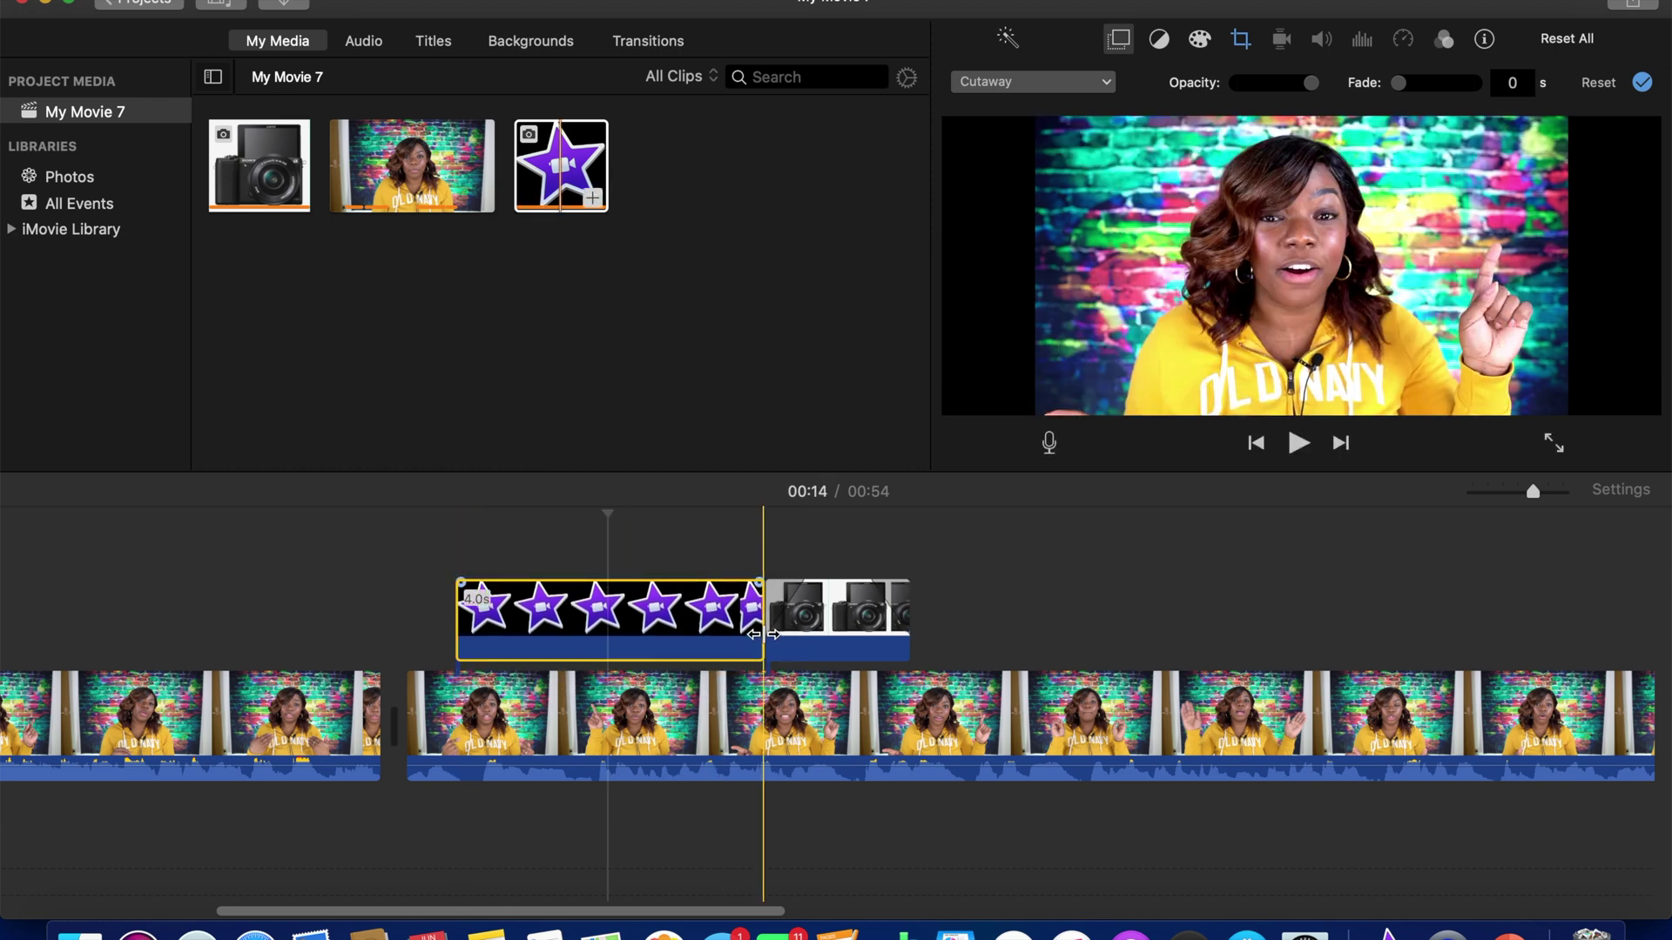
pyautogui.moveTo(763, 633); pyautogui.dragTo(595, 633)
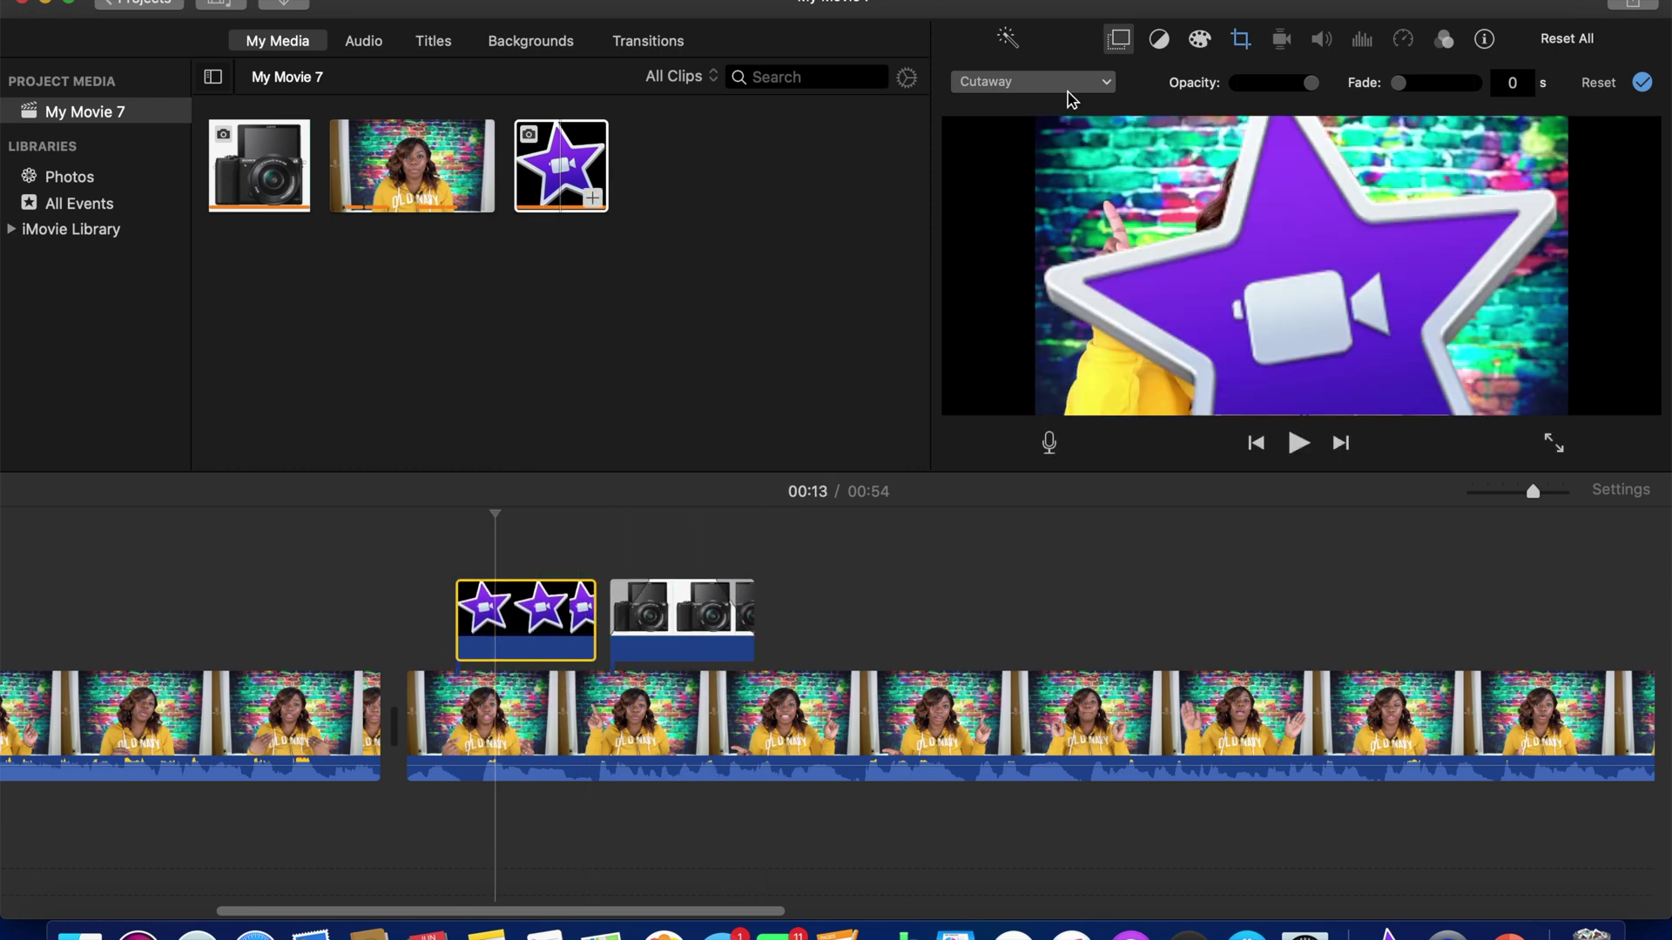
# Set the star overlay to Picture in Picture and apply the Fit crop style so the whole star shows
pyautogui.click(1107, 83)
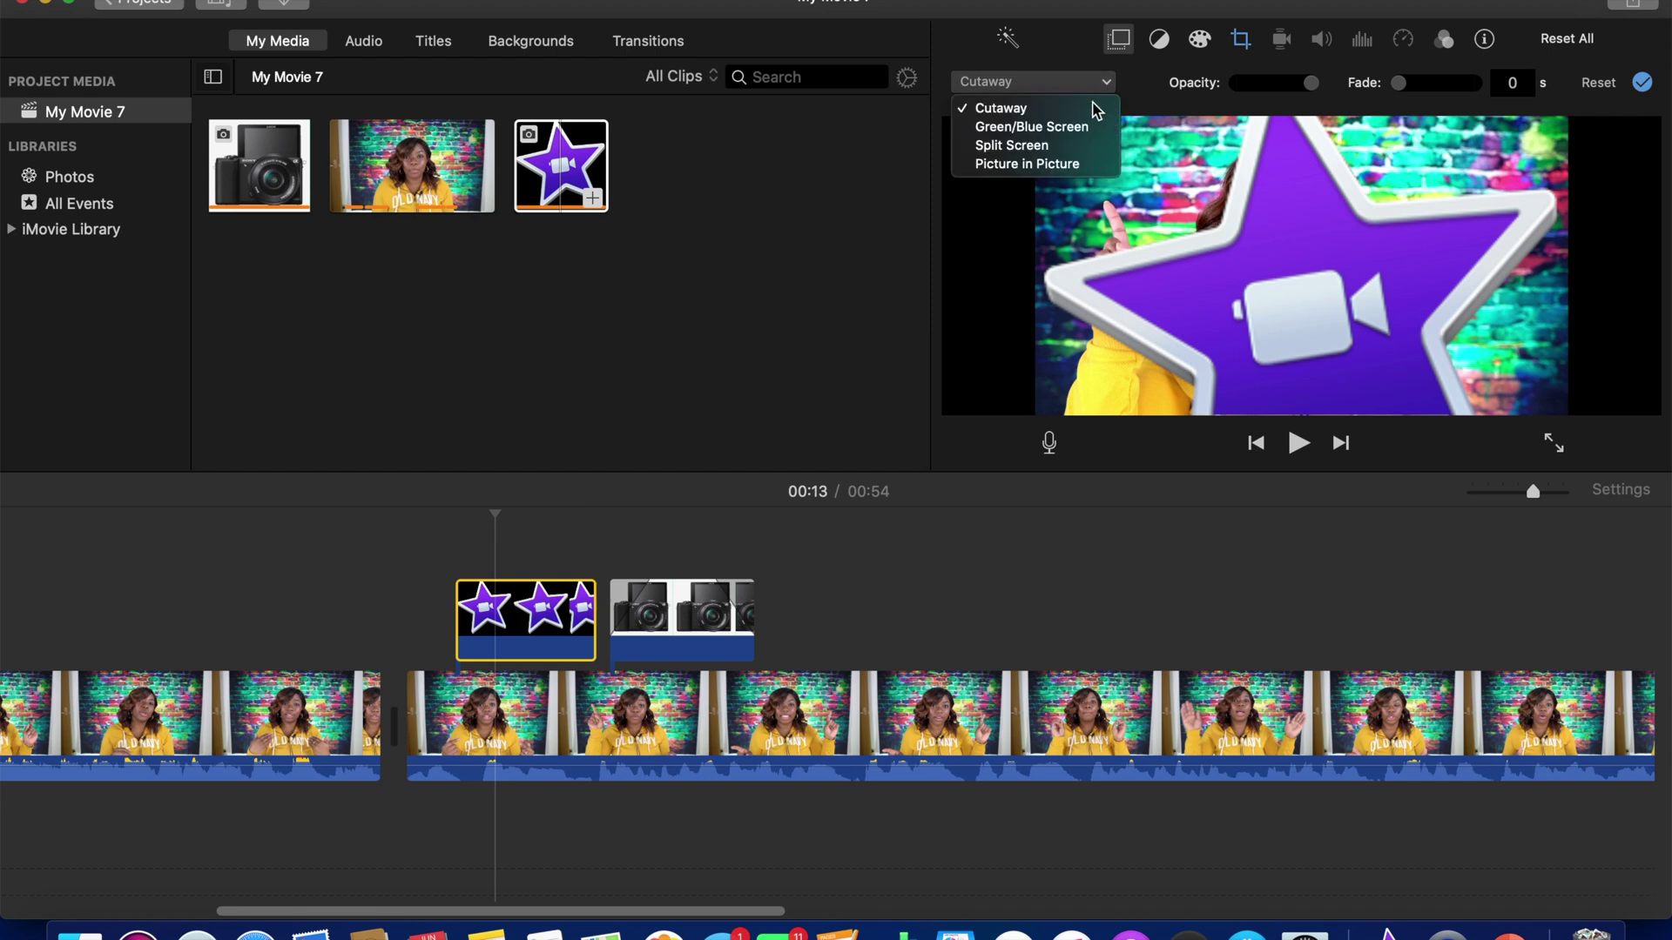
pyautogui.click(1068, 167)
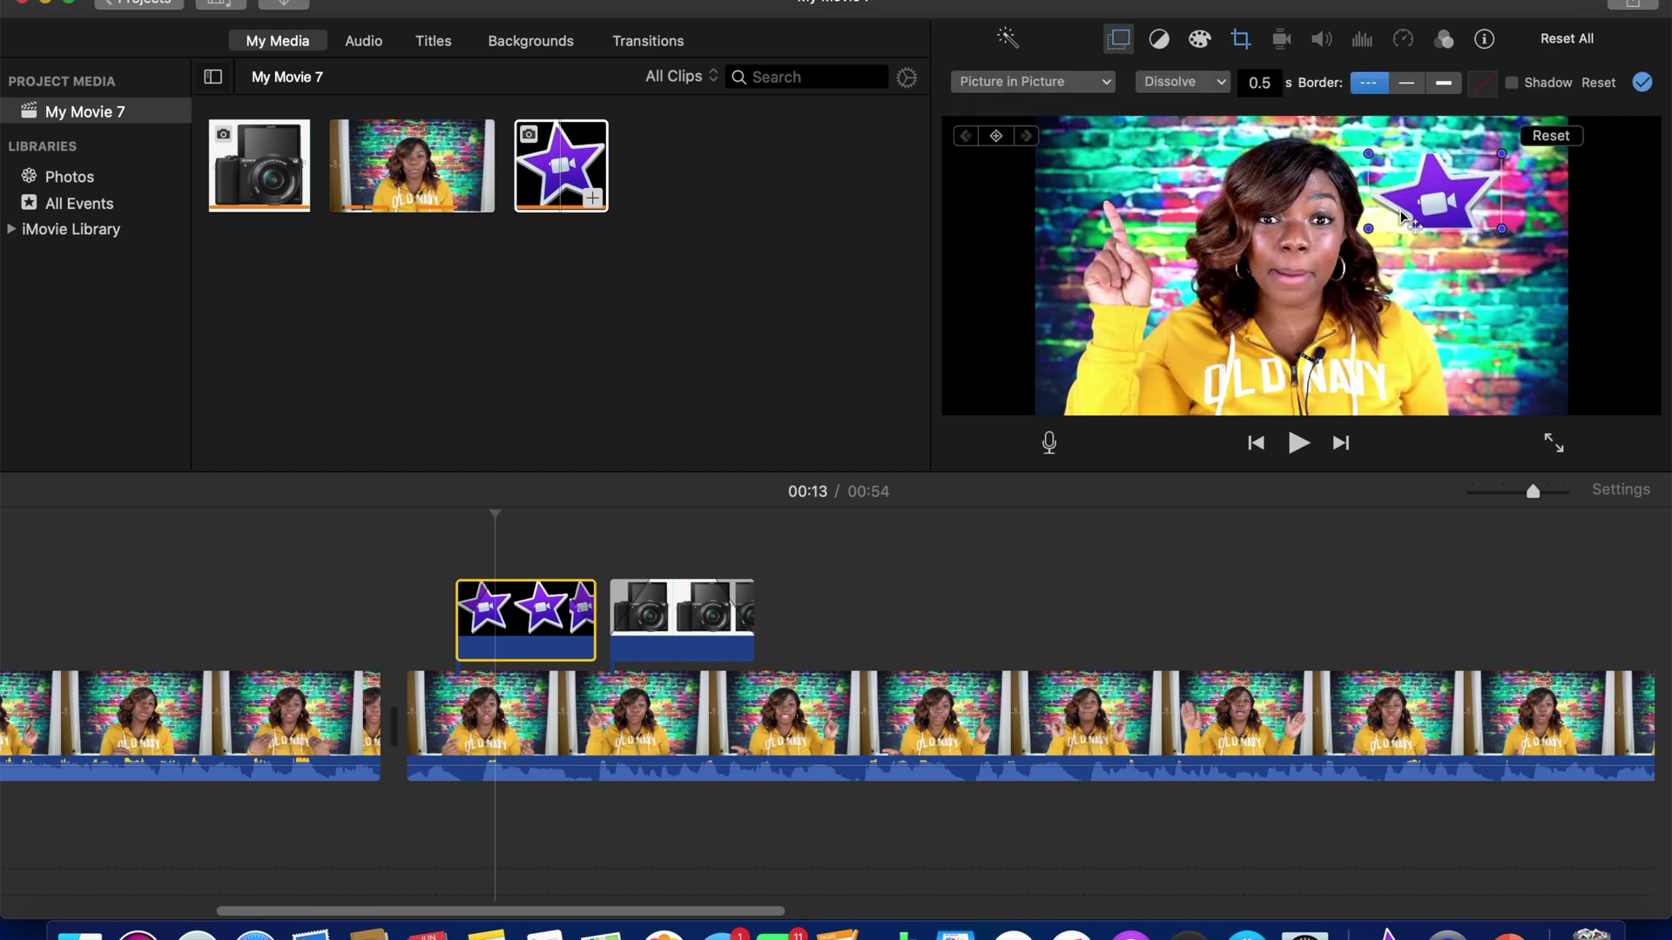
pyautogui.click(1240, 40)
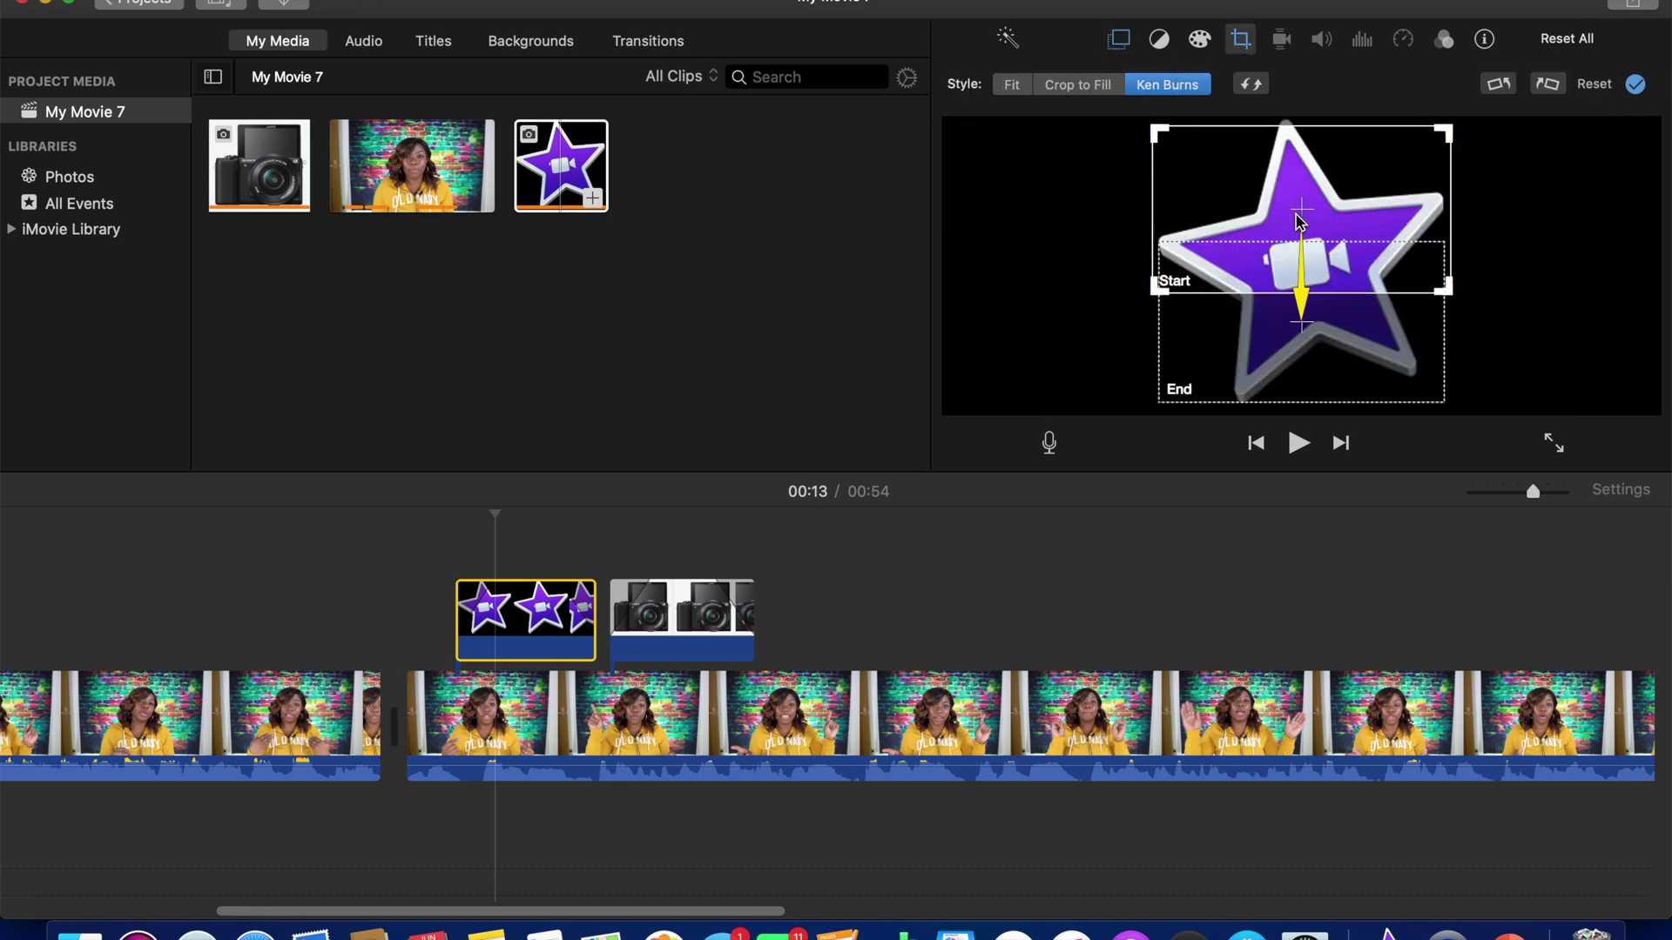
pyautogui.click(1072, 87)
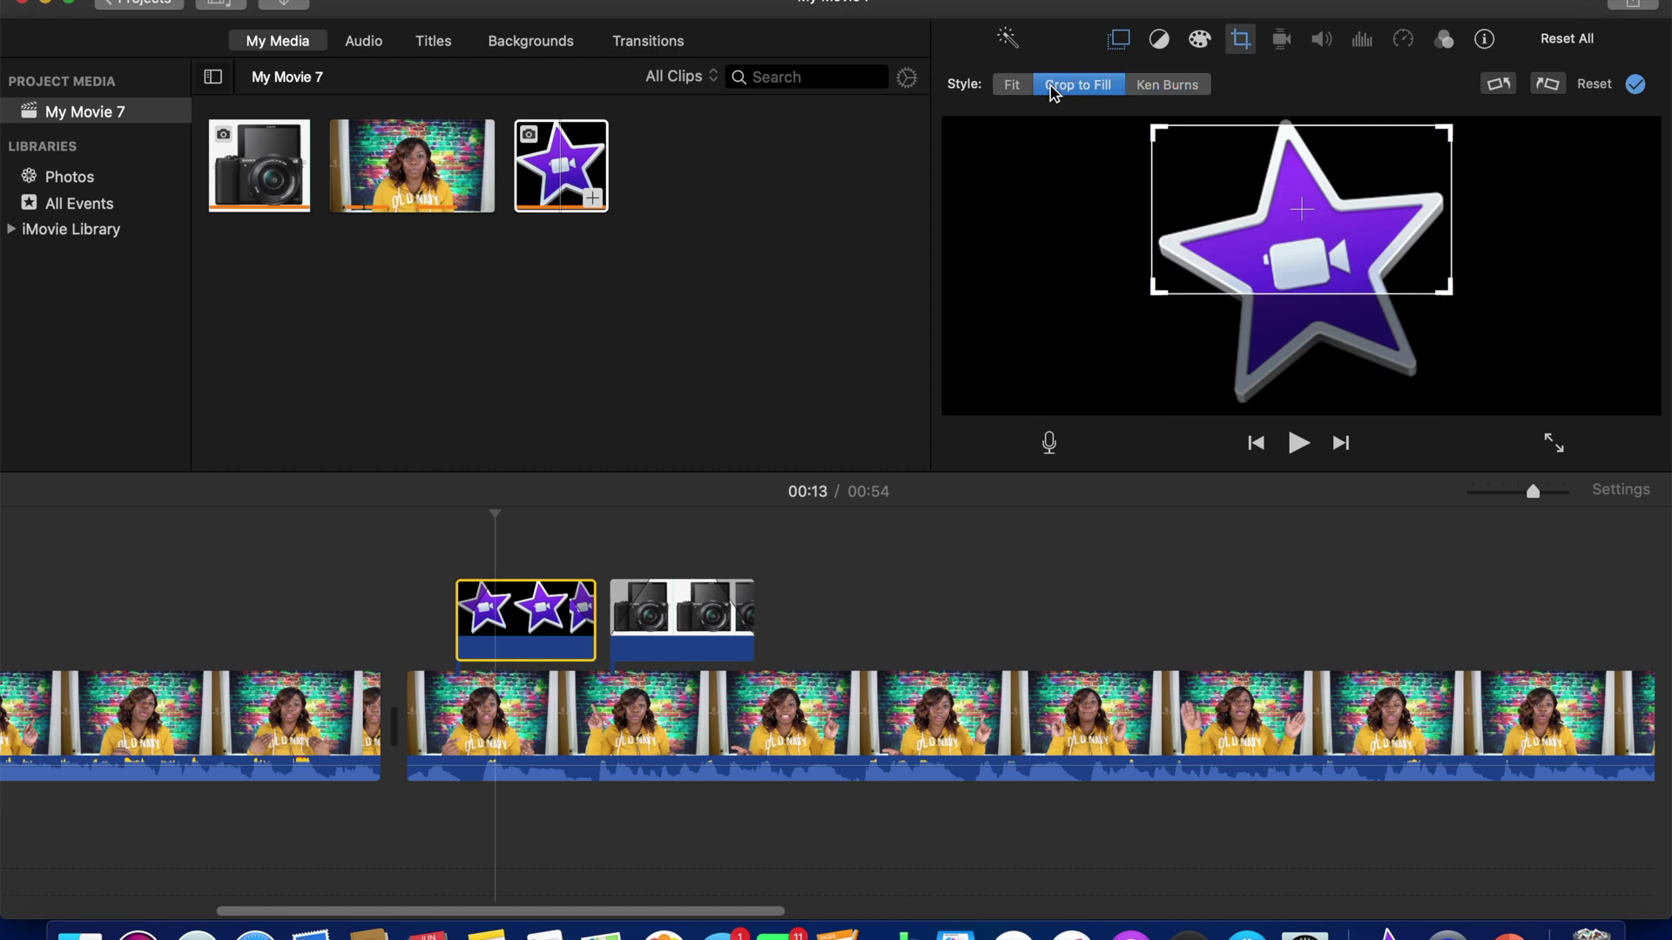
pyautogui.click(1012, 86)
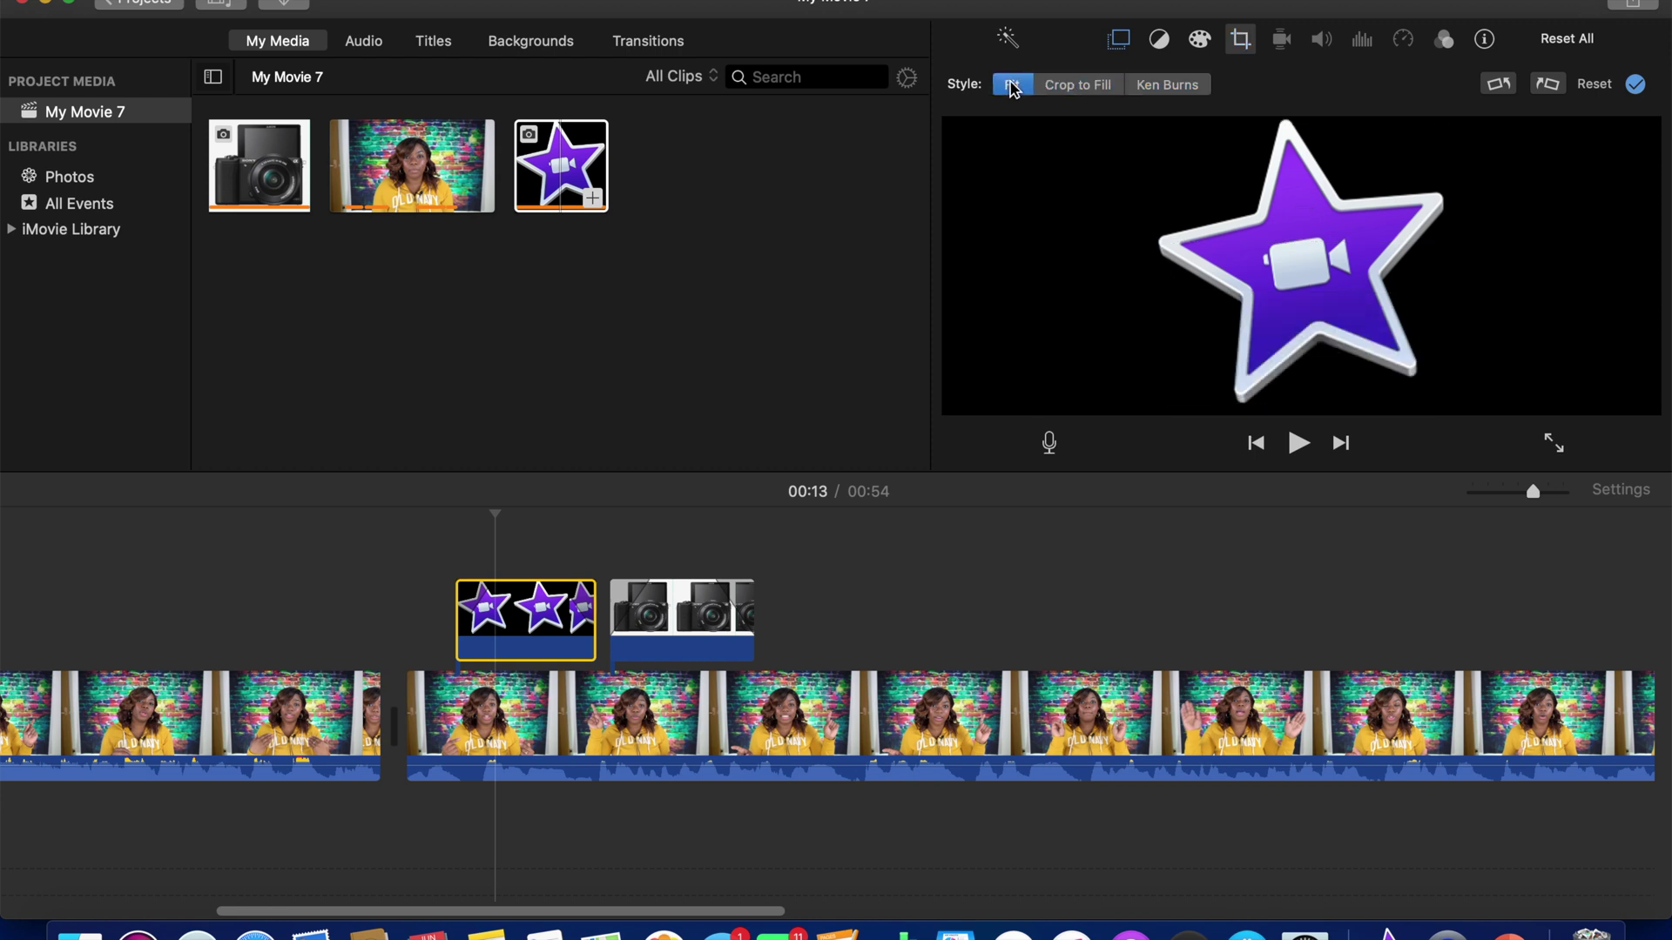
pyautogui.click(1636, 85)
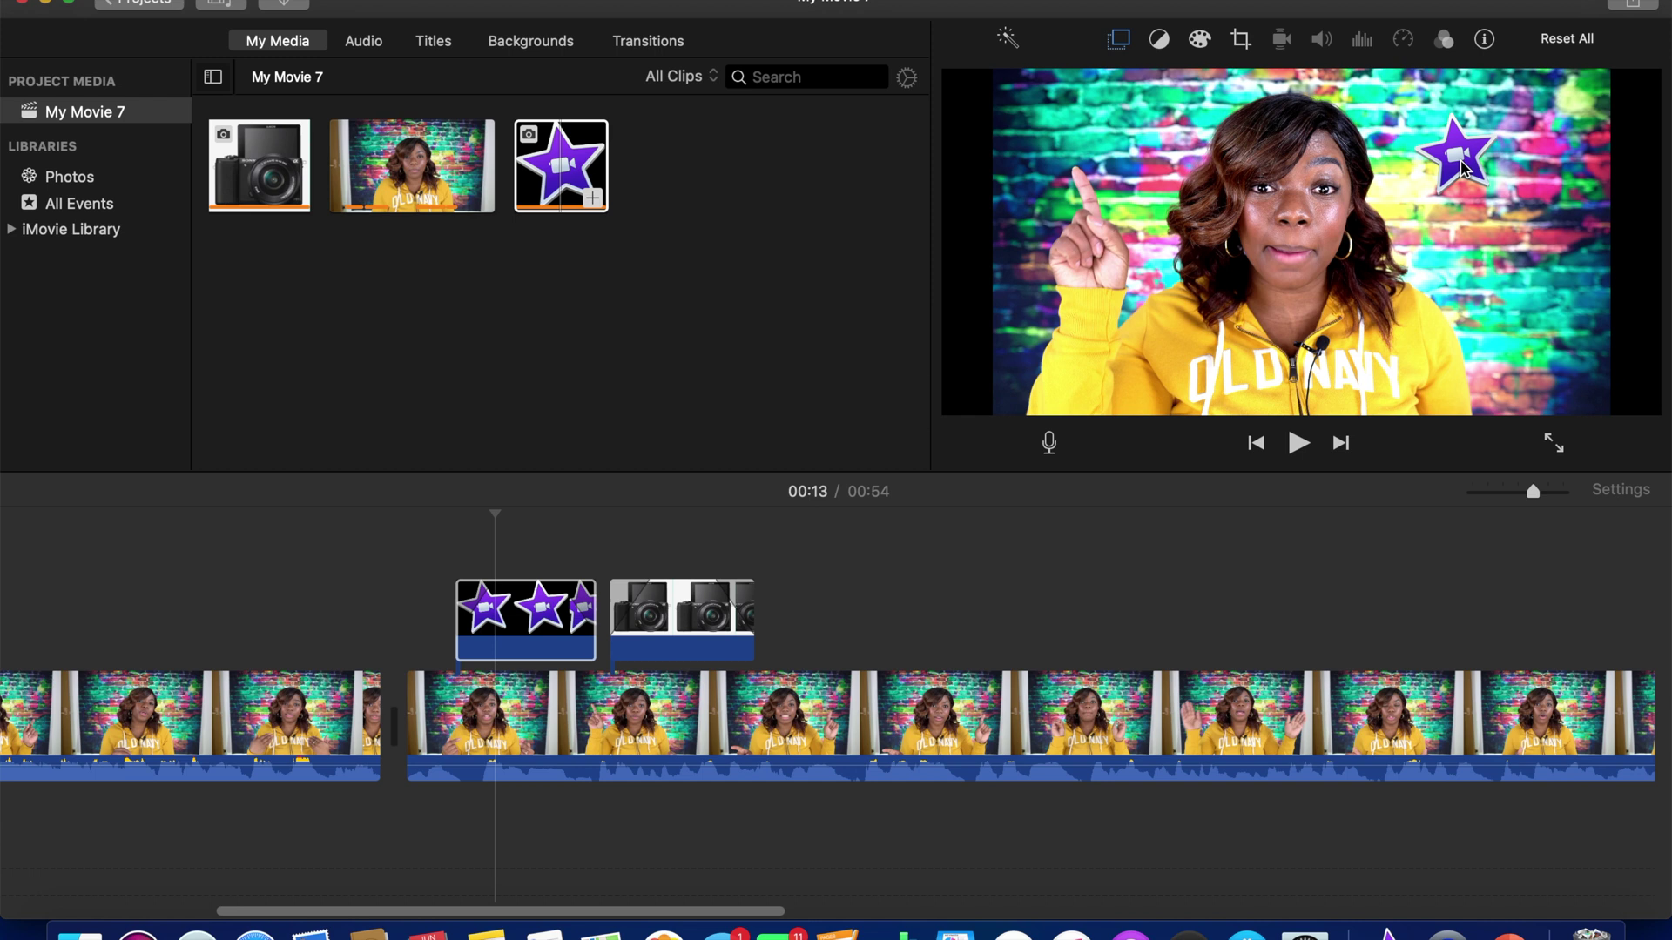
# Move the star overlay across the frame to the speaker's raised finger and play the overlay section of the timeline
pyautogui.click(511, 610)
pyautogui.moveTo(1436, 187); pyautogui.dragTo(1020, 255)
pyautogui.moveTo(1091, 185); pyautogui.dragTo(1120, 206)
pyautogui.press('space')
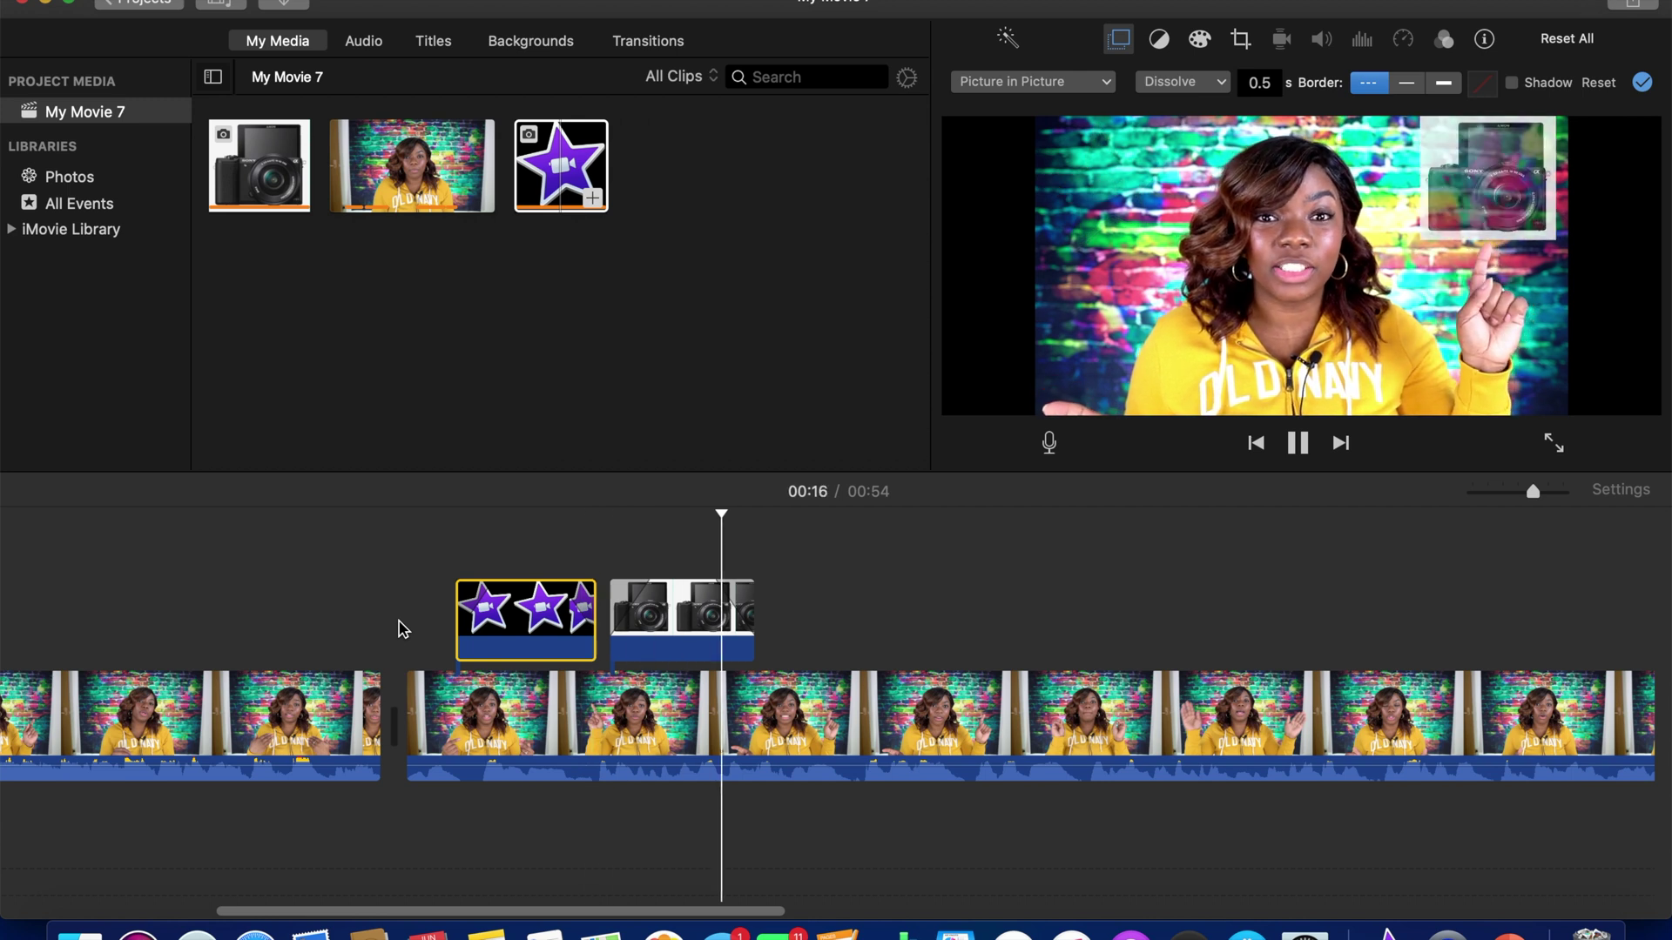
pyautogui.press('space')
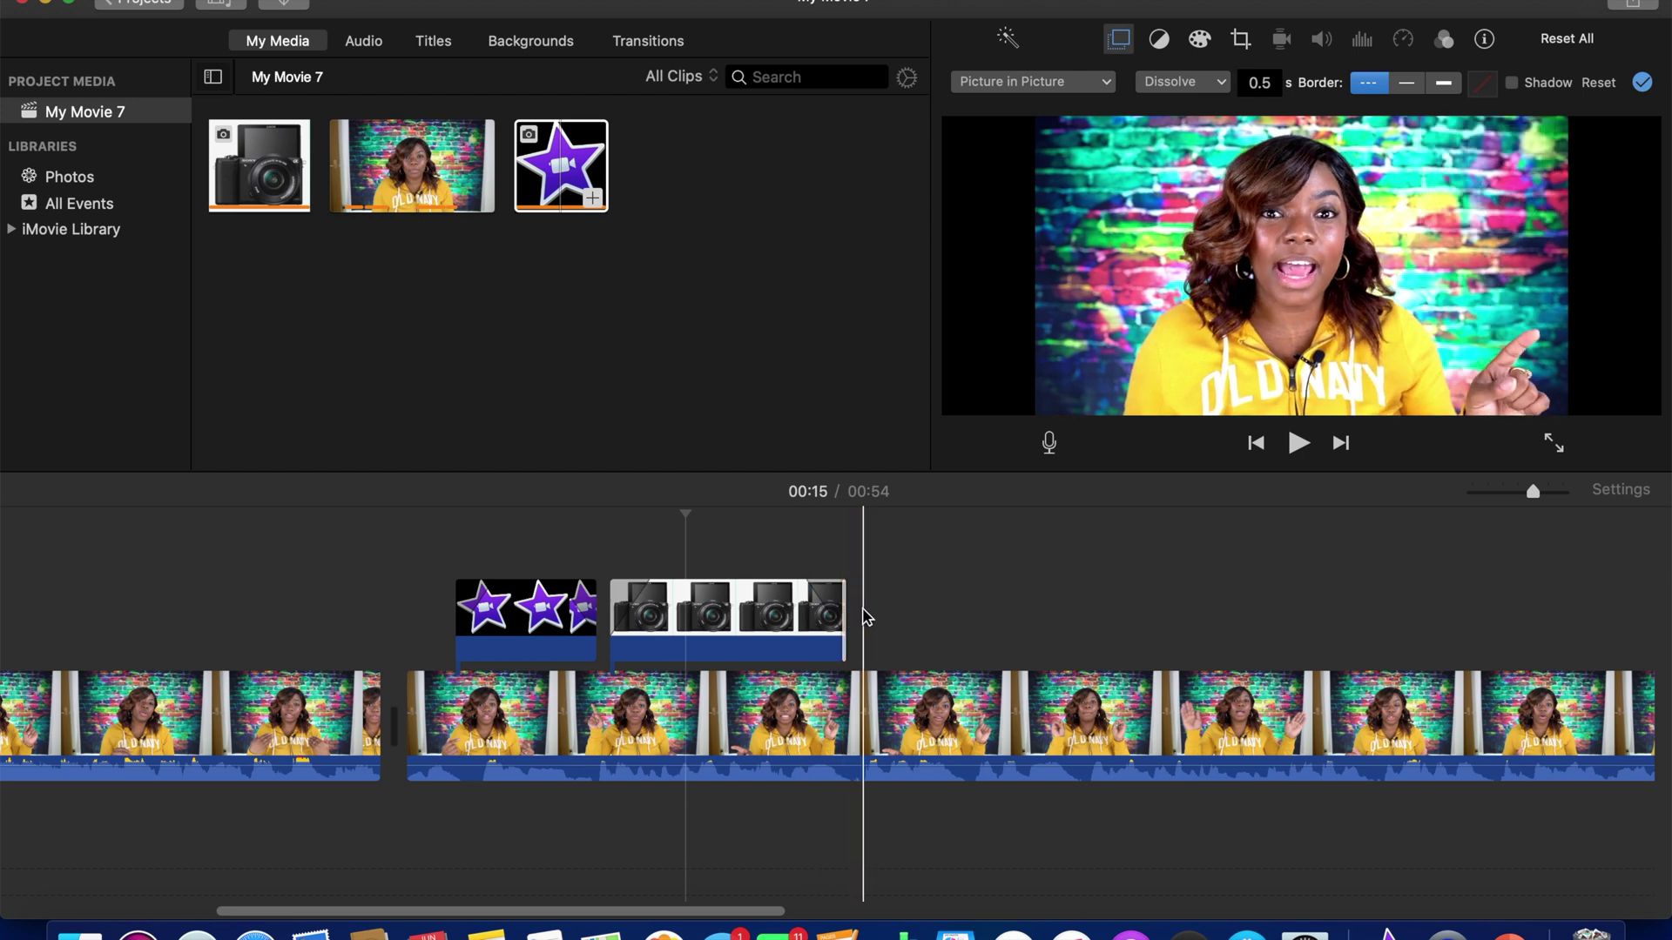
pyautogui.press('space')
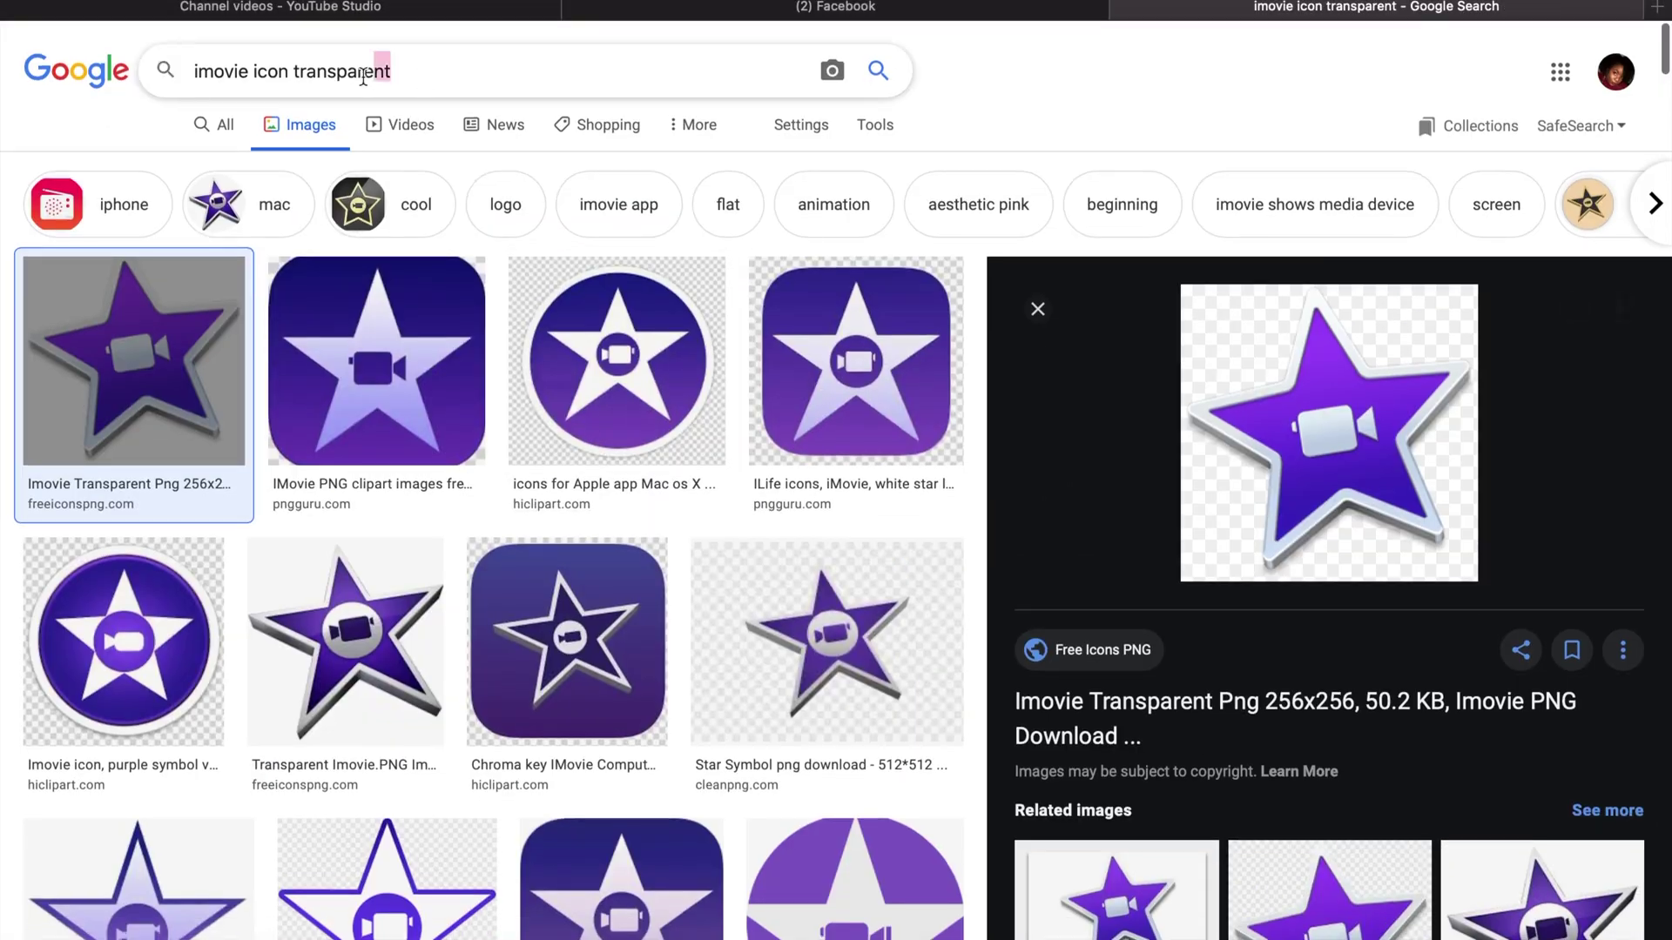
# In the browser, search Google Images for "macbook transparent" and save the open MacBook Pro picture to the Downloads folder
pyautogui.write('macbook transparent')
pyautogui.press('Return')
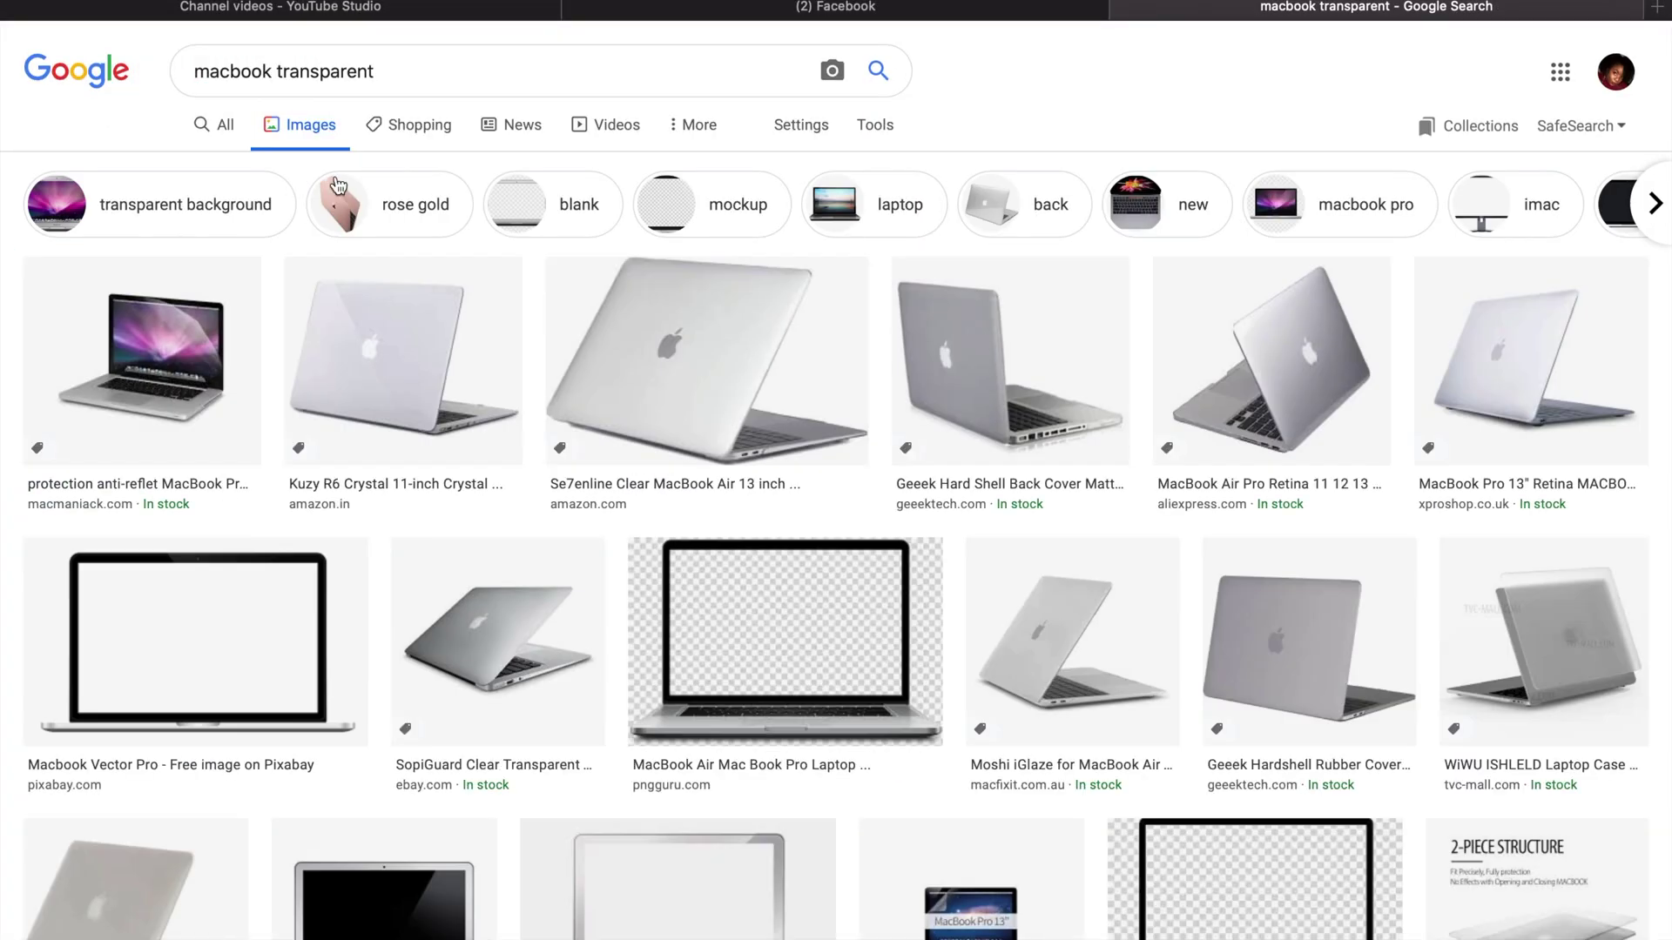
pyautogui.scroll(-10, 410, 329)
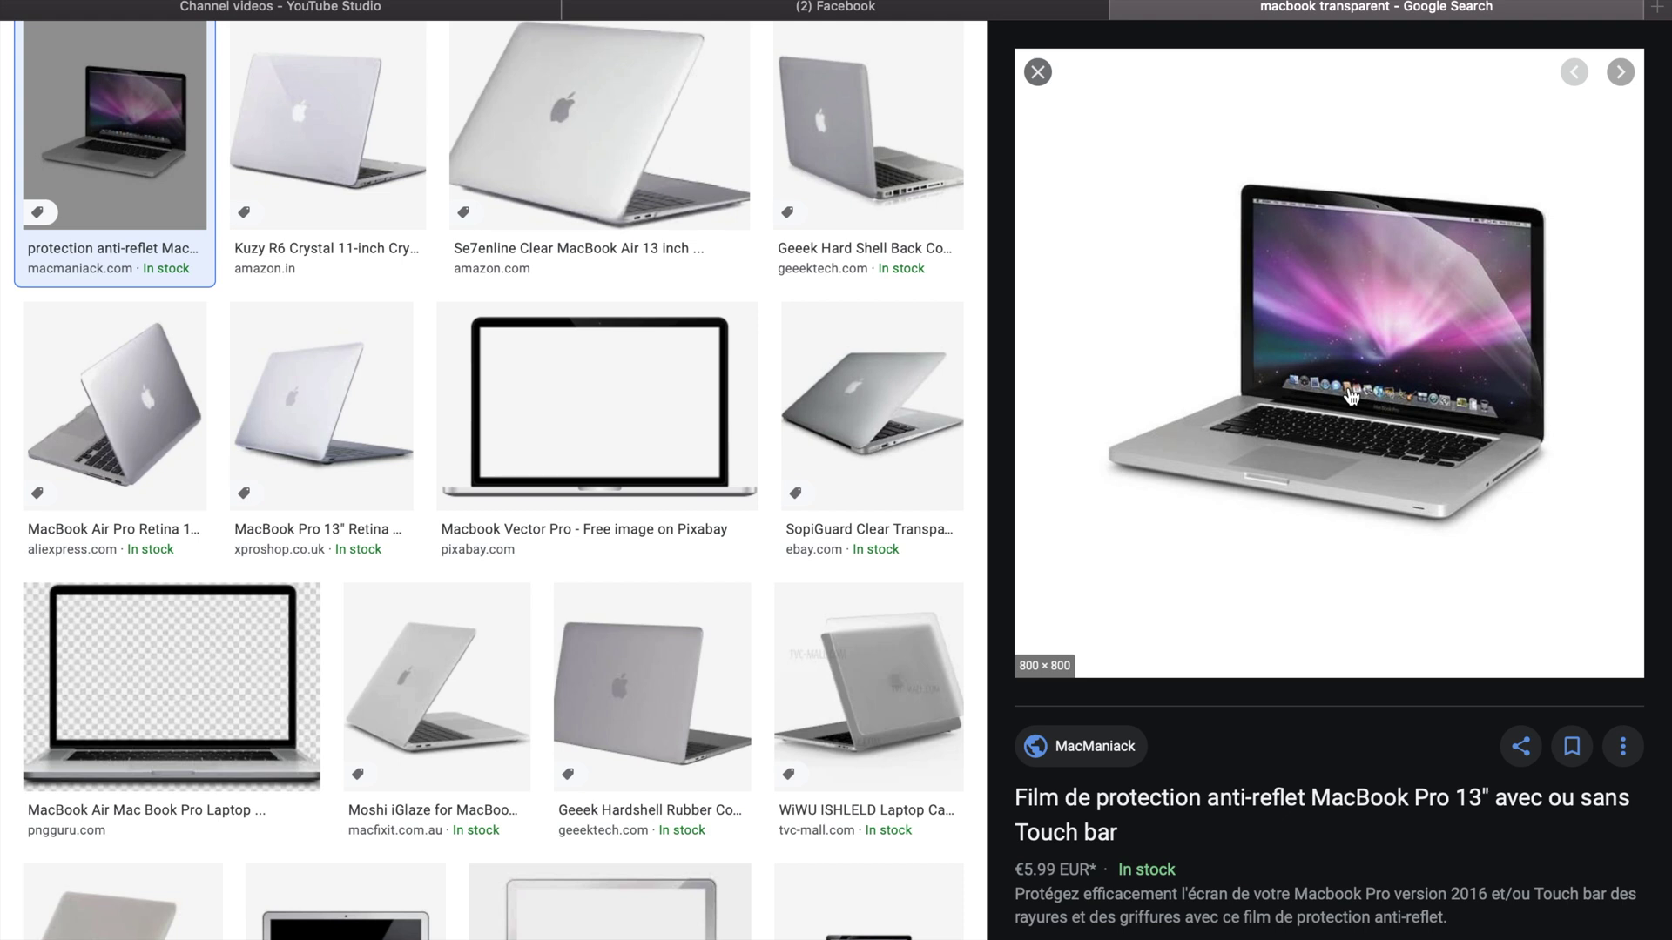
pyautogui.rightClick(1337, 376)
pyautogui.click(1410, 677)
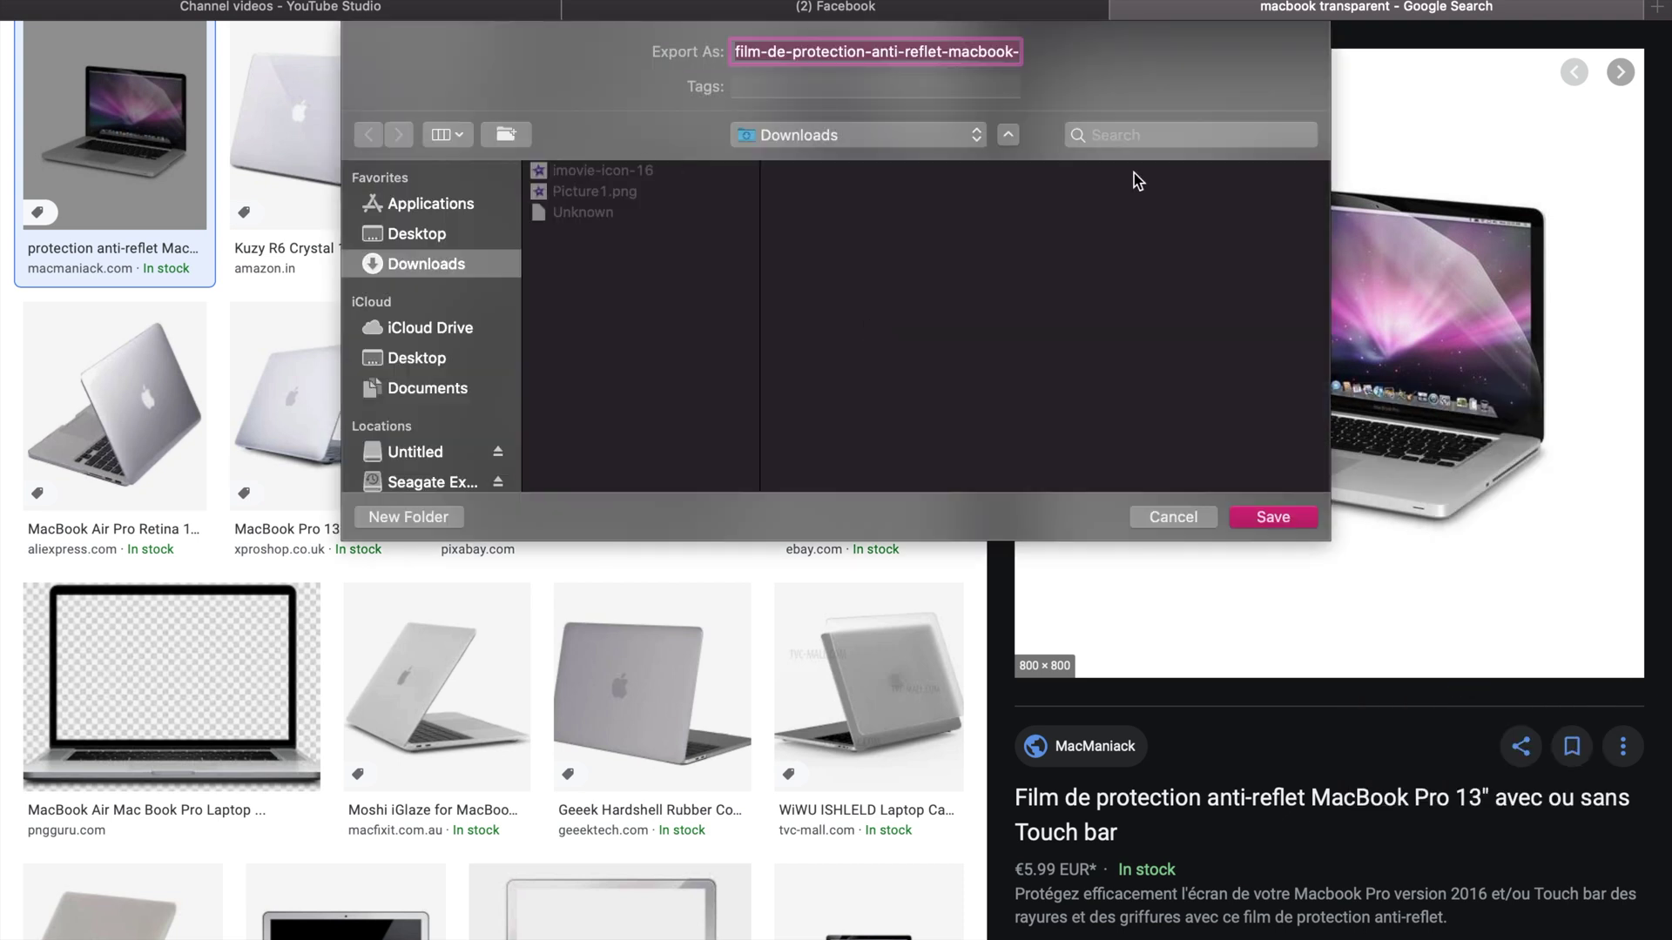
pyautogui.press('Return')
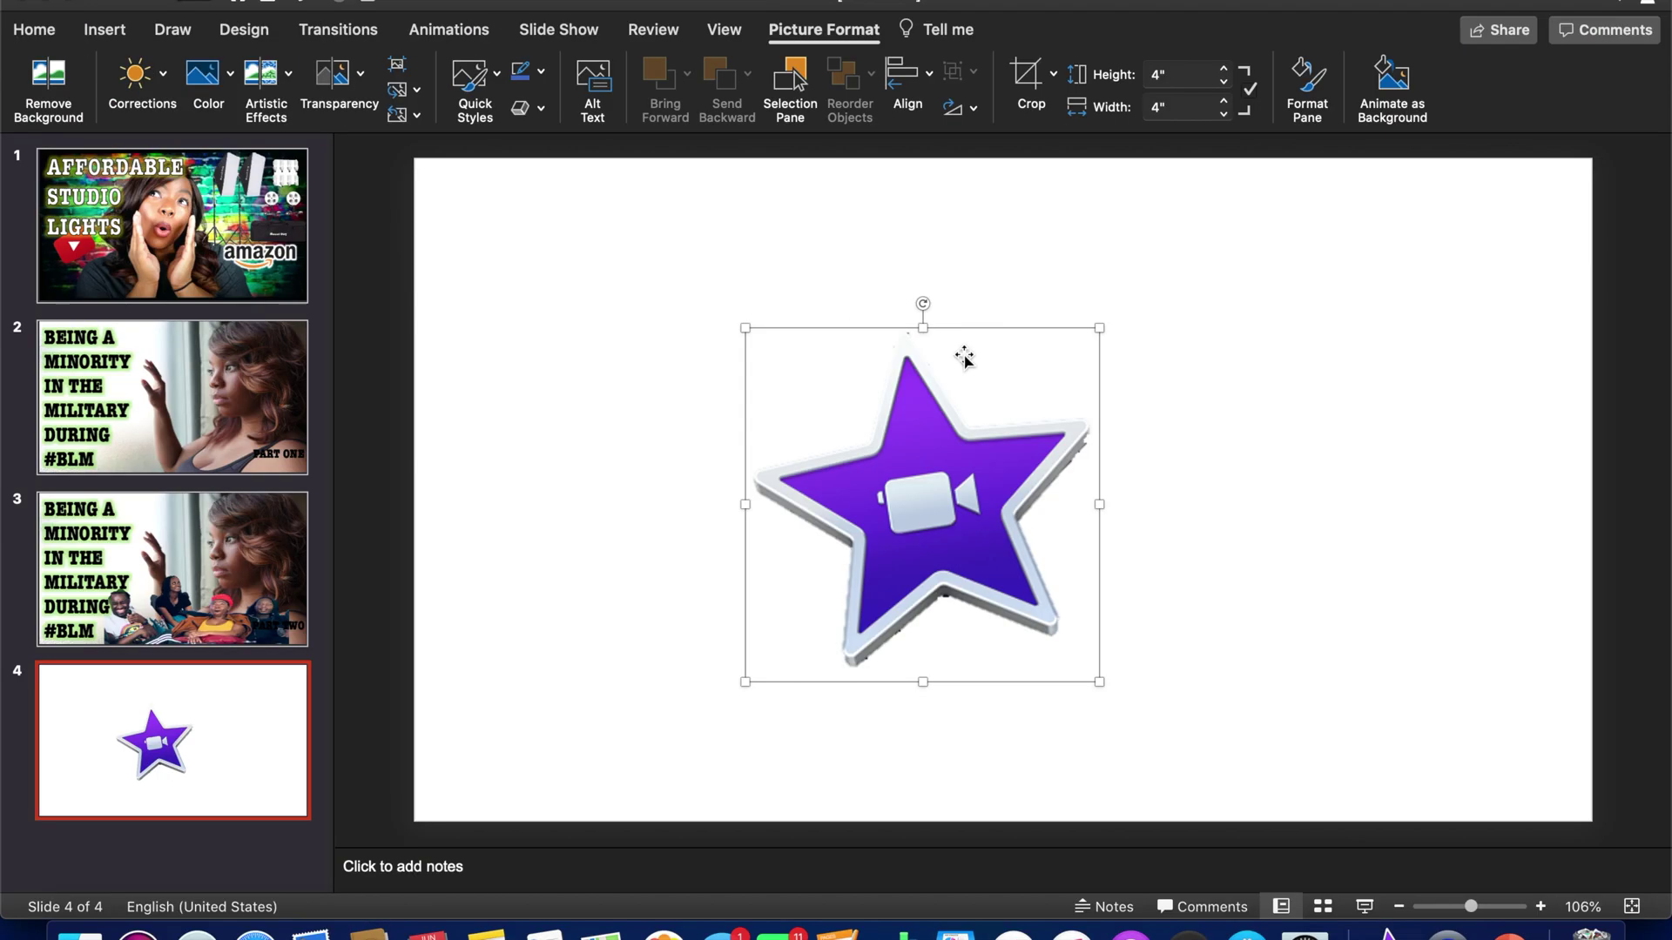
# Switch to PowerPoint, delete the star from slide 4 and insert the downloaded MacBook picture in its place
pyautogui.press('Delete')
pyautogui.click(104, 29)
pyautogui.click(199, 73)
pyautogui.click(237, 152)
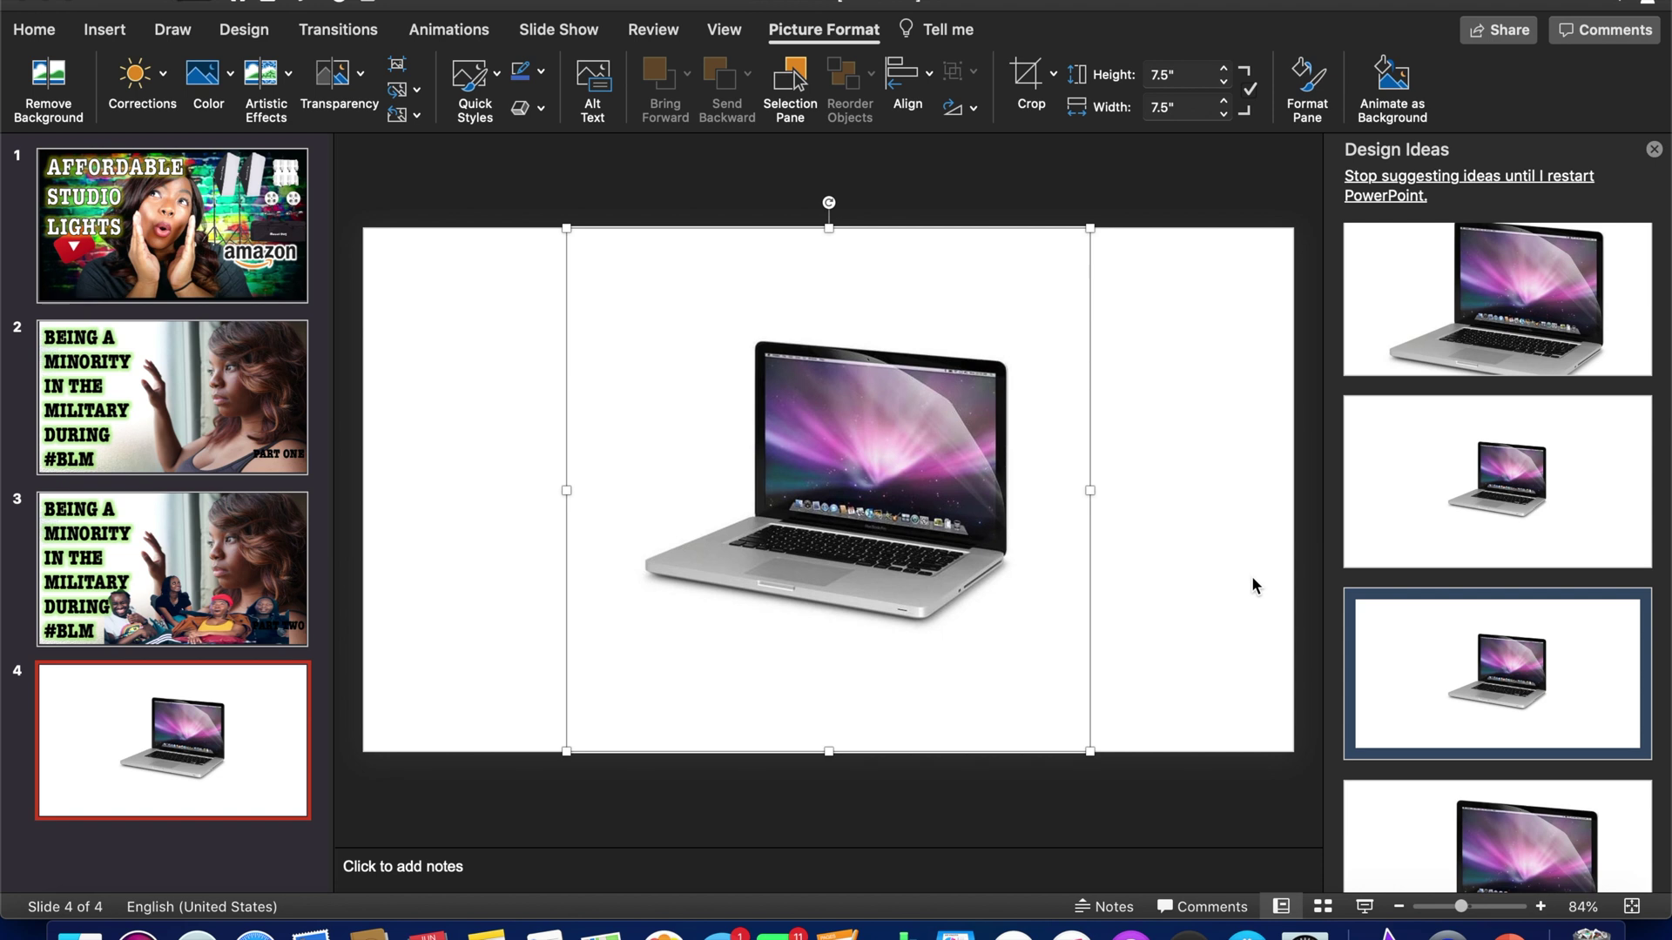
# Remove the MacBook picture's background and save the cut-out as a PNG named macbook in the Downloads folder
pyautogui.click(47, 87)
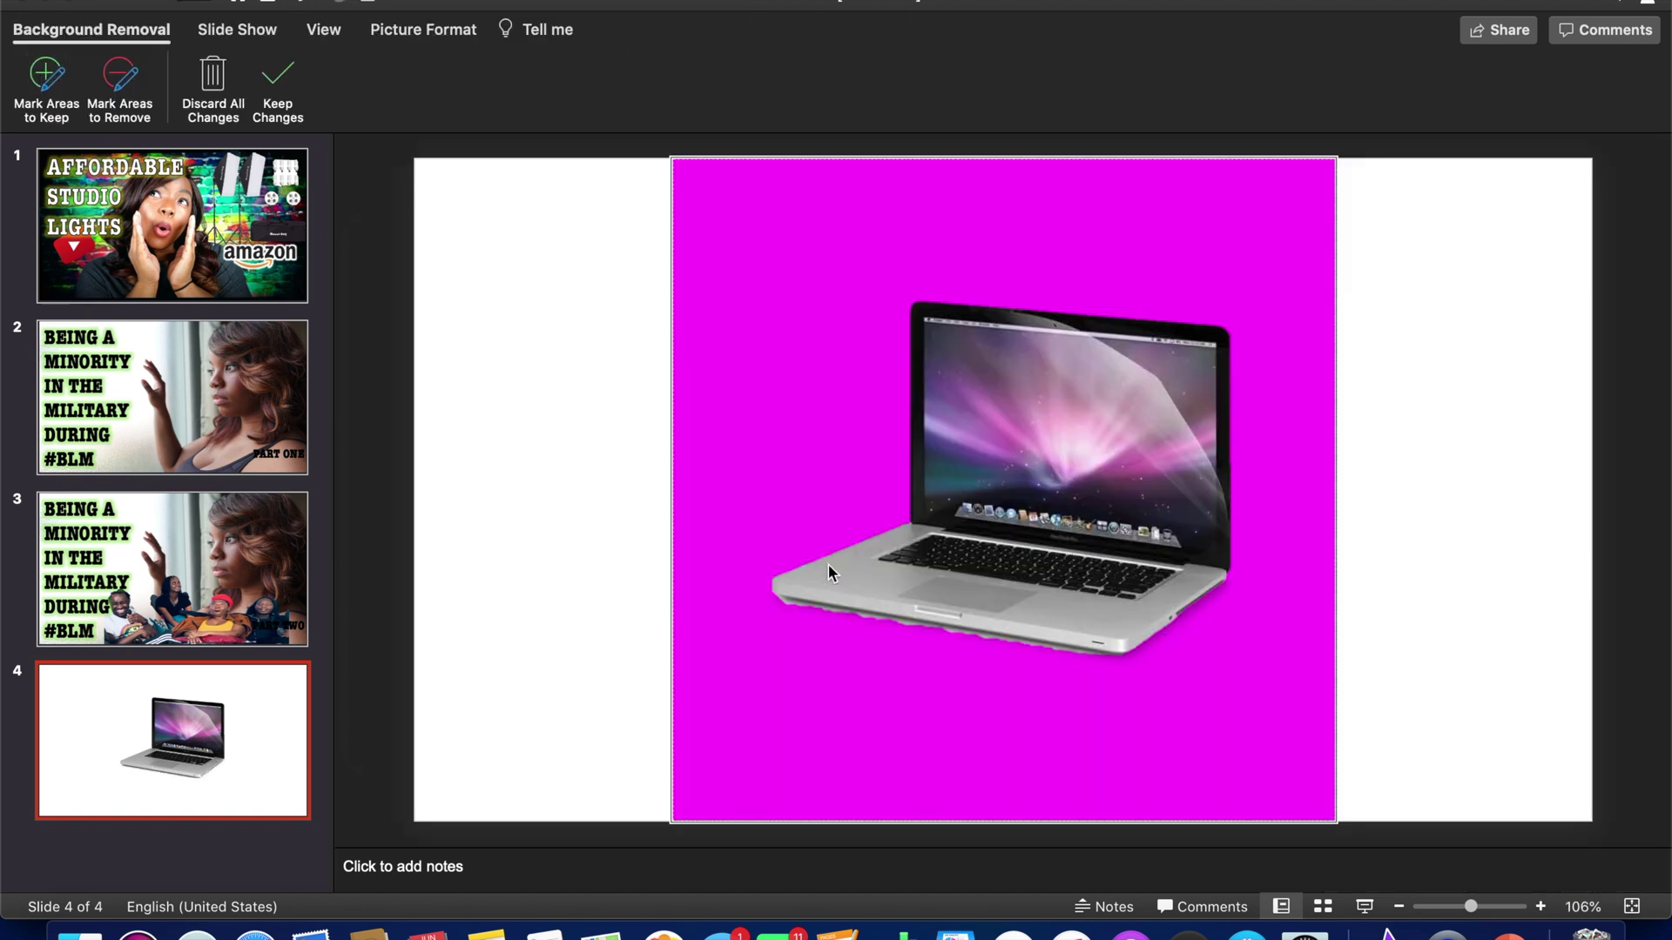
pyautogui.click(280, 97)
pyautogui.rightClick(775, 280)
pyautogui.click(729, 418)
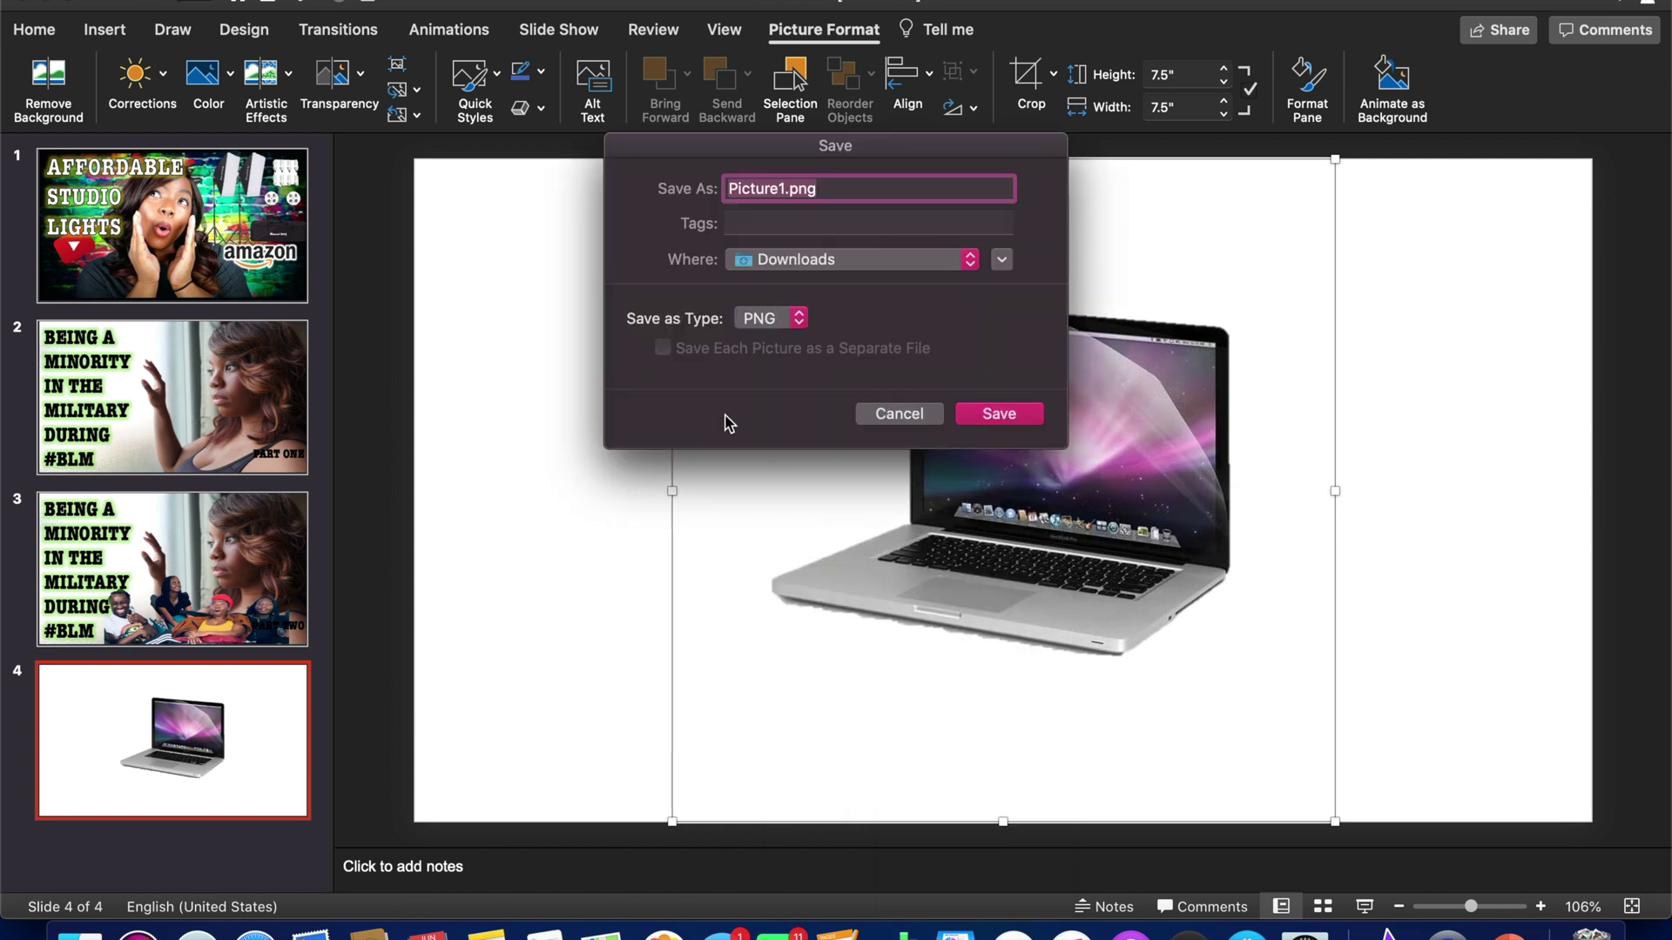
pyautogui.write('macbook')
pyautogui.click(999, 414)
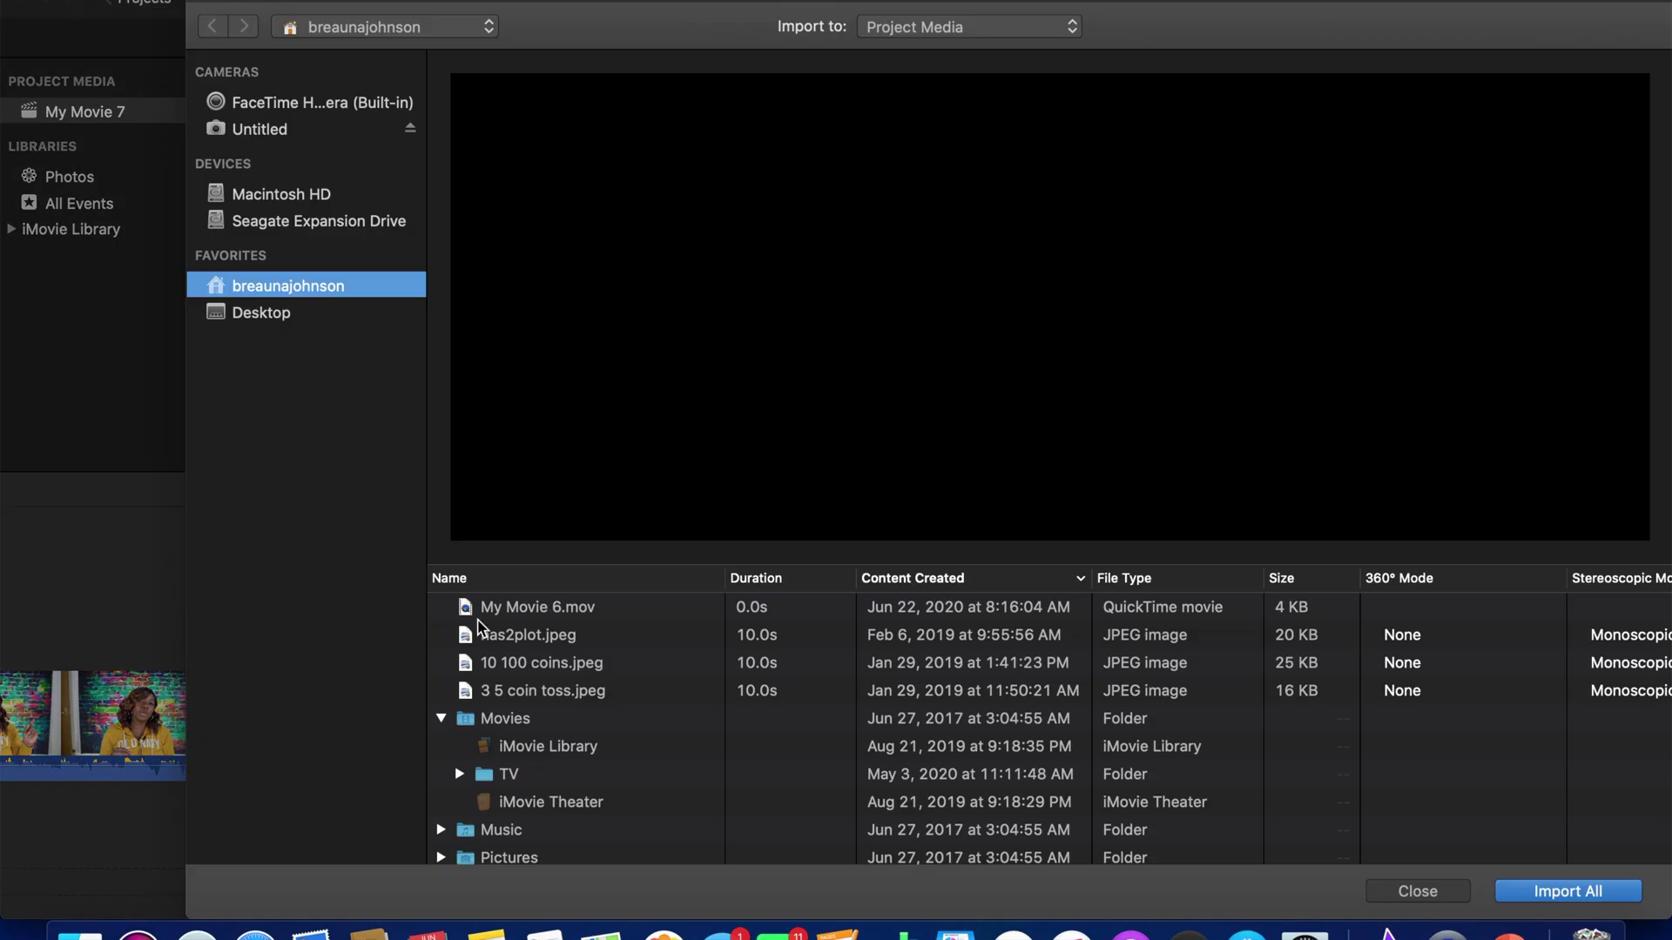
# In iMovie, import the macbook cut-out and place it above the second clip right after the camera overlay
pyautogui.scroll(-1, 575, 690)
pyautogui.click(557, 823)
pyautogui.click(1567, 892)
pyautogui.moveTo(665, 173); pyautogui.dragTo(897, 618)
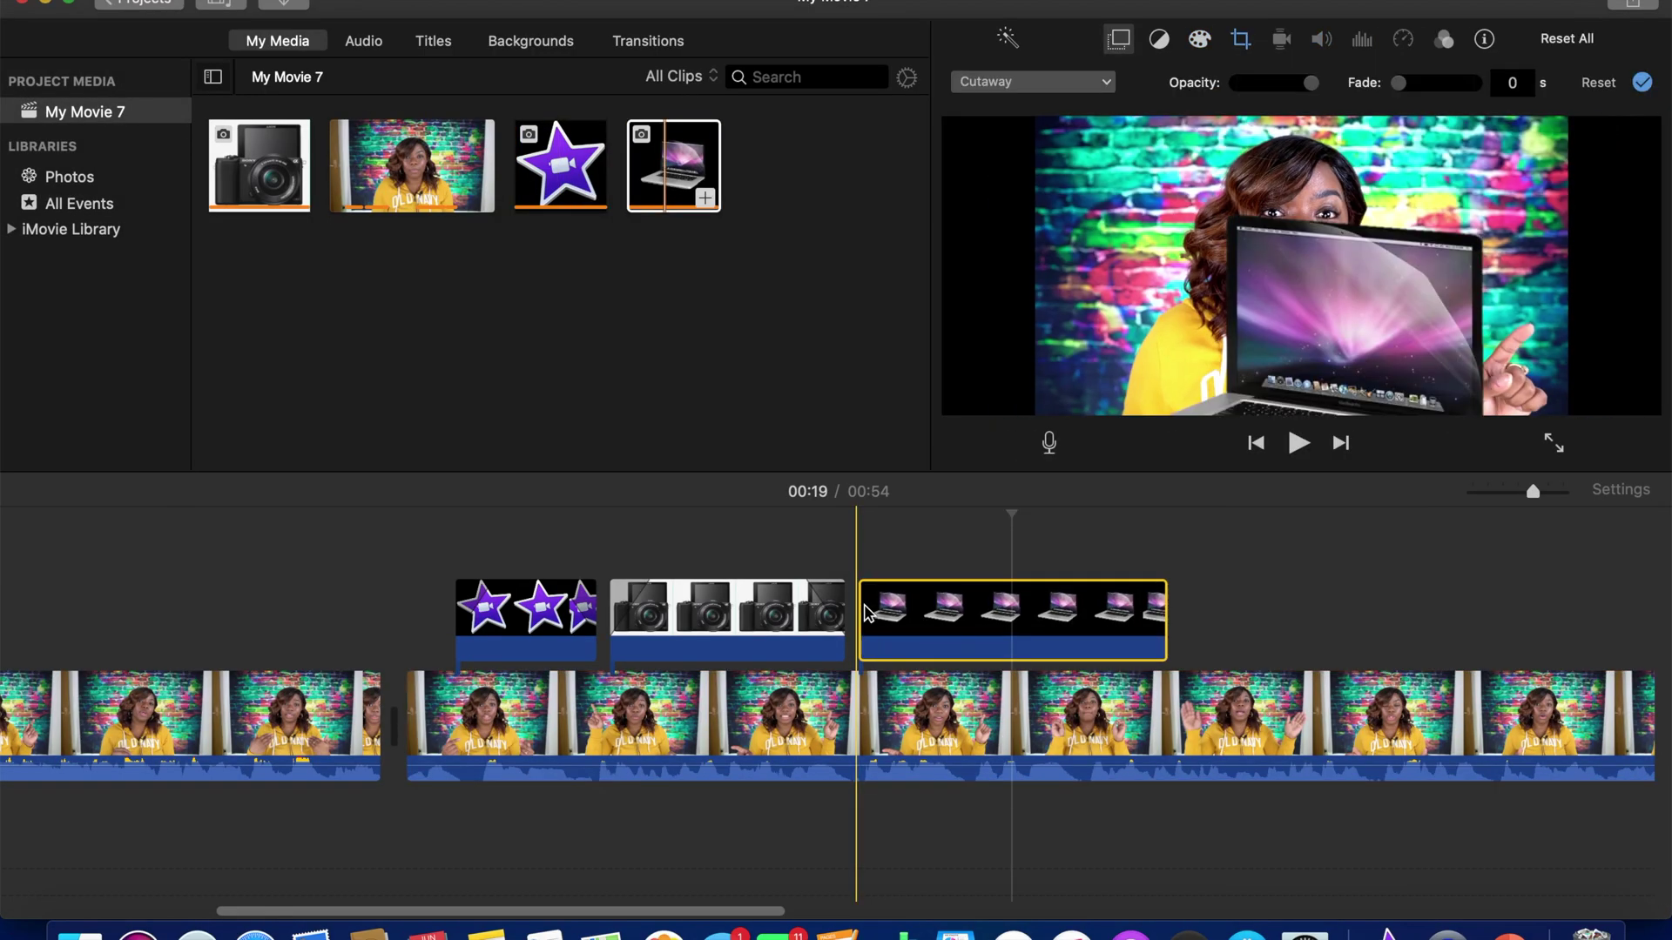
# Set the MacBook overlay to Picture in Picture, enlarge it toward the frame's upper-right corner, and close the full-screen preview
pyautogui.click(921, 618)
pyautogui.click(1240, 39)
pyautogui.click(1118, 38)
pyautogui.click(1032, 81)
pyautogui.click(1033, 139)
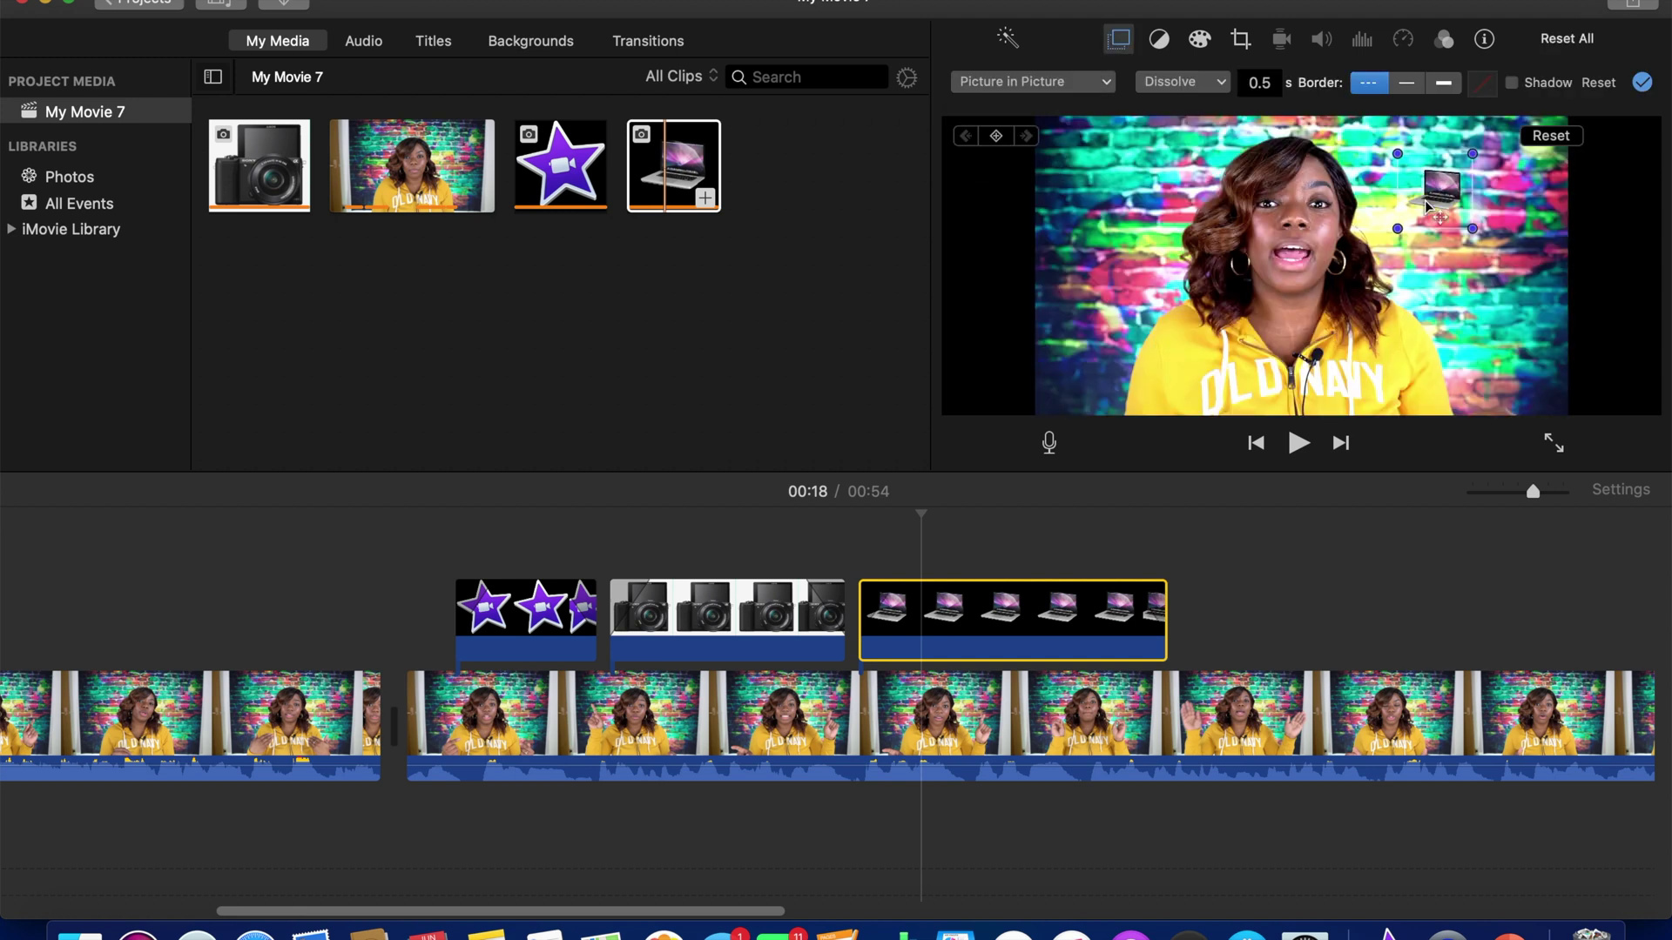
pyautogui.moveTo(1470, 157); pyautogui.dragTo(1567, 116)
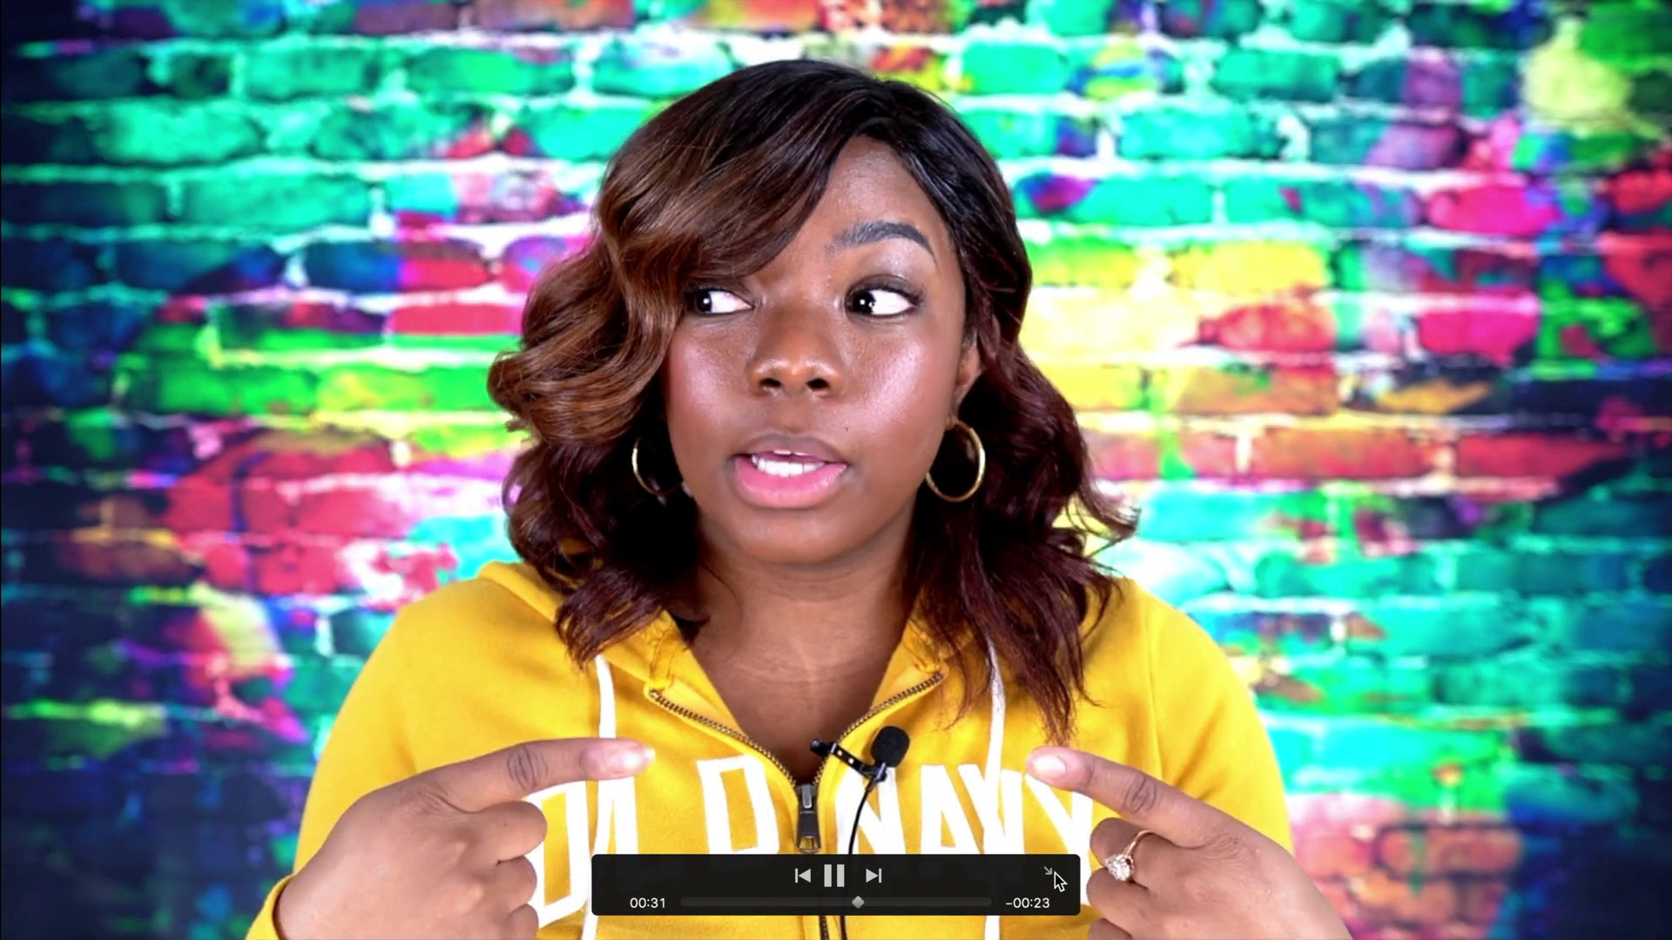
pyautogui.click(1050, 874)
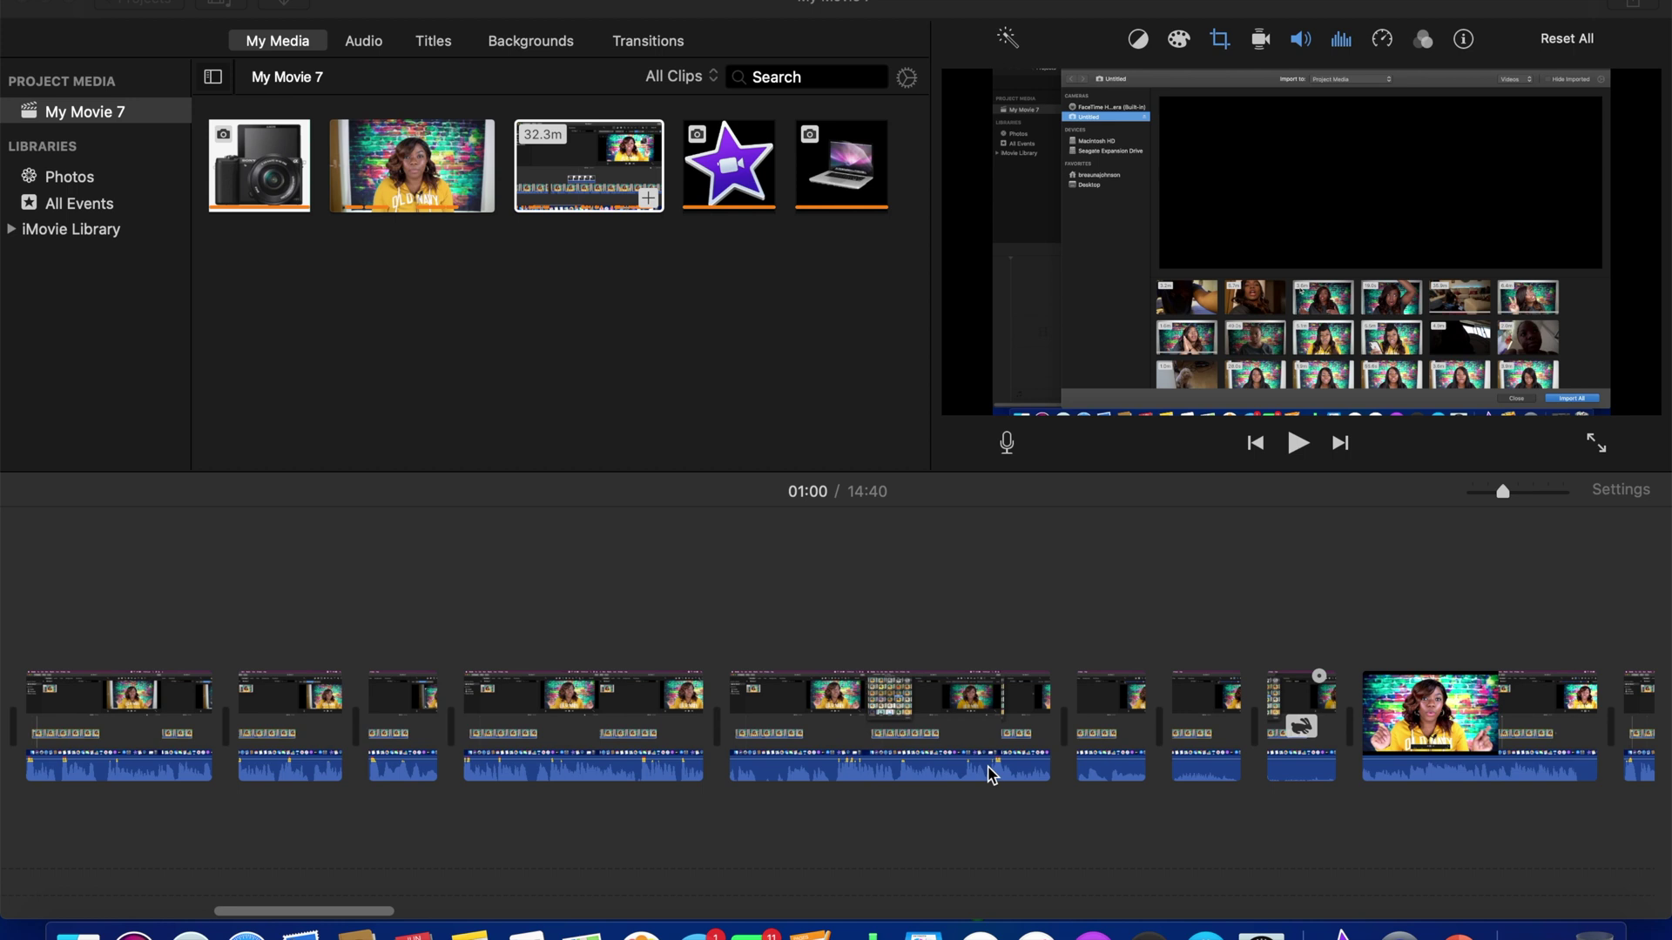
# Return to the early part of the timeline and browse the available transitions from Cross Dissolve through Ripple
pyautogui.hscroll(-10, 991, 775)
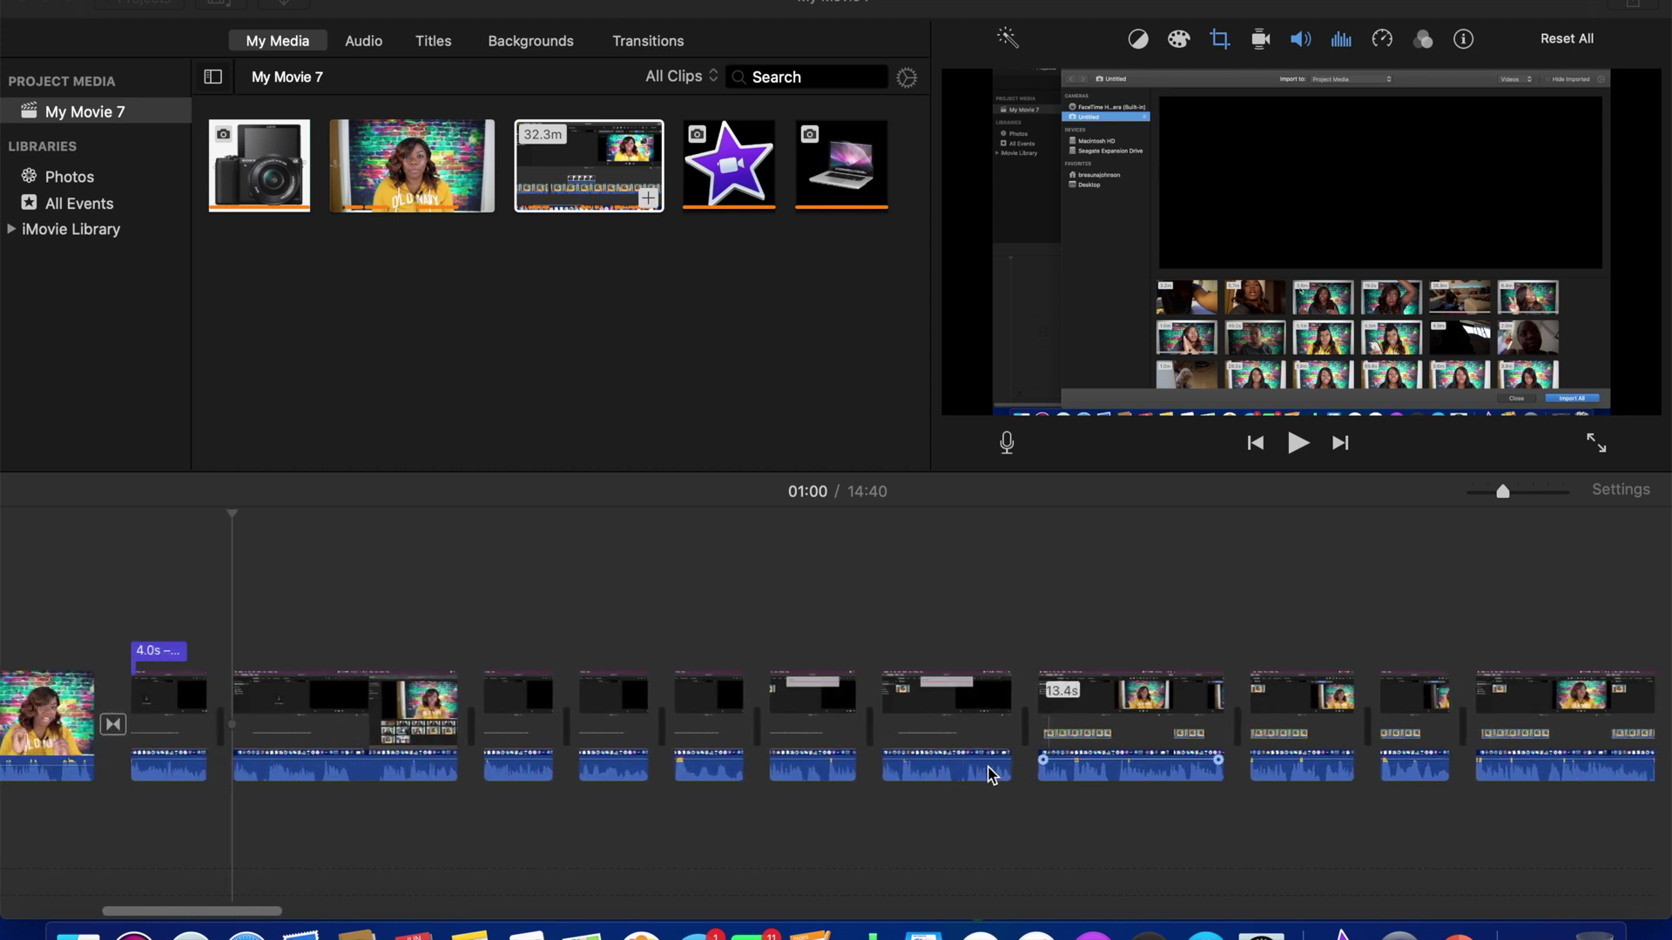
pyautogui.hscroll(-10, 991, 775)
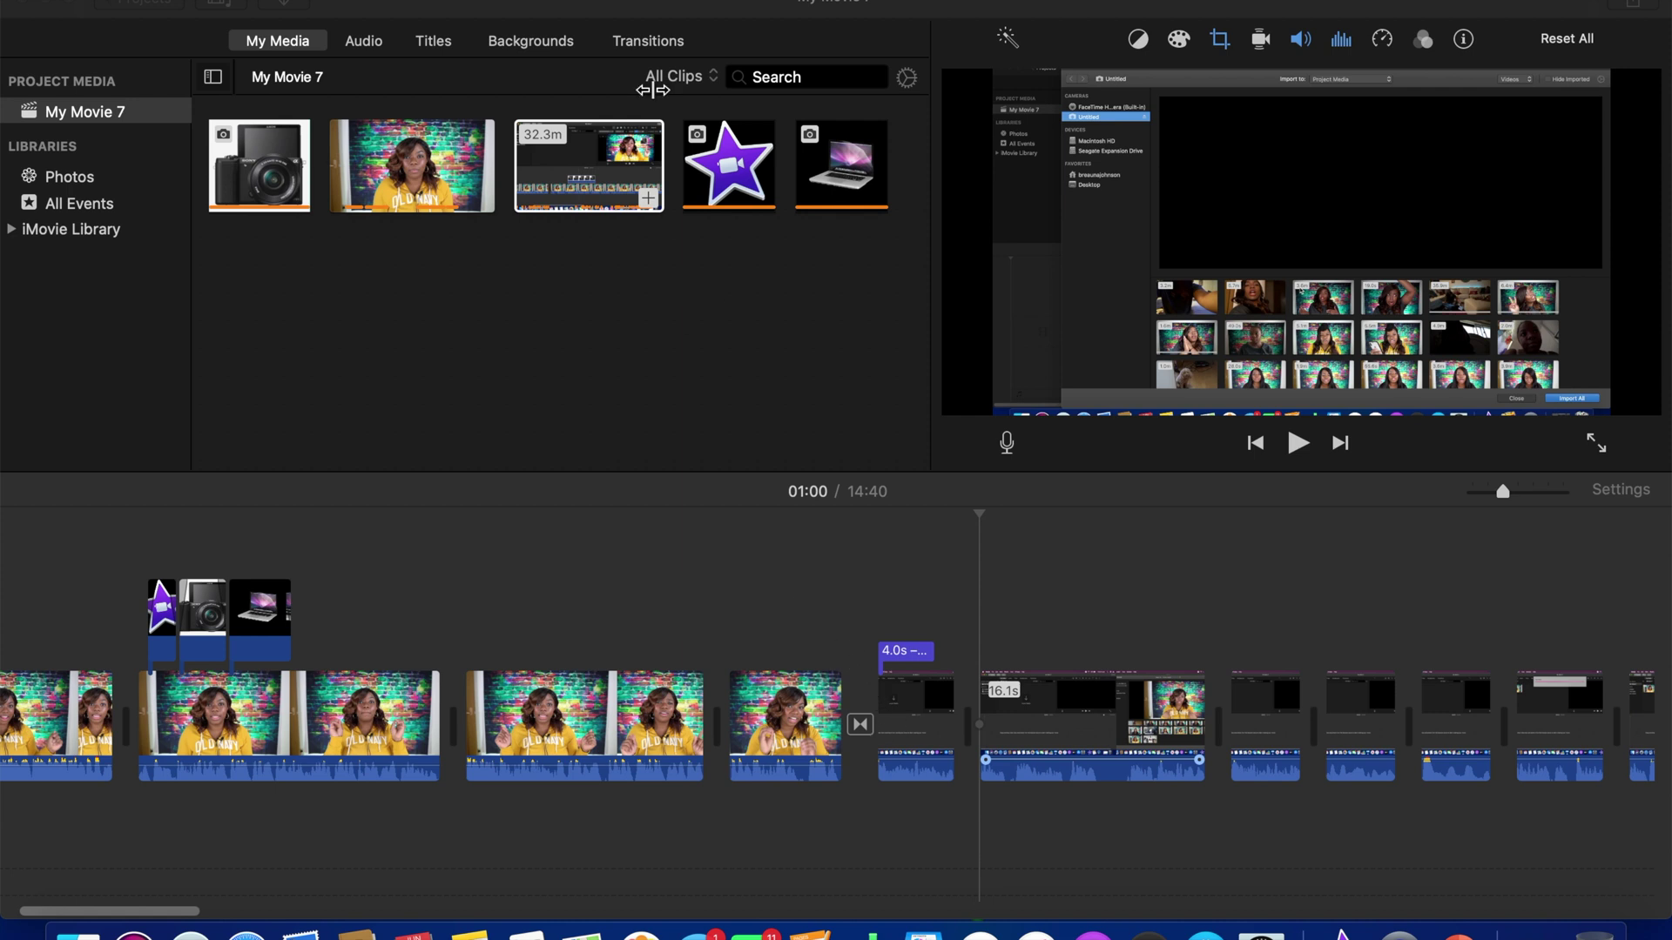
pyautogui.click(644, 41)
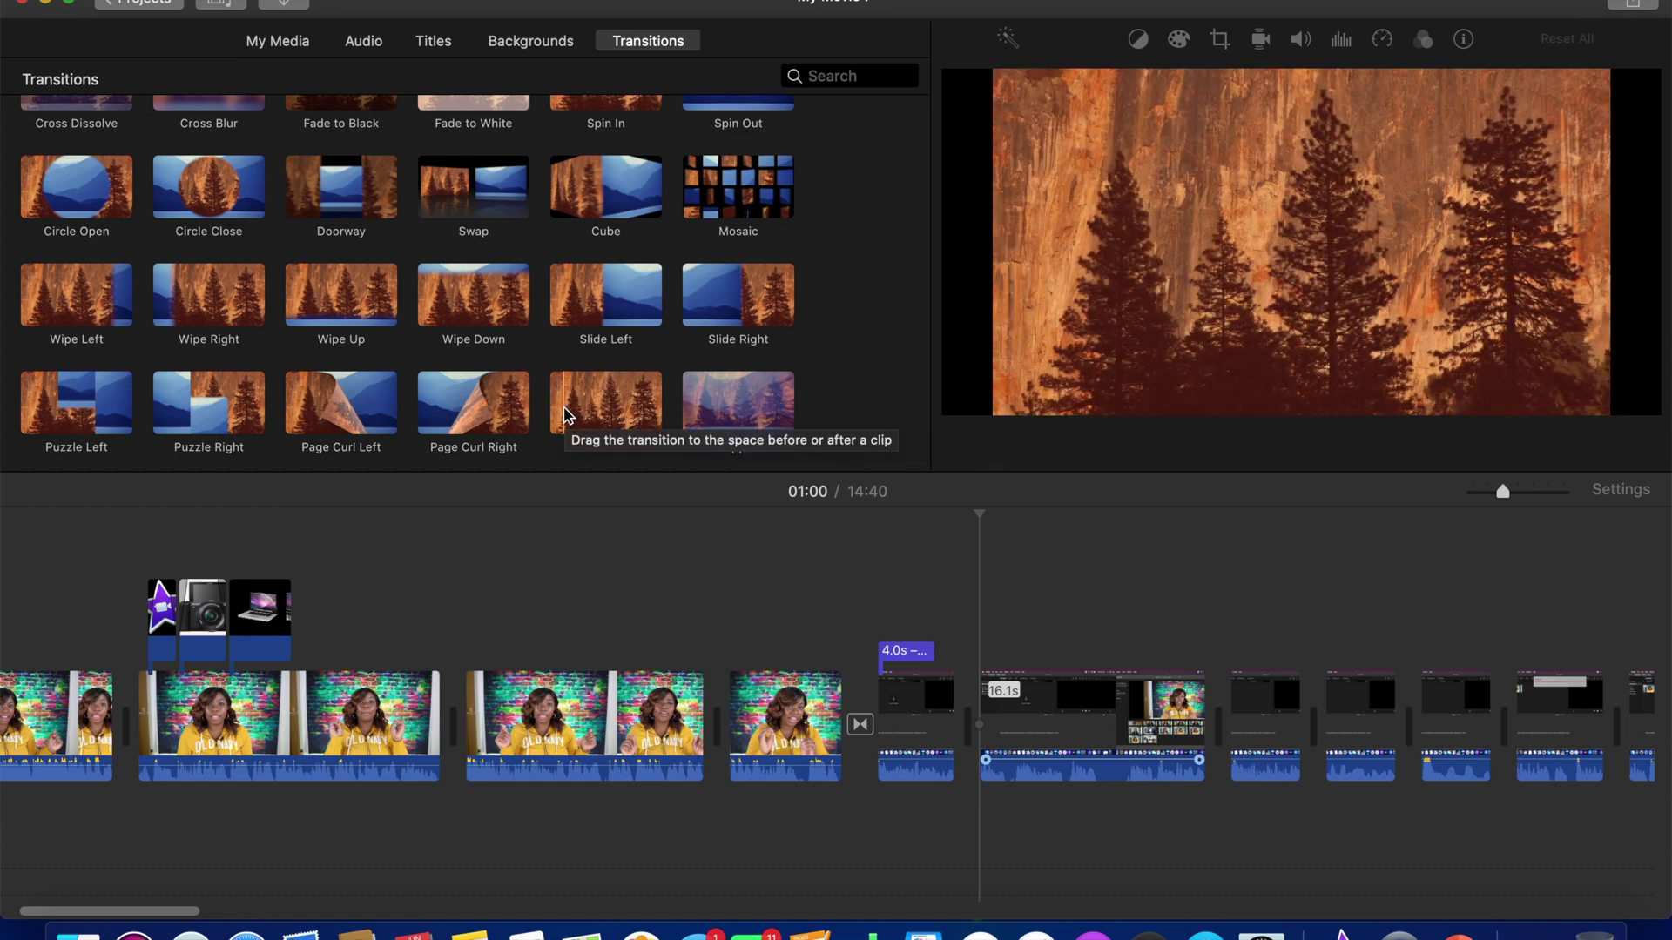
pyautogui.scroll(2, 360, 314)
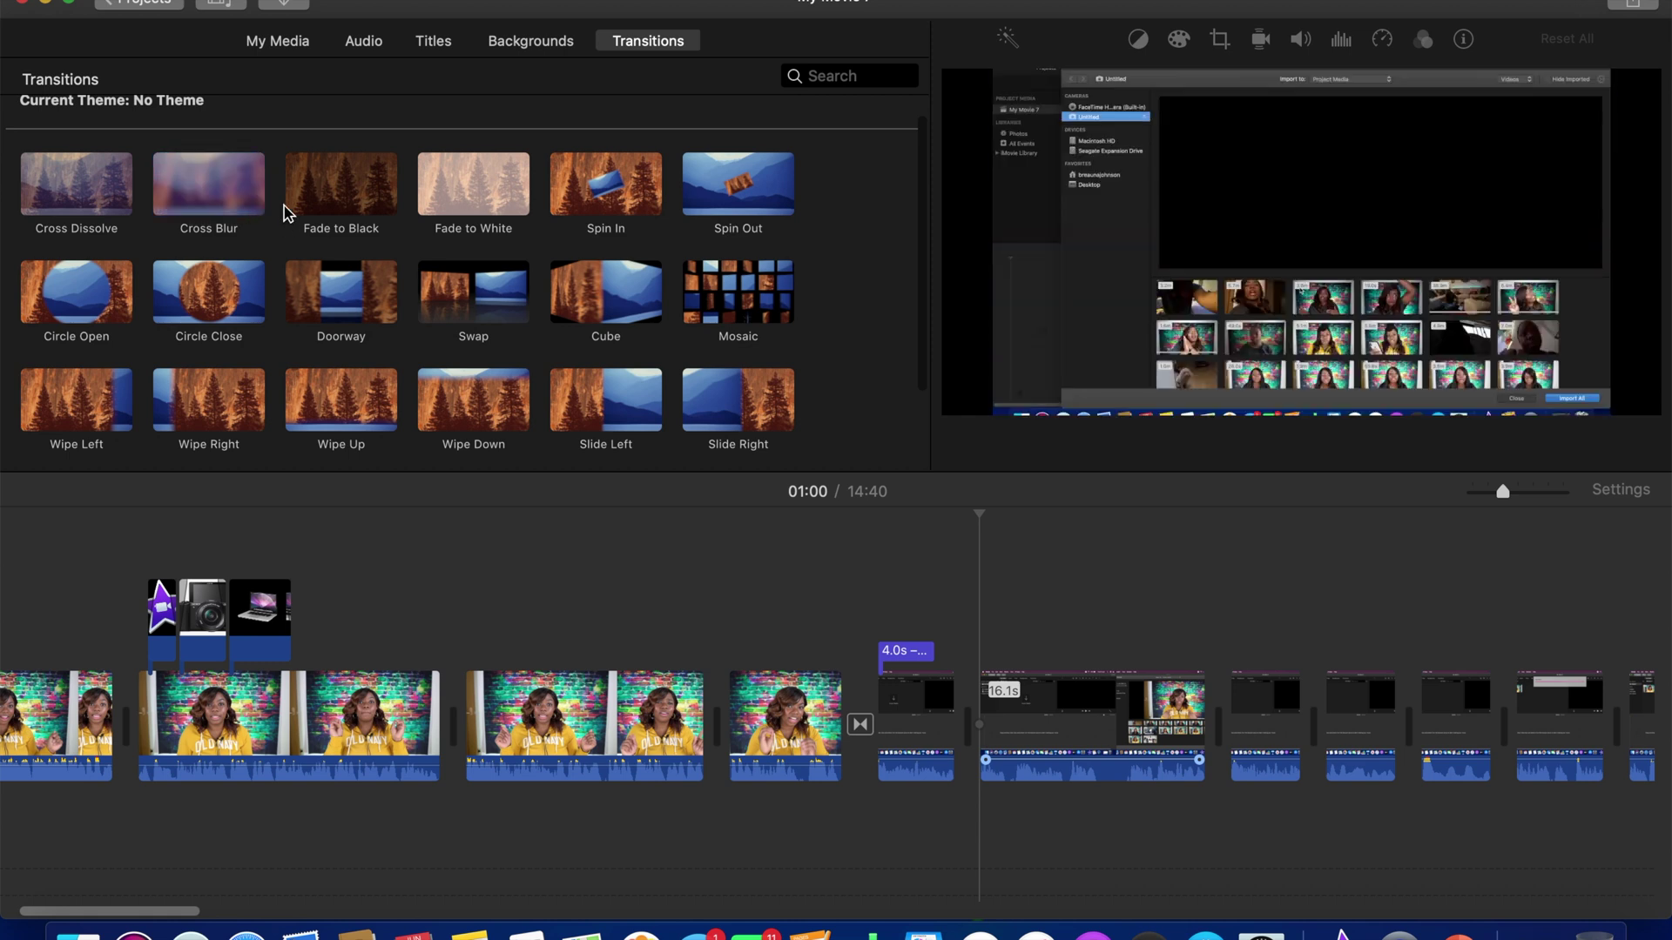
pyautogui.scroll(-2, 453, 296)
pyautogui.scroll(-1, 446, 299)
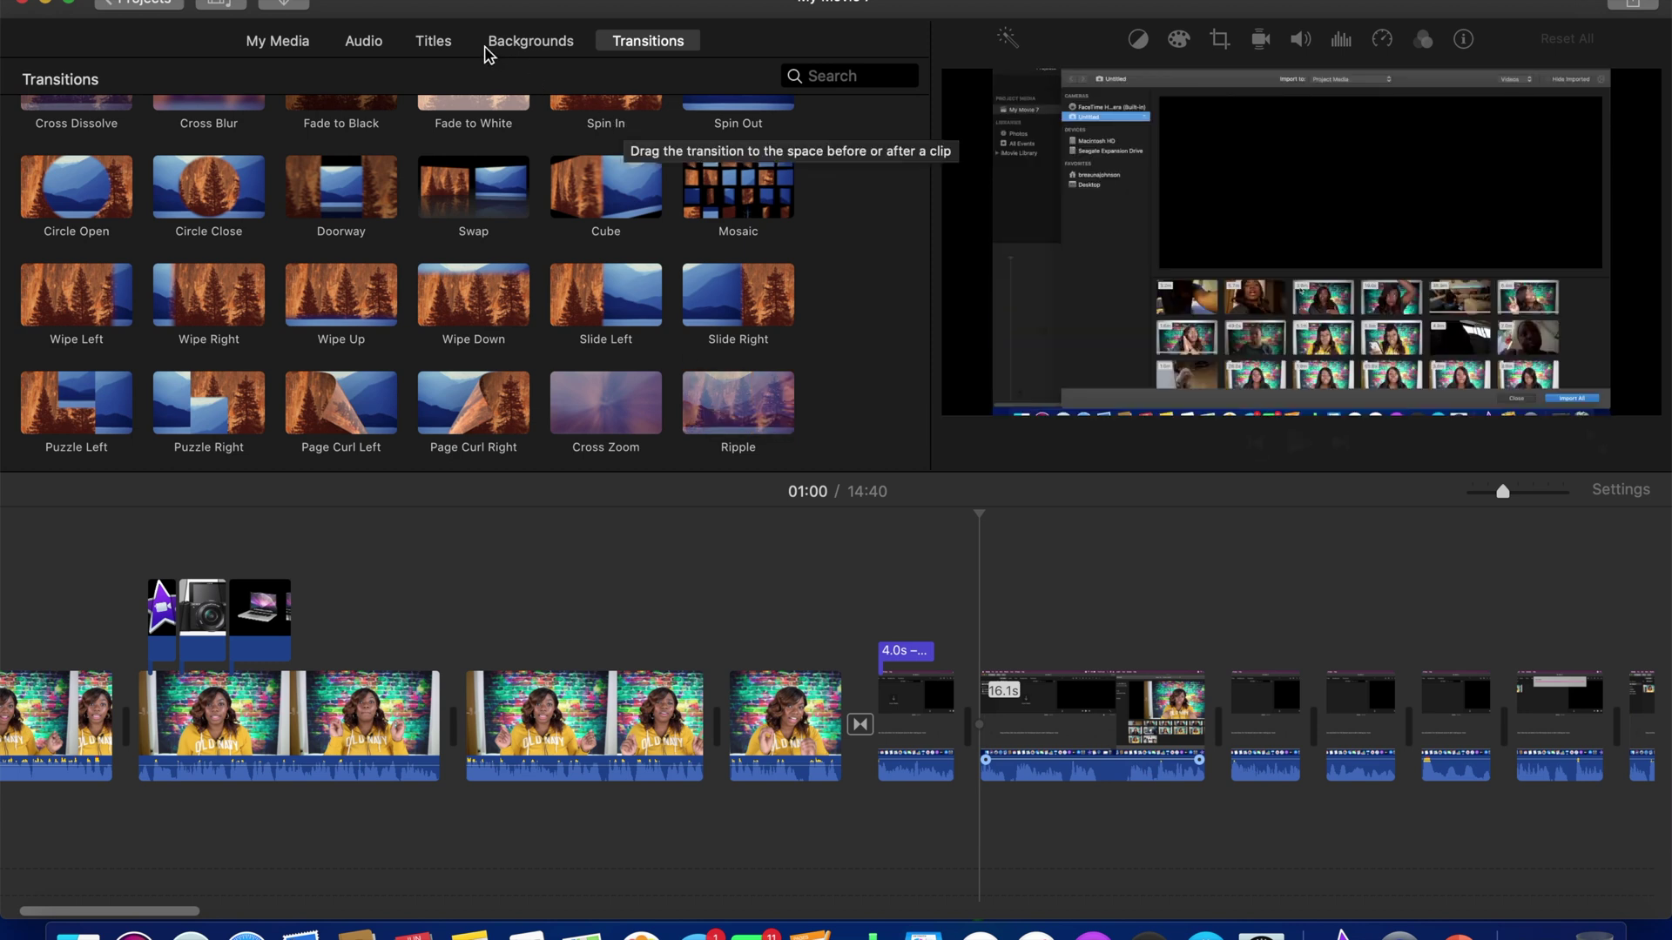
# Browse the available titles and play the timeline from the last talking-head clip into the "Step 1: Importing the Goods" title
pyautogui.click(432, 43)
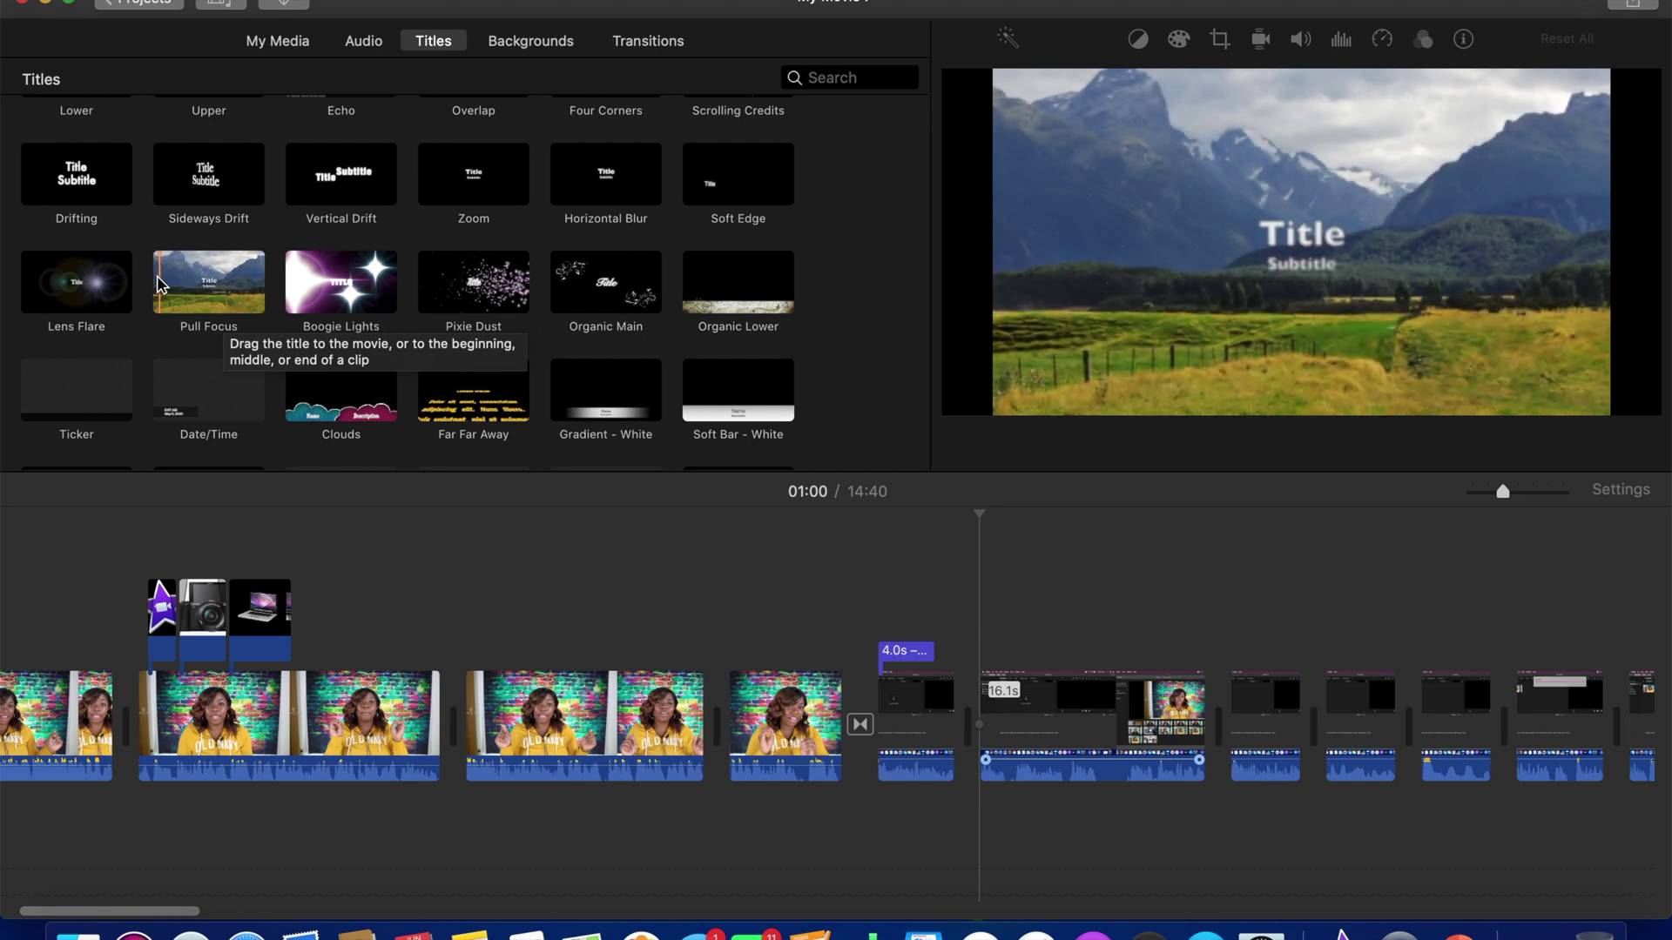
pyautogui.scroll(3, 164, 275)
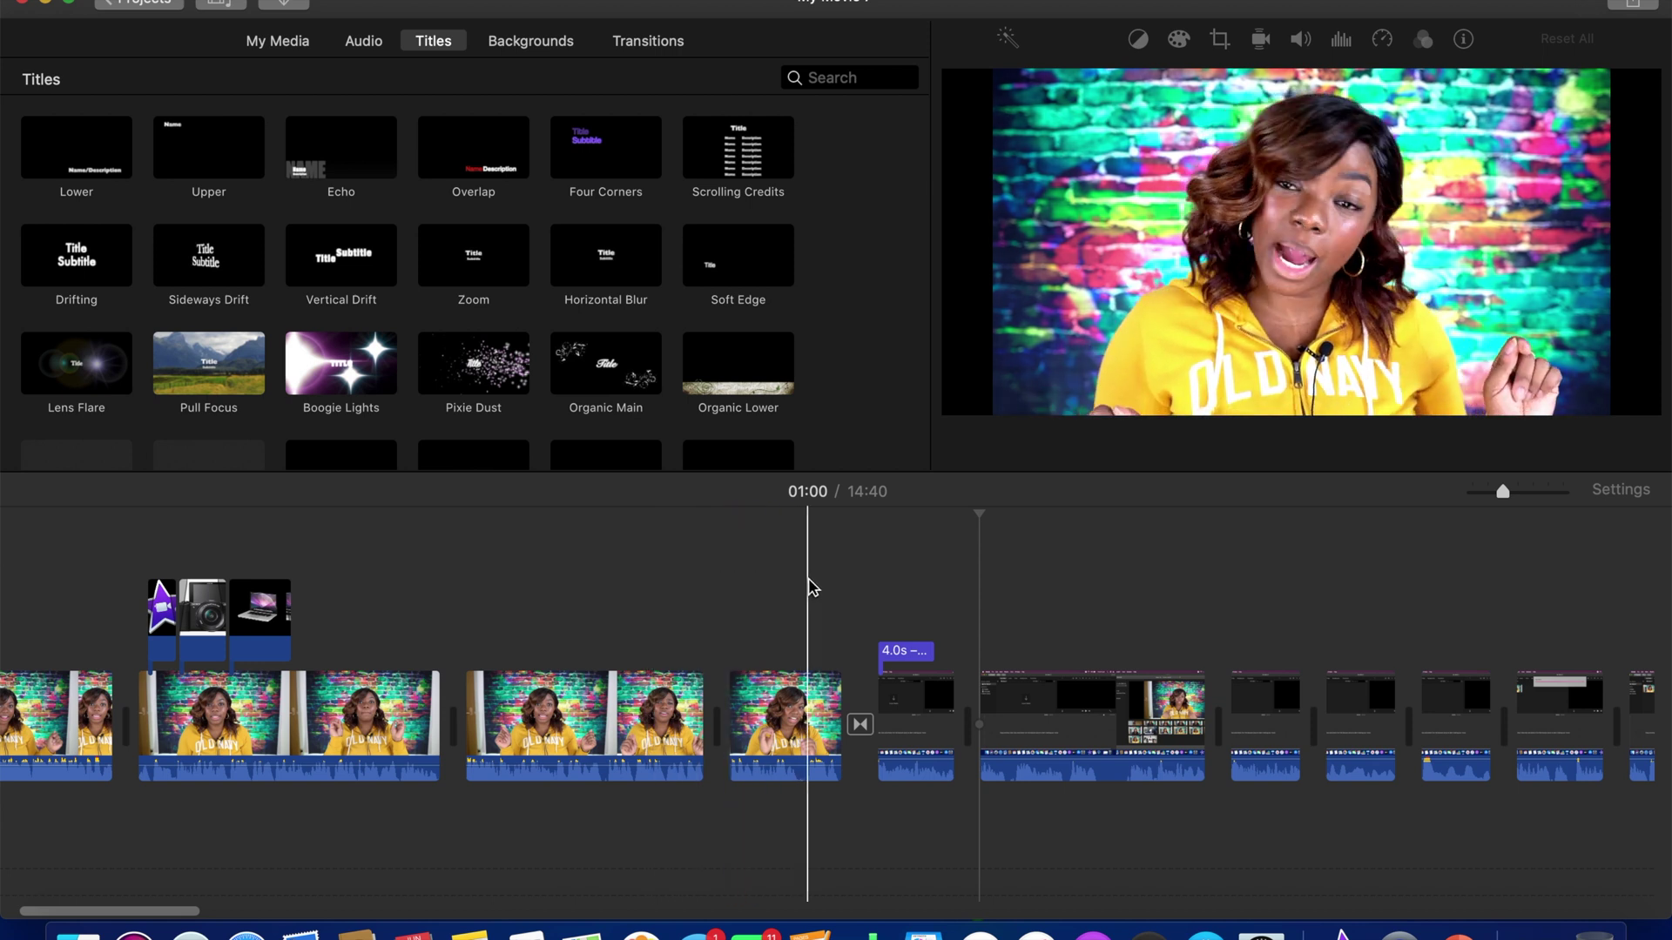
pyautogui.press('space')
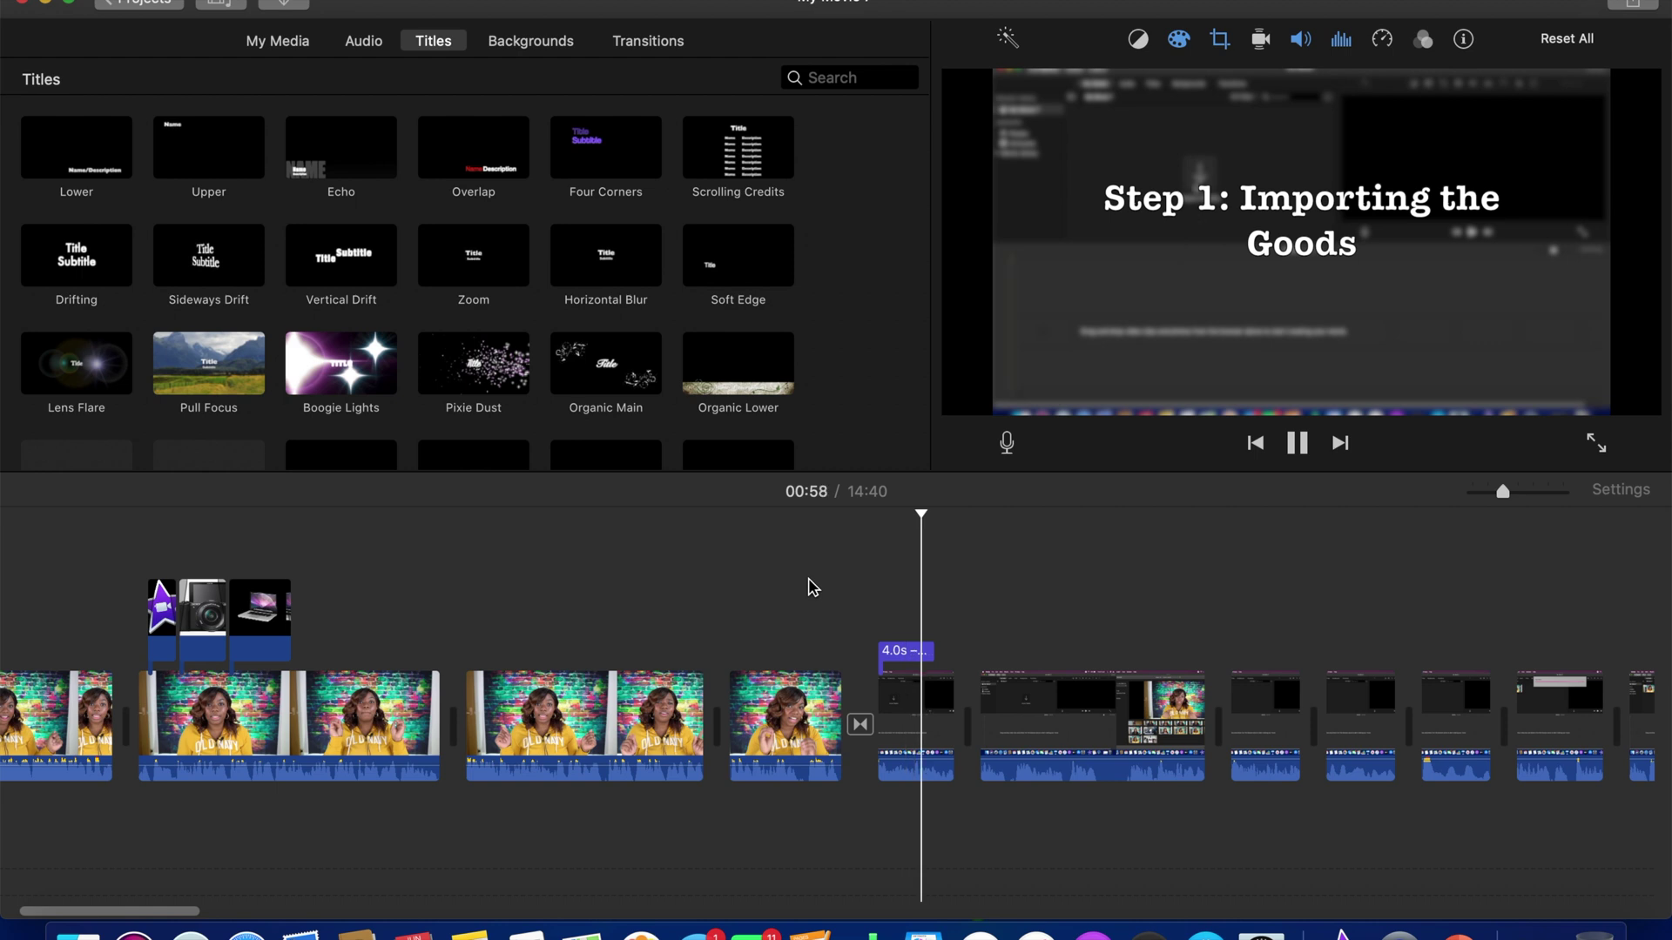
# Stop playback and add a Pull Focus title above the start of the screen-recording clip at about 01:40
pyautogui.press('space')
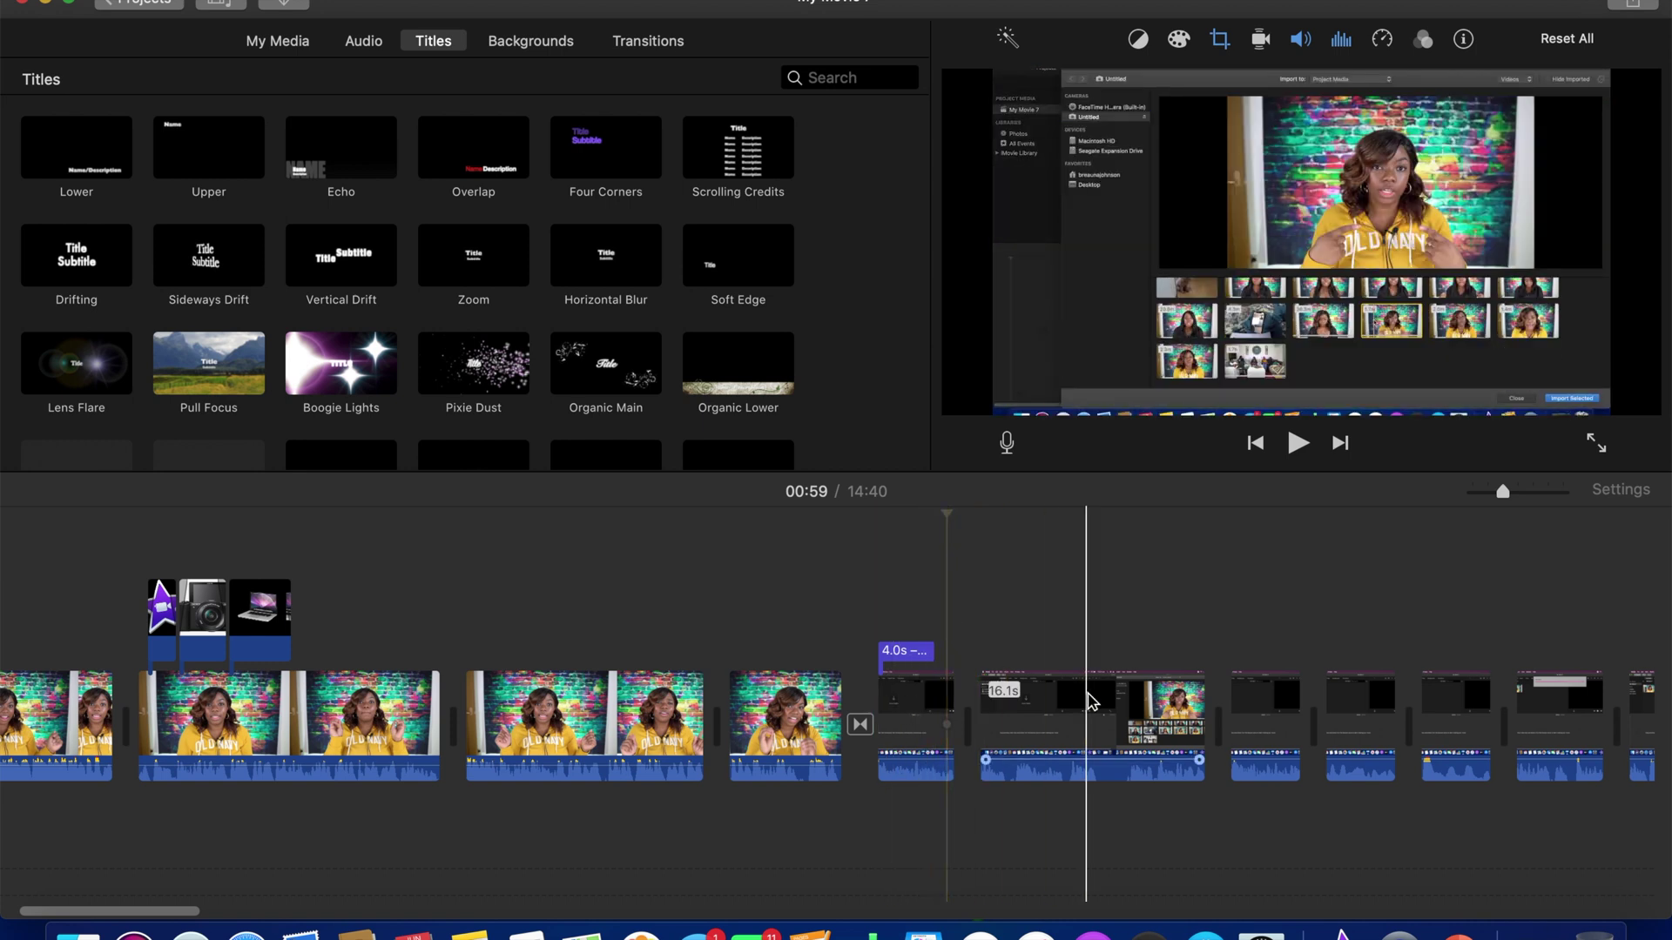
pyautogui.hscroll(10, 1090, 695)
pyautogui.hscroll(10, 1091, 694)
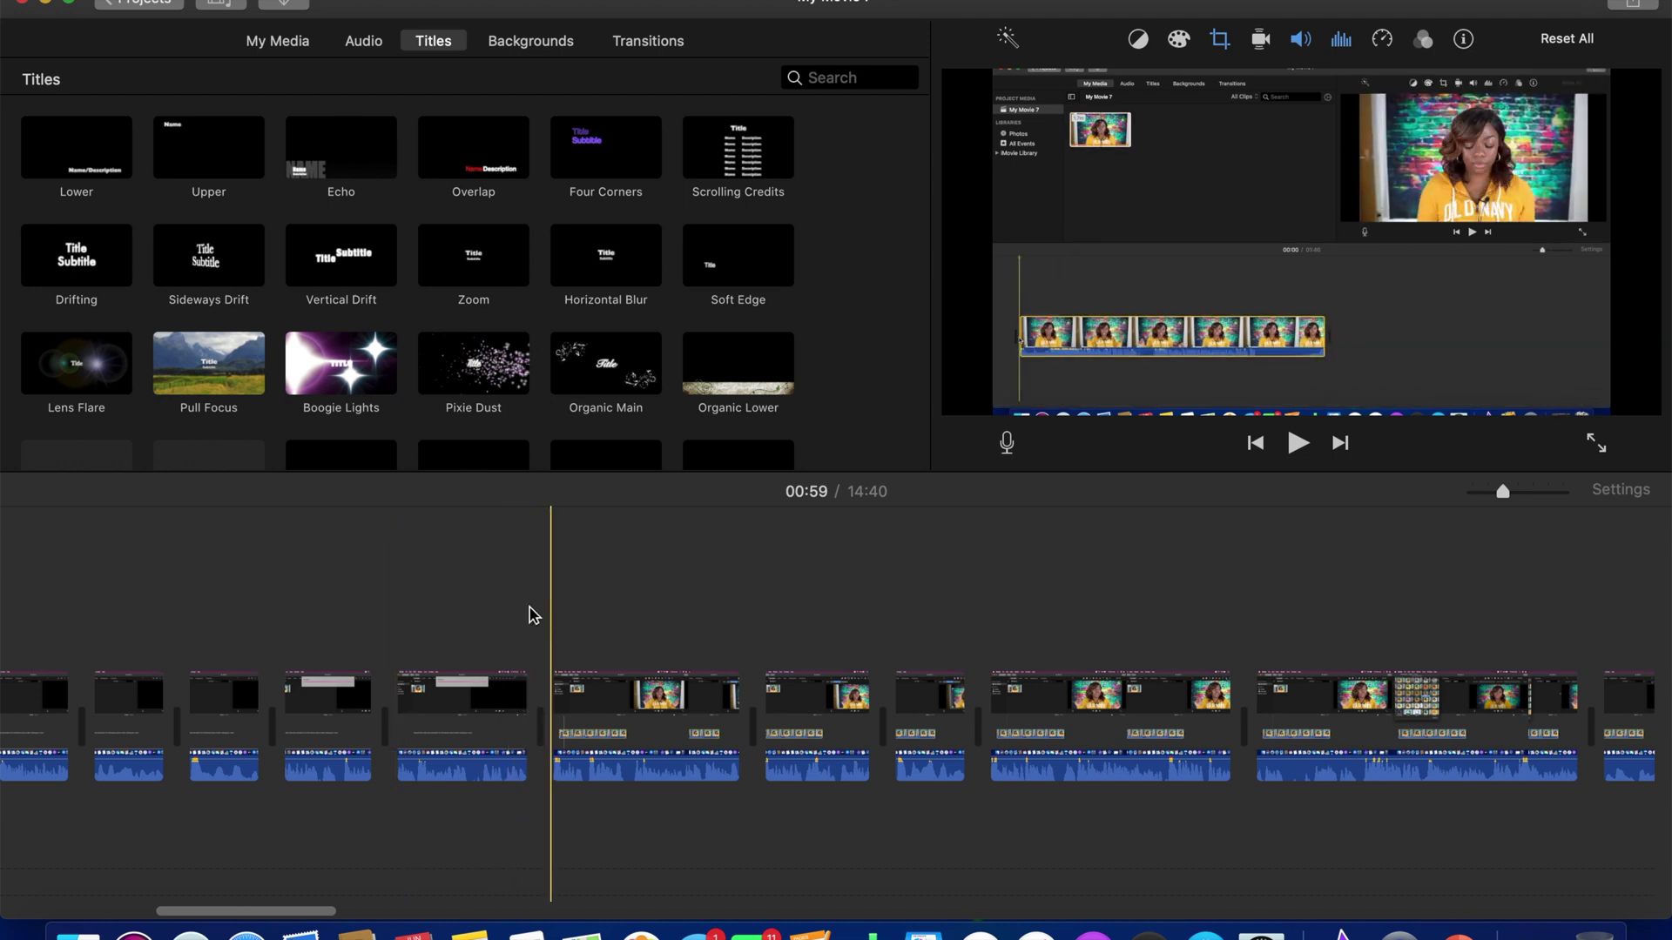
pyautogui.press('space')
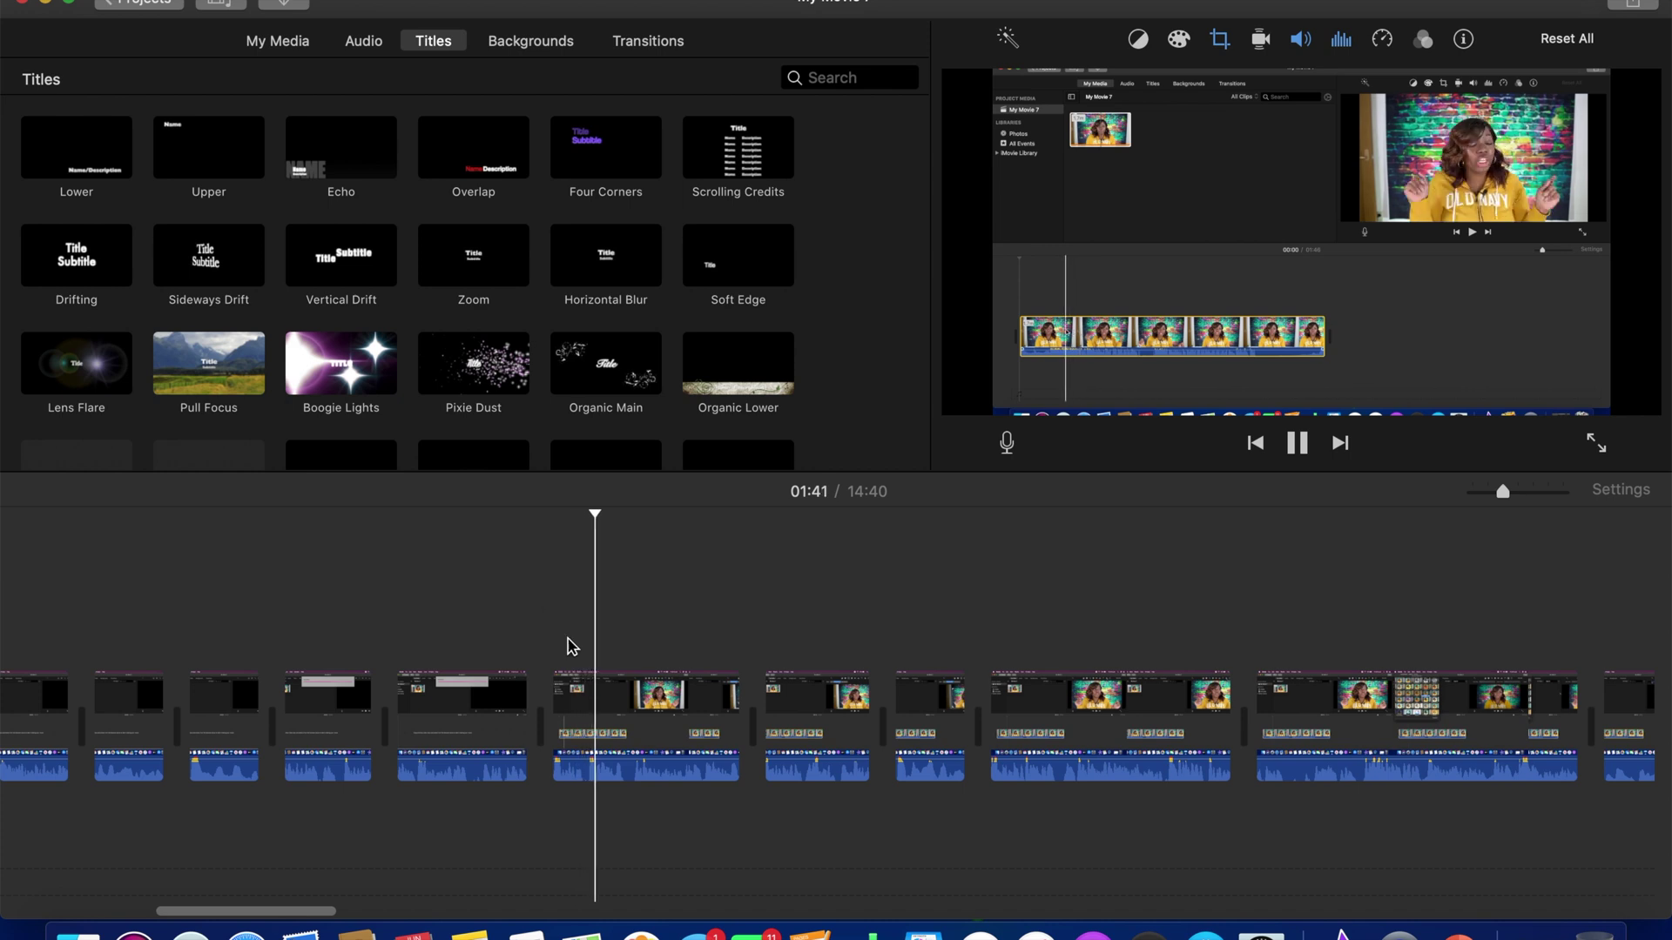
pyautogui.click(584, 691)
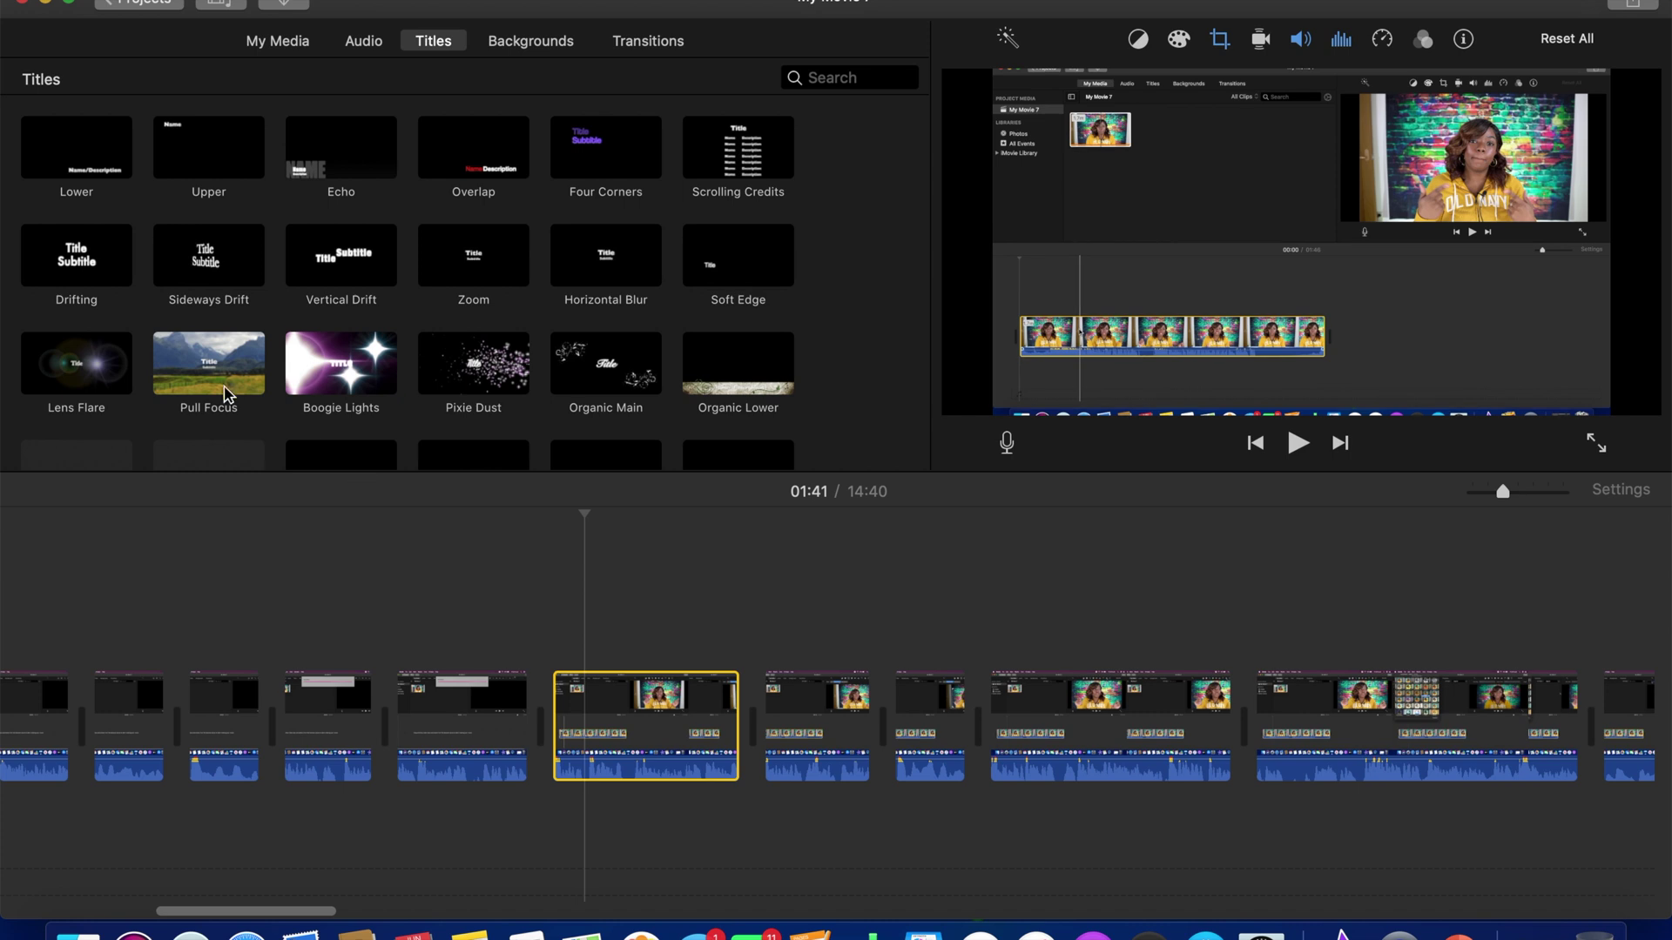
pyautogui.moveTo(205, 365); pyautogui.dragTo(553, 573)
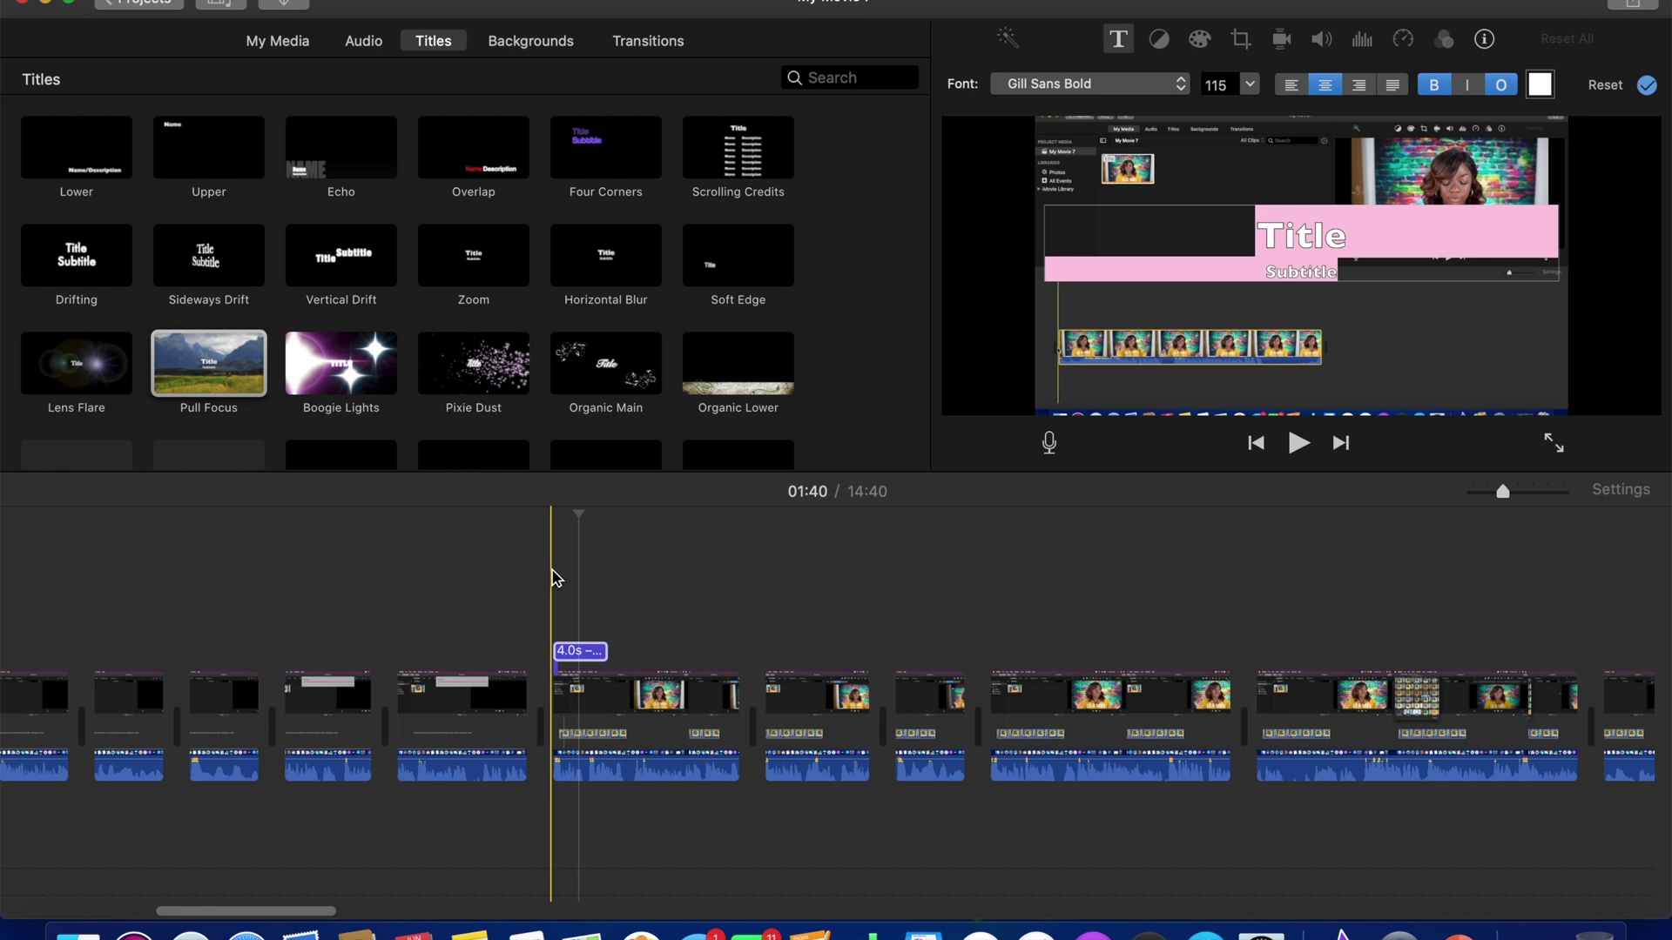
# Enter "Step 2: Editing the full Clip" as the title text, turn bold off to compare, and turn it back on
pyautogui.write('S')
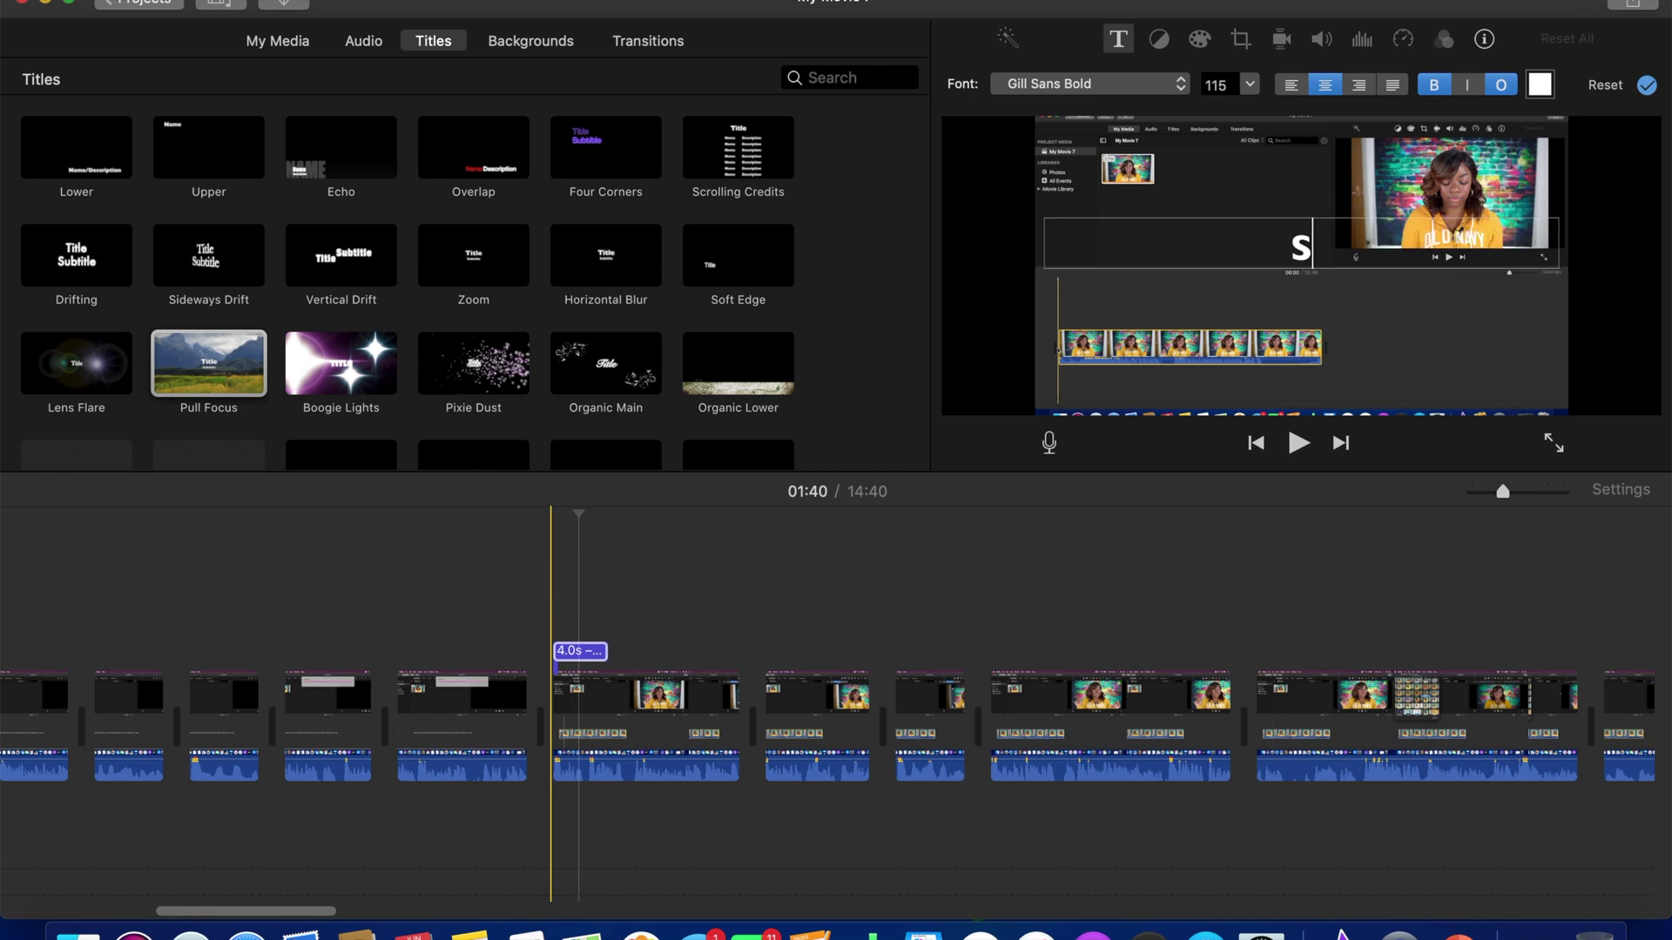
pyautogui.write('tep 2')
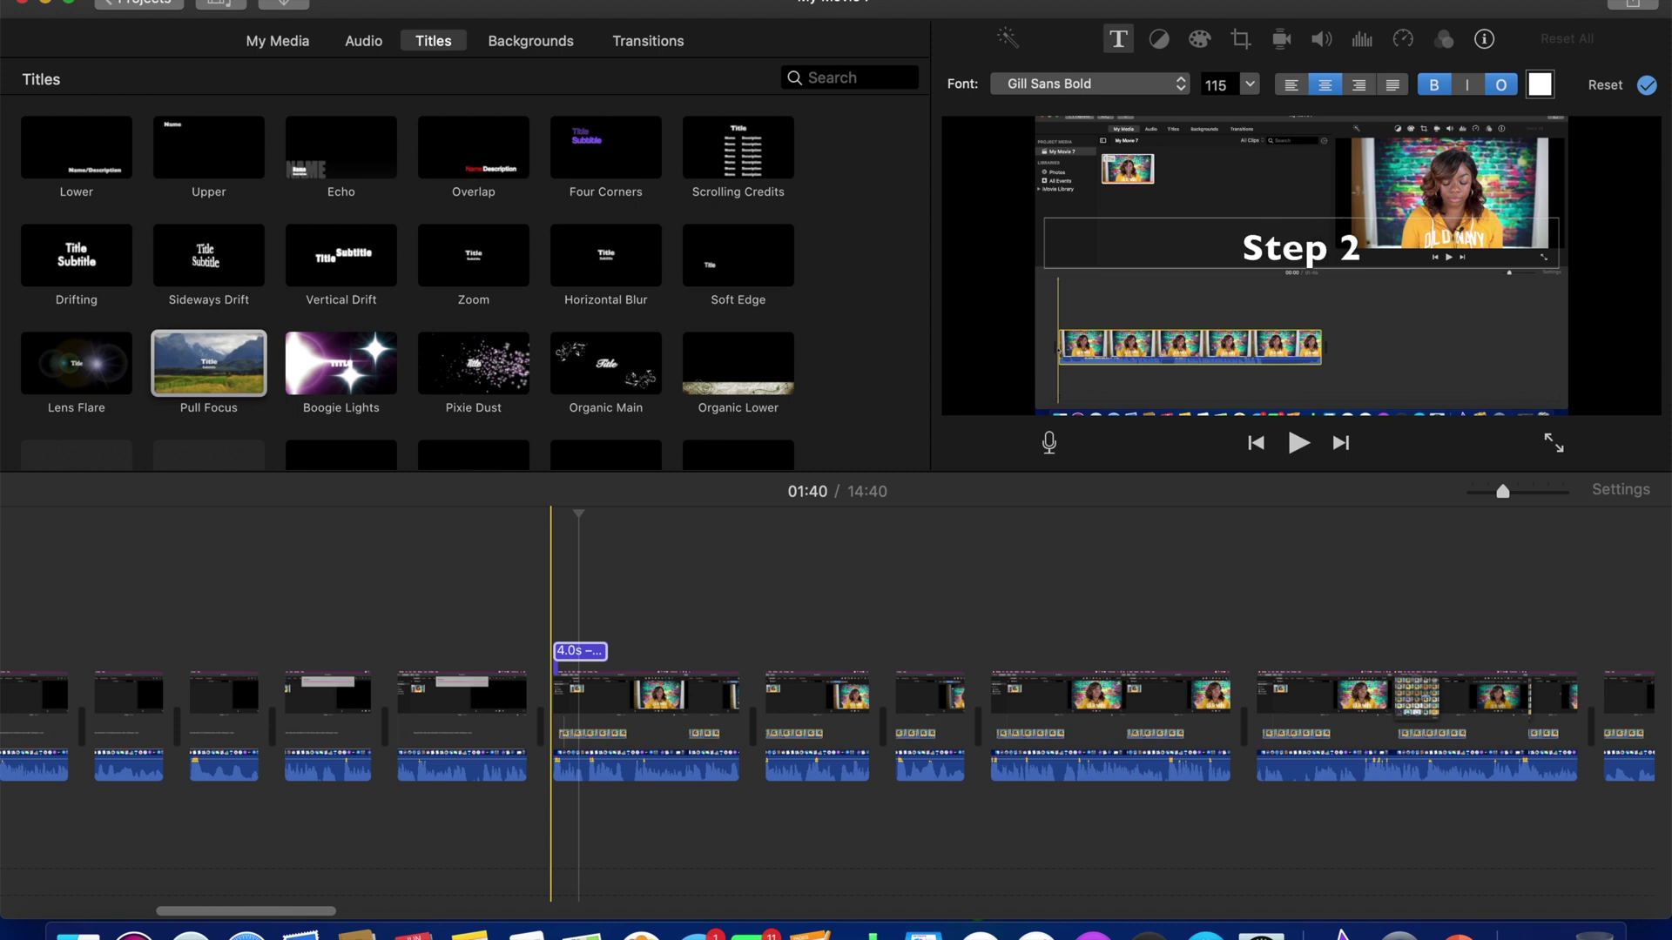
pyautogui.write(': Editin')
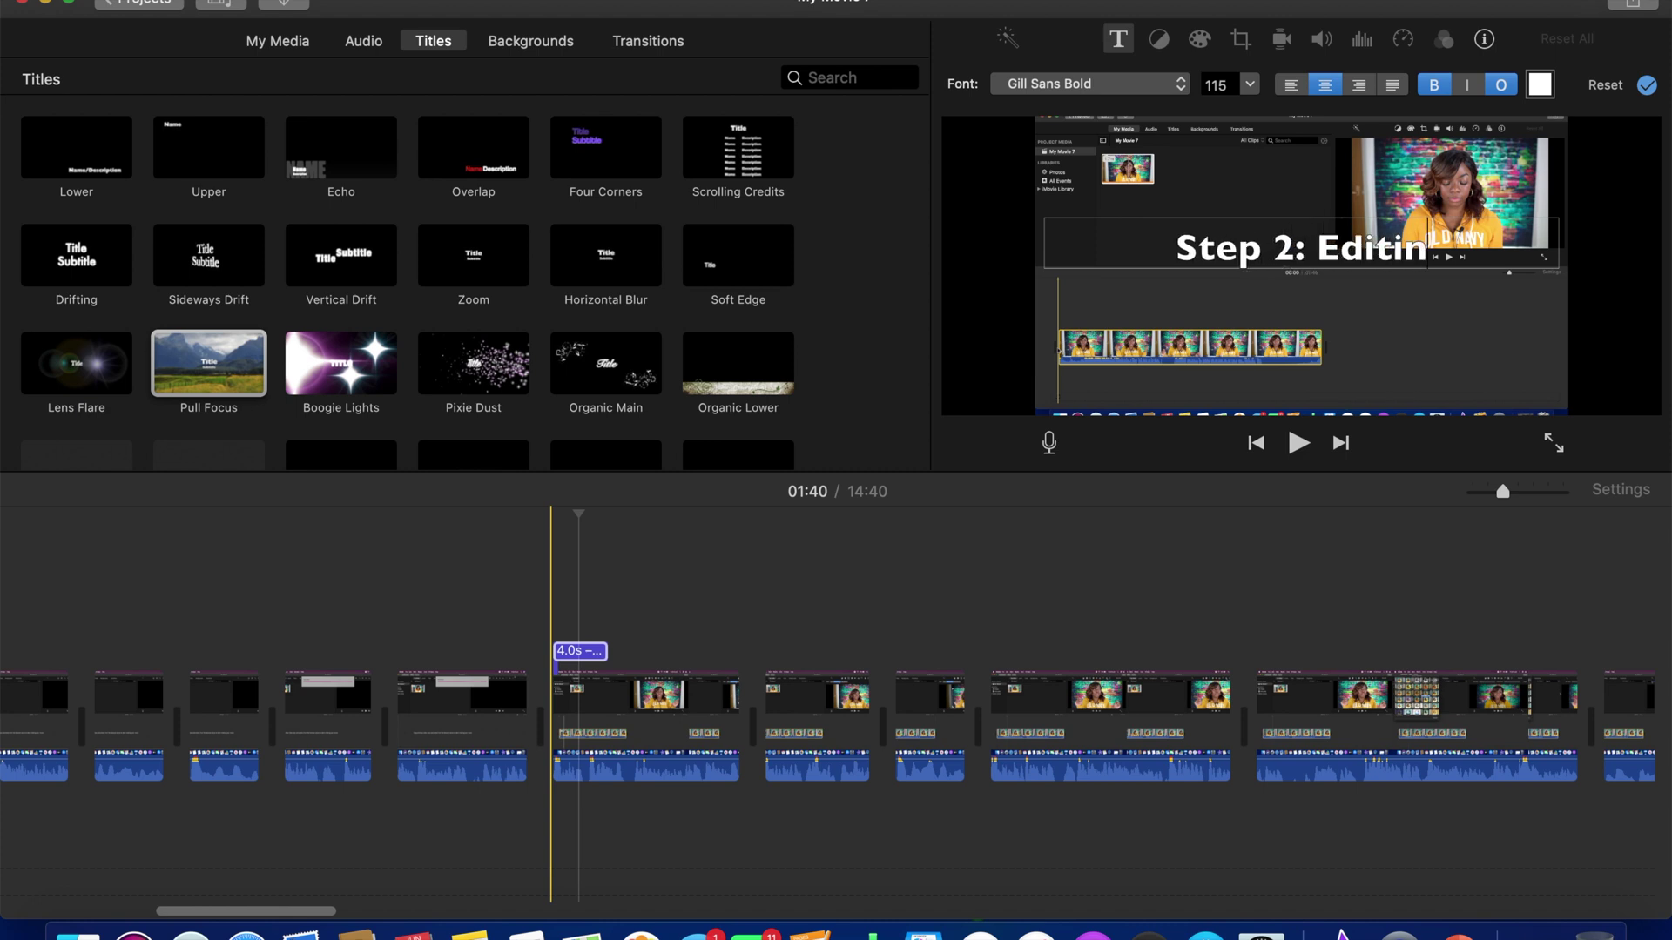
pyautogui.write('g the full Clip')
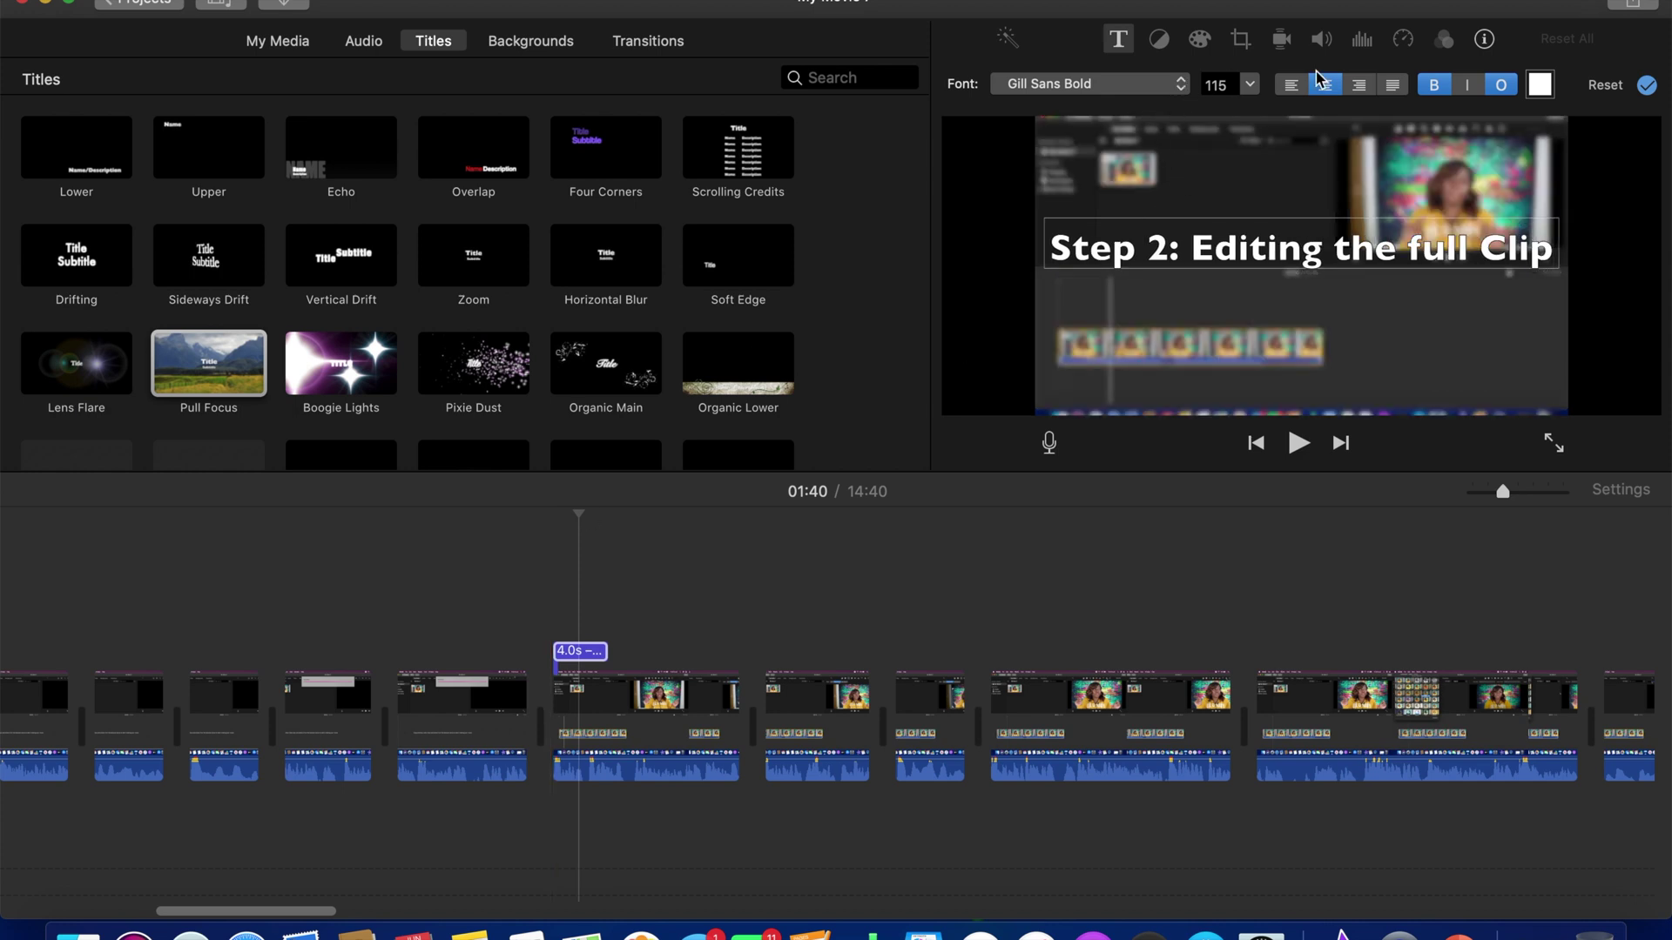
pyautogui.click(1436, 84)
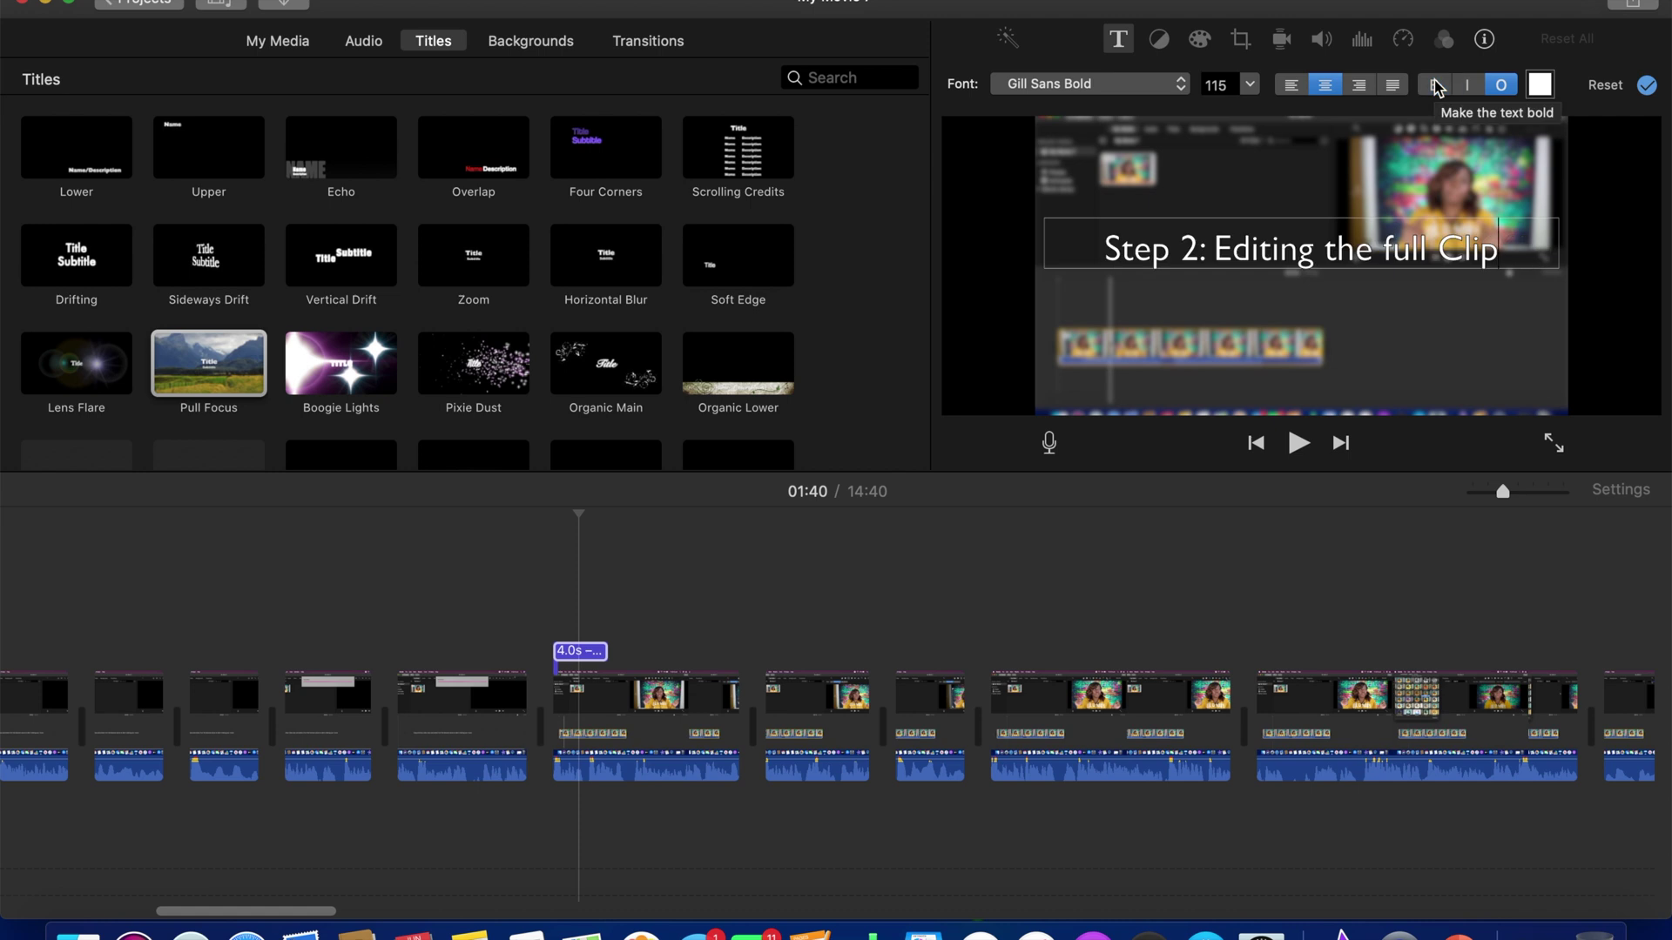
pyautogui.click(1436, 85)
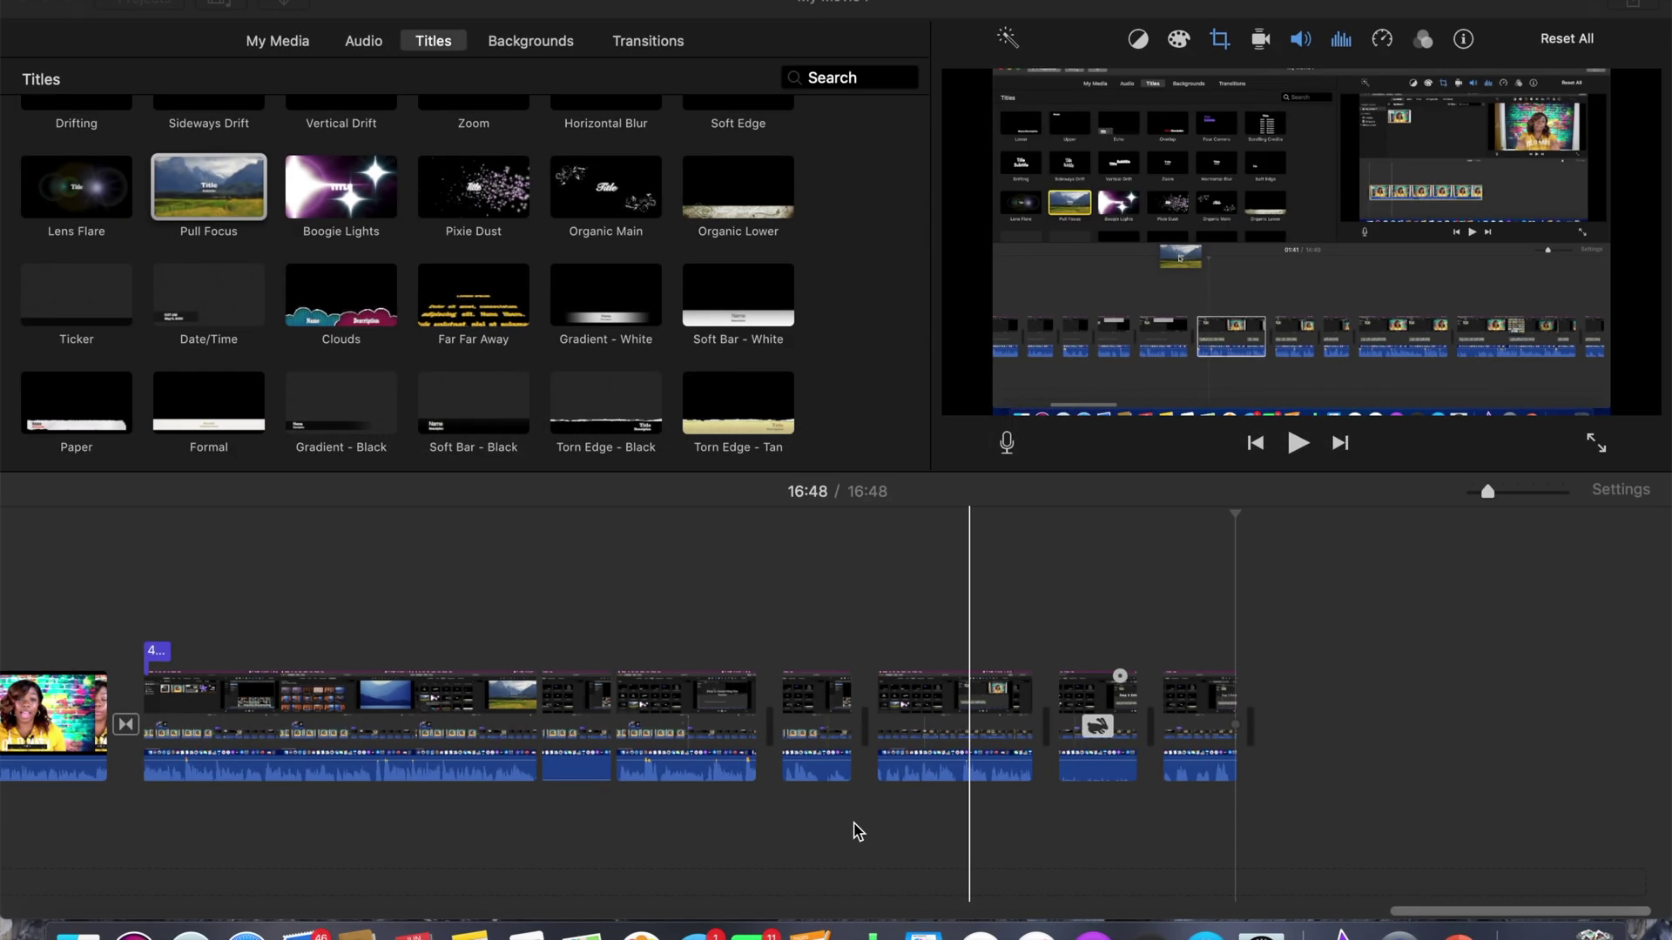
# Go back through the timeline to the opening talking-head clips and bring up the project's media
pyautogui.hscroll(-10, 858, 831)
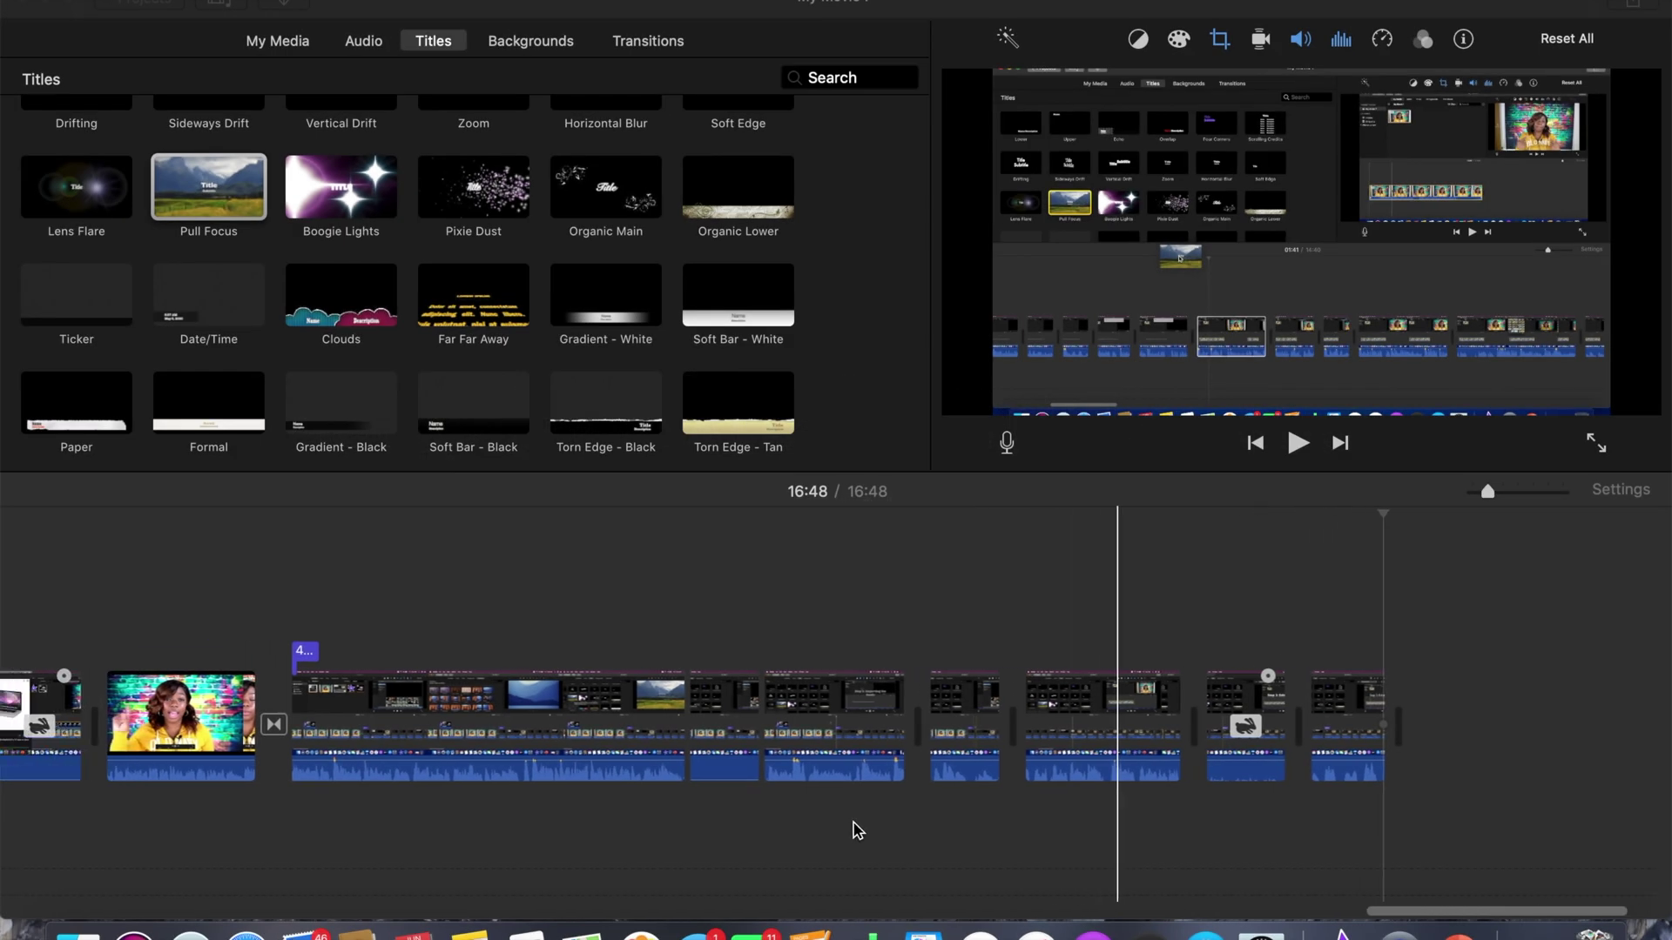
pyautogui.hscroll(-10, 857, 831)
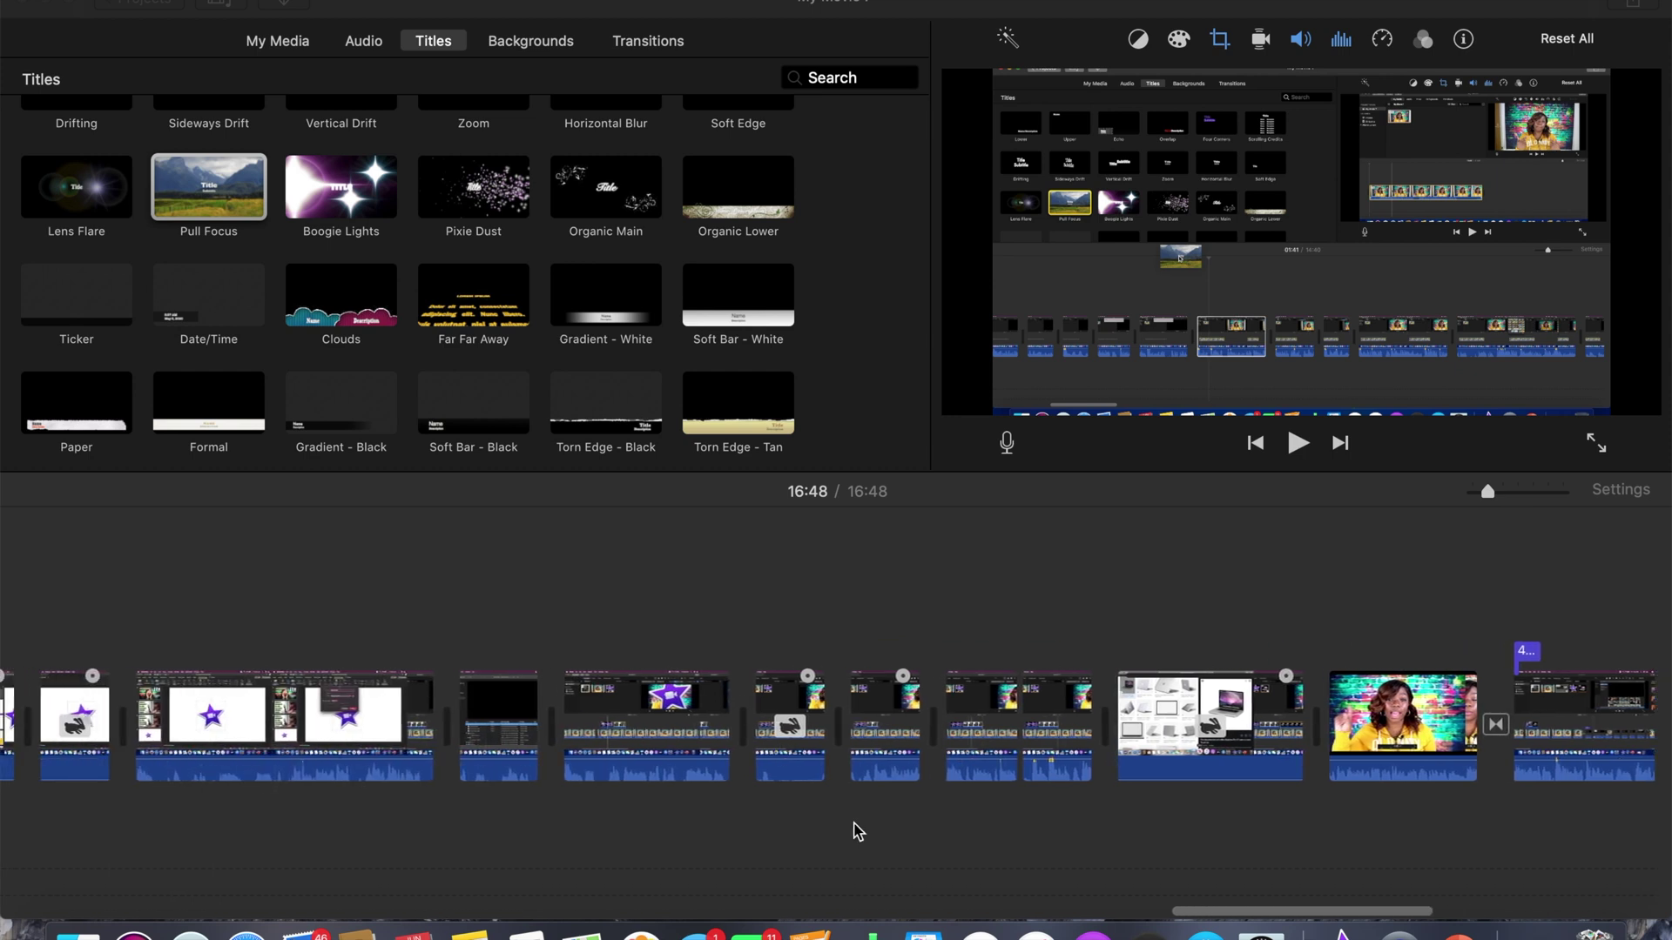
pyautogui.hscroll(-12, 857, 831)
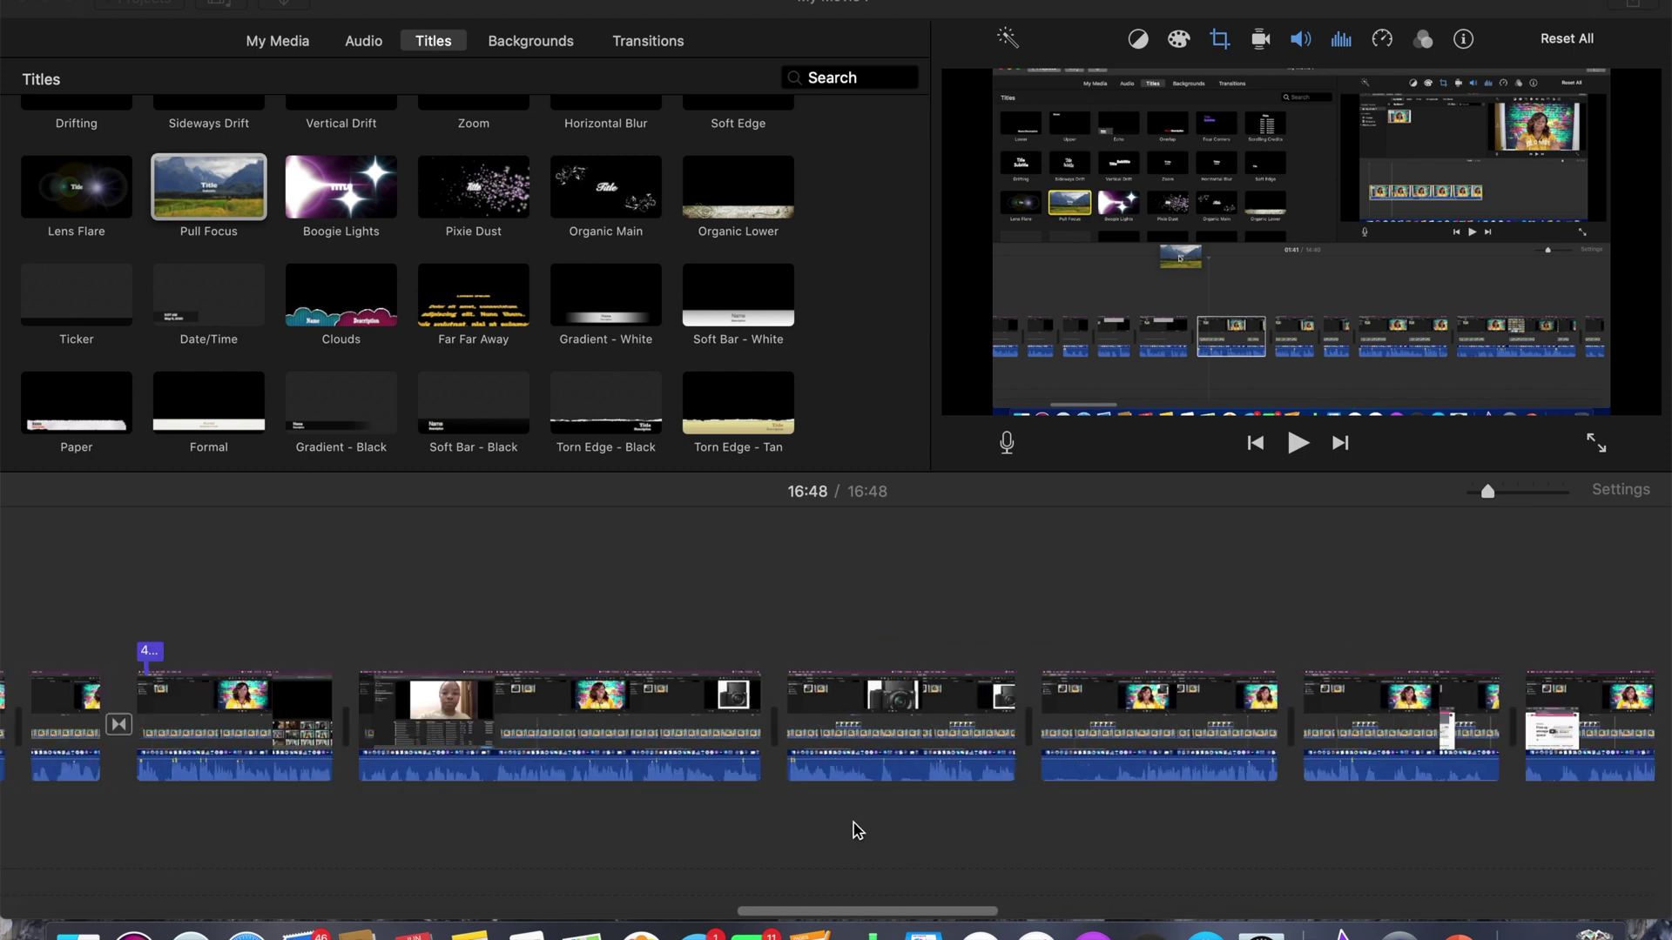
pyautogui.hscroll(-8, 858, 831)
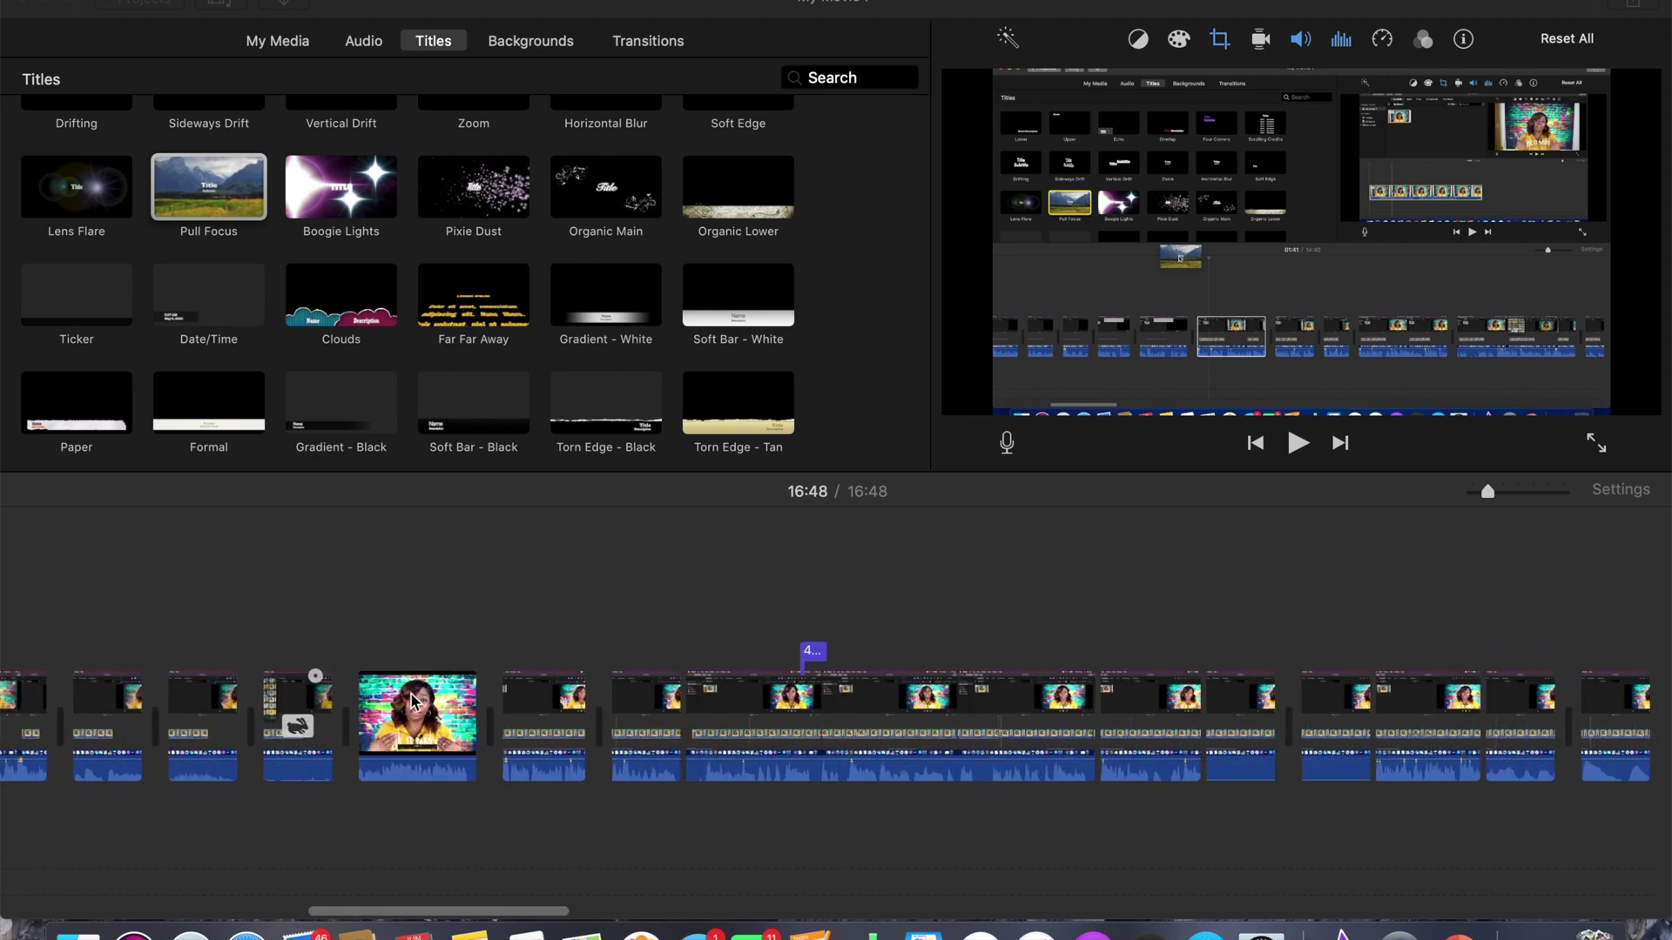
pyautogui.click(275, 44)
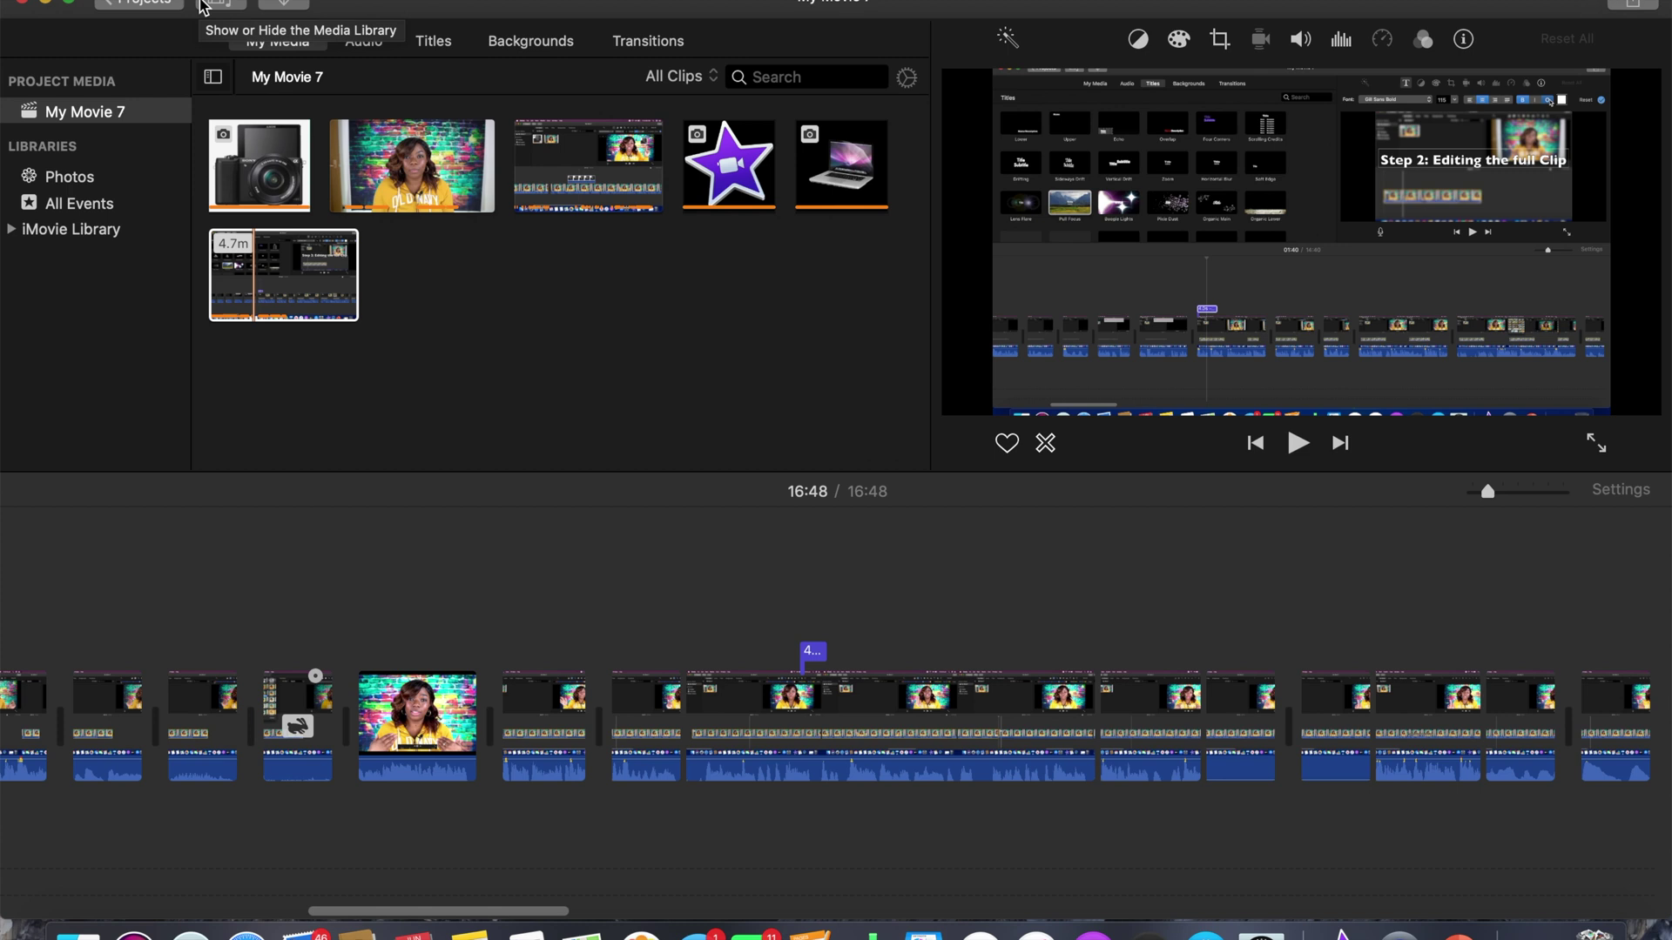
pyautogui.press('space')
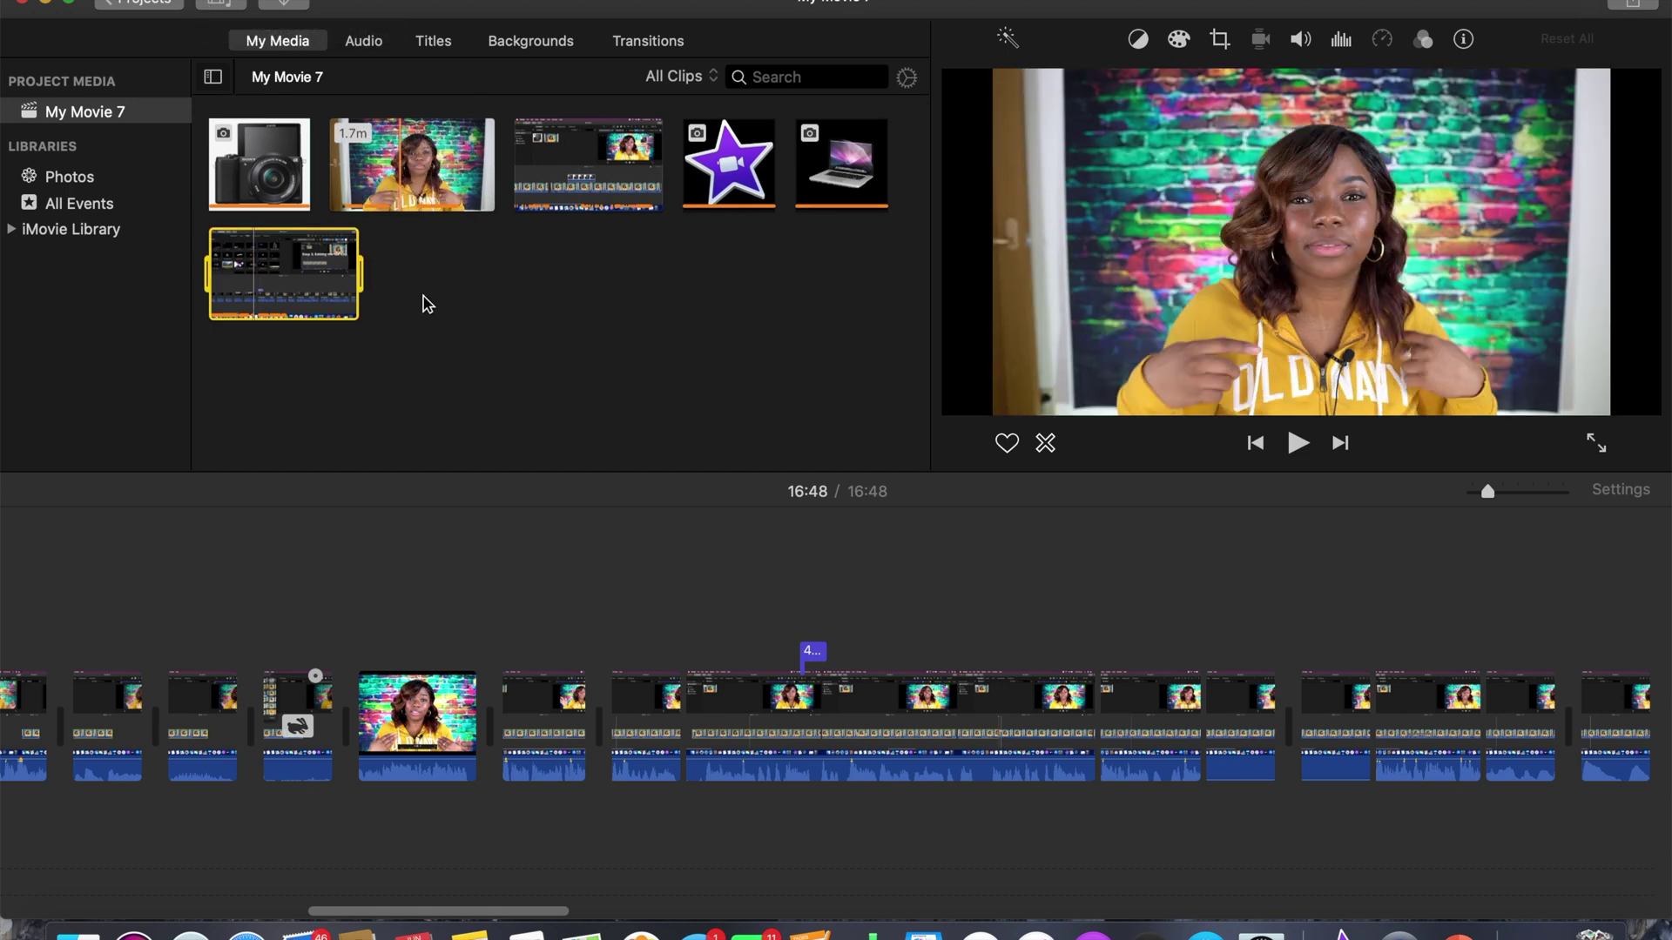
pyautogui.click(367, 733)
pyautogui.hscroll(-5, 369, 733)
pyautogui.hscroll(-5, 369, 734)
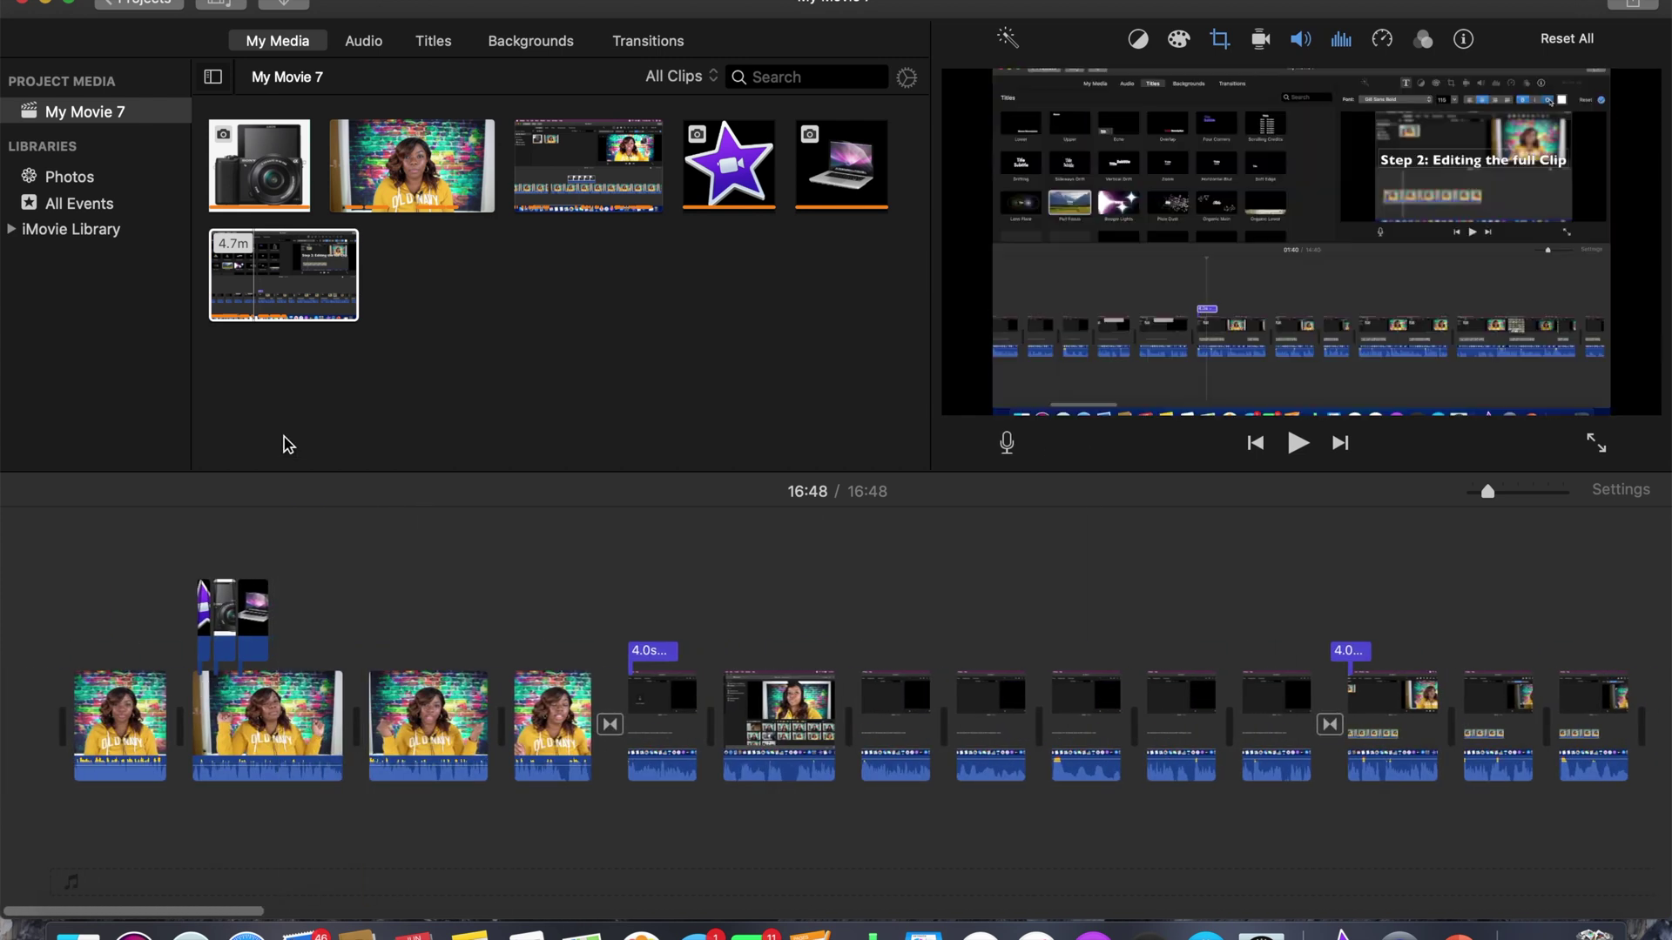
# Start importing media and open the YOUTUBE MUSIC folder on the Seagate Expansion Drive
pyautogui.click(286, 5)
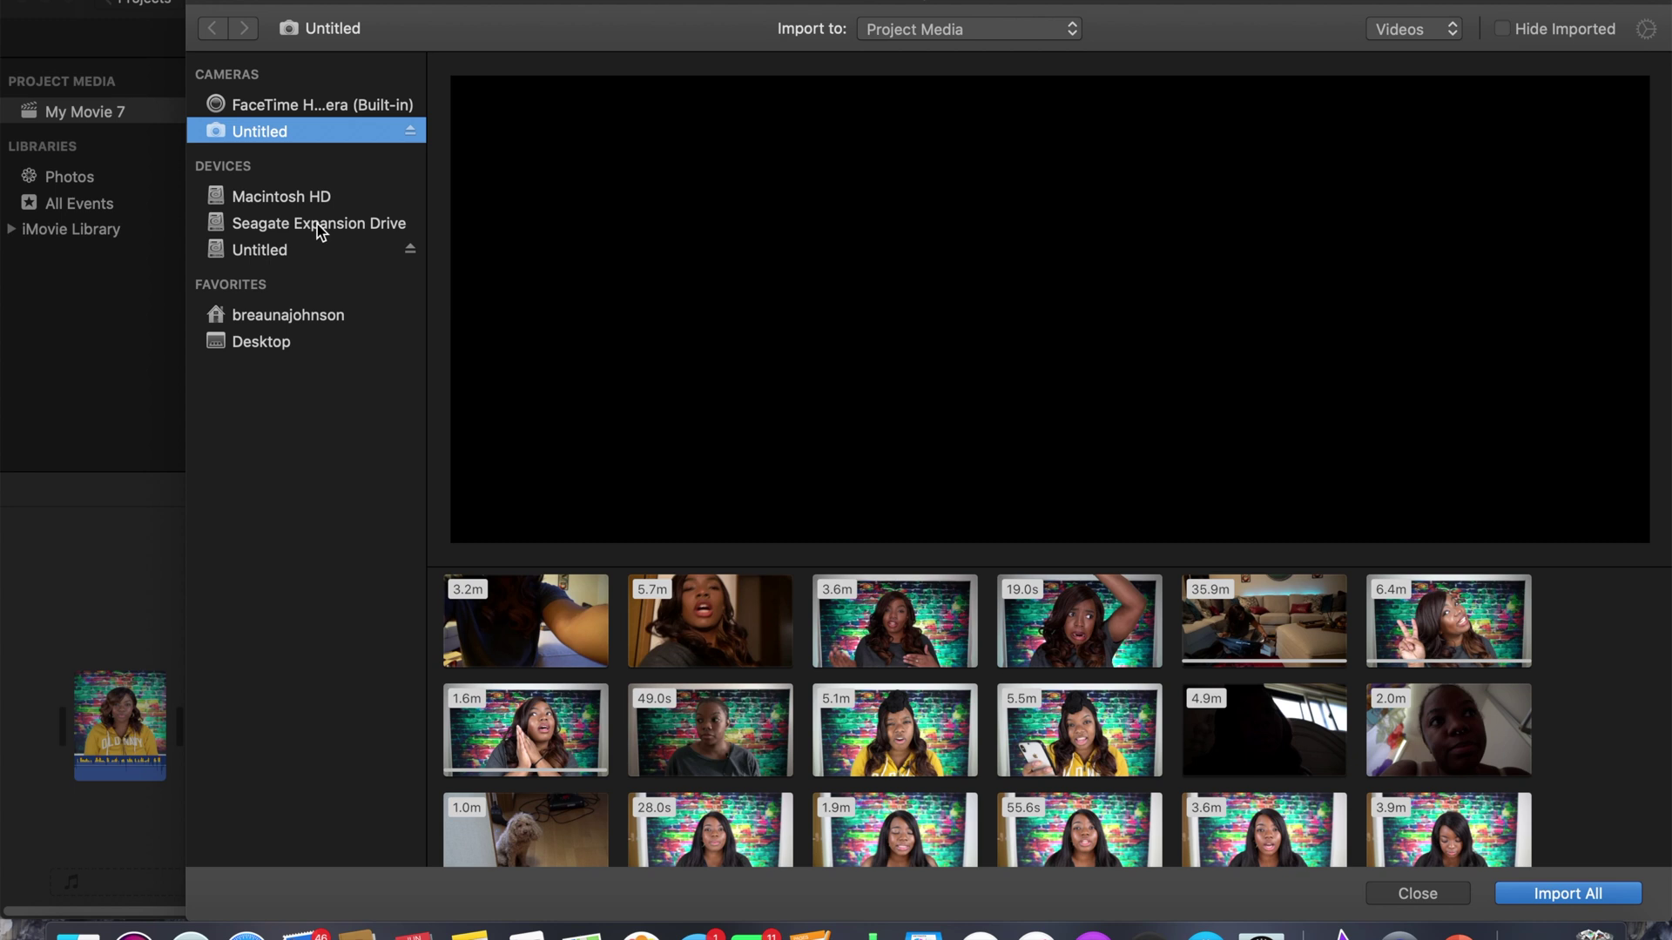
pyautogui.click(318, 229)
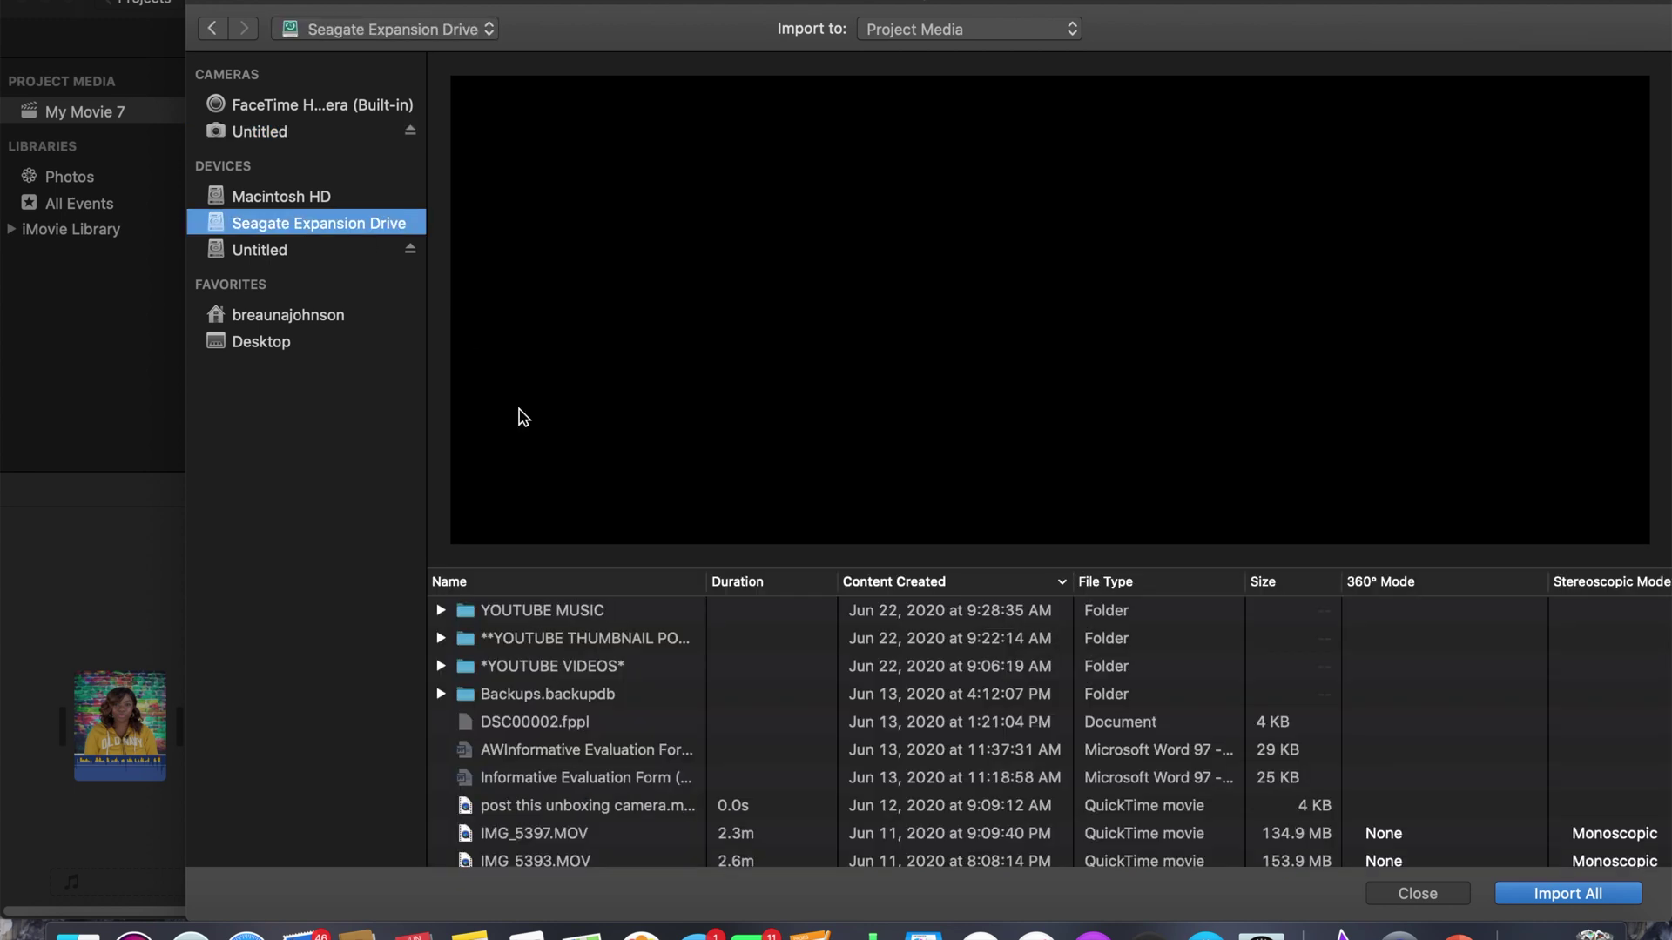
pyautogui.scroll(3, 592, 721)
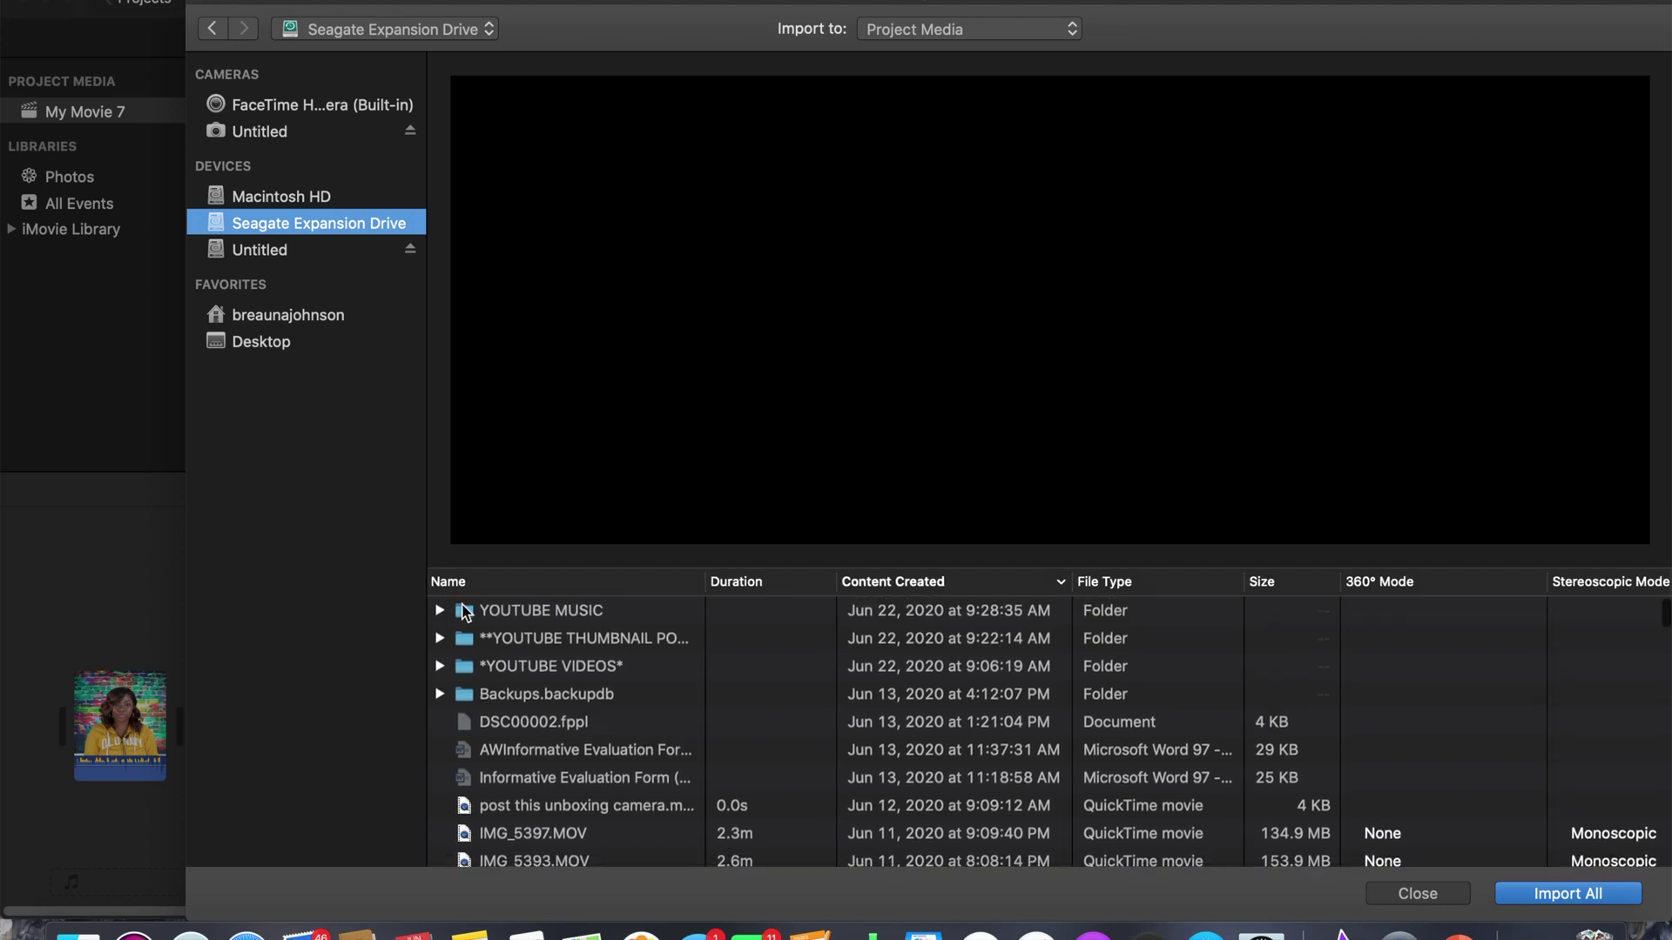
pyautogui.click(533, 613)
pyautogui.doubleClick(533, 613)
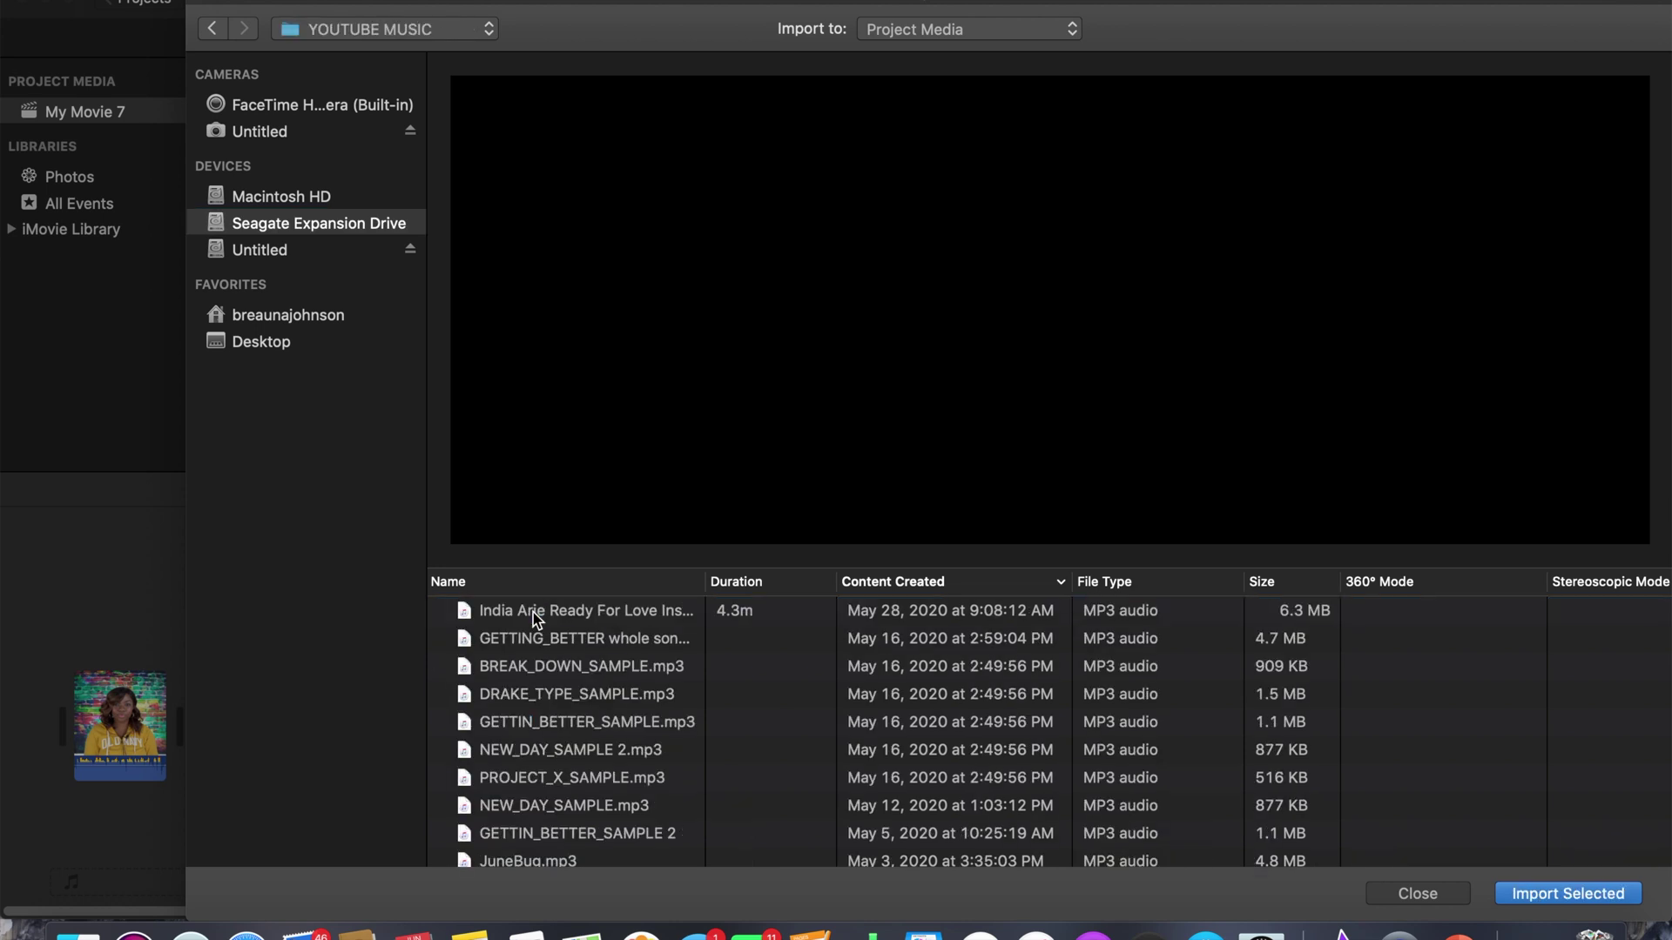
# Import NEW_DAY_SAMPLE 2.mp3 into the project and place it beneath the opening clips from the very start of the movie
pyautogui.scroll(-5, 559, 693)
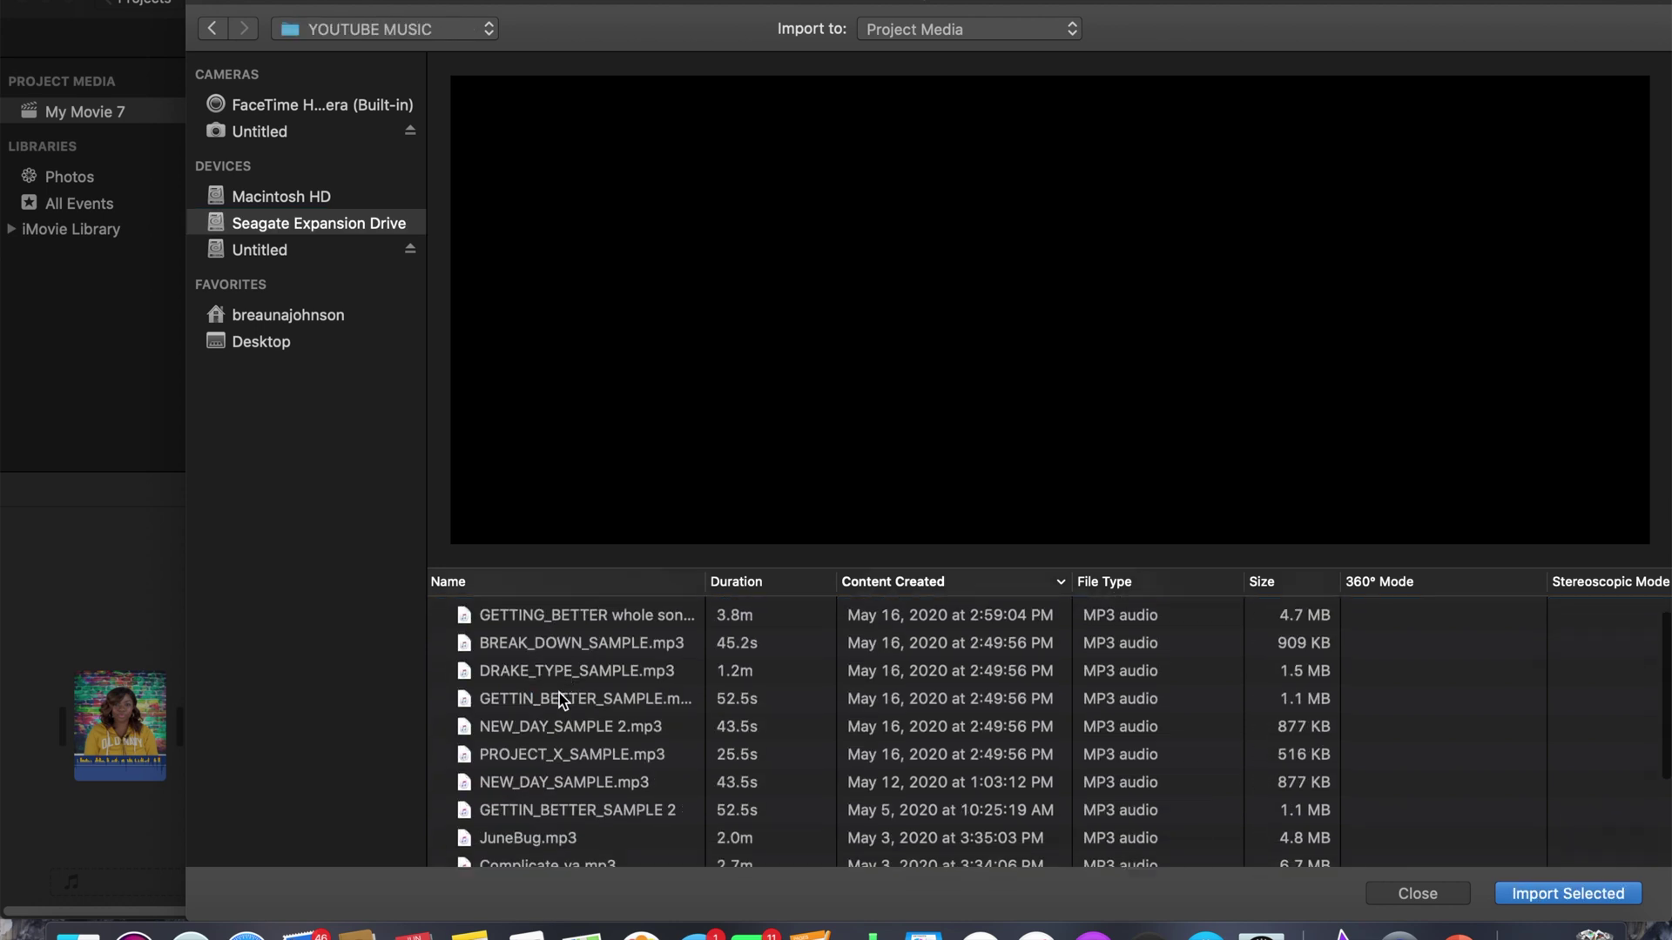
pyautogui.scroll(3, 559, 693)
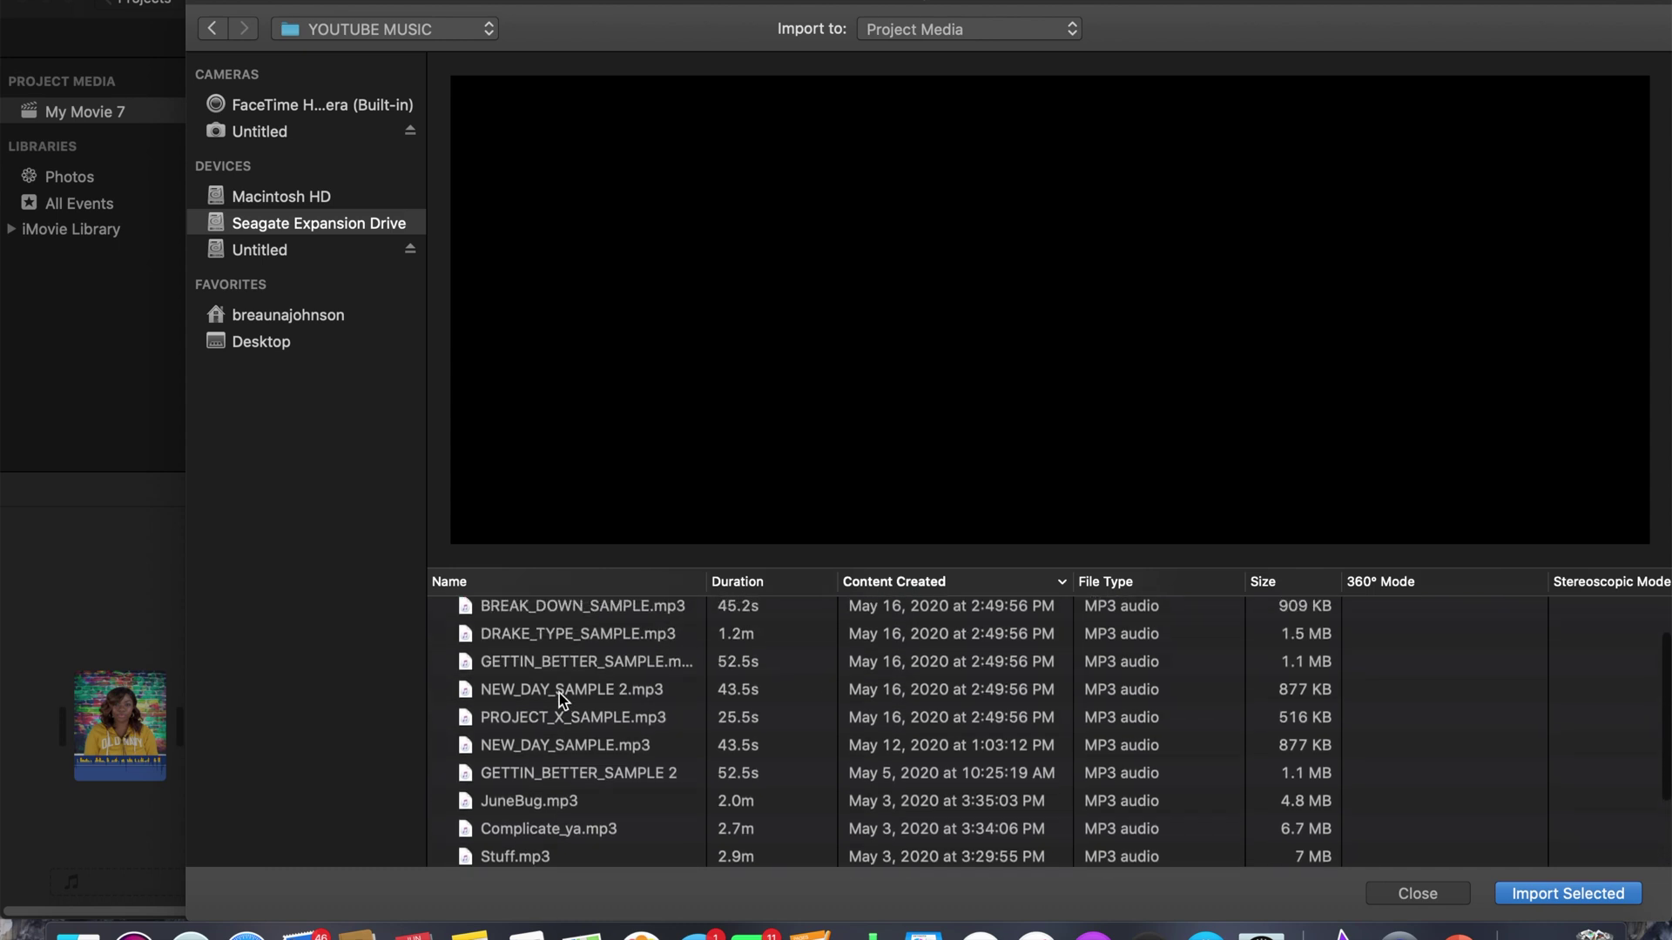
pyautogui.scroll(2, 559, 693)
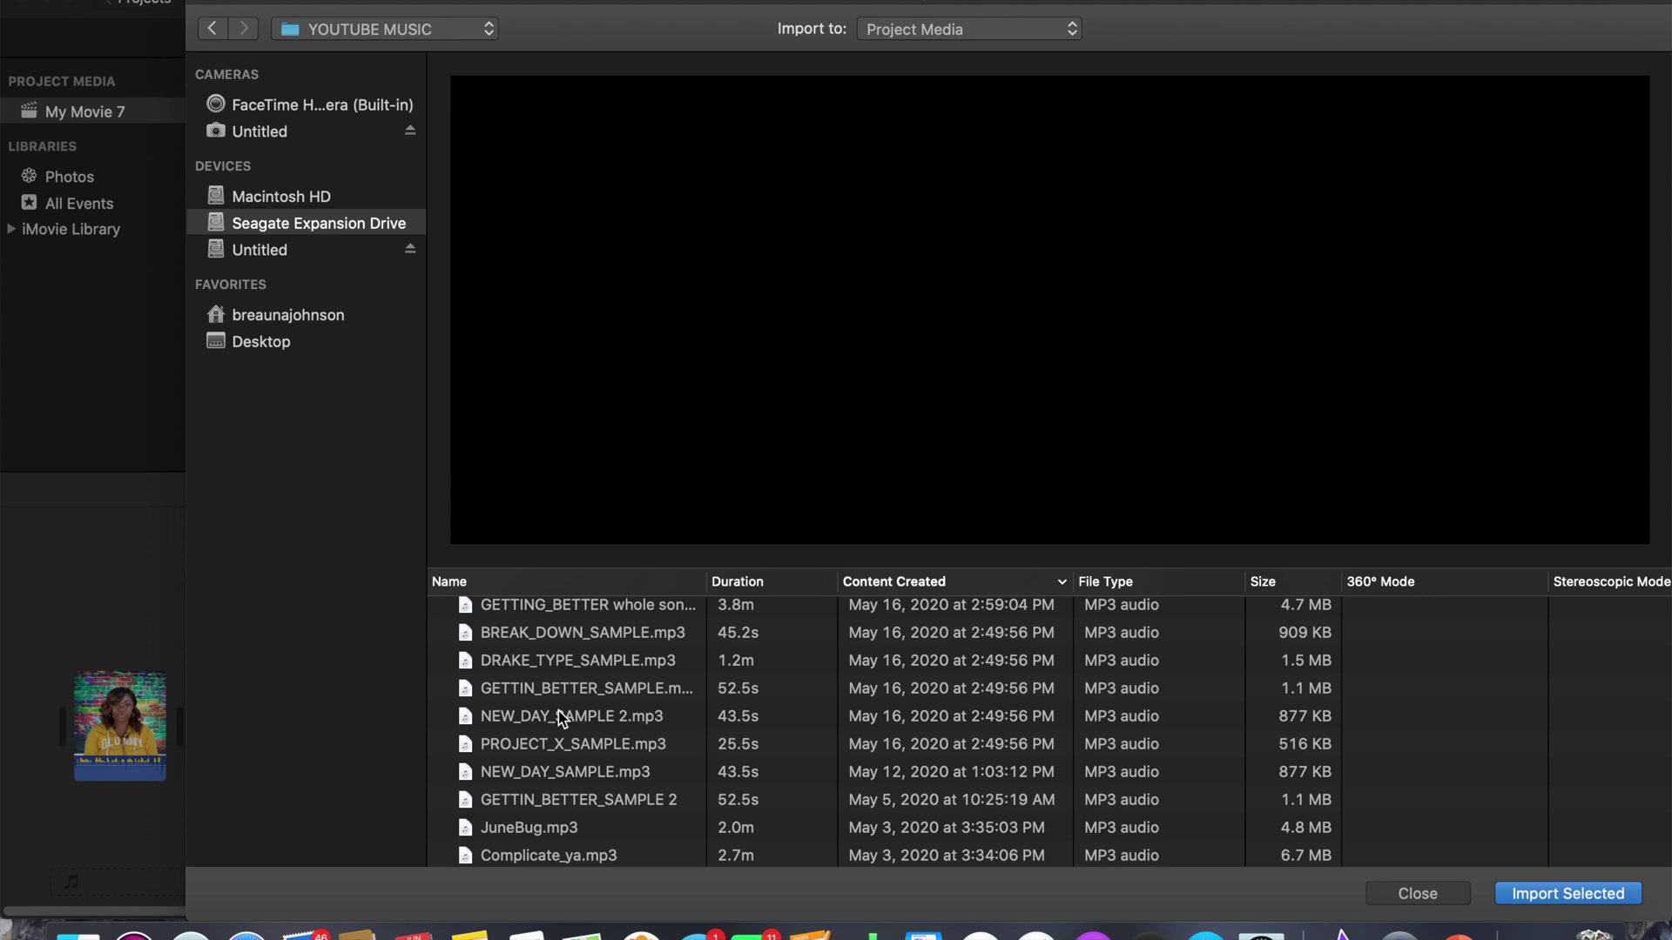
pyautogui.click(560, 722)
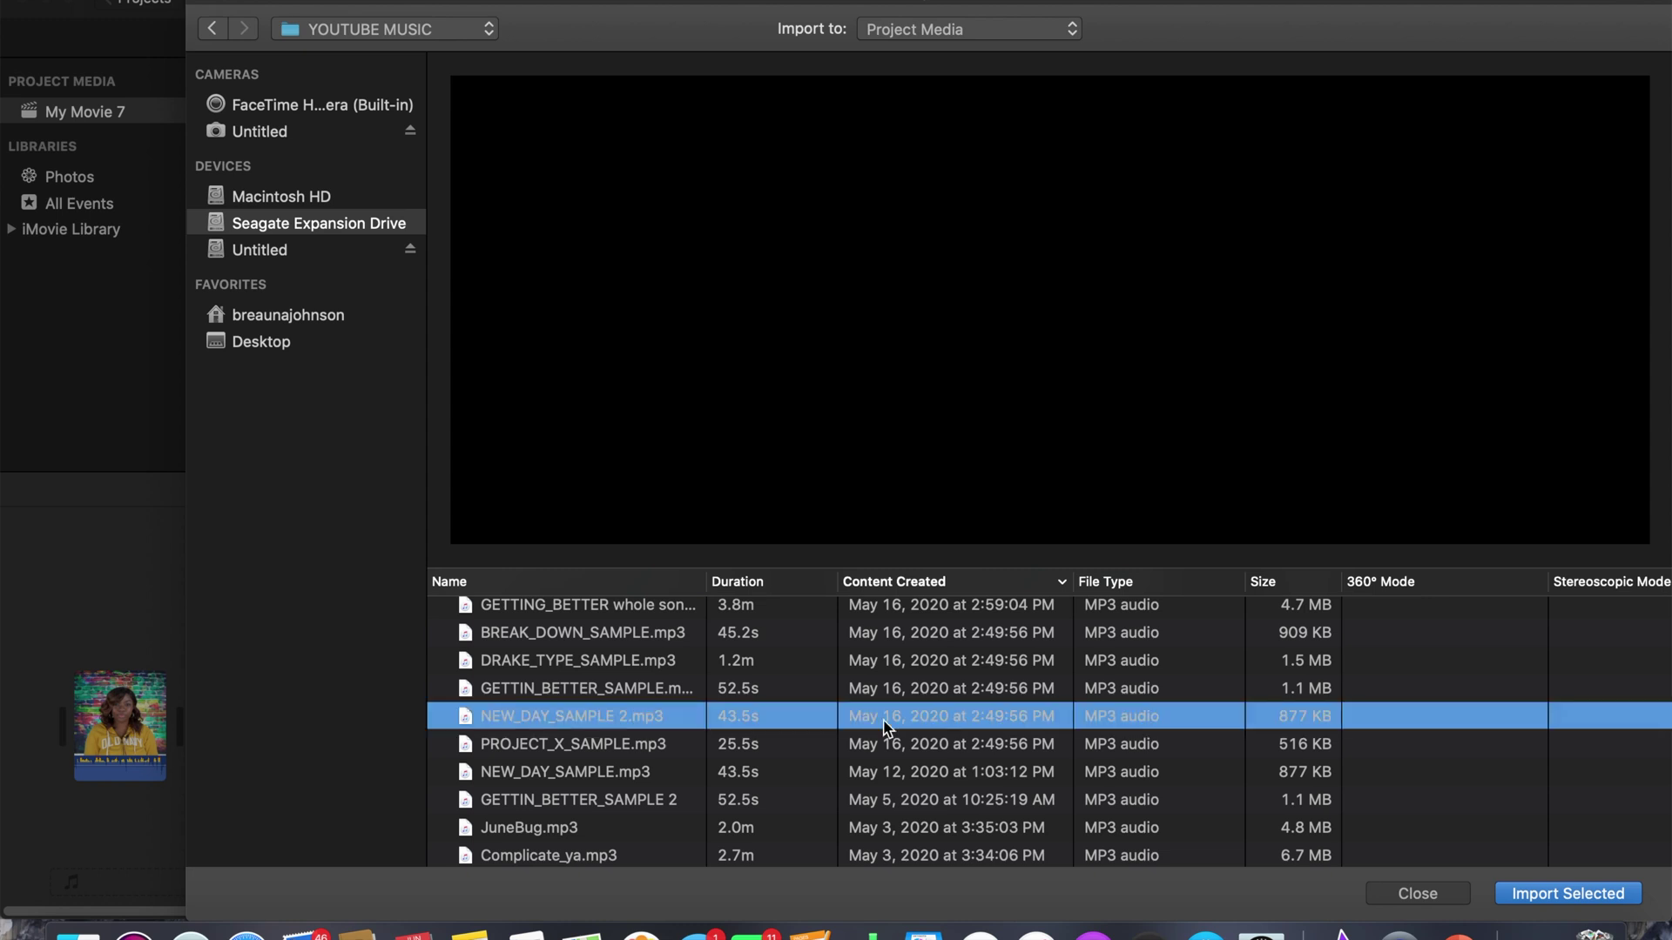
pyautogui.click(1529, 894)
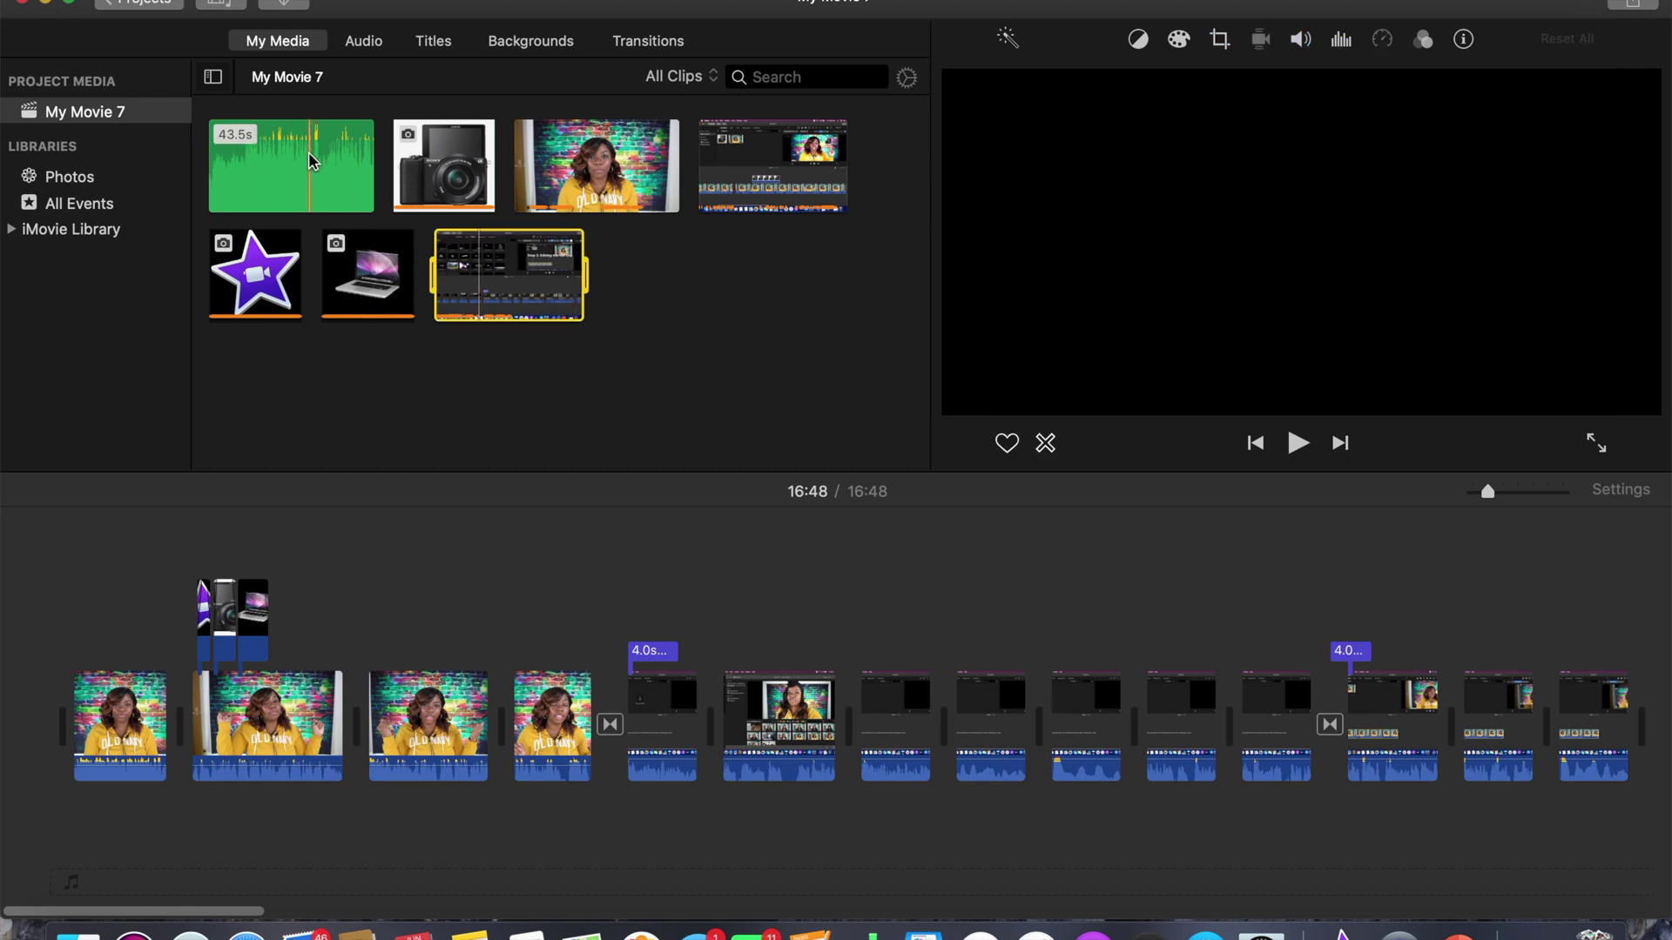
pyautogui.moveTo(309, 152); pyautogui.dragTo(75, 833)
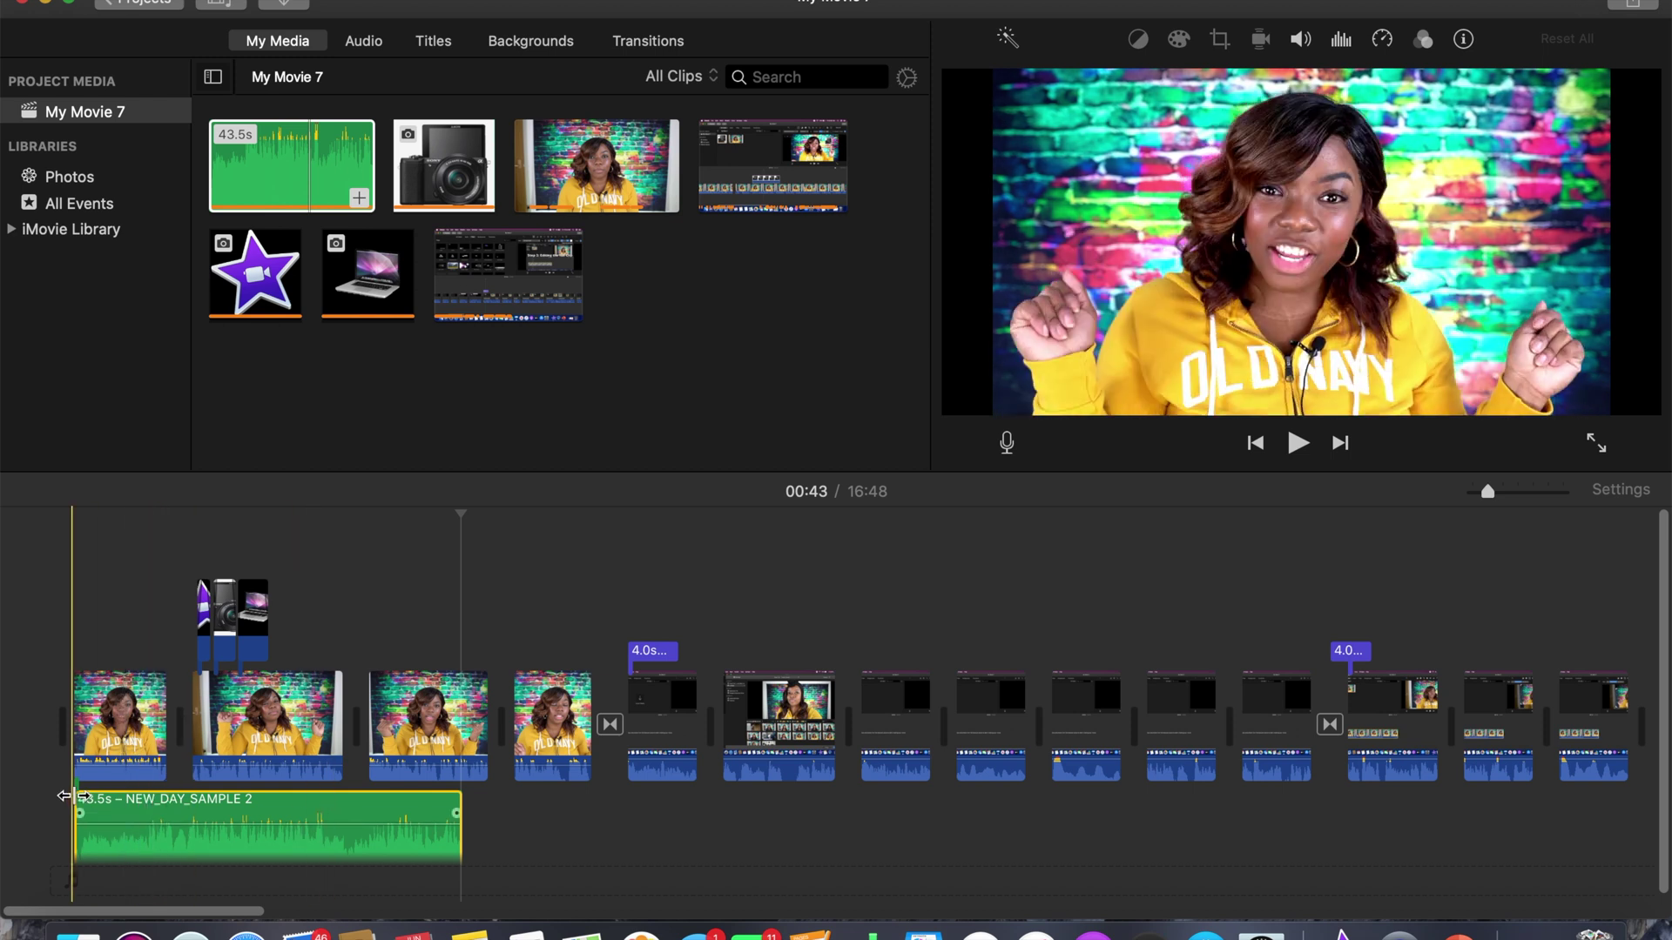
# Lower the volume of the NEW_DAY_SAMPLE 2 music and adjust the first talking-head clip's volume against it
pyautogui.moveTo(111, 759); pyautogui.dragTo(112, 754)
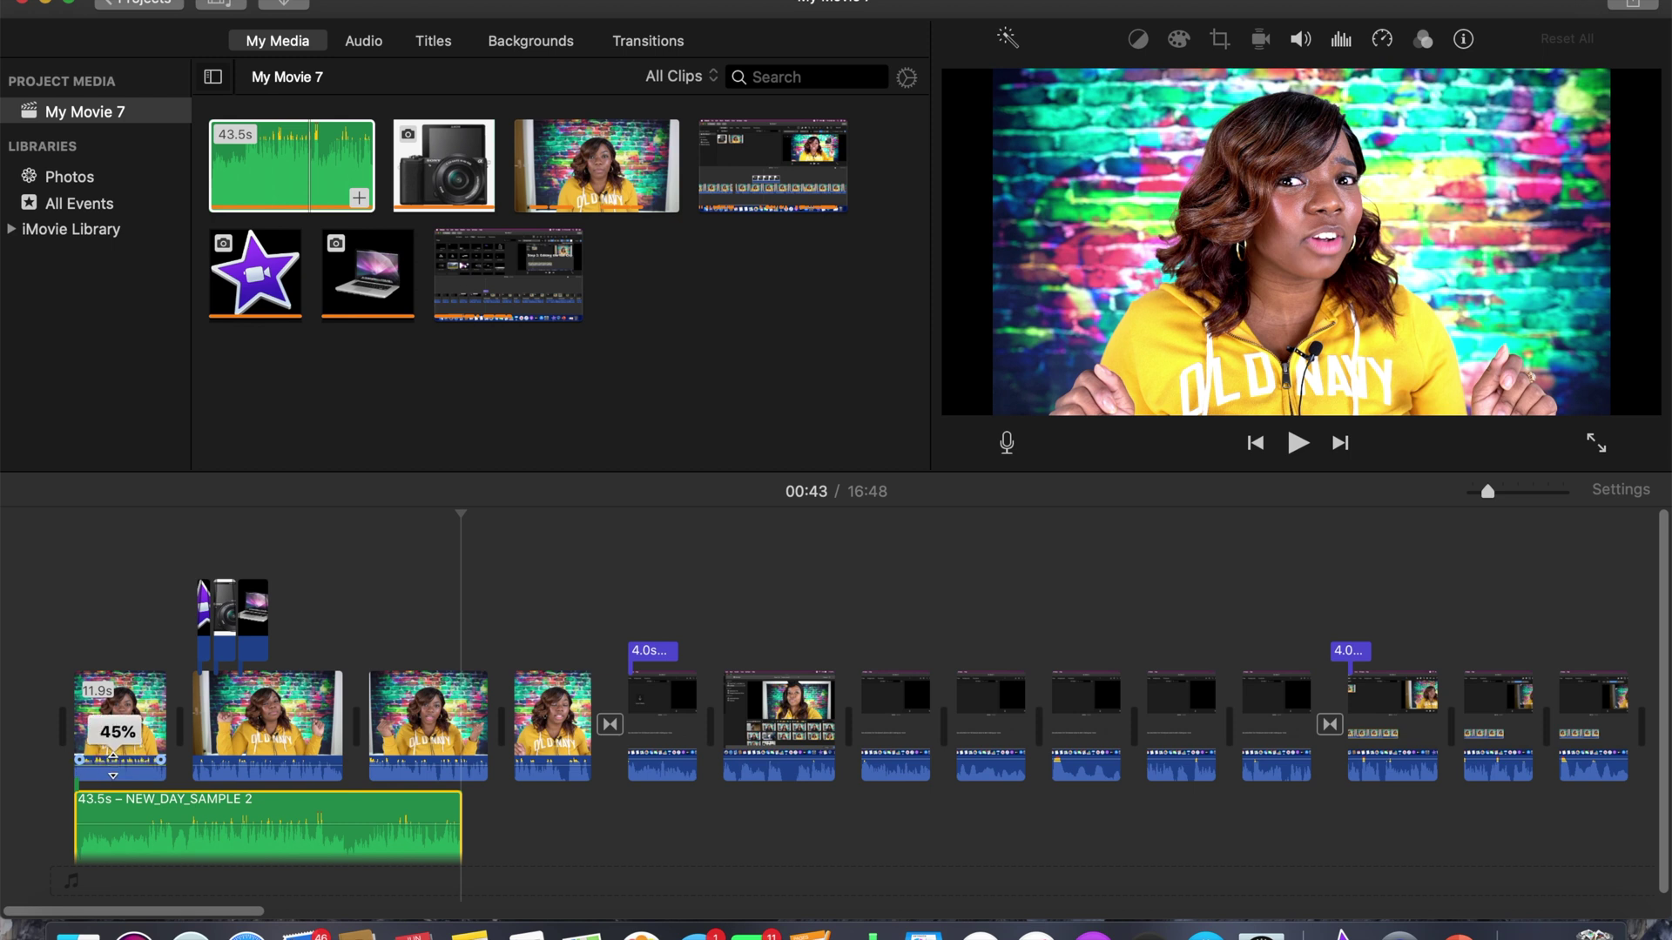
pyautogui.moveTo(112, 754); pyautogui.dragTo(112, 754)
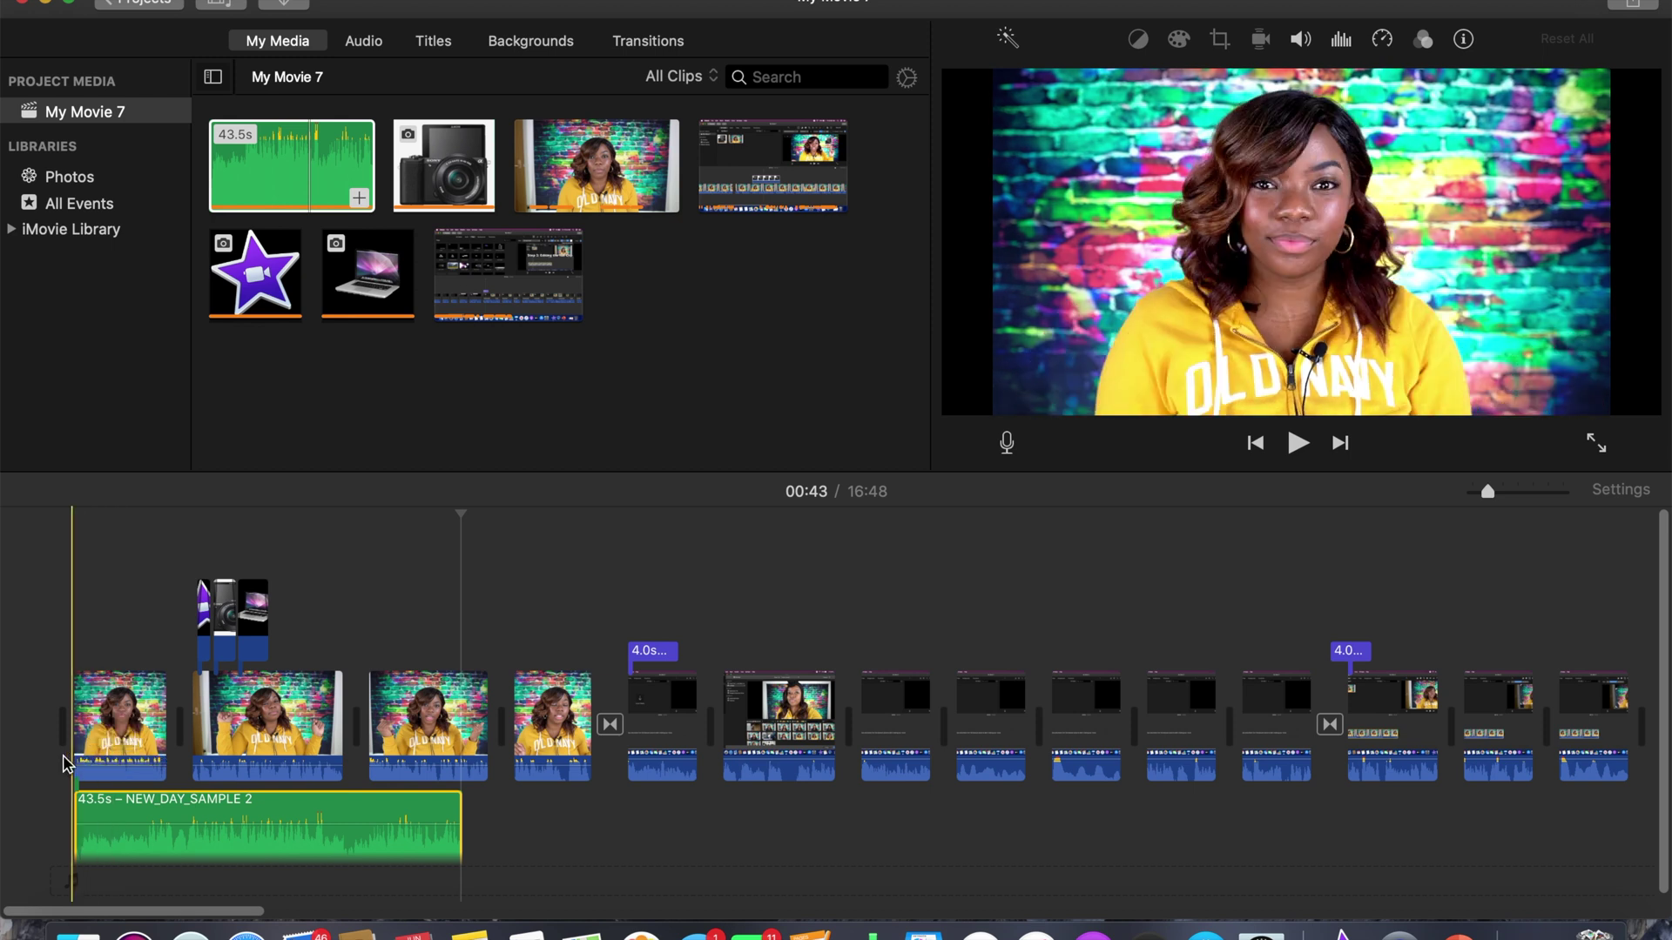
pyautogui.click(214, 810)
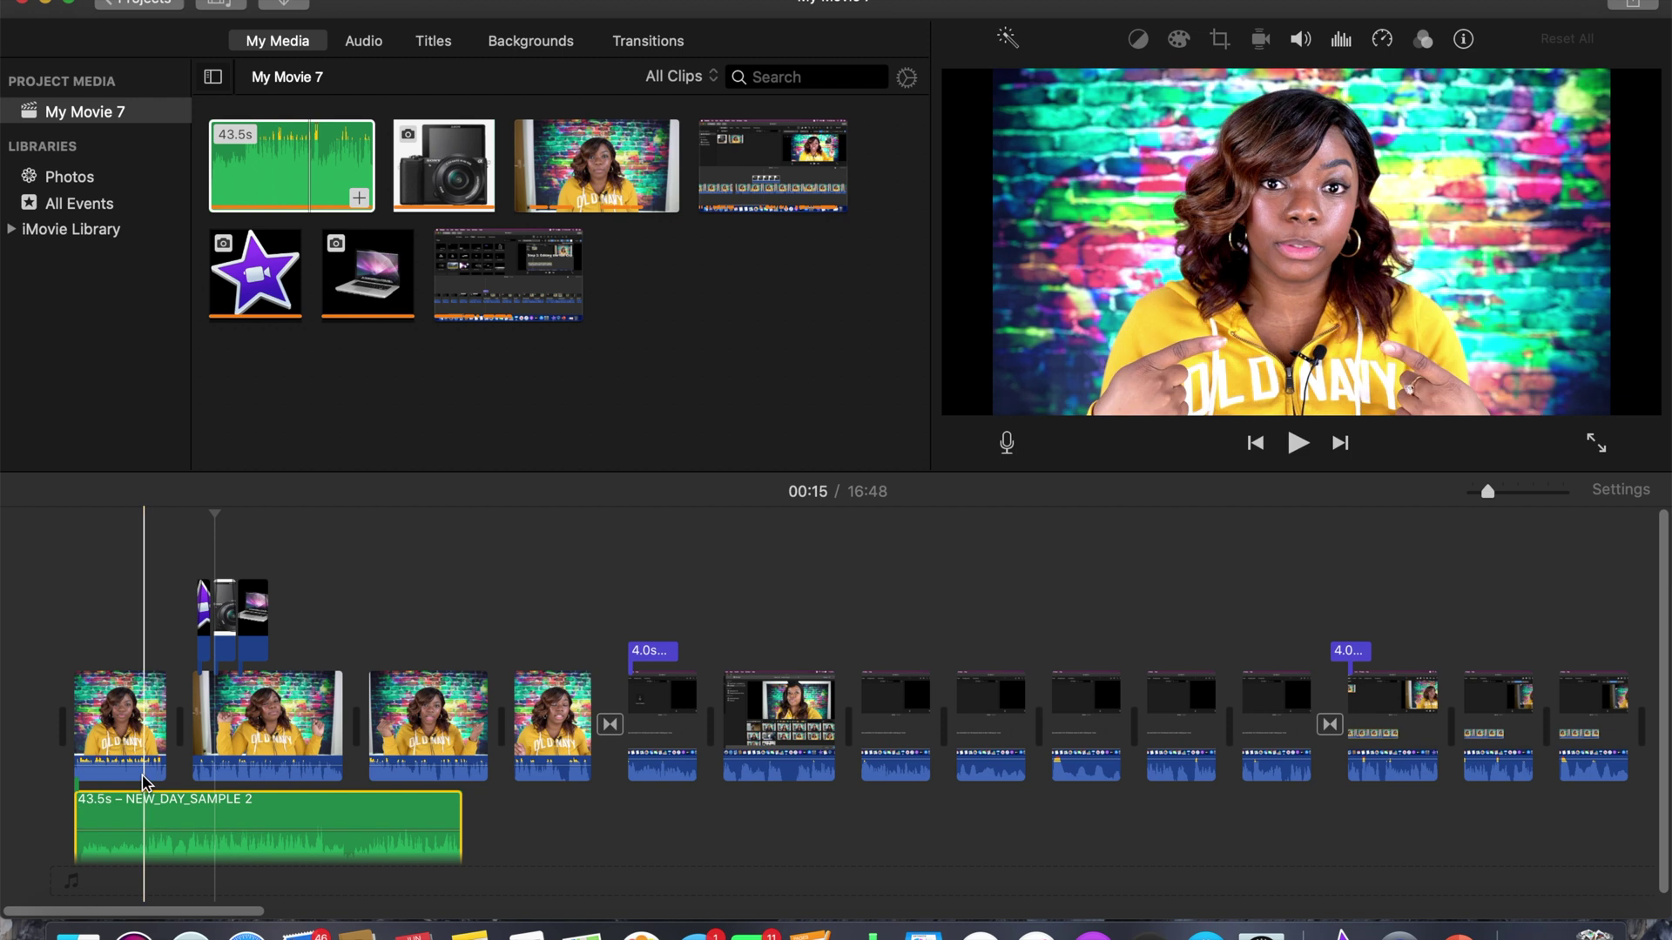
pyautogui.moveTo(129, 756); pyautogui.dragTo(129, 756)
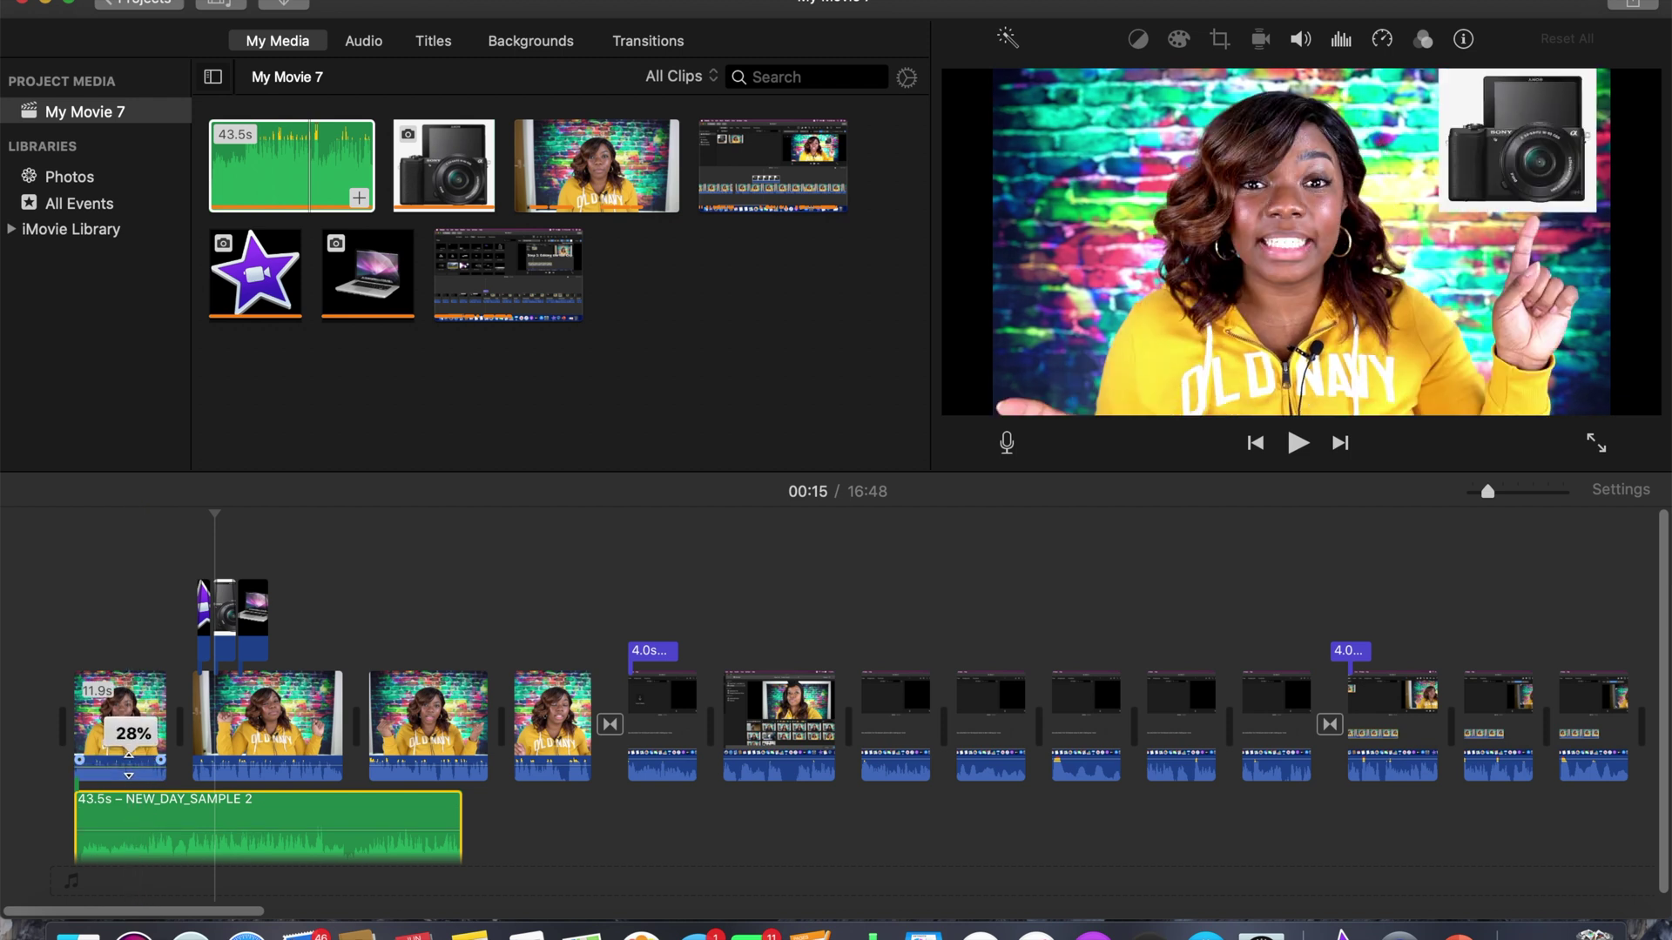
# Adjust the volume of the third and fourth talking-head clips, and play the opening section in full screen
pyautogui.click(266, 765)
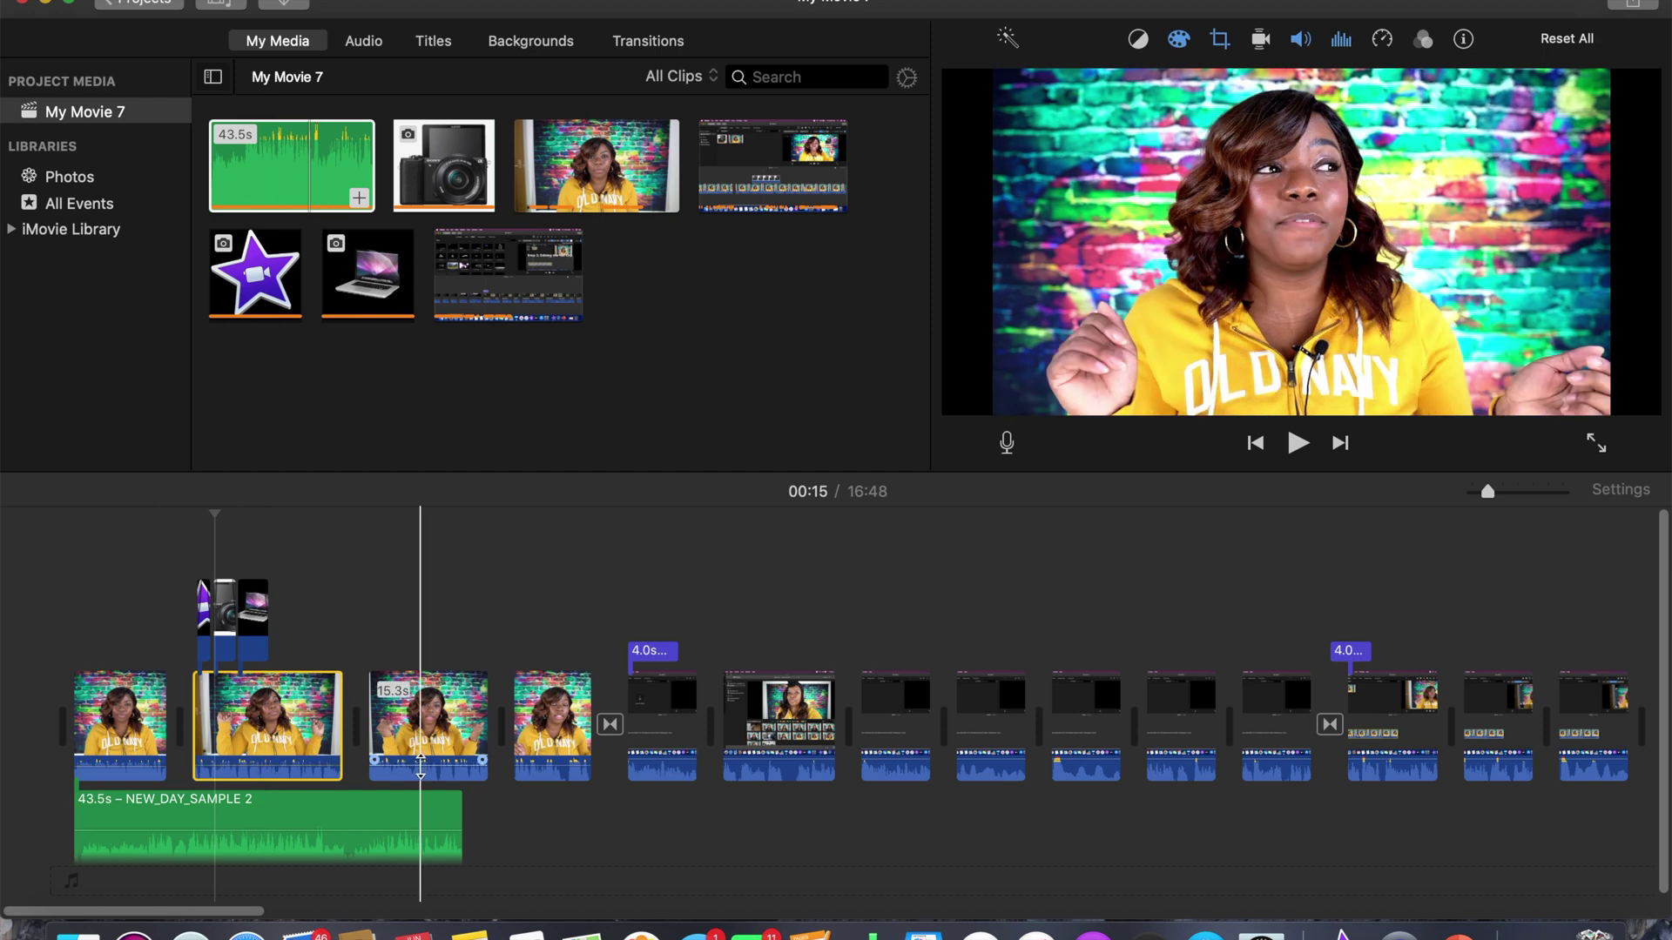
pyautogui.moveTo(420, 767); pyautogui.dragTo(421, 765)
pyautogui.click(552, 749)
pyautogui.moveTo(557, 766); pyautogui.dragTo(557, 762)
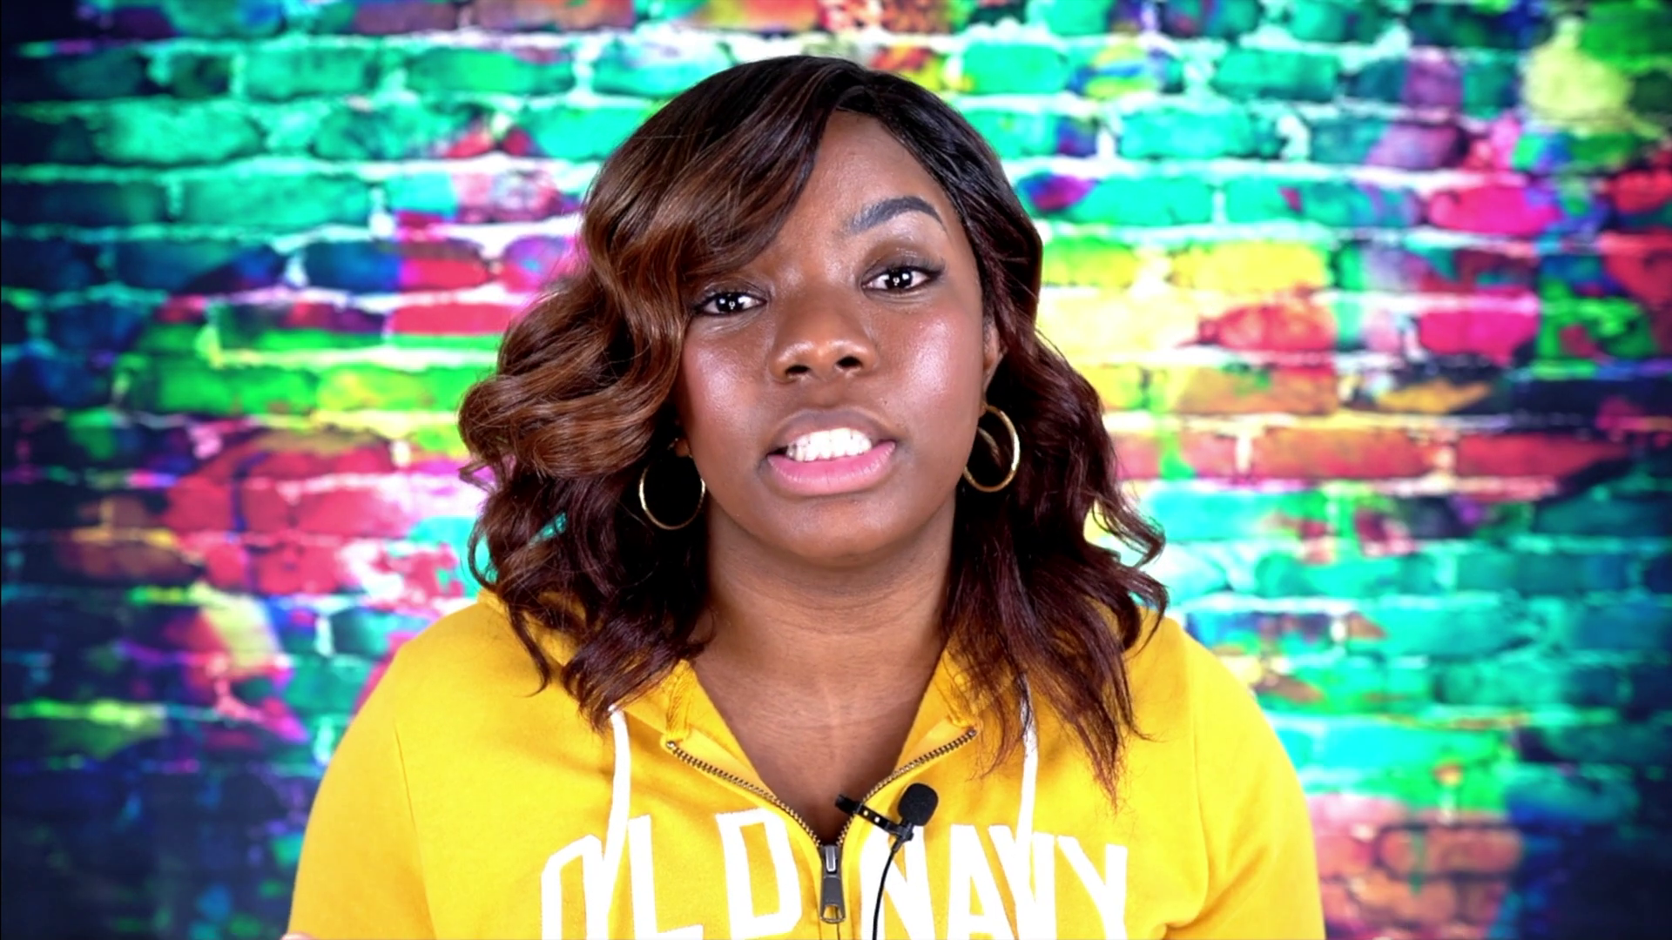
pyautogui.moveTo(1169, 891)
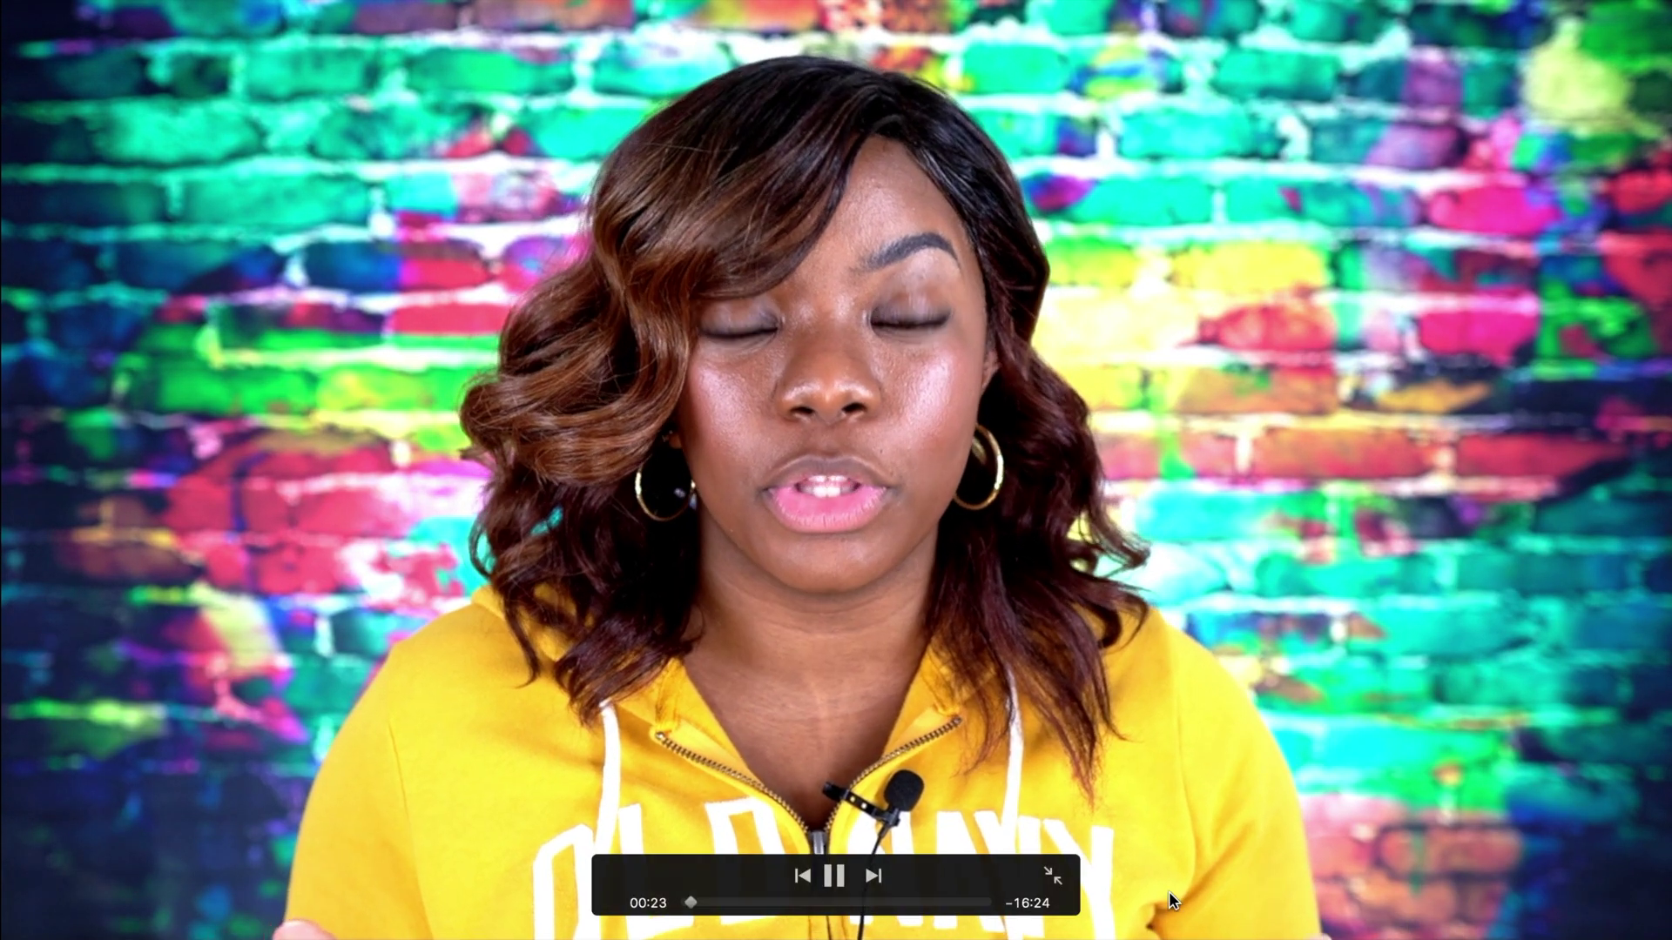
# Exit the full-screen preview, pause playback and select the NEW_DAY_SAMPLE 2 music clip beneath the opening clips
pyautogui.click(1054, 875)
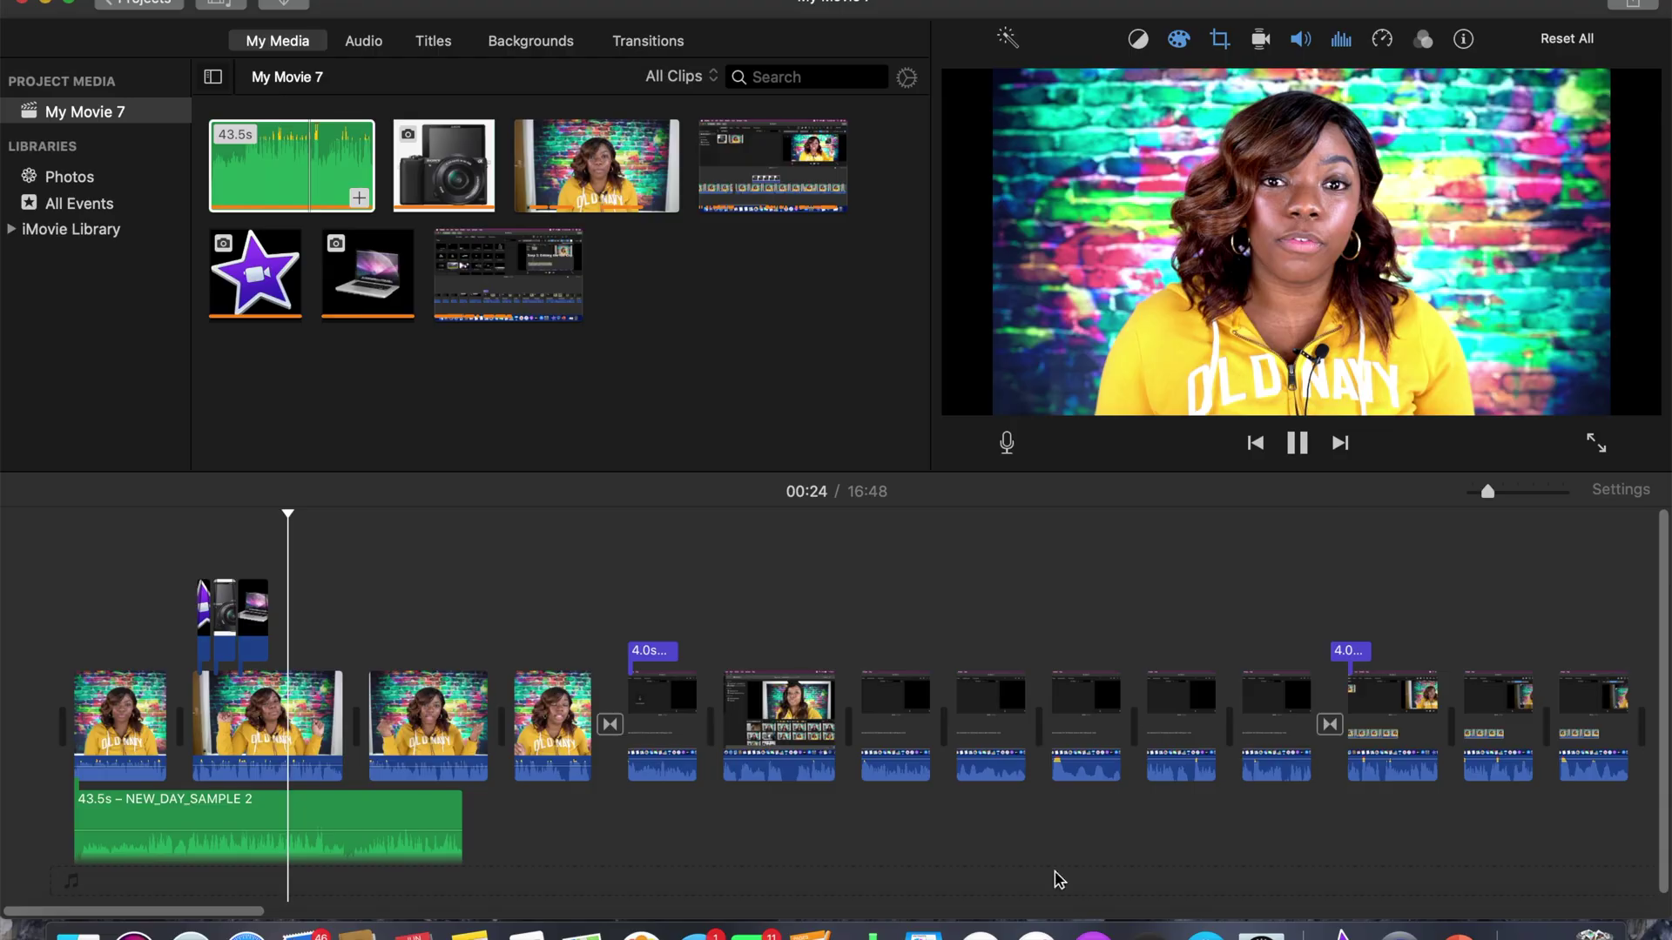
pyautogui.click(1298, 445)
pyautogui.click(183, 802)
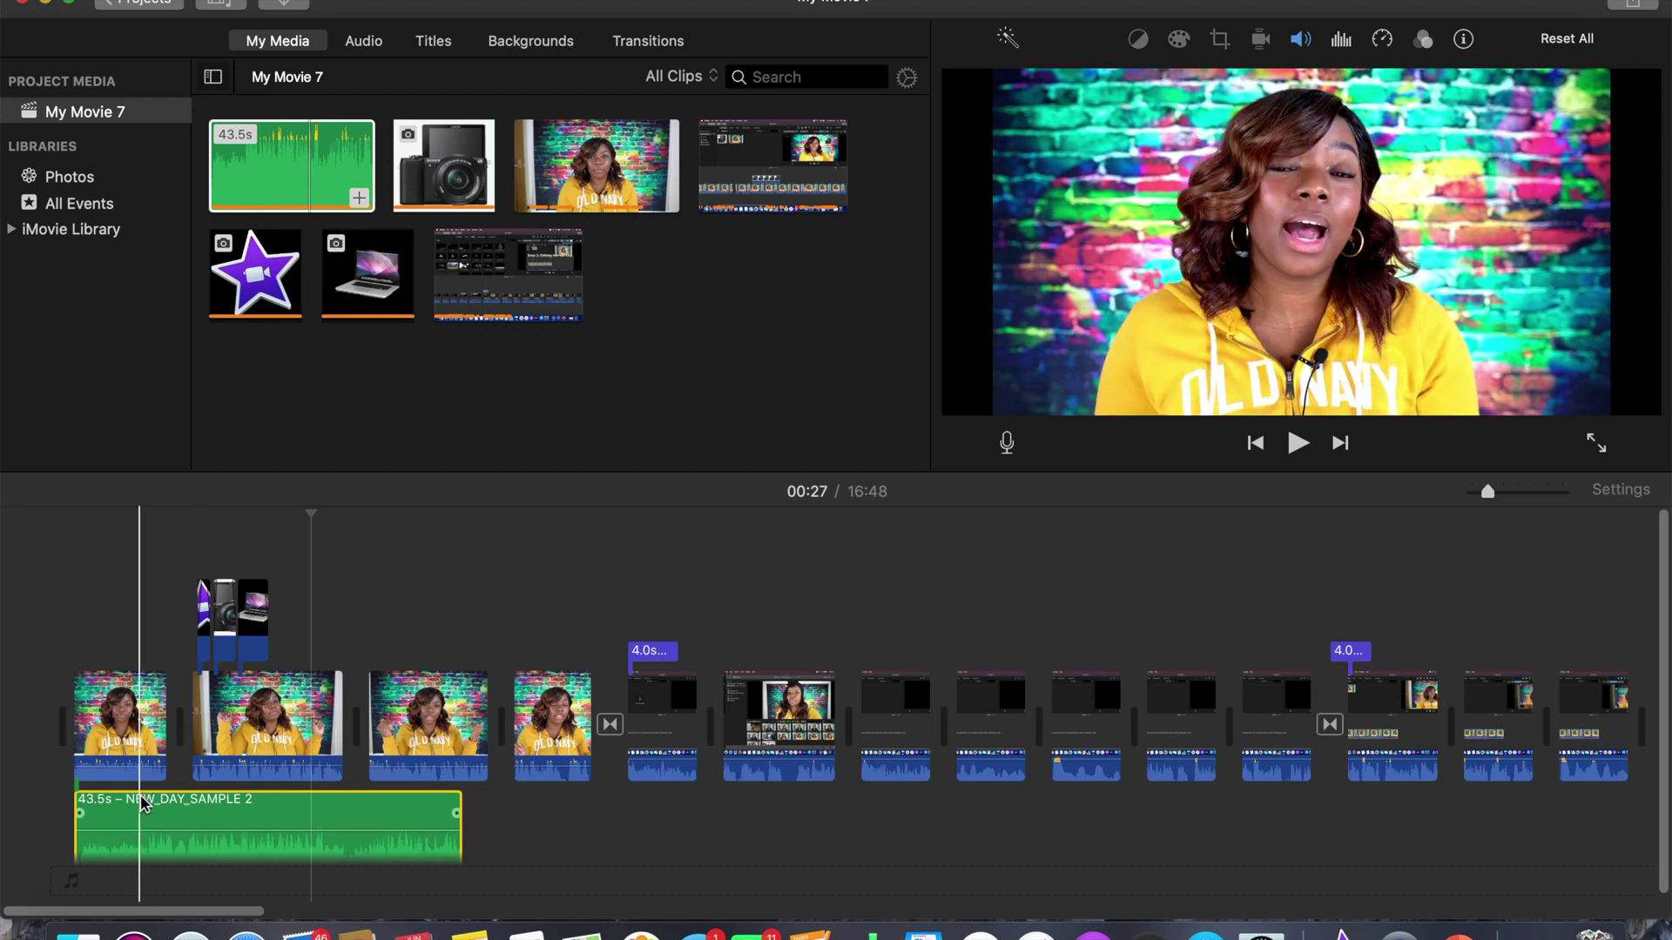
pyautogui.scroll(-1, 144, 797)
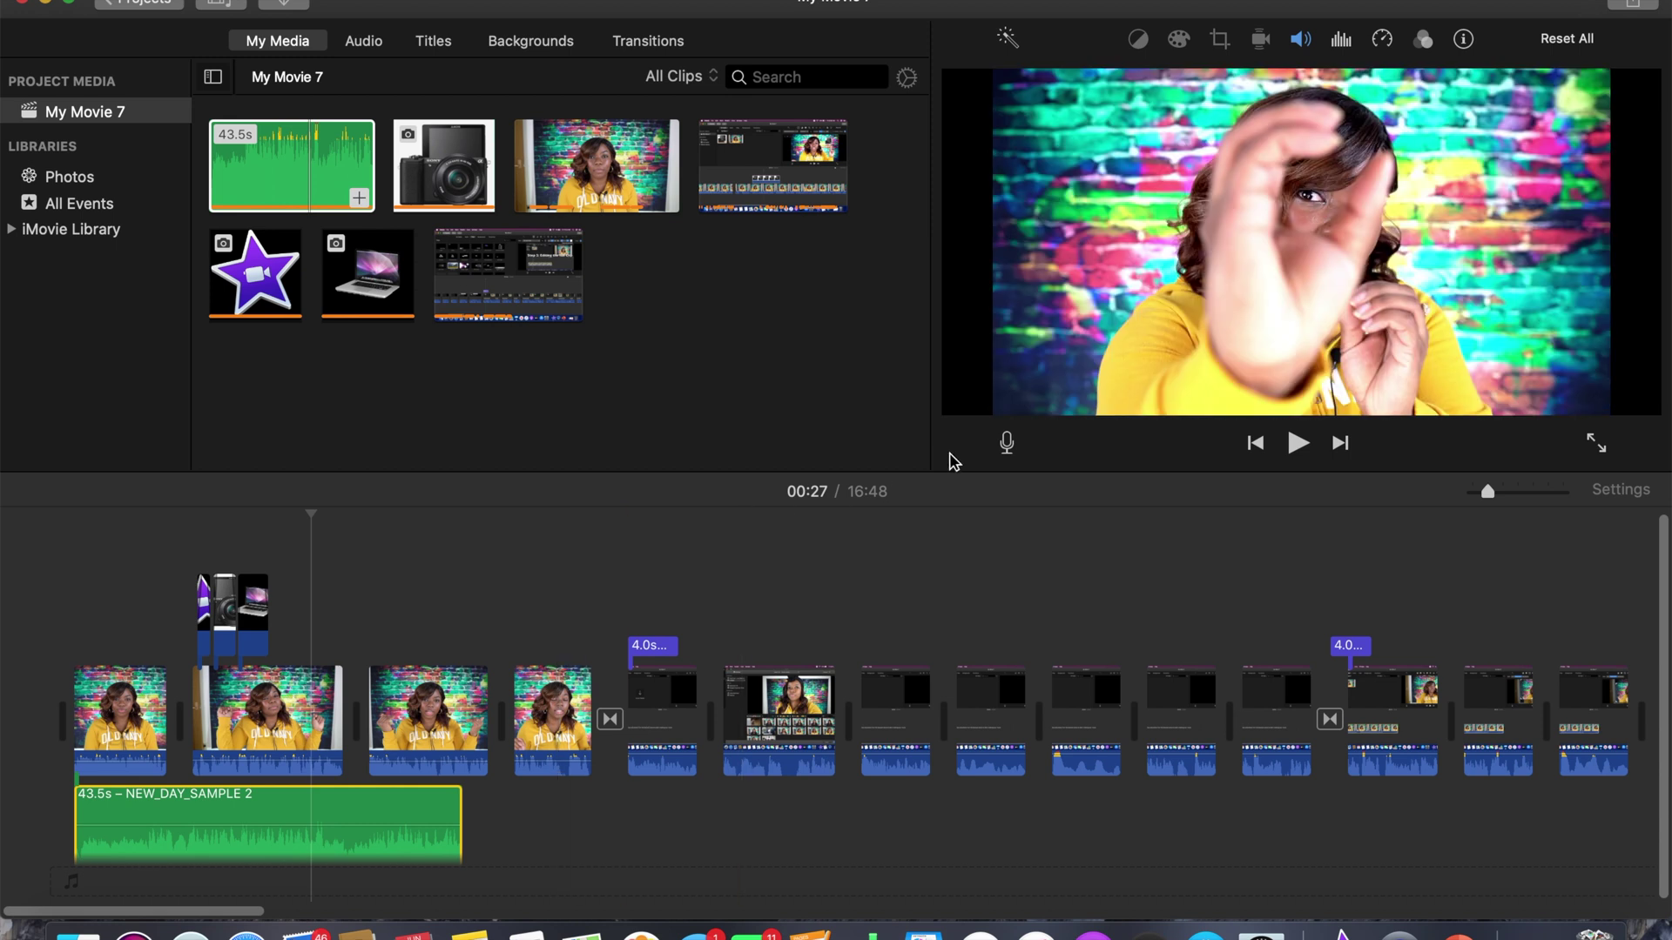
# Record a voiceover of about 17 seconds from the start of the second screen-recording clip, and play it back
pyautogui.click(1008, 446)
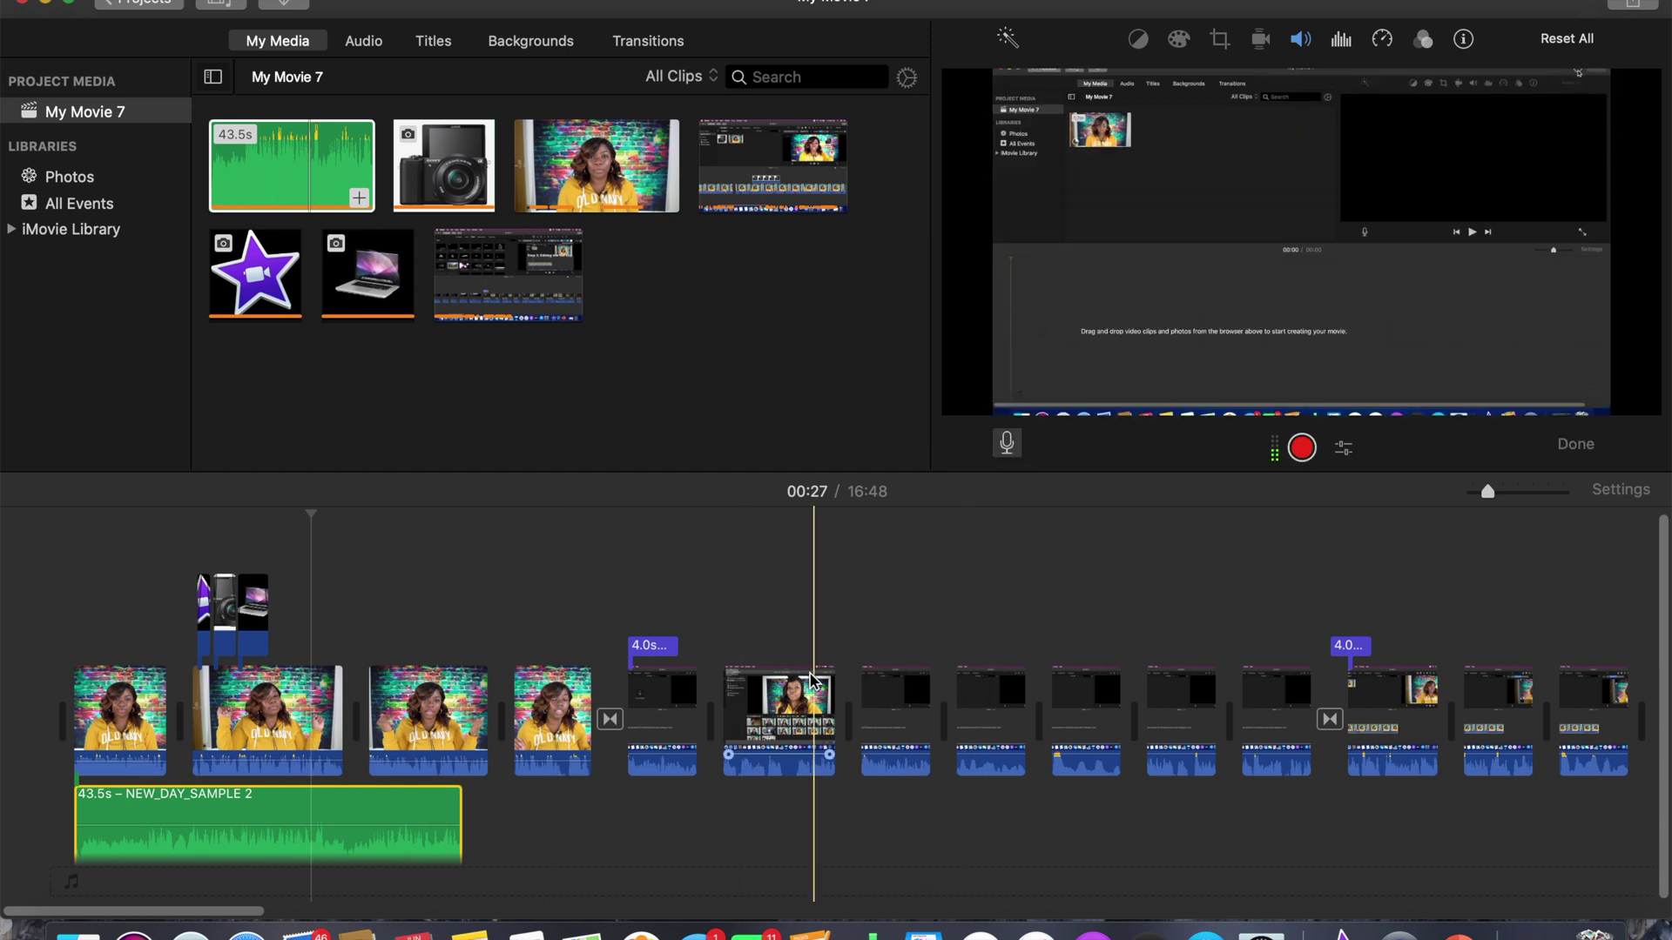
pyautogui.click(721, 710)
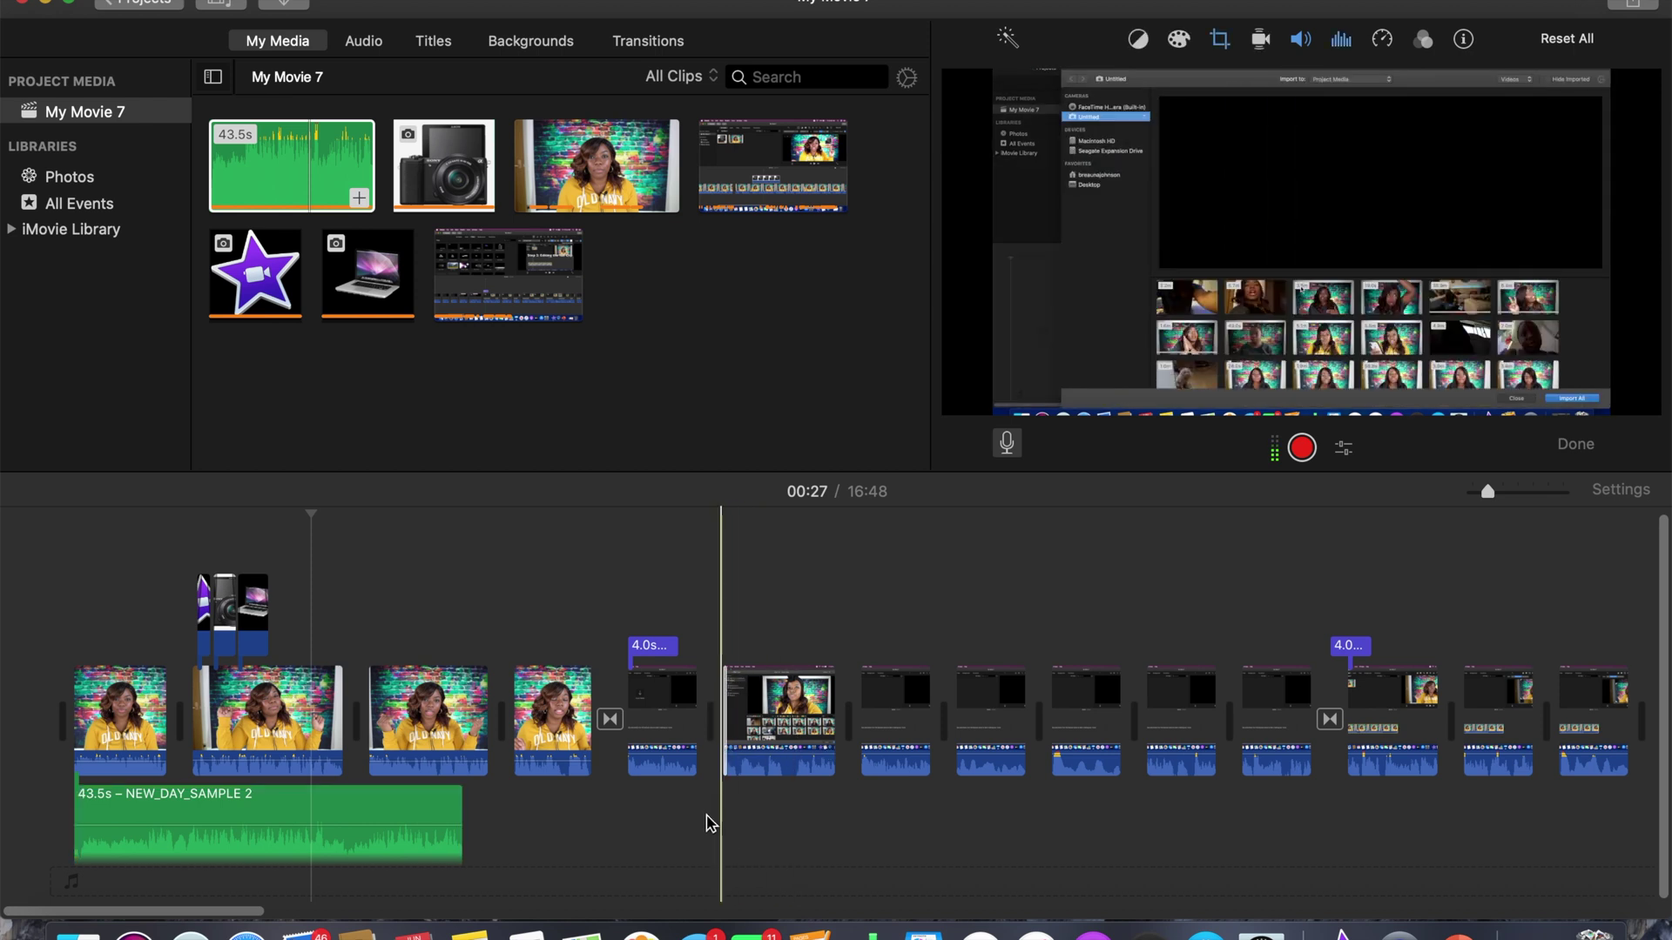
pyautogui.click(1303, 448)
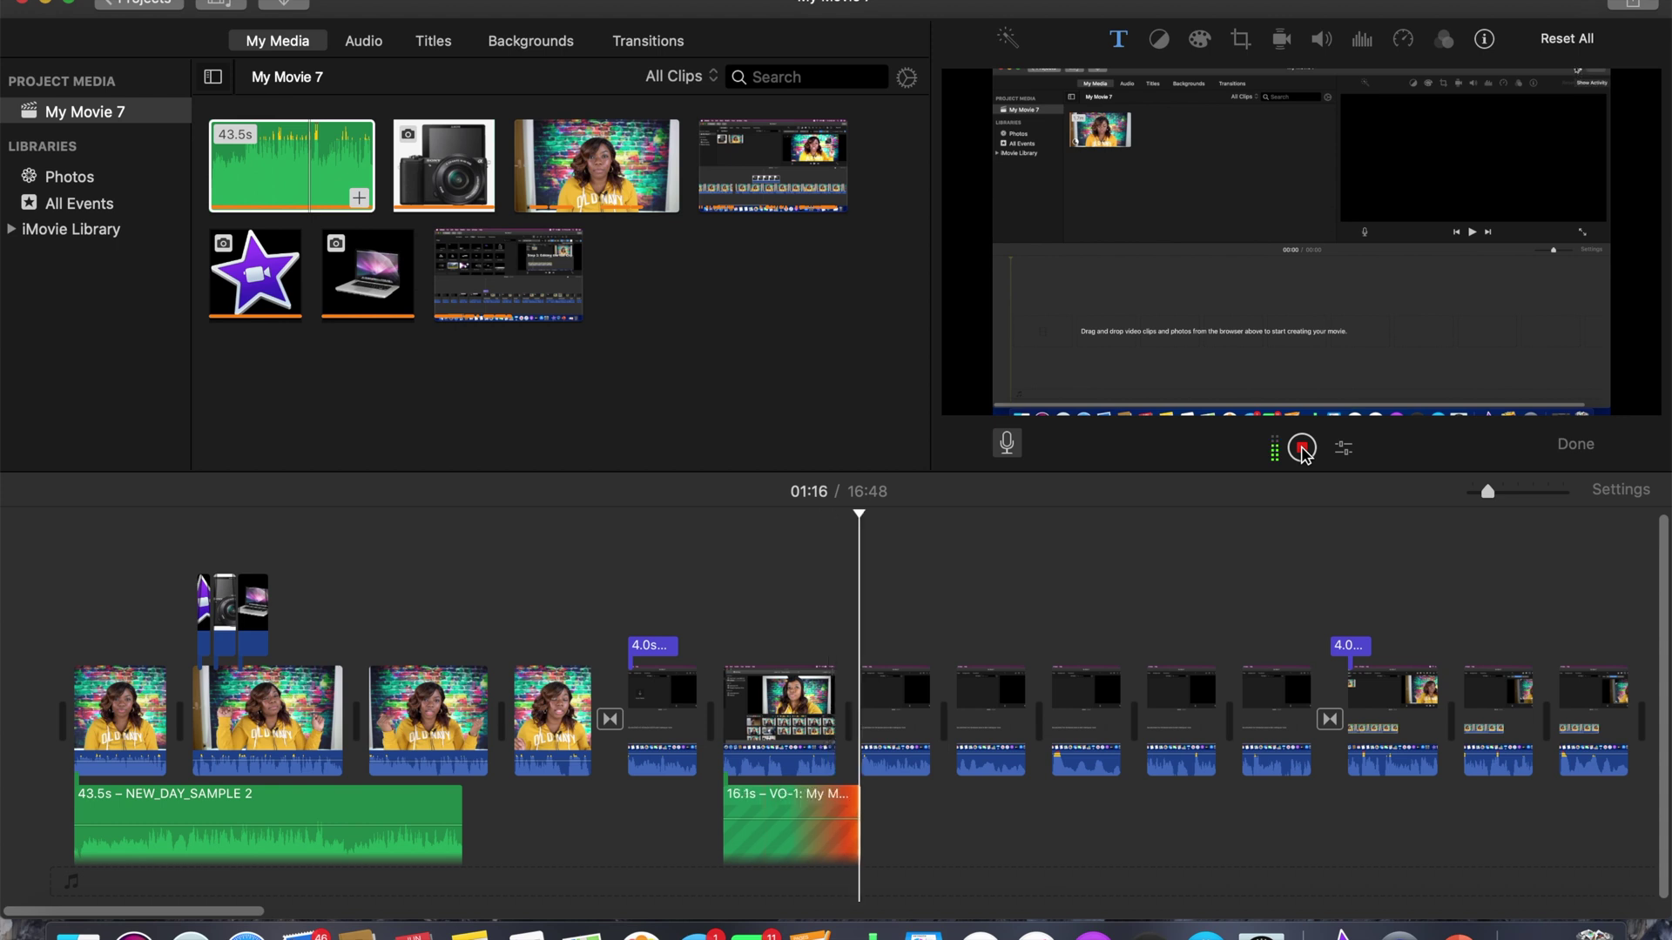
pyautogui.click(1302, 447)
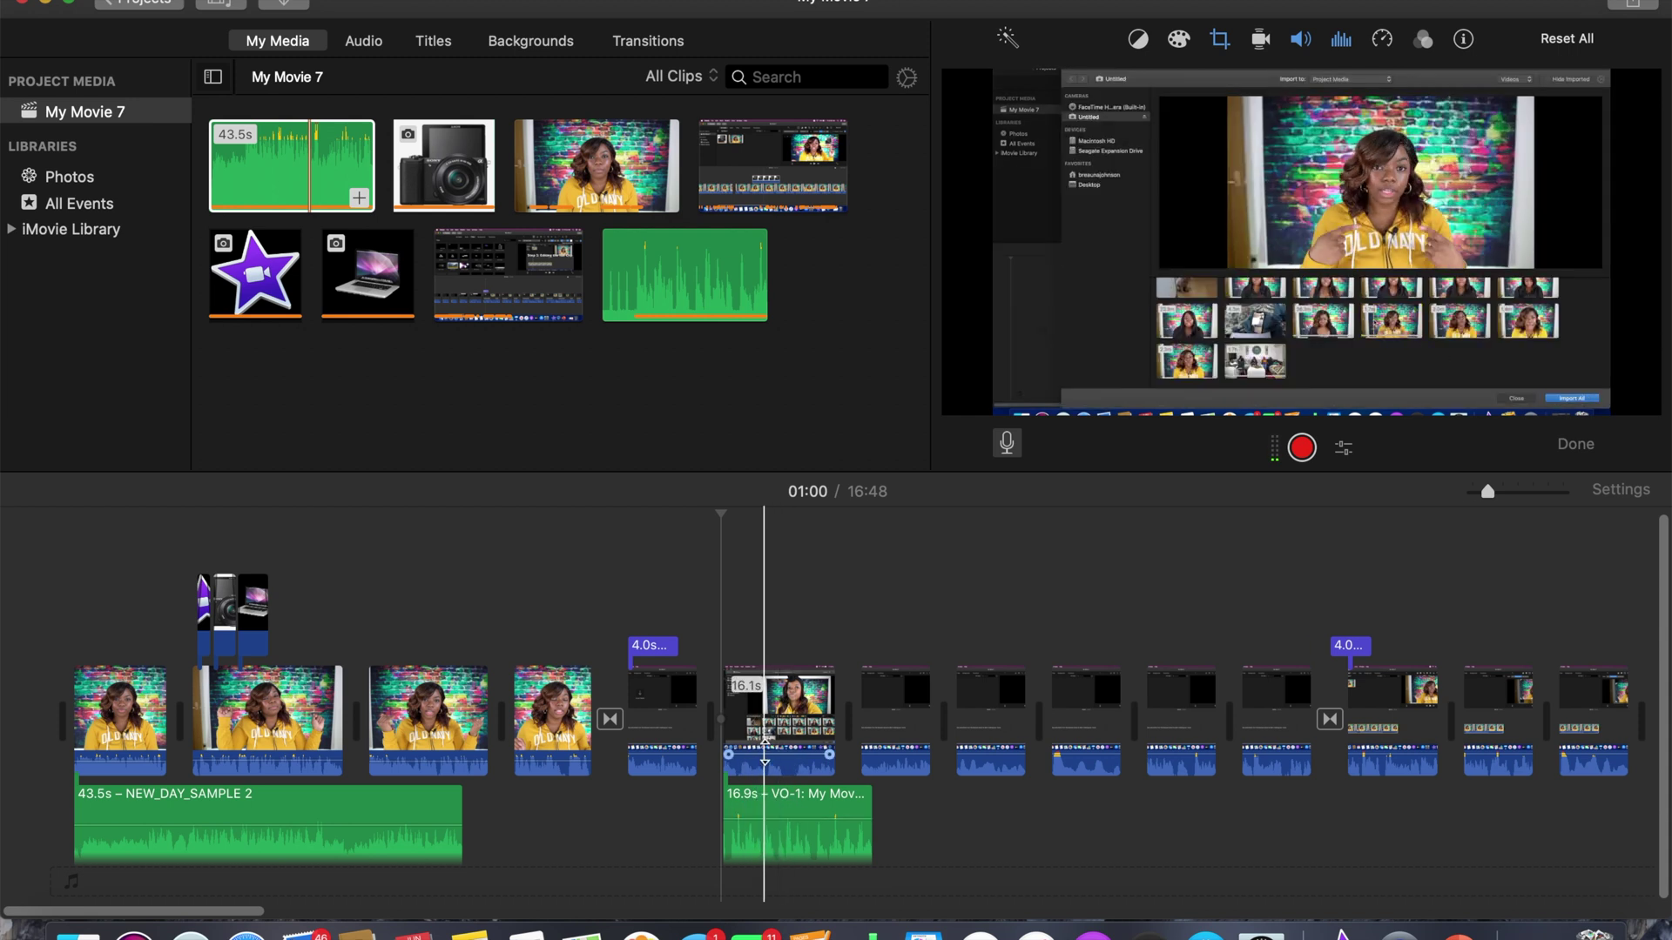
pyautogui.moveTo(765, 755)
pyautogui.press('space')
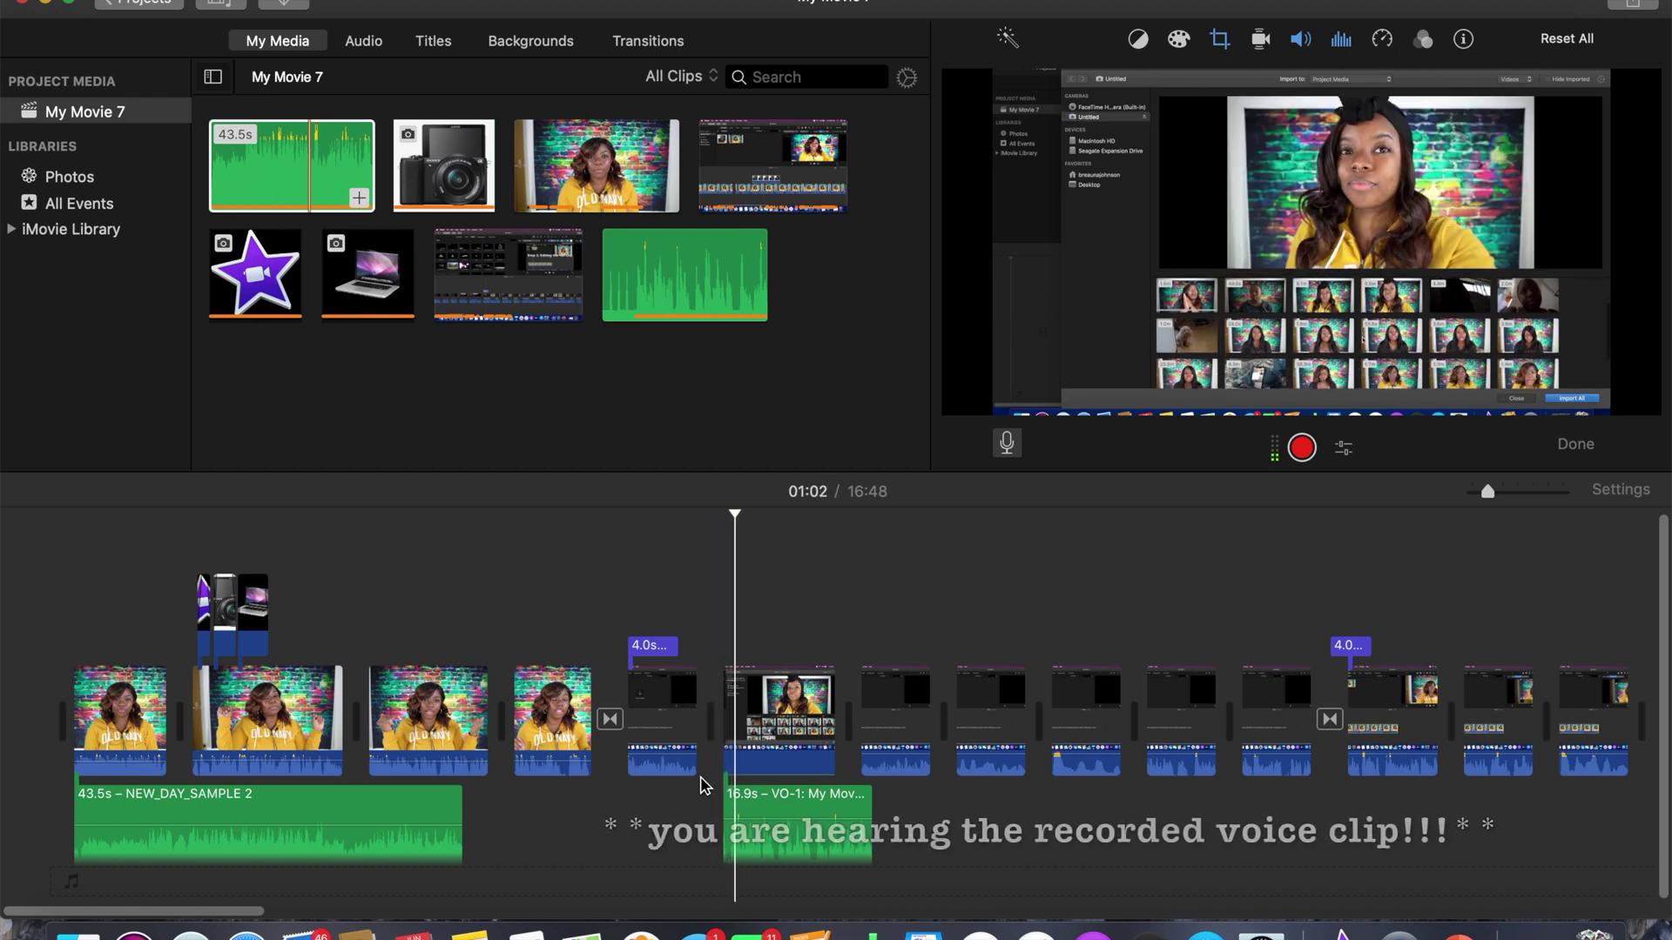